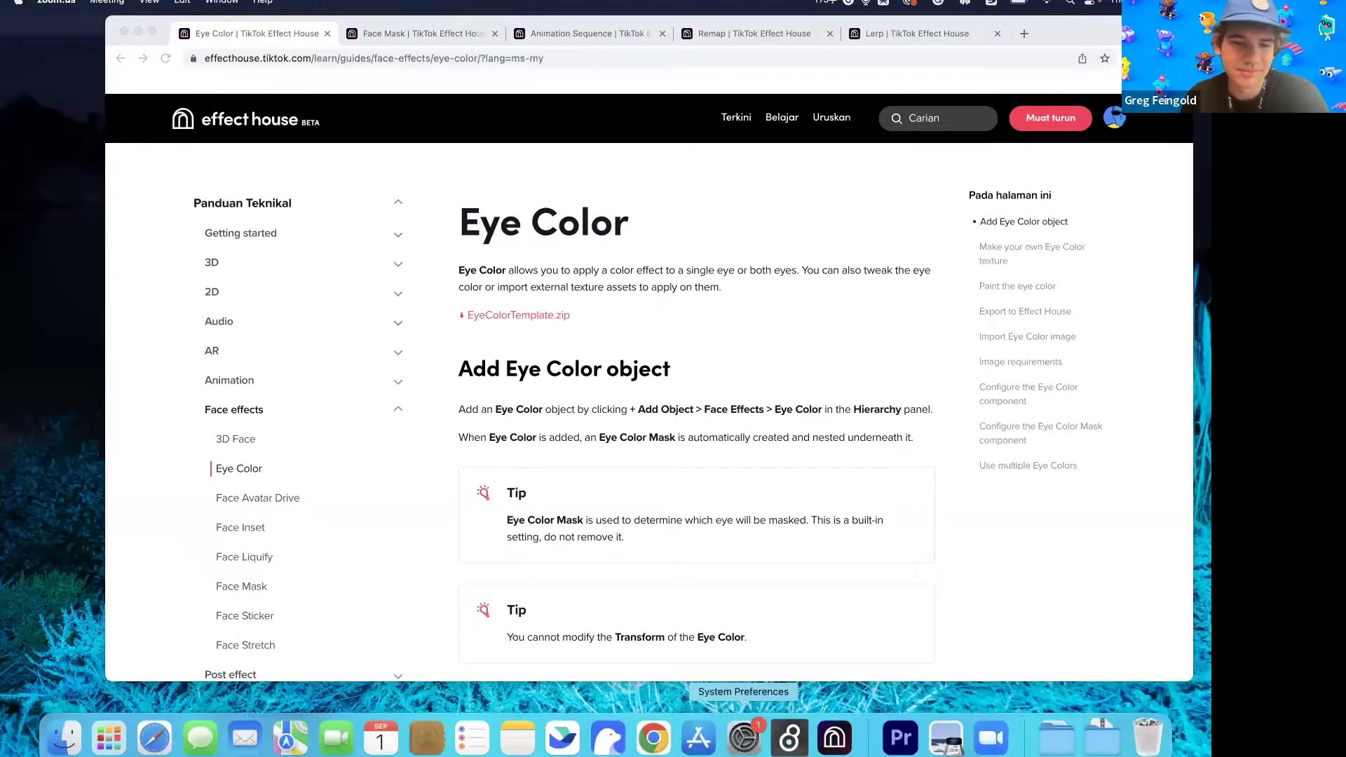
Switch to Effect House and open the Segmentation template from the template collection
{"action": "left_click", "coordinate": [839, 742]}
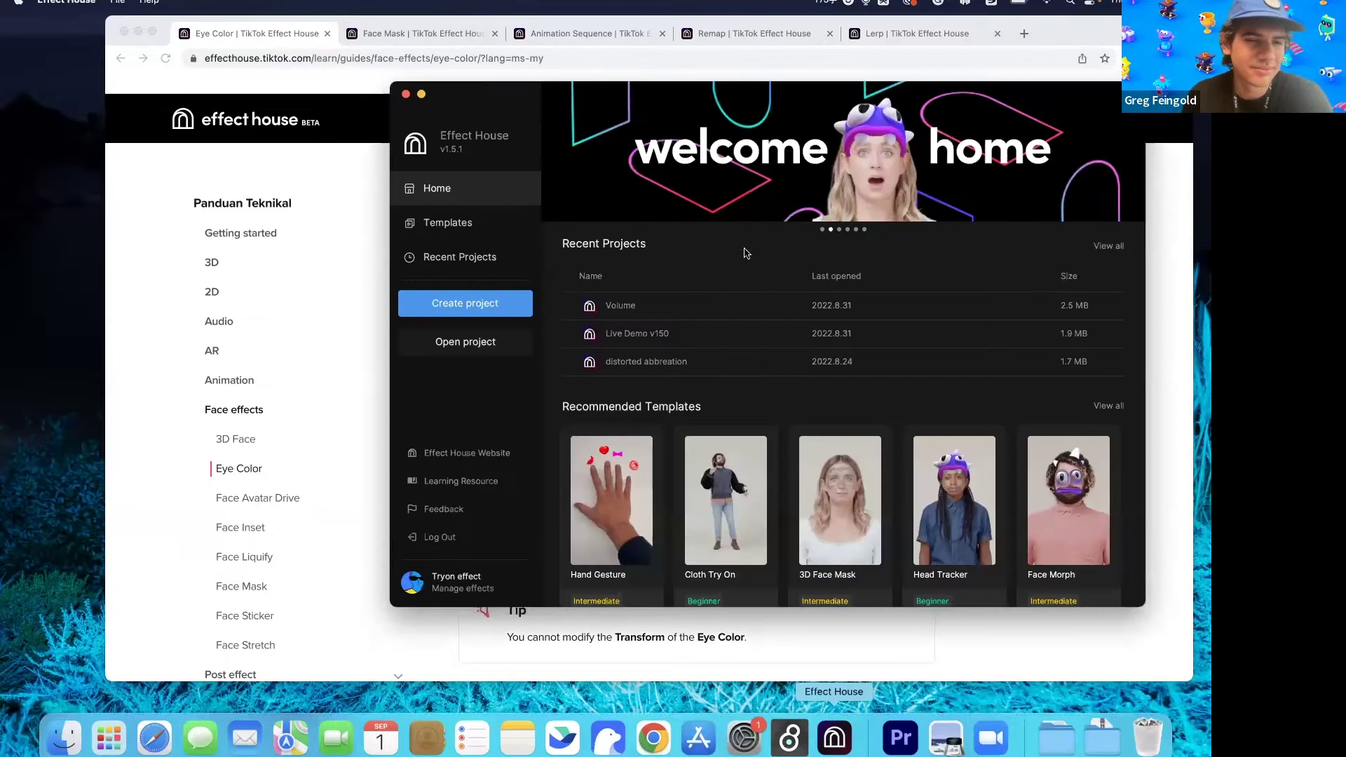
{"action": "left_click_drag", "start_coordinate": [892, 94], "coordinate": [684, 92]}
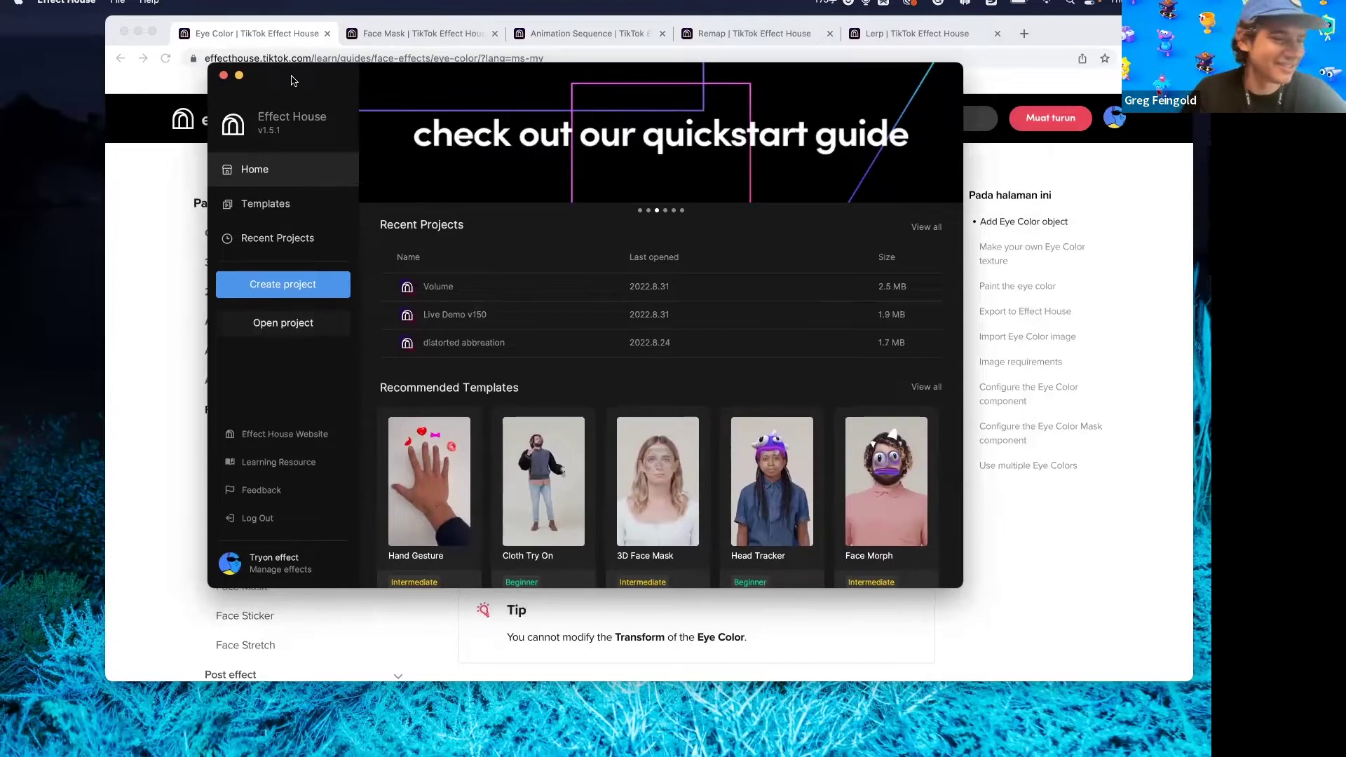
{"action": "left_click_drag", "start_coordinate": [293, 80], "coordinate": [292, 83]}
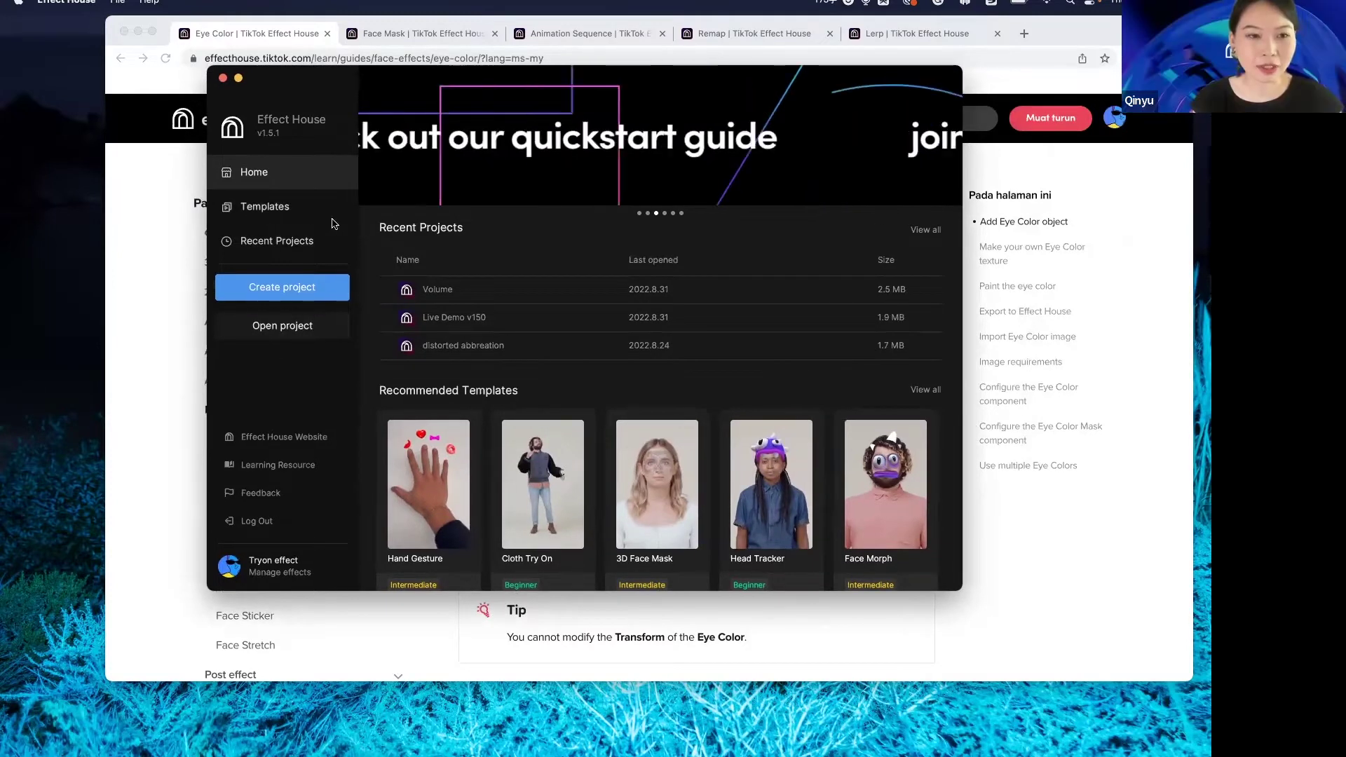
{"action": "left_click", "coordinate": [287, 210]}
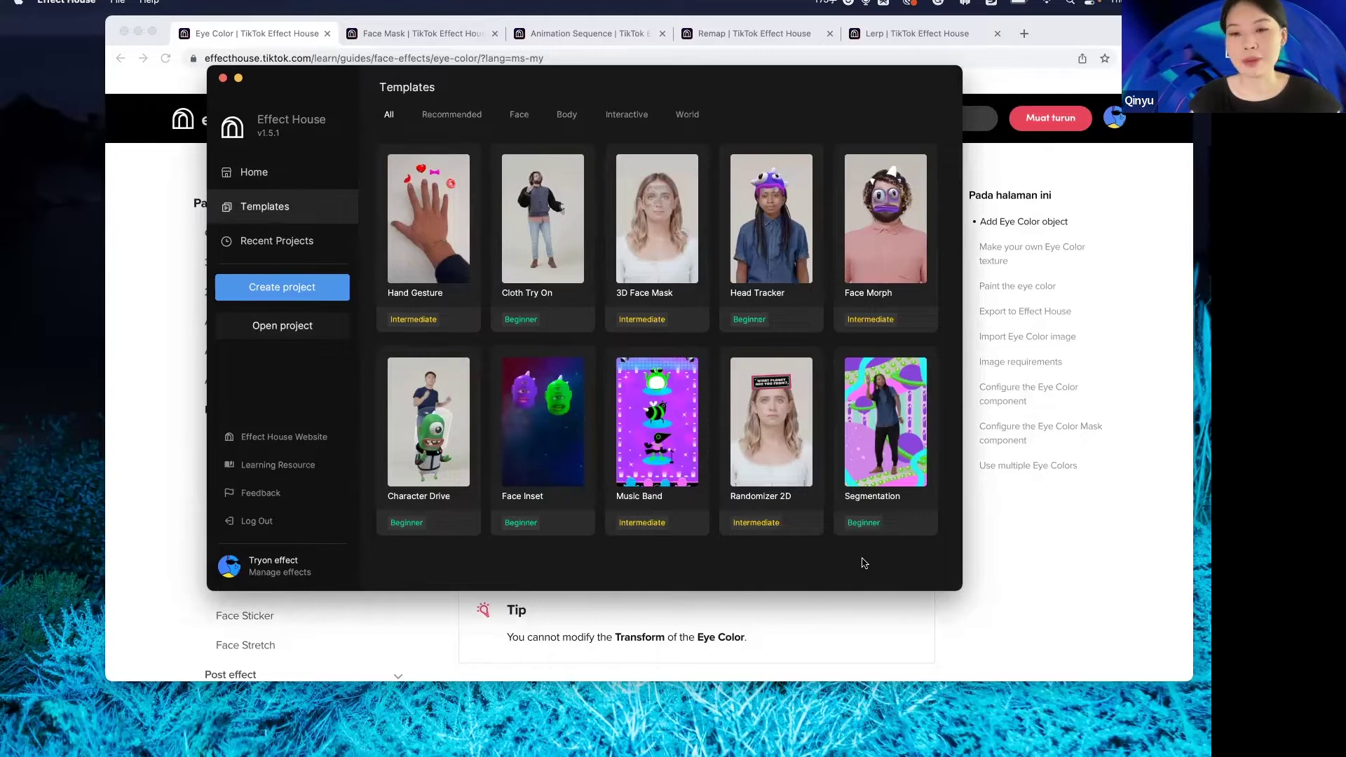
{"action": "mouse_move", "coordinate": [891, 501]}
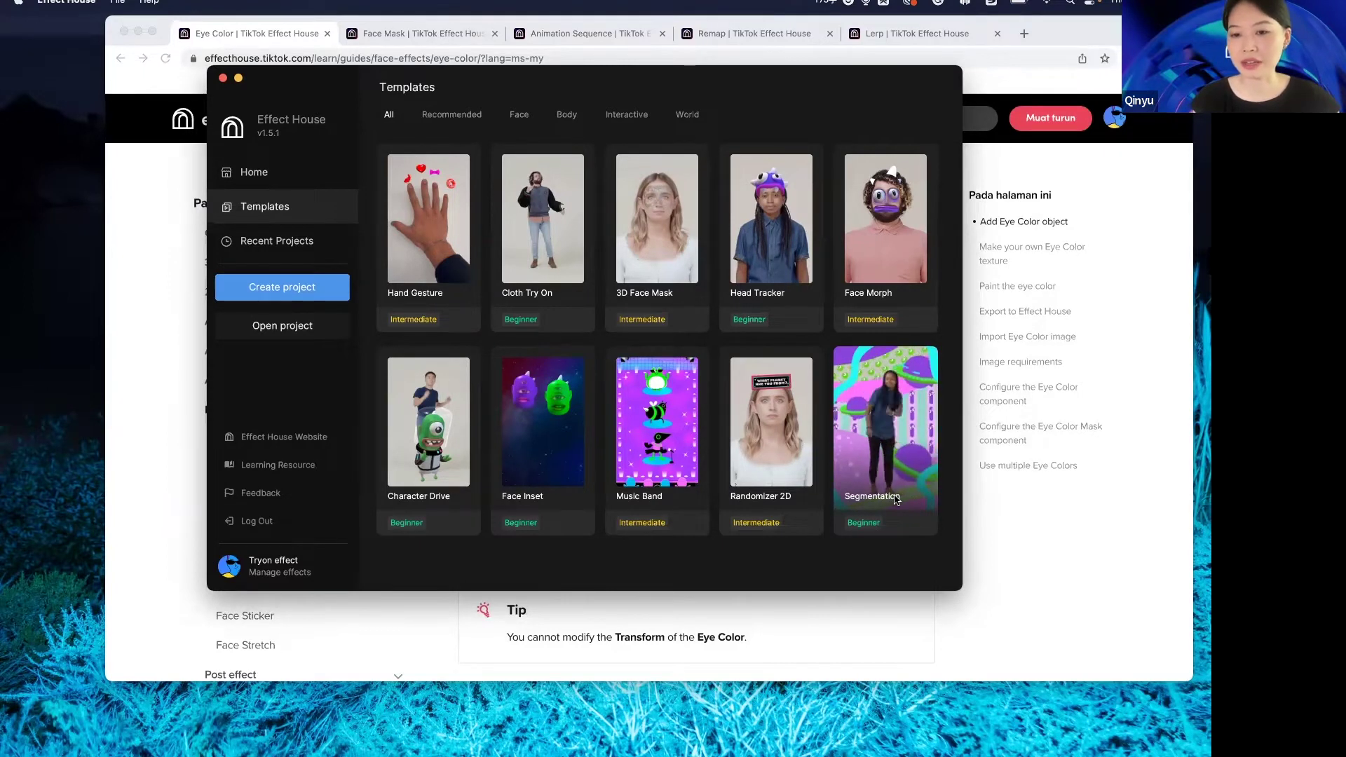
{"action": "left_click", "coordinate": [885, 449]}
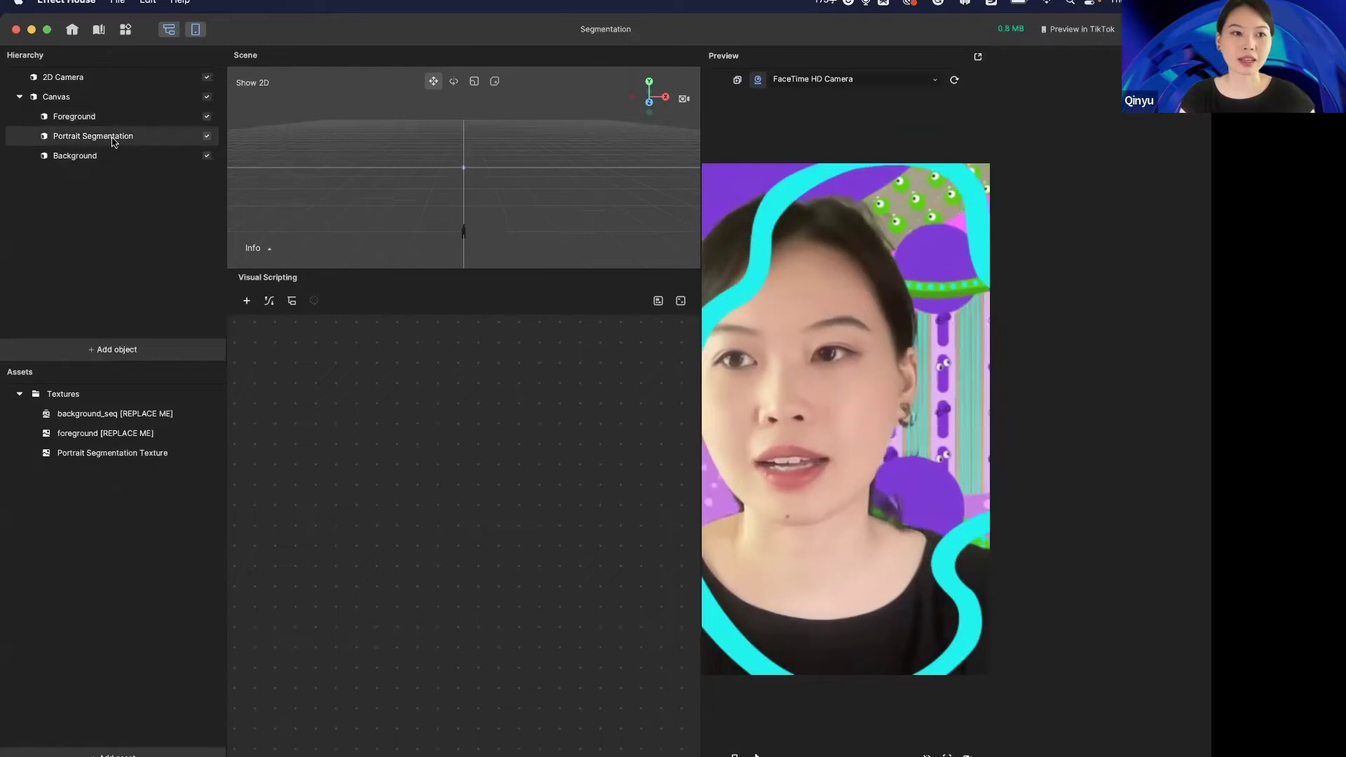
Examine the properties of the Foreground and Background layers in the template's Canvas
{"action": "left_click", "coordinate": [137, 122]}
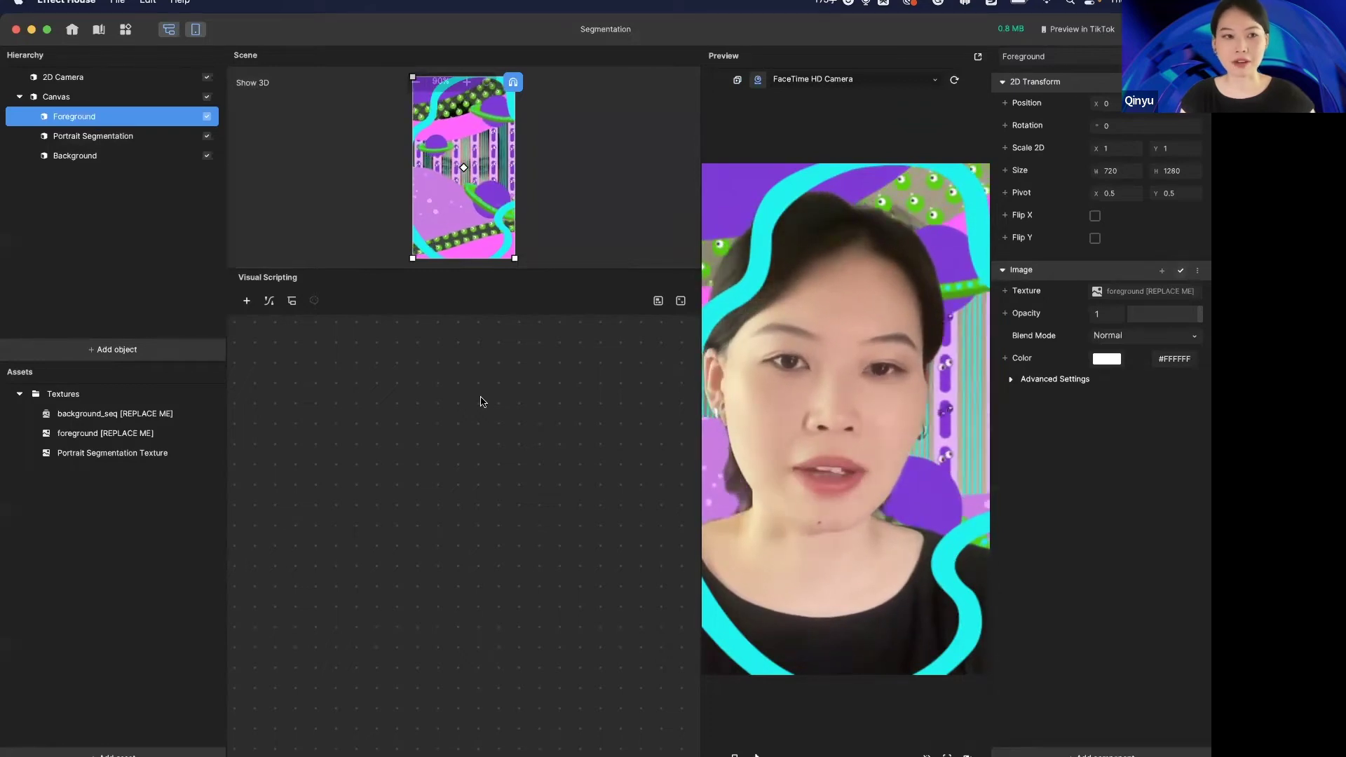
{"action": "left_click", "coordinate": [62, 160]}
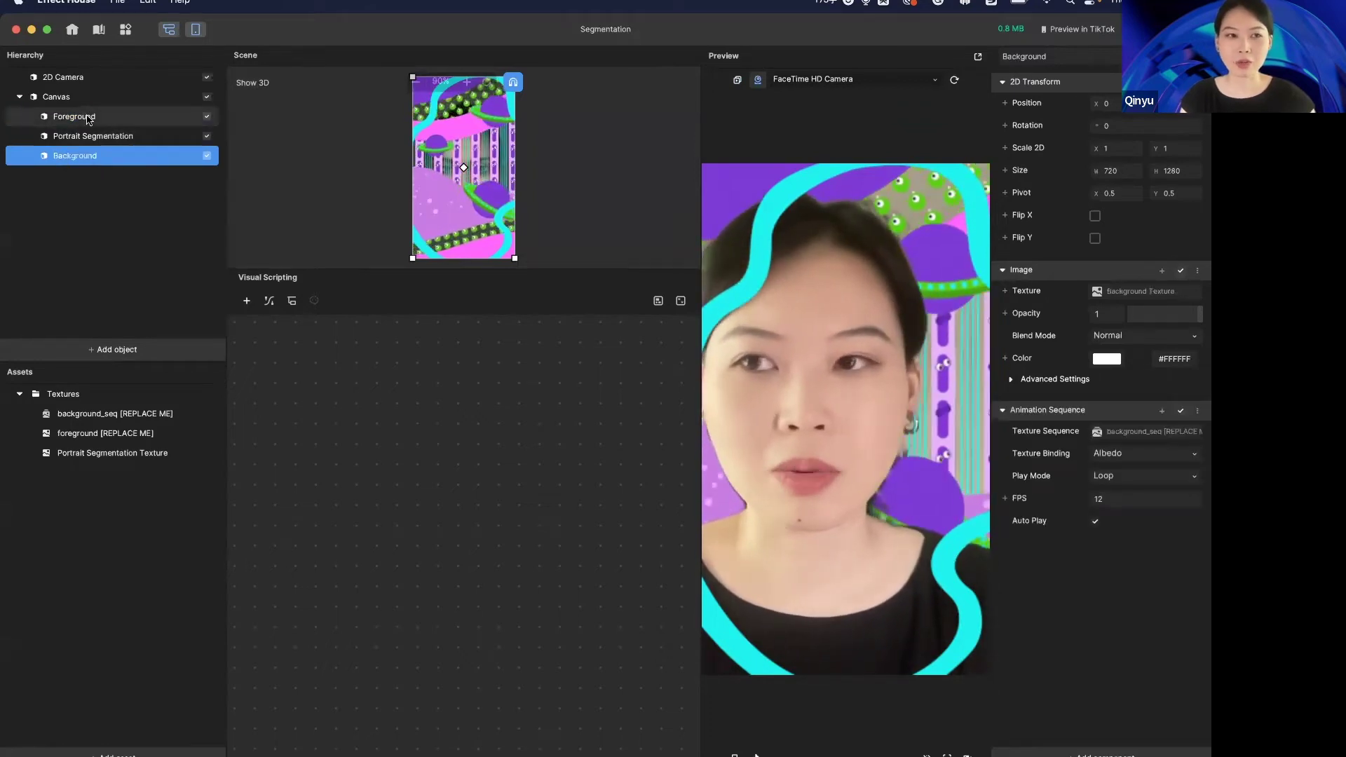
{"action": "mouse_move", "coordinate": [77, 126]}
{"action": "left_mouse_down"}
{"action": "mouse_move", "coordinate": [77, 146]}
{"action": "mouse_move", "coordinate": [77, 112]}
{"action": "left_mouse_up"}
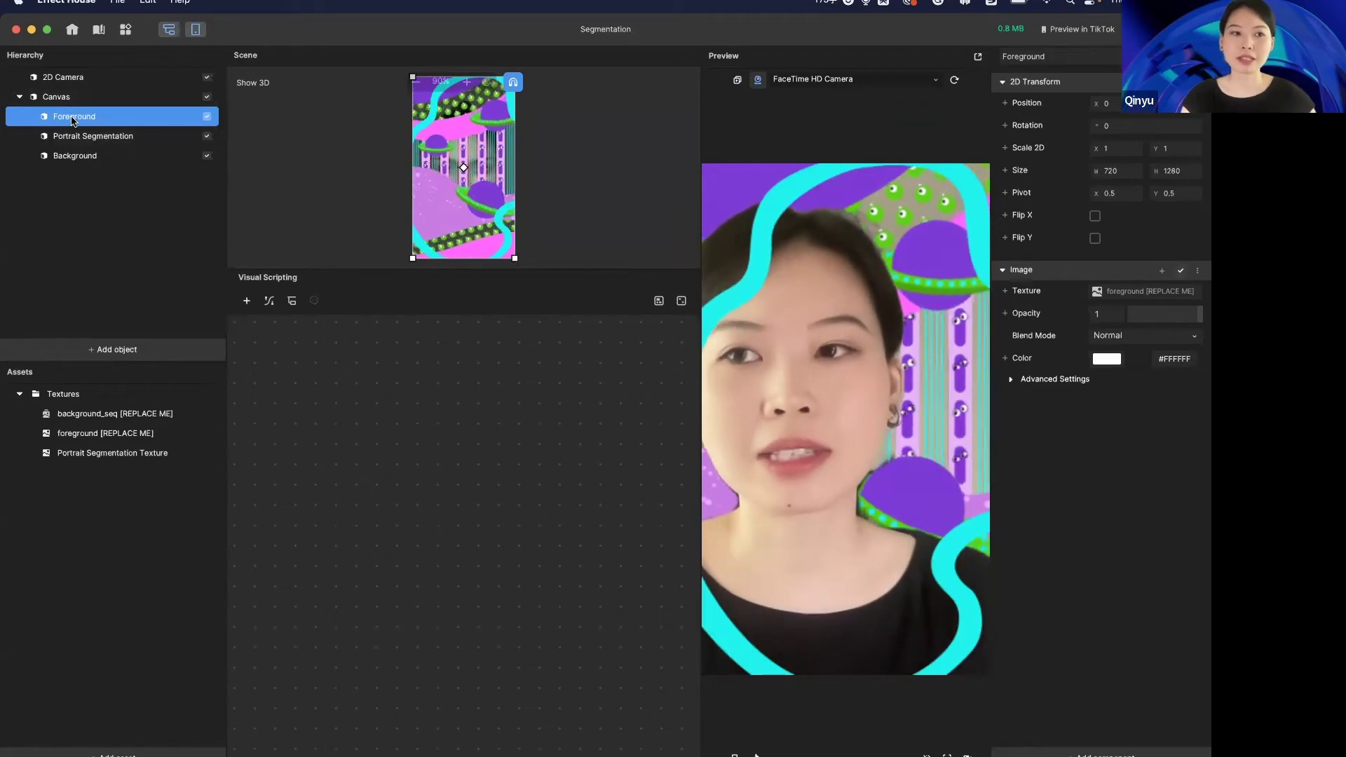
{"action": "left_click", "coordinate": [109, 159]}
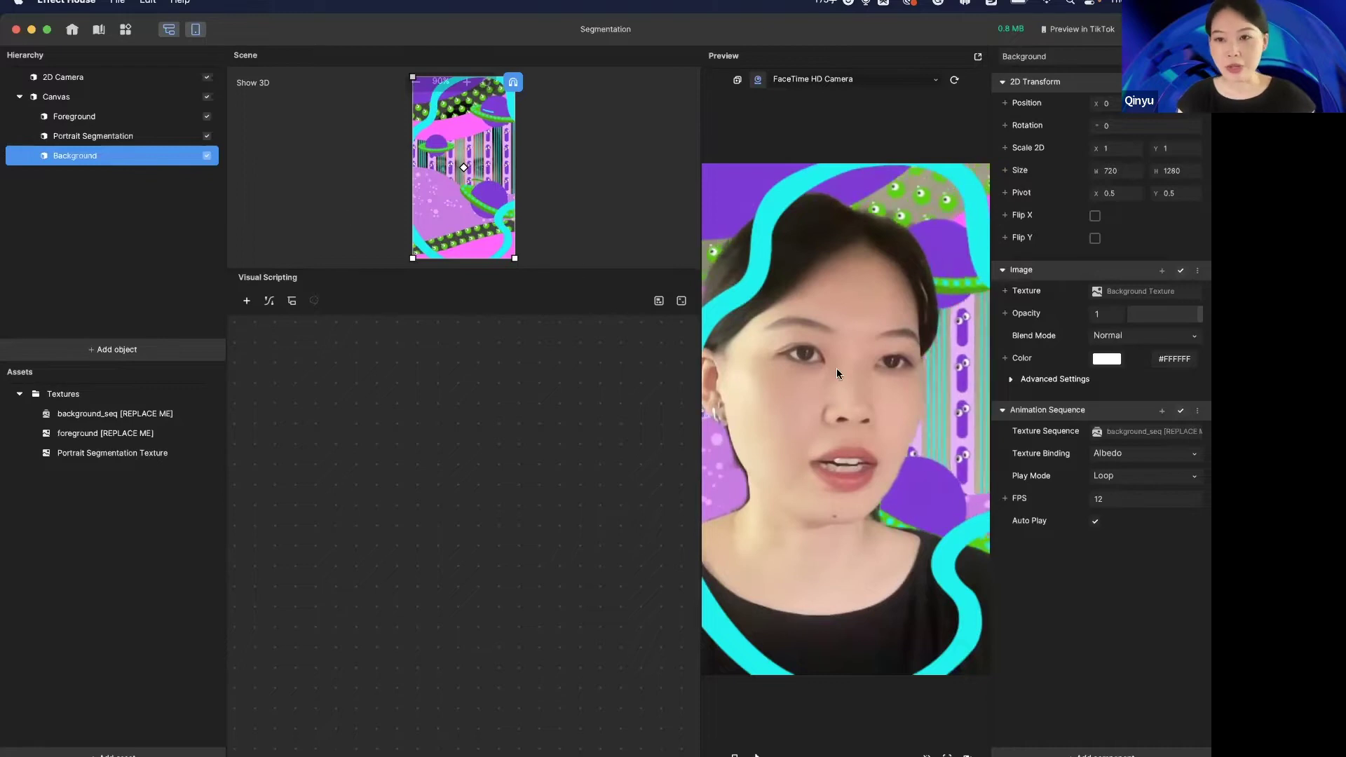
Restart the preview, try placing Background above Foreground in the Canvas, and return it below Portrait Segmentation
{"action": "left_click", "coordinate": [955, 80]}
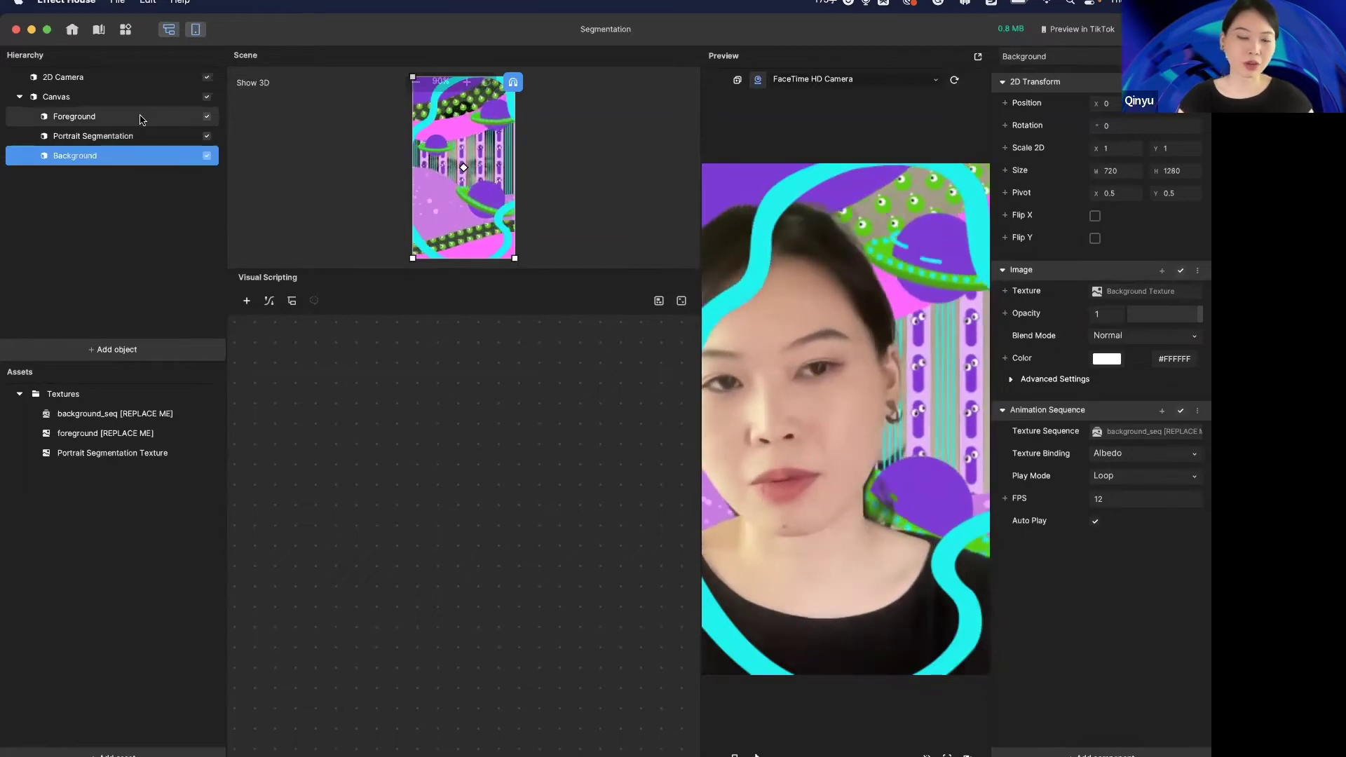
{"action": "left_click_drag", "start_coordinate": [121, 159], "coordinate": [118, 115]}
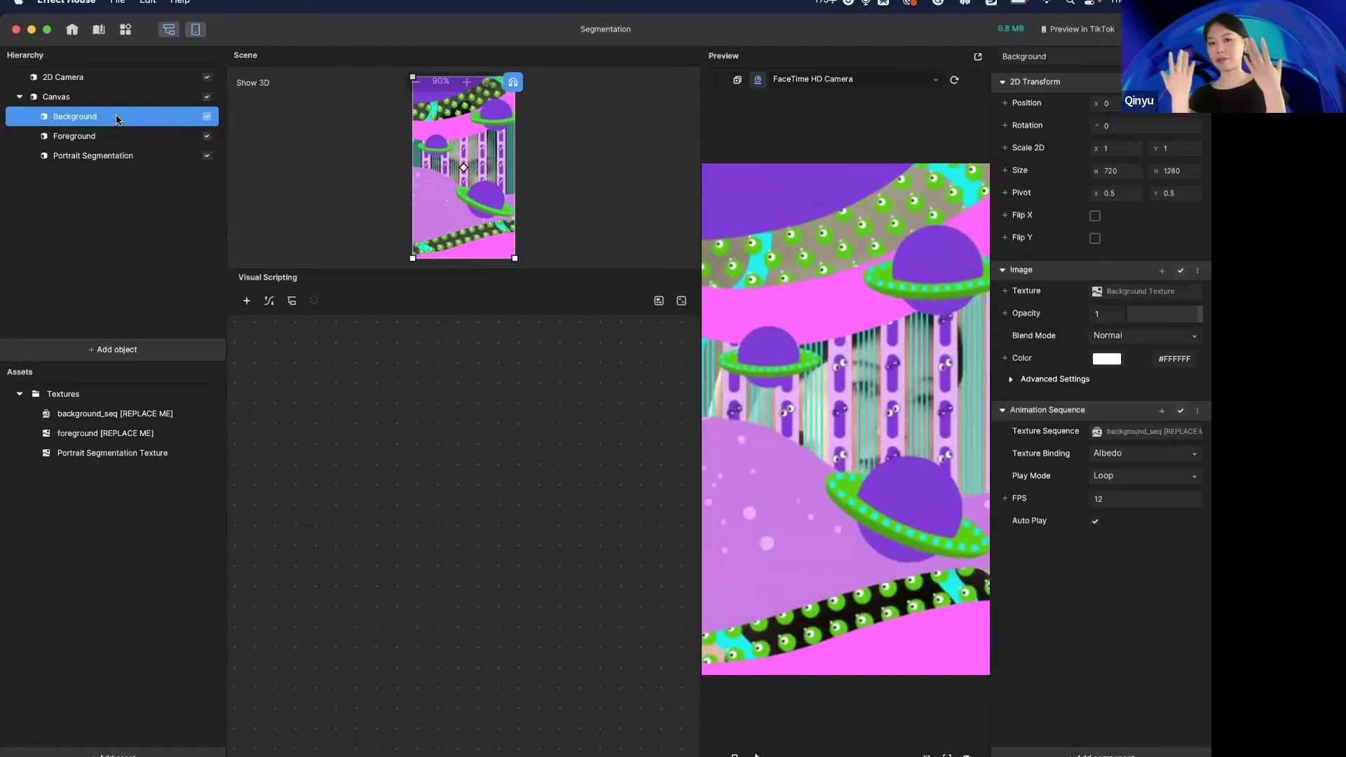
{"action": "left_click_drag", "start_coordinate": [117, 120], "coordinate": [106, 170]}
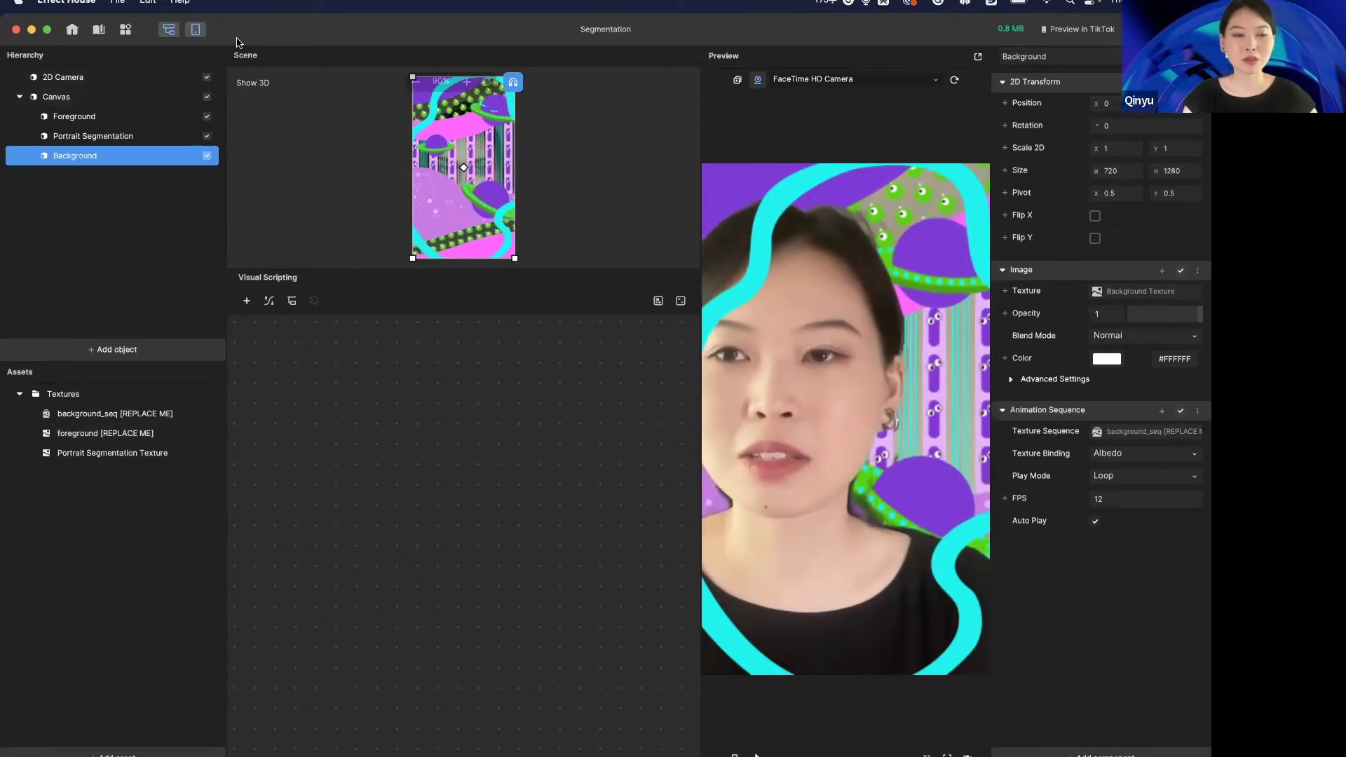
Leave the template without saving it and open the recent project Live Demo v150
{"action": "left_click", "coordinate": [72, 31]}
{"action": "left_click", "coordinate": [669, 294]}
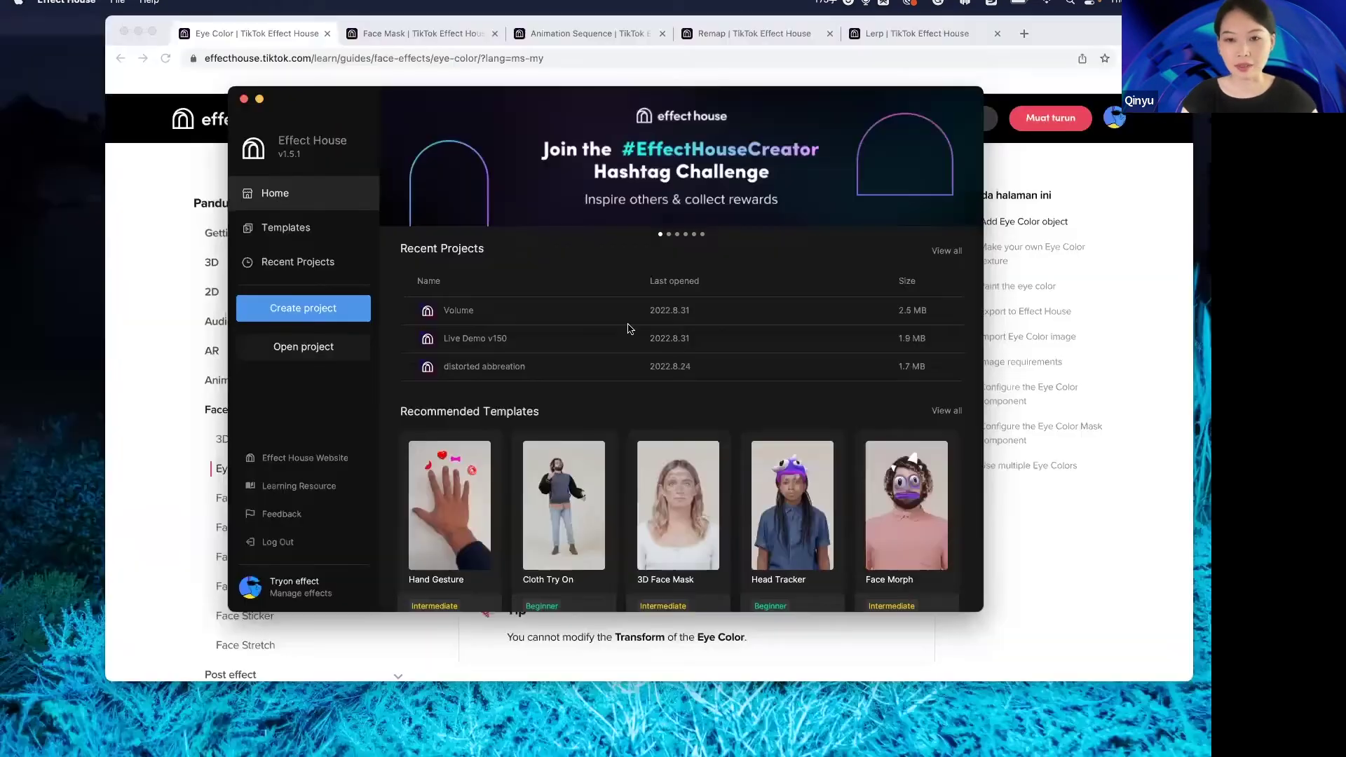
{"action": "left_click", "coordinate": [503, 338]}
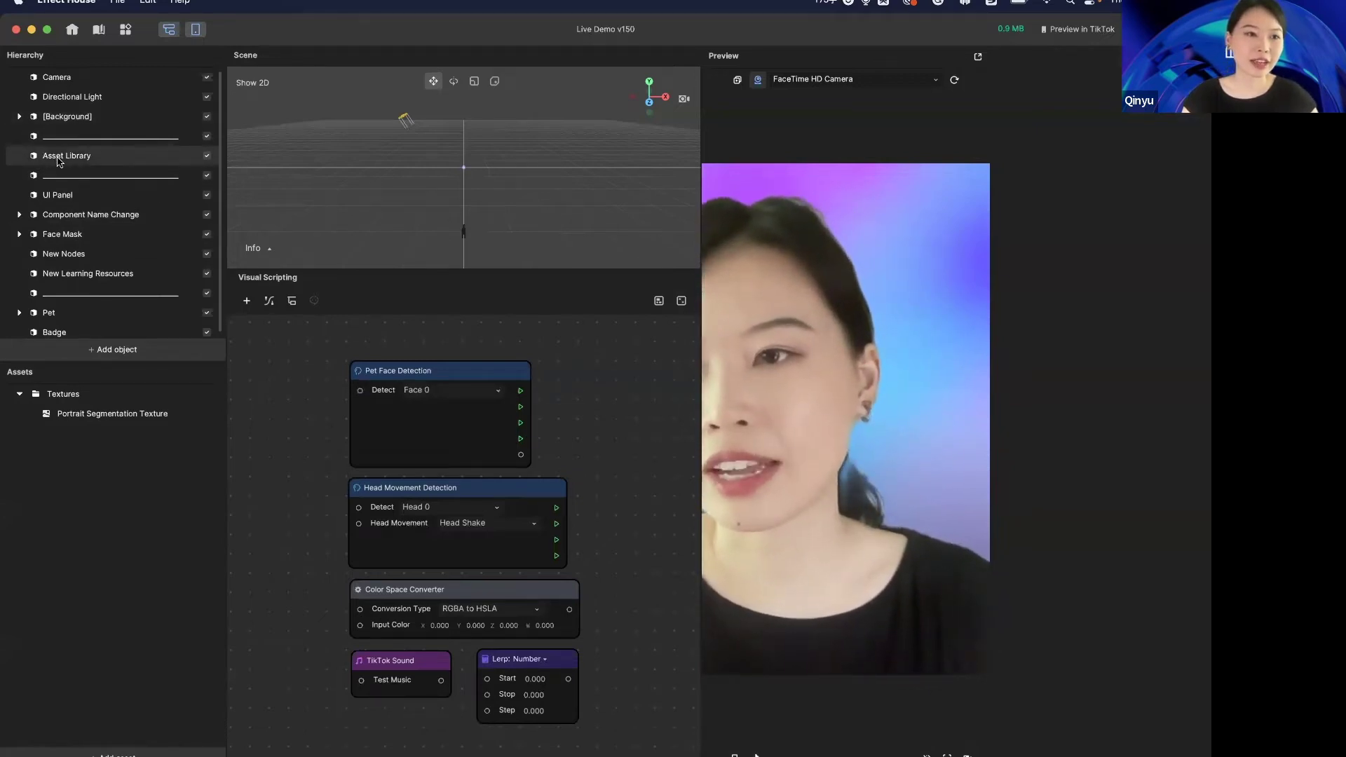
{"action": "scroll", "coordinate": [73, 158], "scroll_direction": "down", "scroll_amount": 1}
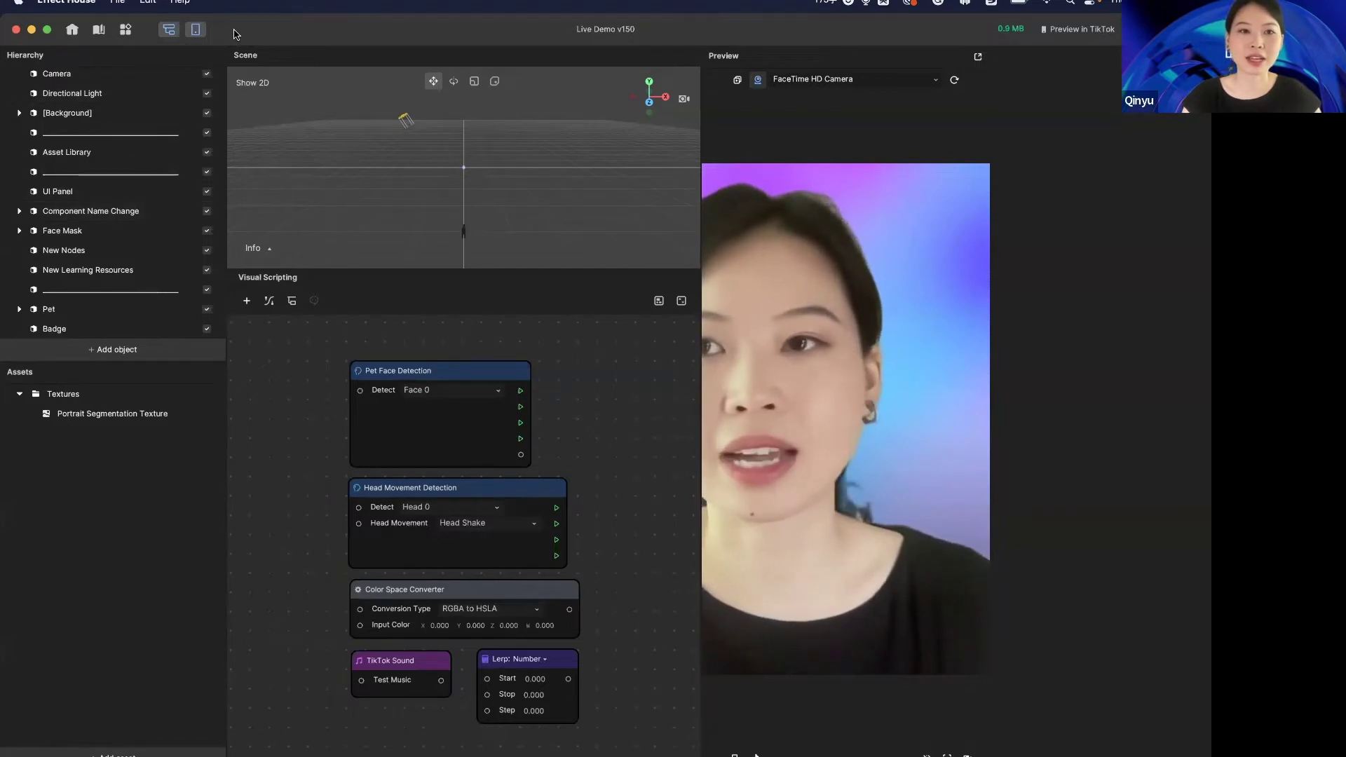
Reposition the project window lower on the desktop and minimize the browser window behind it
{"action": "left_click_drag", "start_coordinate": [236, 42], "coordinate": [238, 103]}
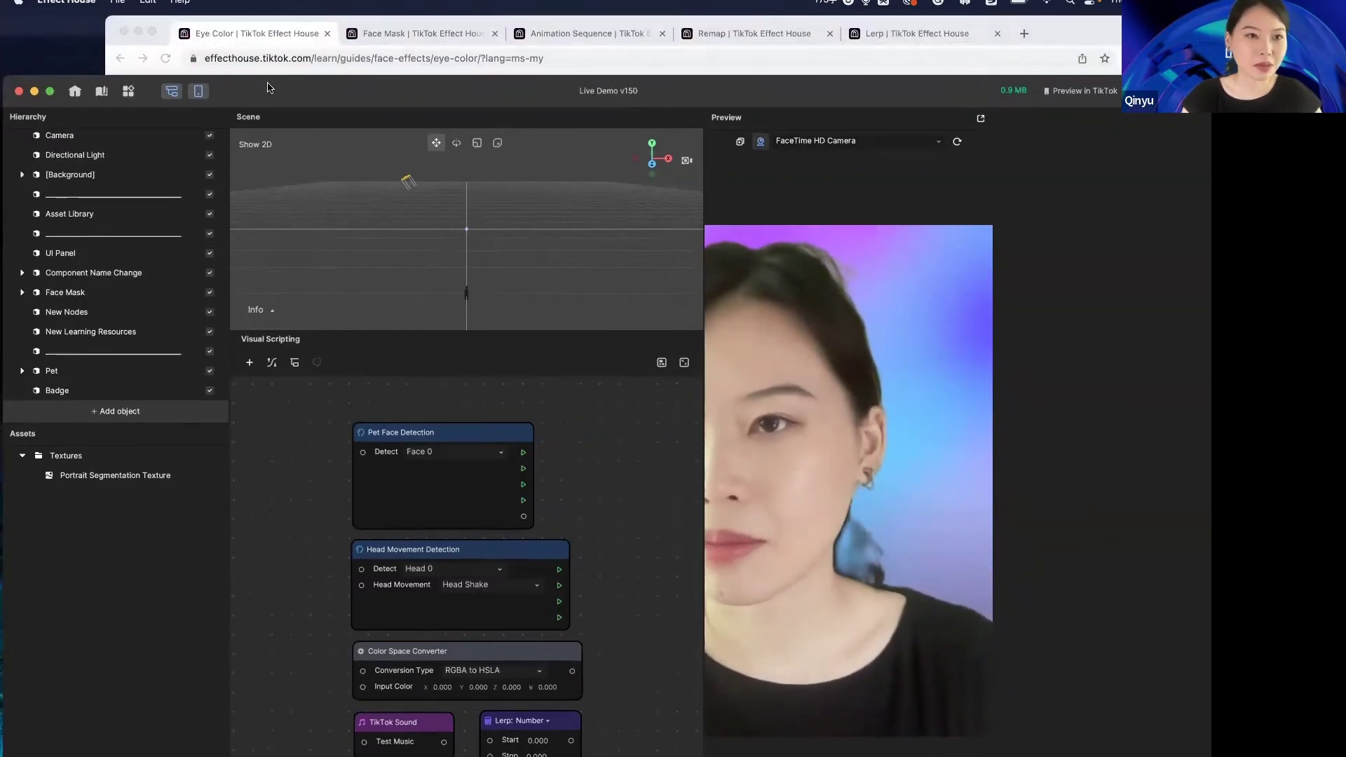
{"action": "mouse_move", "coordinate": [269, 75]}
{"action": "left_mouse_down"}
{"action": "mouse_move", "coordinate": [271, 159]}
{"action": "mouse_move", "coordinate": [270, 51]}
{"action": "left_mouse_up"}
{"action": "left_click", "coordinate": [138, 33]}
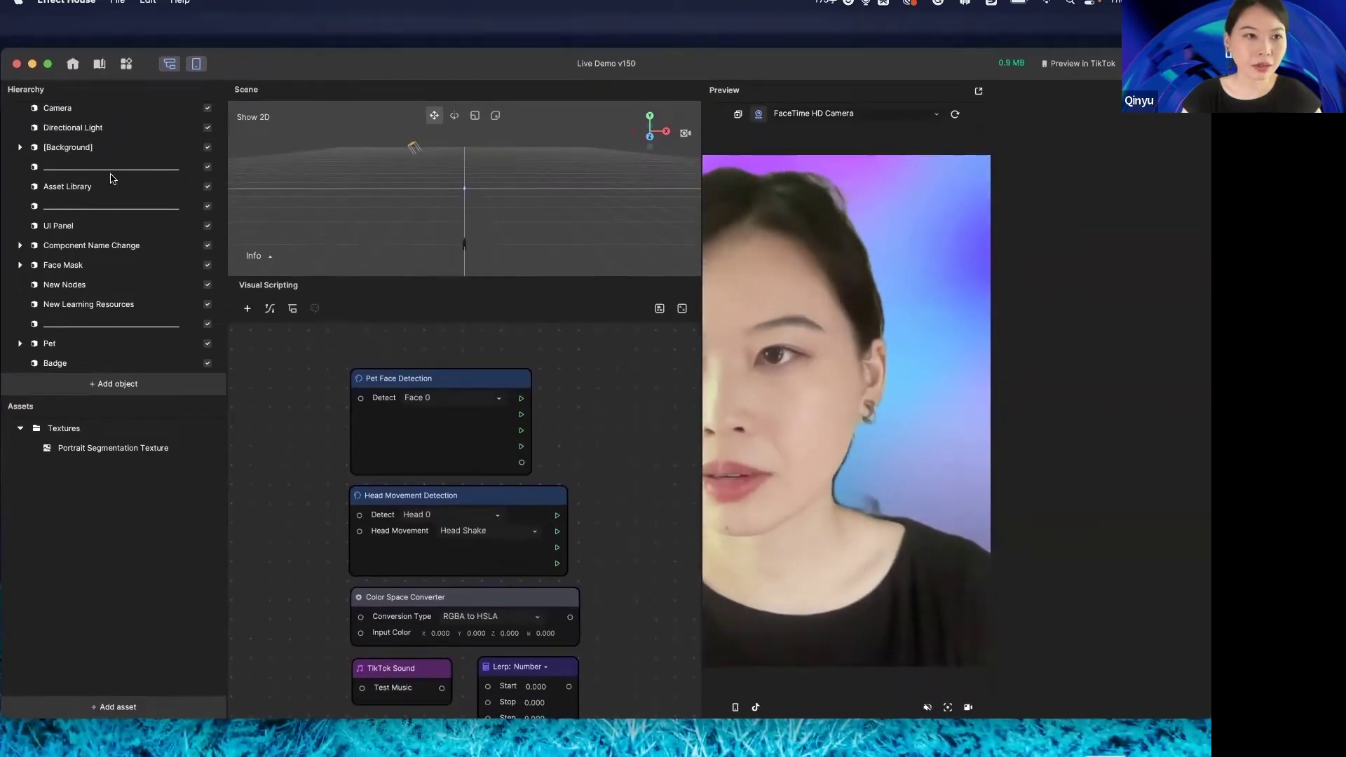
Hide and restore the visual scripting graph and the preview, including detaching the preview and docking it back
{"action": "left_click", "coordinate": [168, 68]}
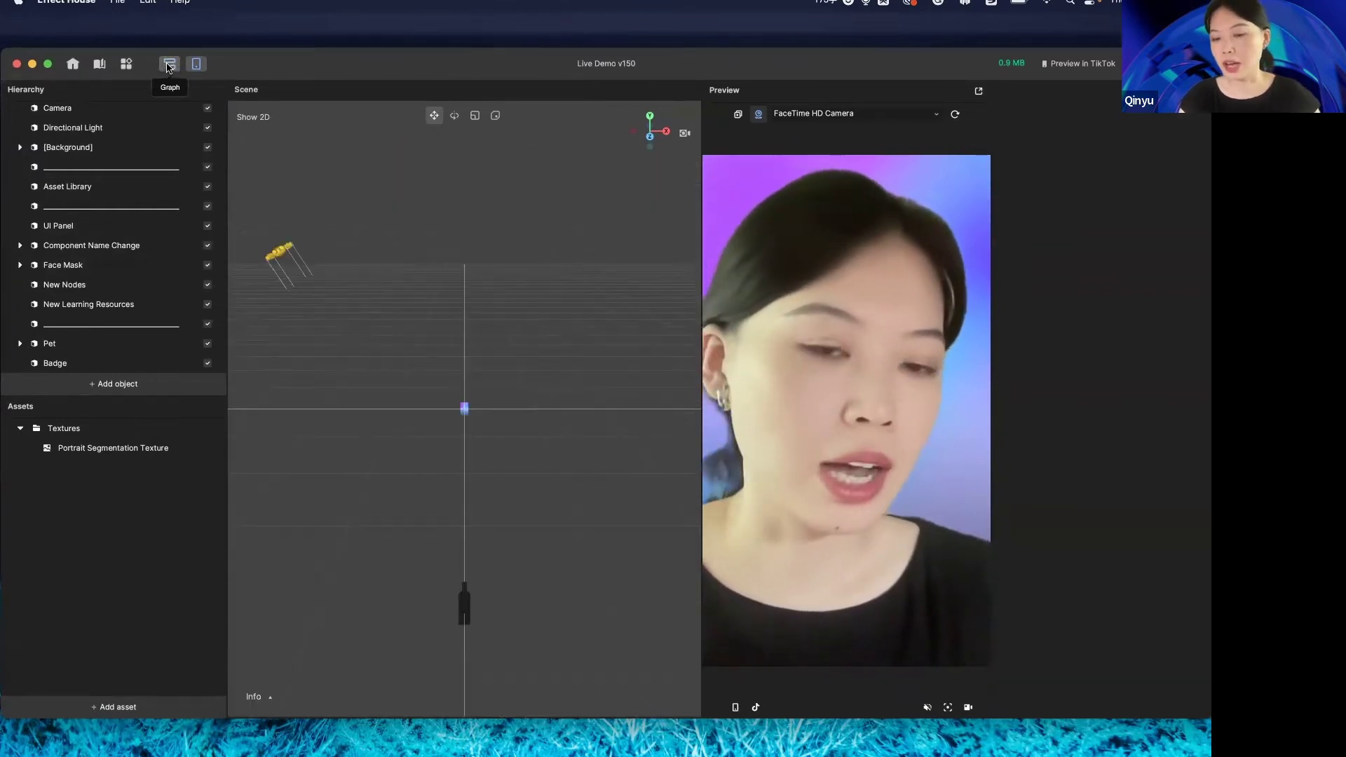
{"action": "left_click", "coordinate": [167, 67]}
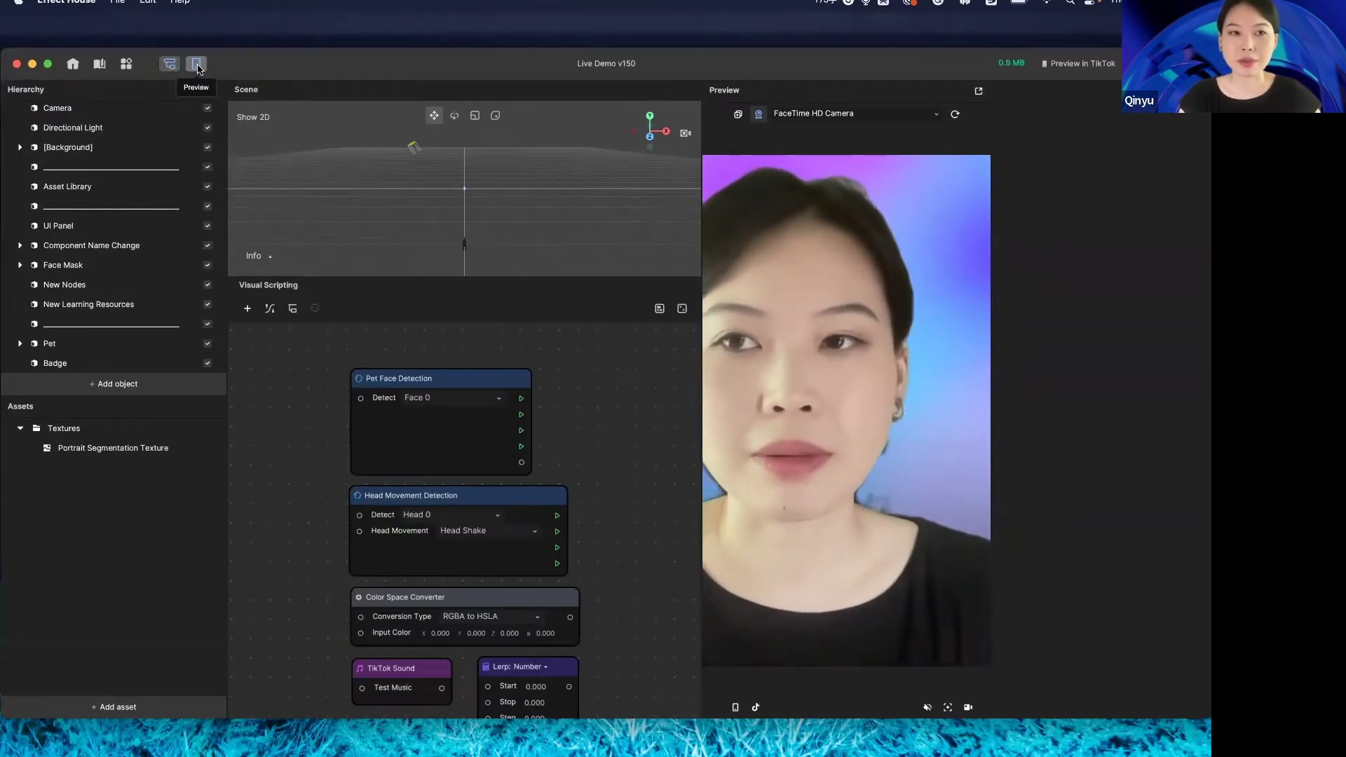
{"action": "left_click", "coordinate": [197, 65]}
{"action": "left_click", "coordinate": [197, 65]}
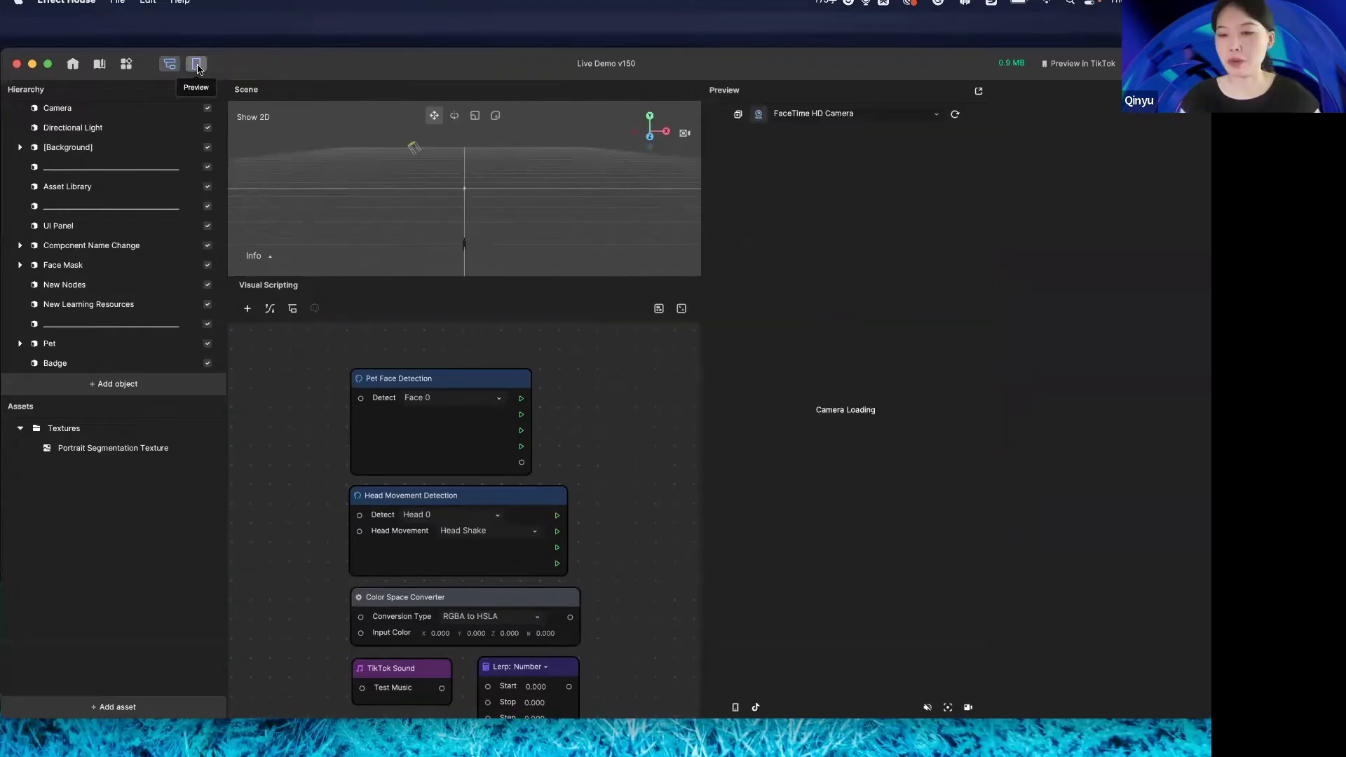
{"action": "left_click", "coordinate": [978, 92]}
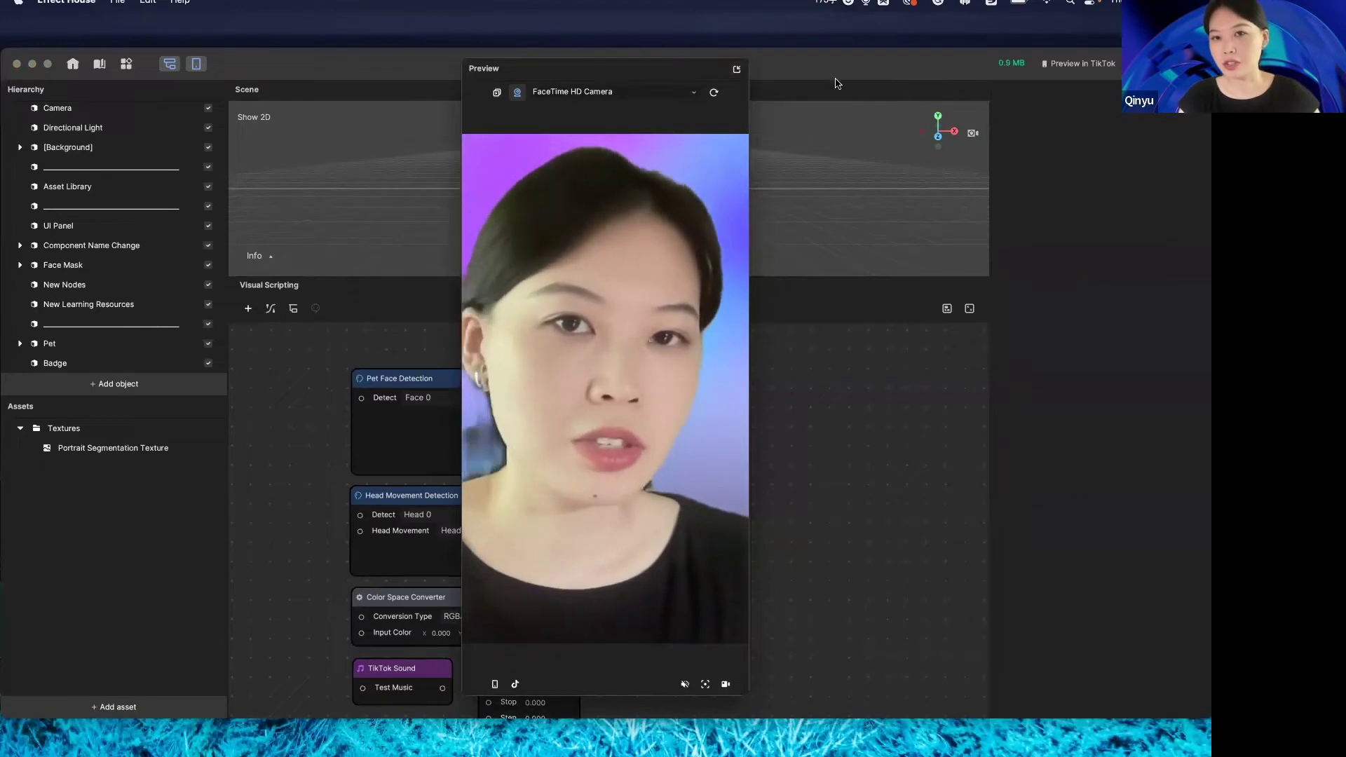
{"action": "left_click", "coordinate": [737, 68]}
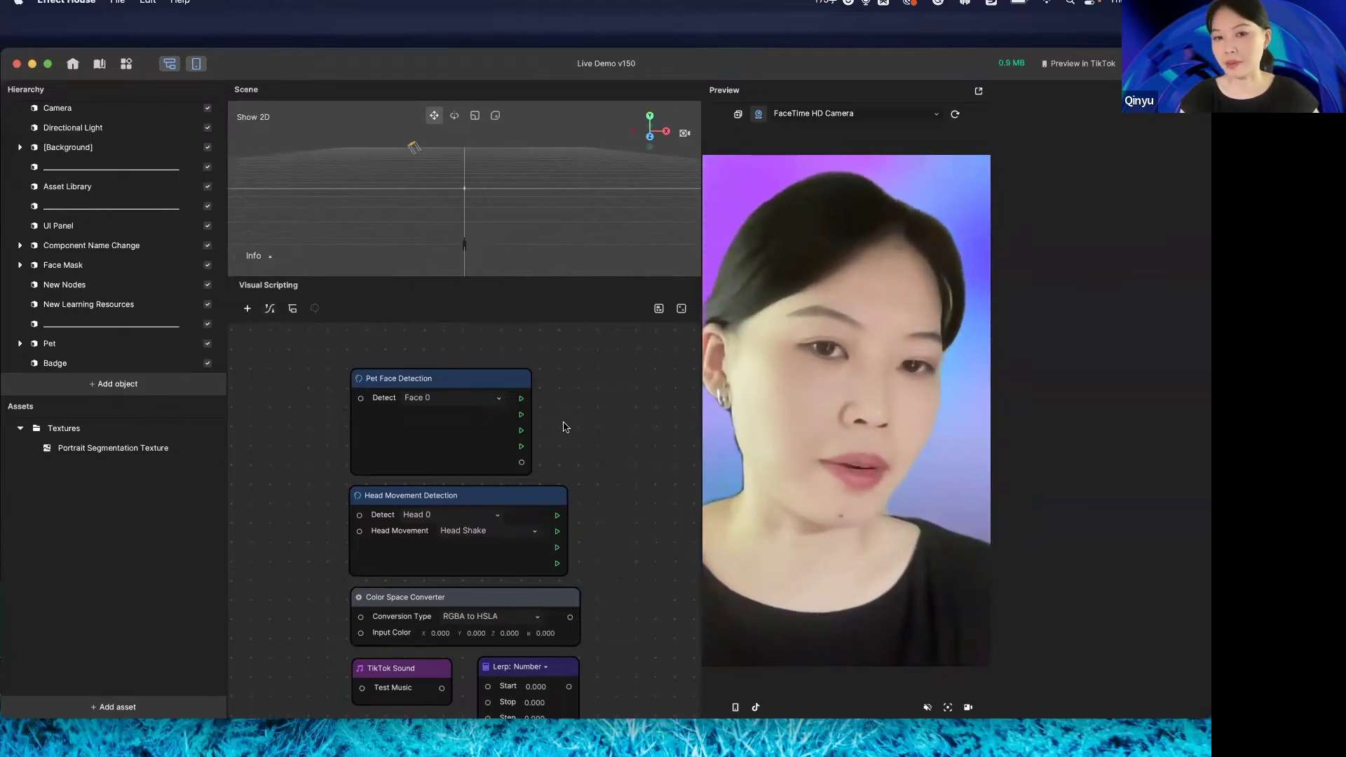
Widen the Visual Scripting area toward the preview and fit all nodes in the graph view
{"action": "scroll", "coordinate": [569, 414], "scroll_direction": "down", "scroll_amount": 2}
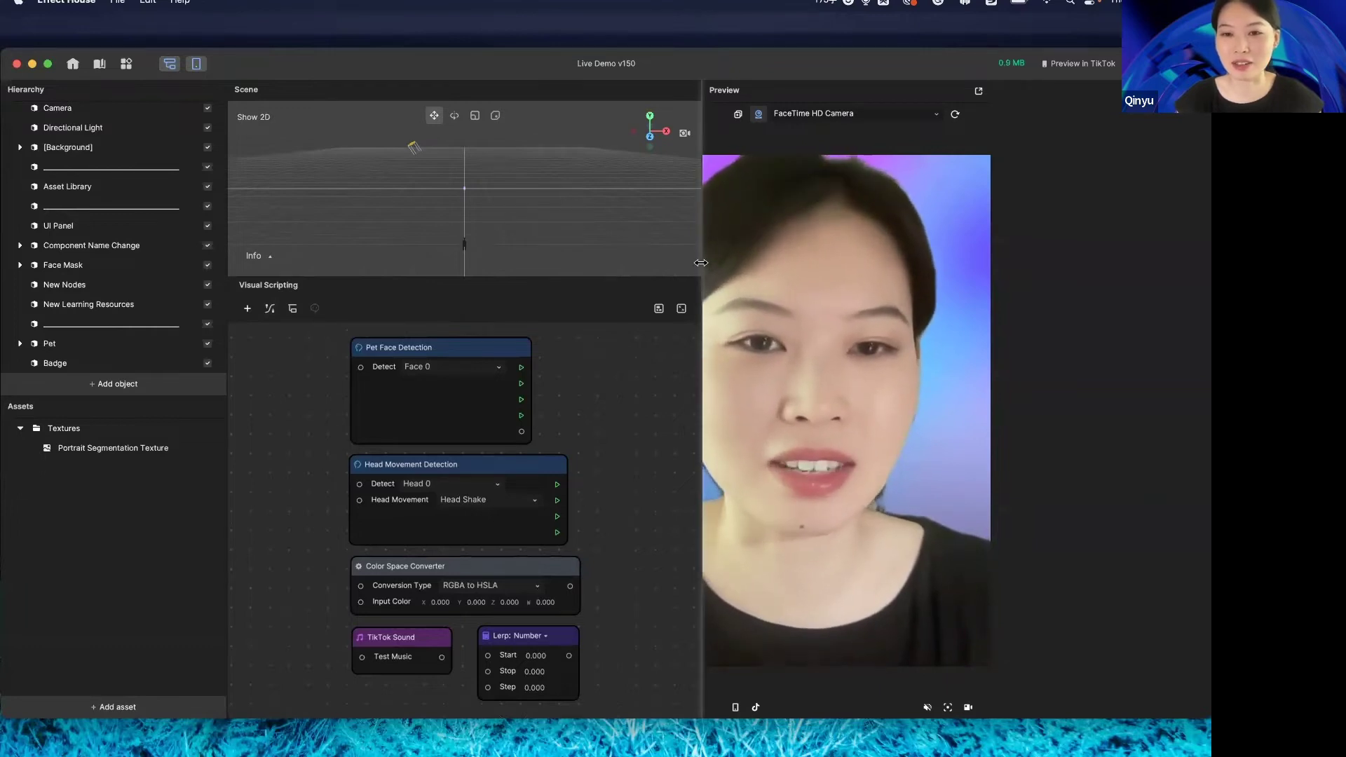
{"action": "left_click_drag", "start_coordinate": [707, 272], "coordinate": [979, 270]}
{"action": "scroll", "coordinate": [656, 422], "scroll_direction": "down", "scroll_amount": 10}
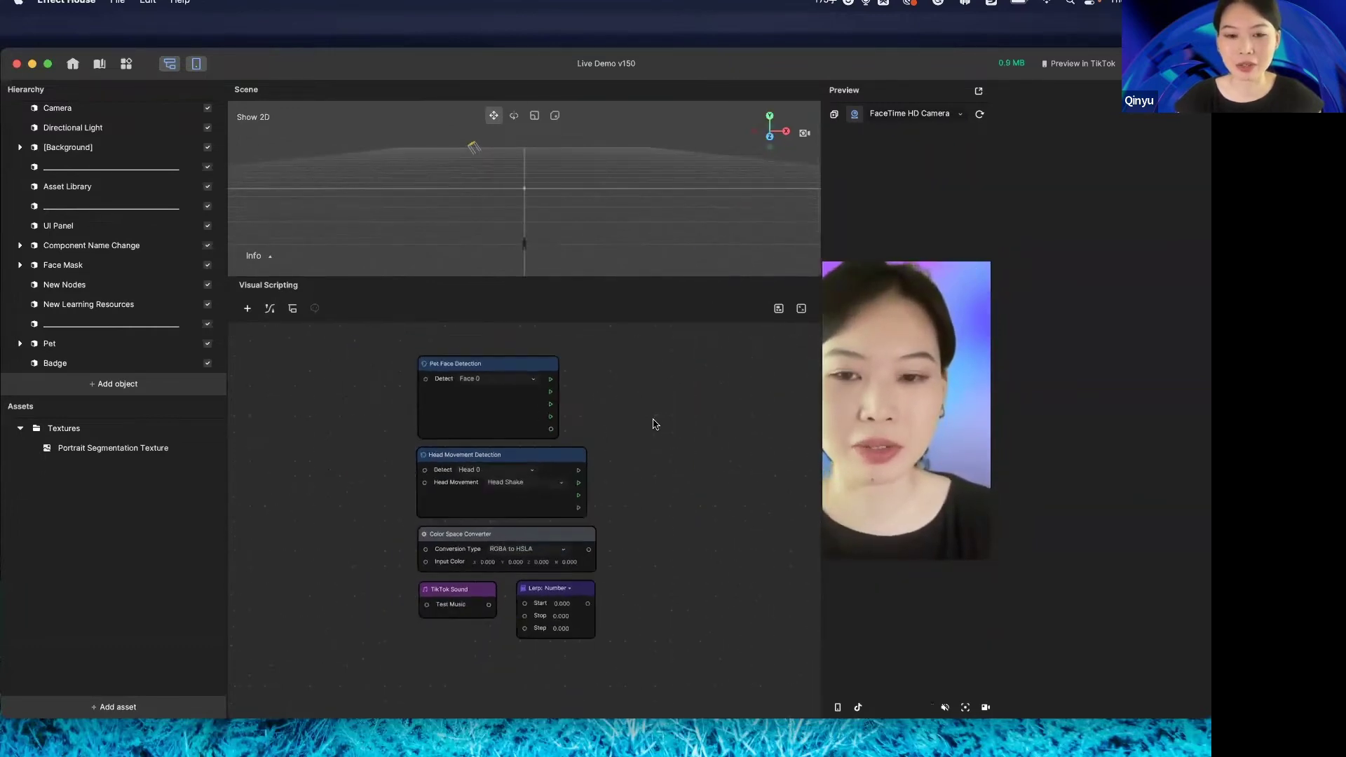
{"action": "scroll", "coordinate": [655, 456], "scroll_direction": "down", "scroll_amount": 1}
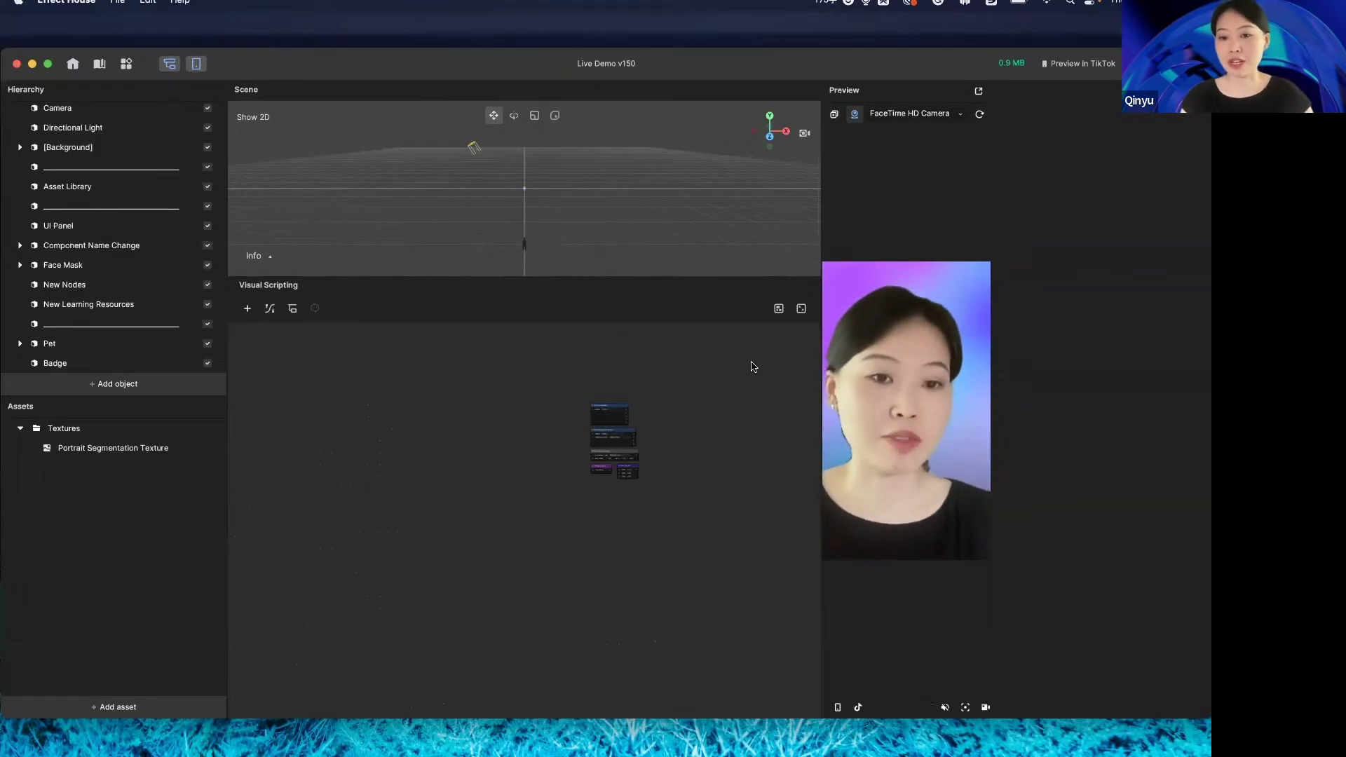
{"action": "left_click", "coordinate": [801, 309]}
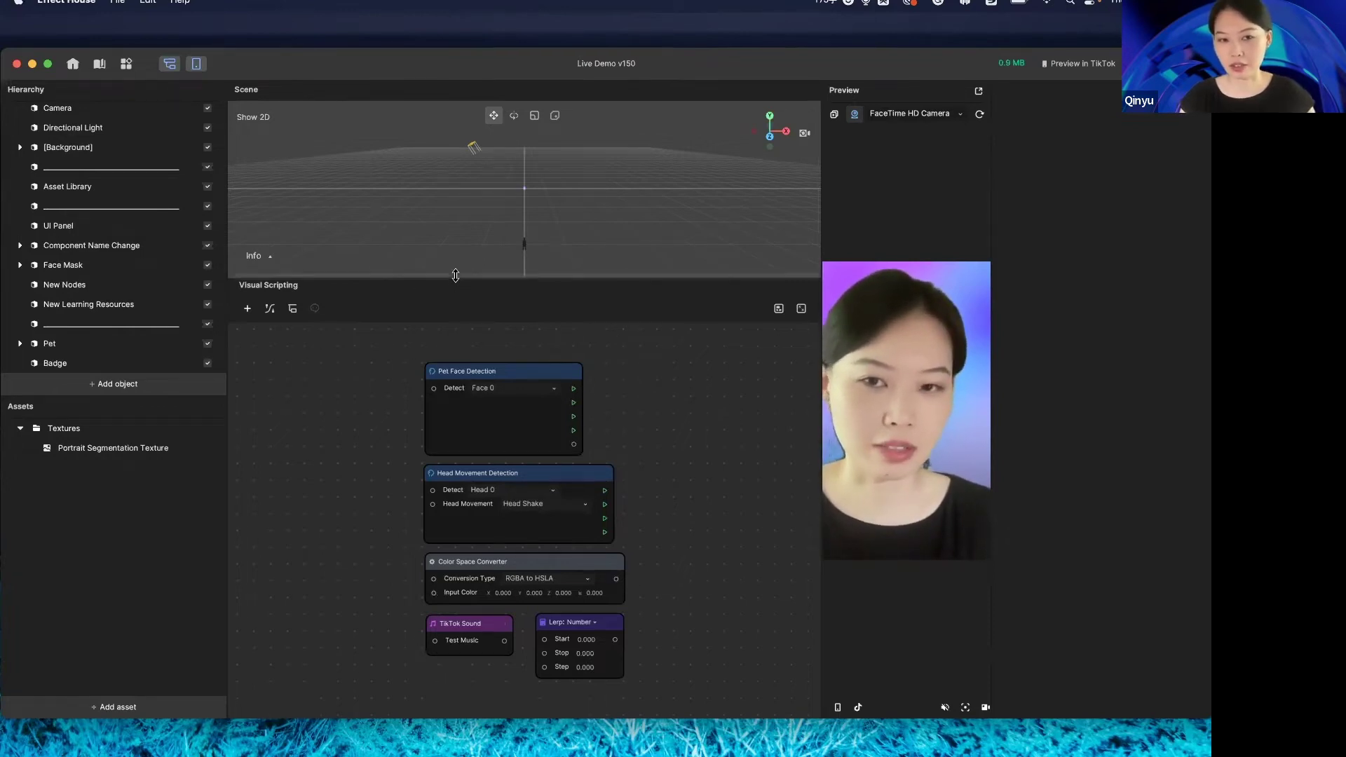
Enlarge the Visual Scripting area upward into the Scene view and refit the nodes to the taller graph
{"action": "left_click_drag", "start_coordinate": [456, 278], "coordinate": [457, 167]}
{"action": "scroll", "coordinate": [584, 326], "scroll_direction": "down", "scroll_amount": 1}
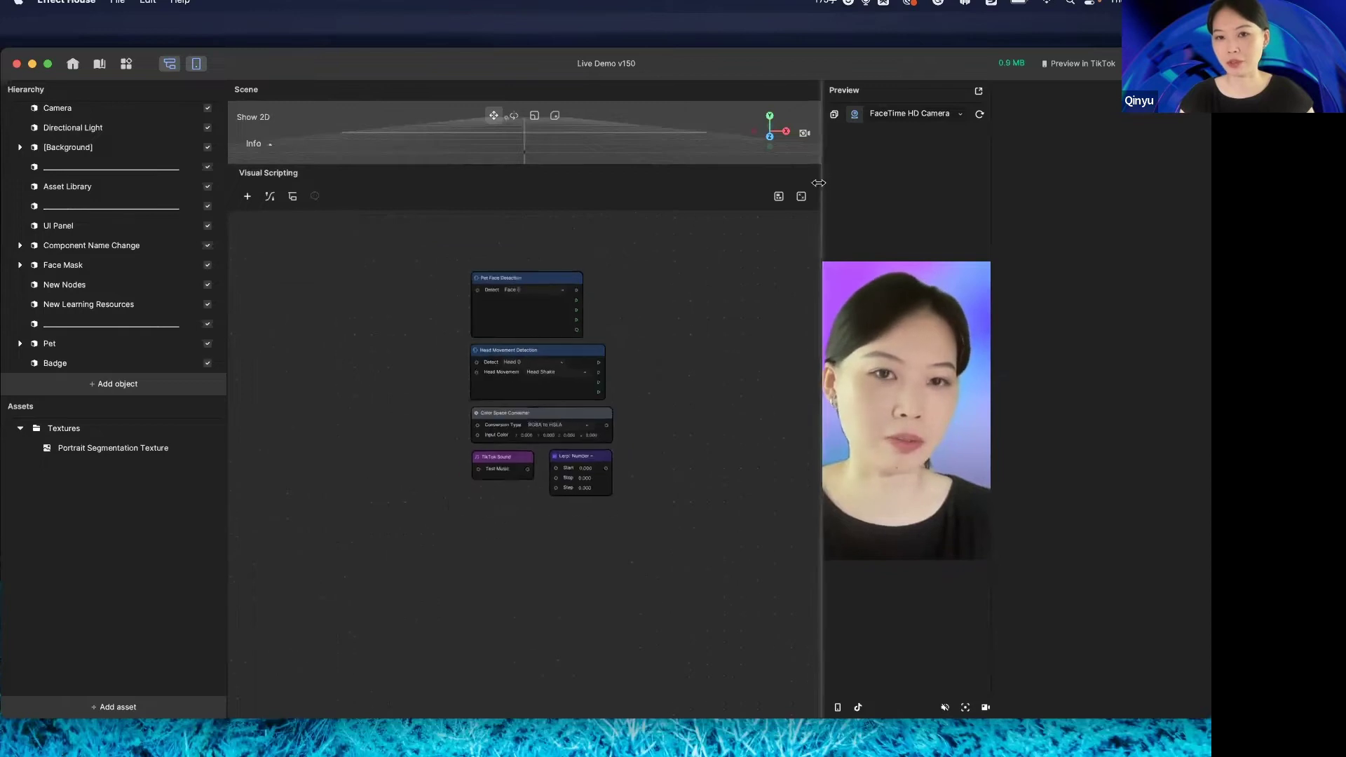
{"action": "left_click", "coordinate": [800, 197]}
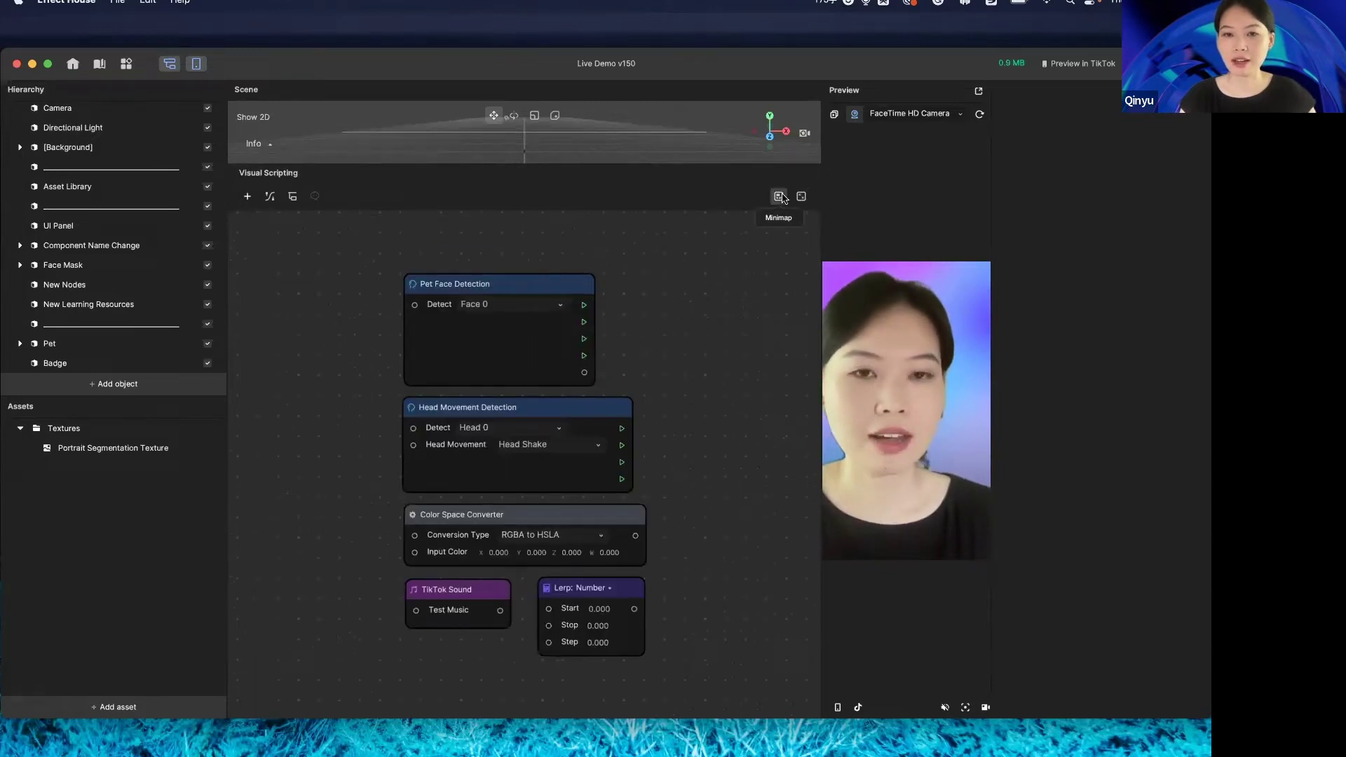
Show the graph's minimap, use it to navigate away from and back to the nodes, and hide it again
{"action": "left_click", "coordinate": [778, 197]}
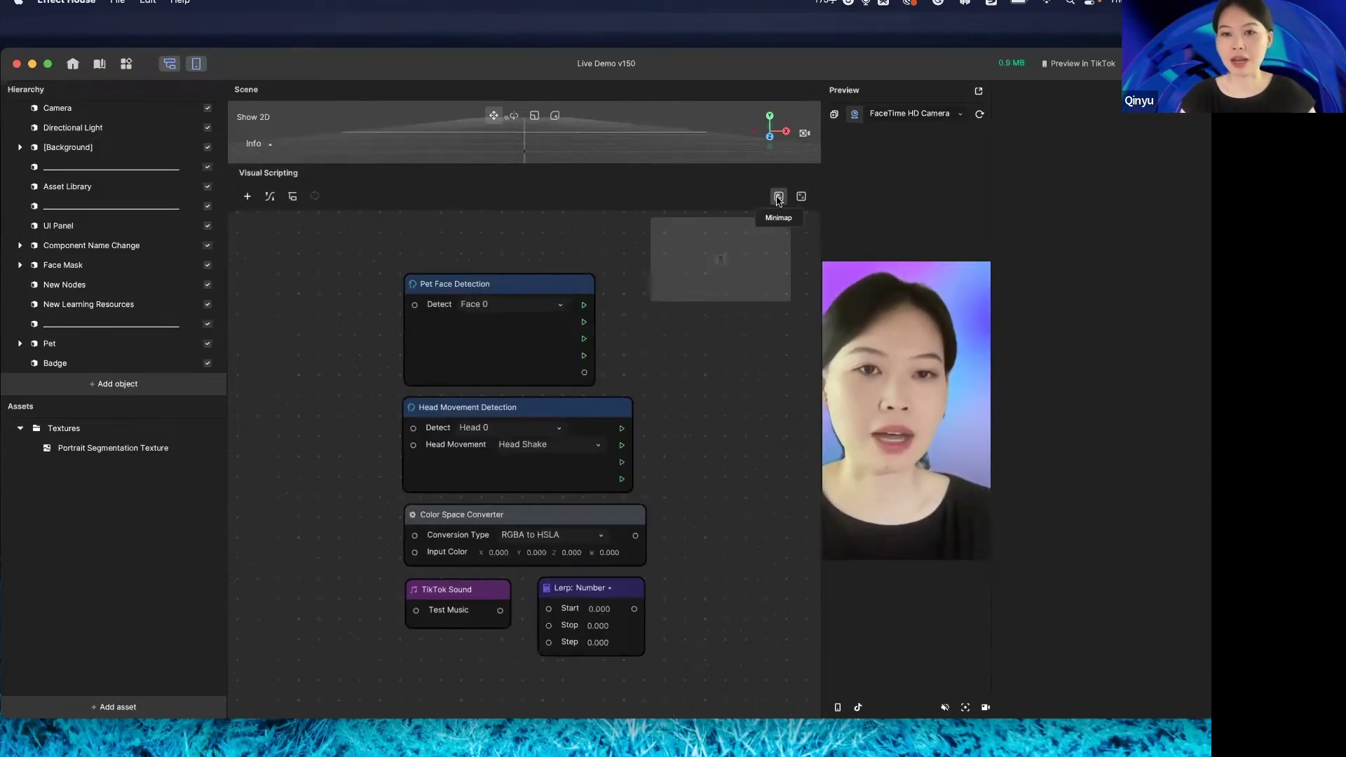
{"action": "left_click", "coordinate": [723, 263]}
{"action": "right_click", "coordinate": [722, 267]}
{"action": "left_click", "coordinate": [668, 274]}
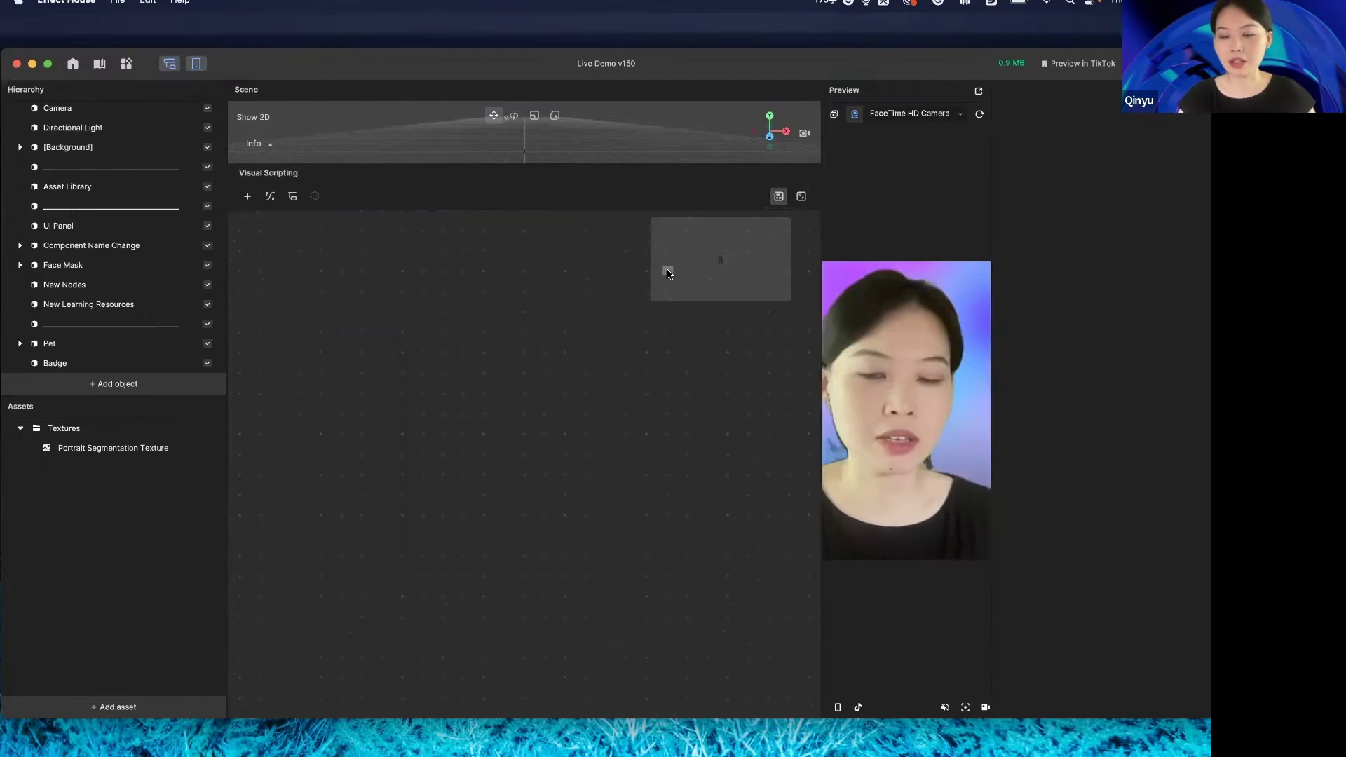
{"action": "left_click", "coordinate": [721, 263]}
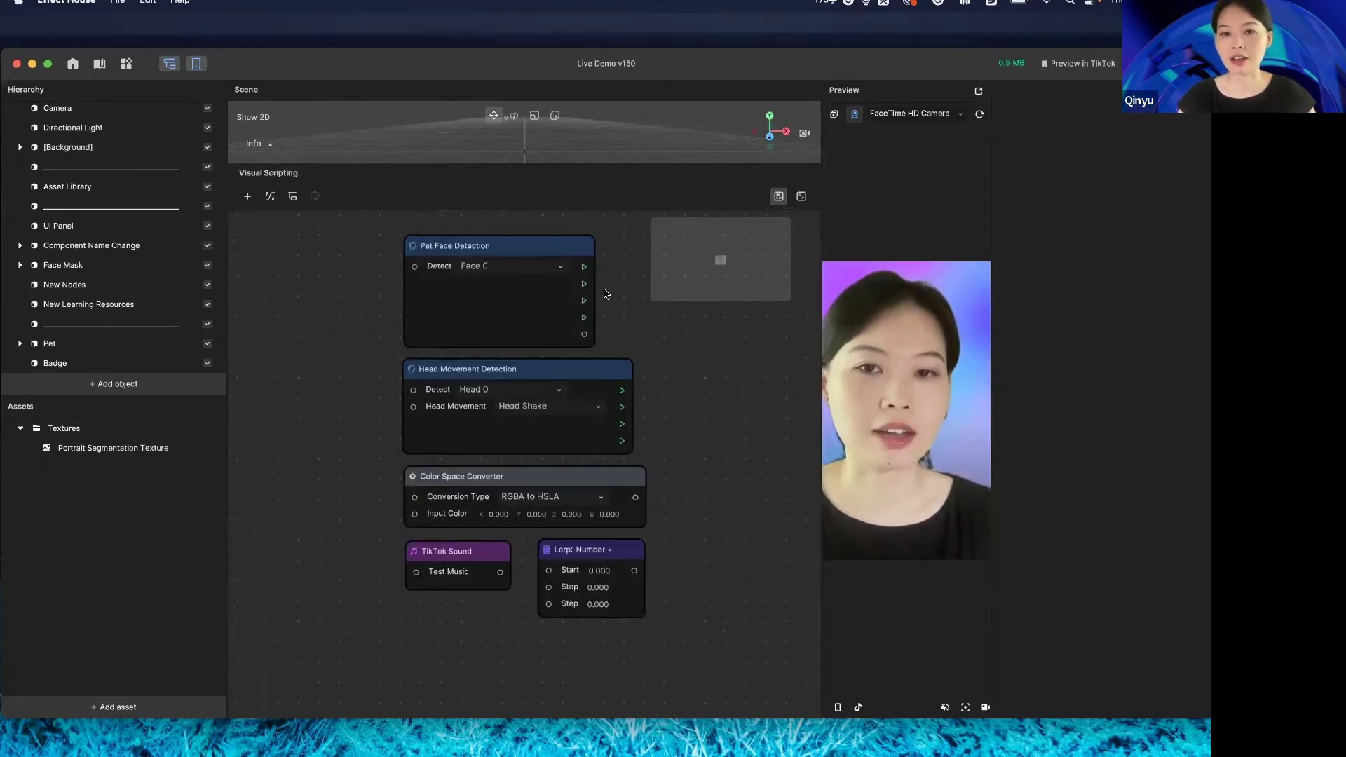
{"action": "scroll", "coordinate": [610, 312], "scroll_direction": "up", "scroll_amount": 2}
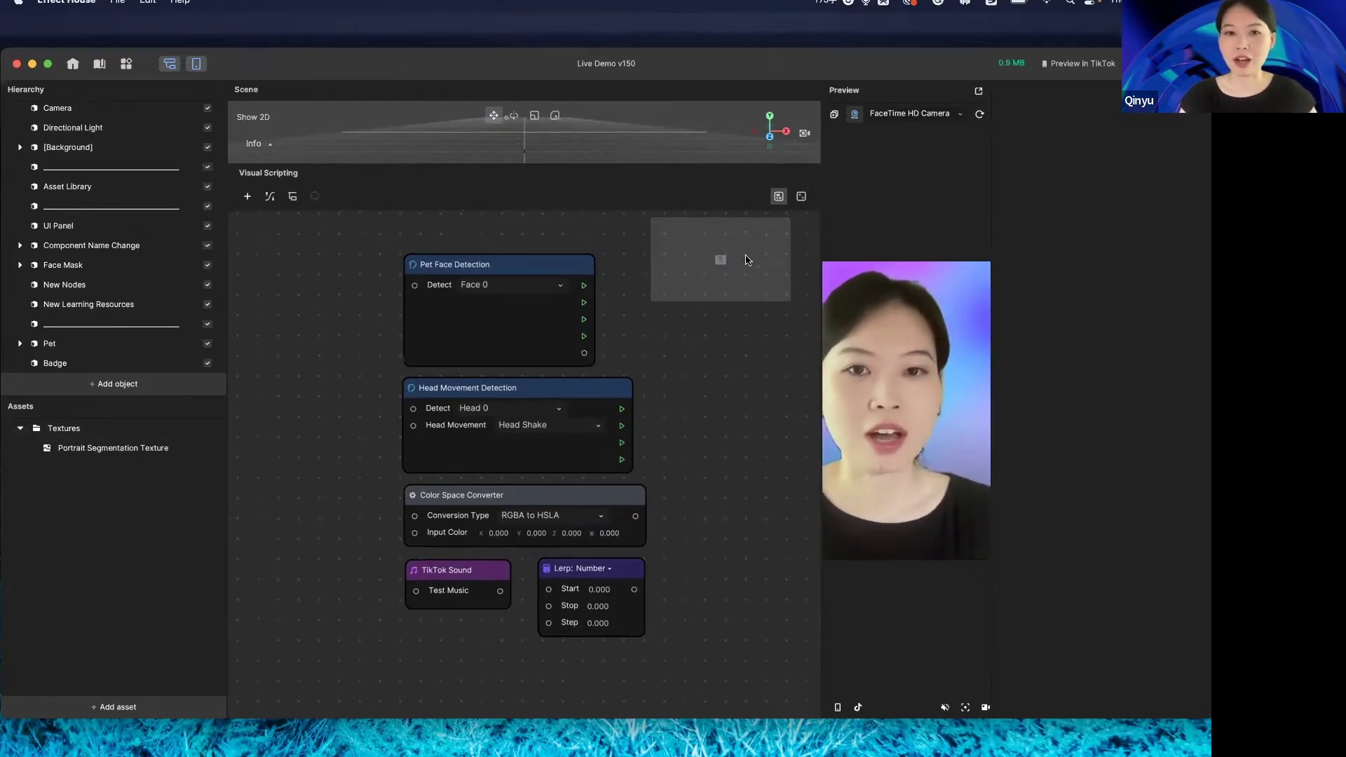
{"action": "left_click", "coordinate": [782, 199]}
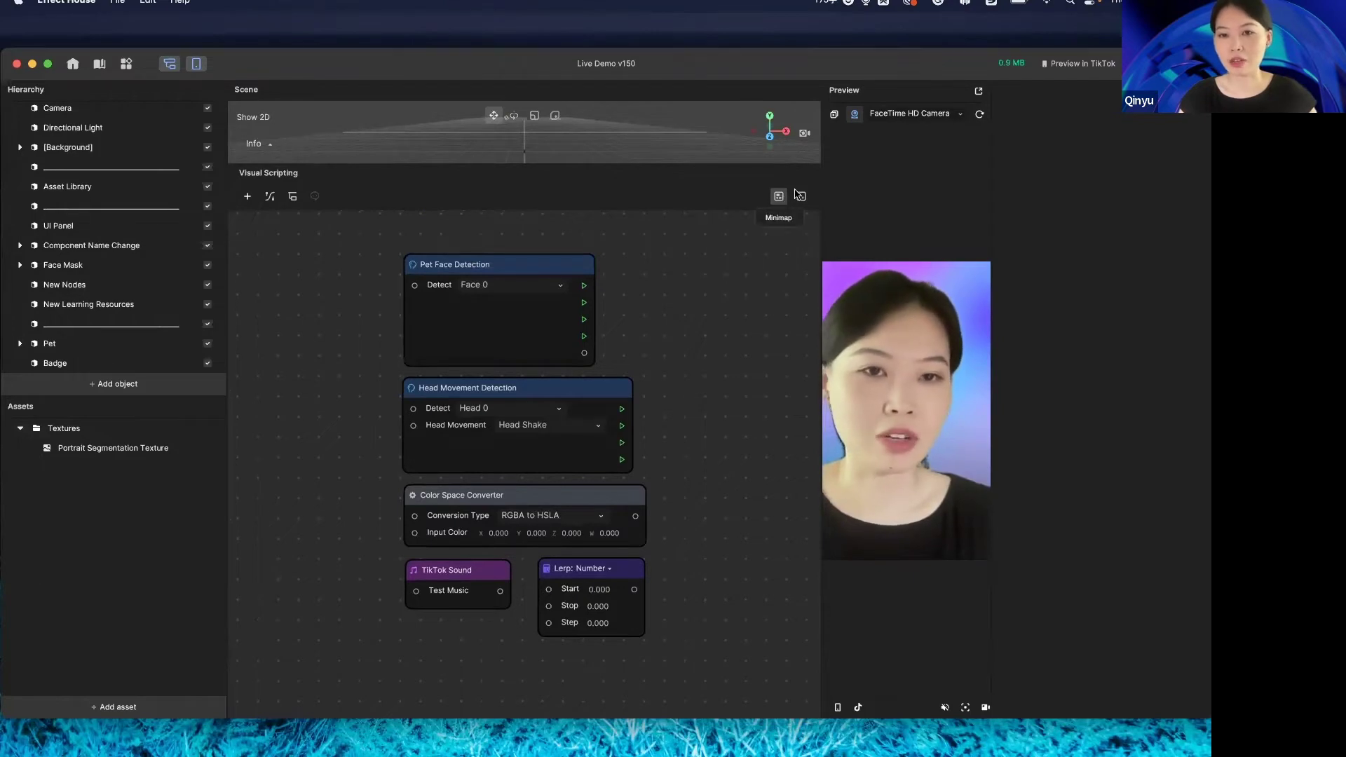
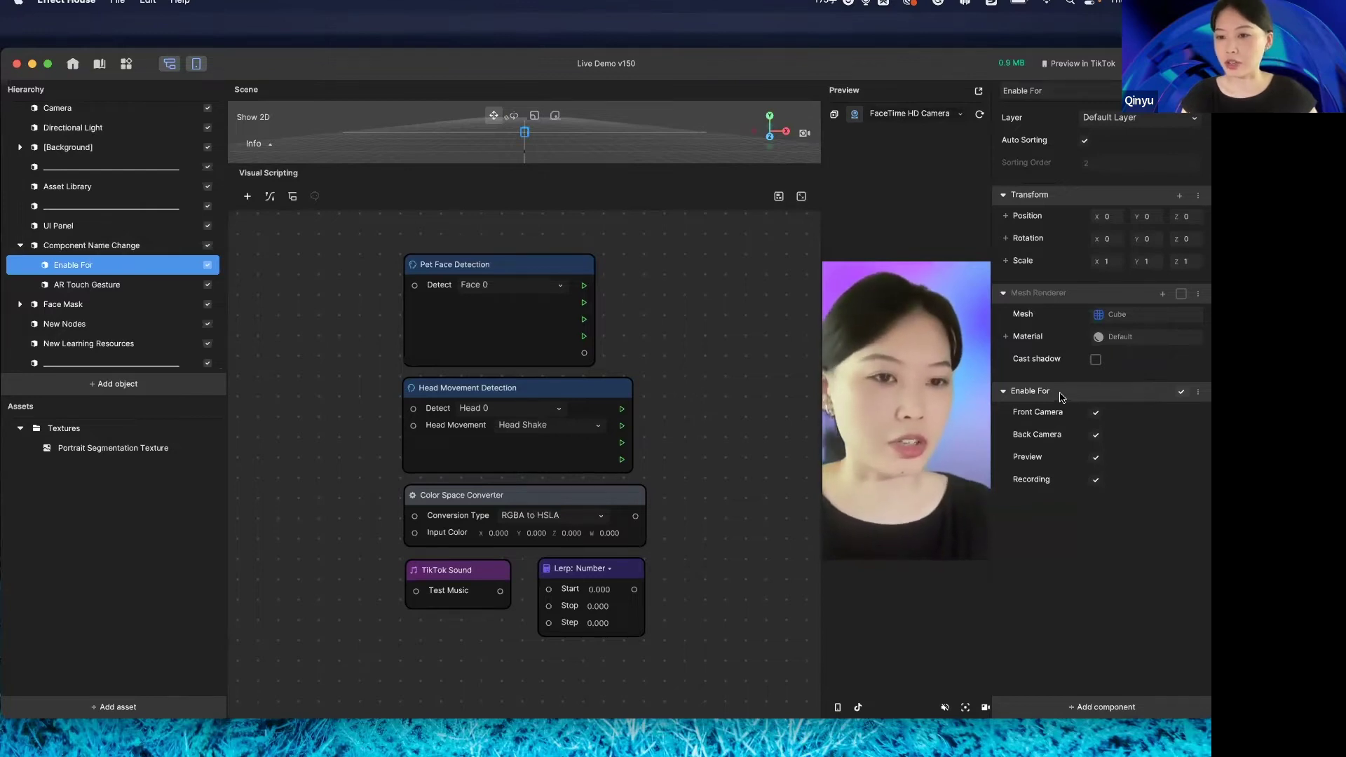
Add the AR Touch Gesture component to the AR Touch Gesture object under Component Name Change
{"action": "left_click", "coordinate": [131, 287]}
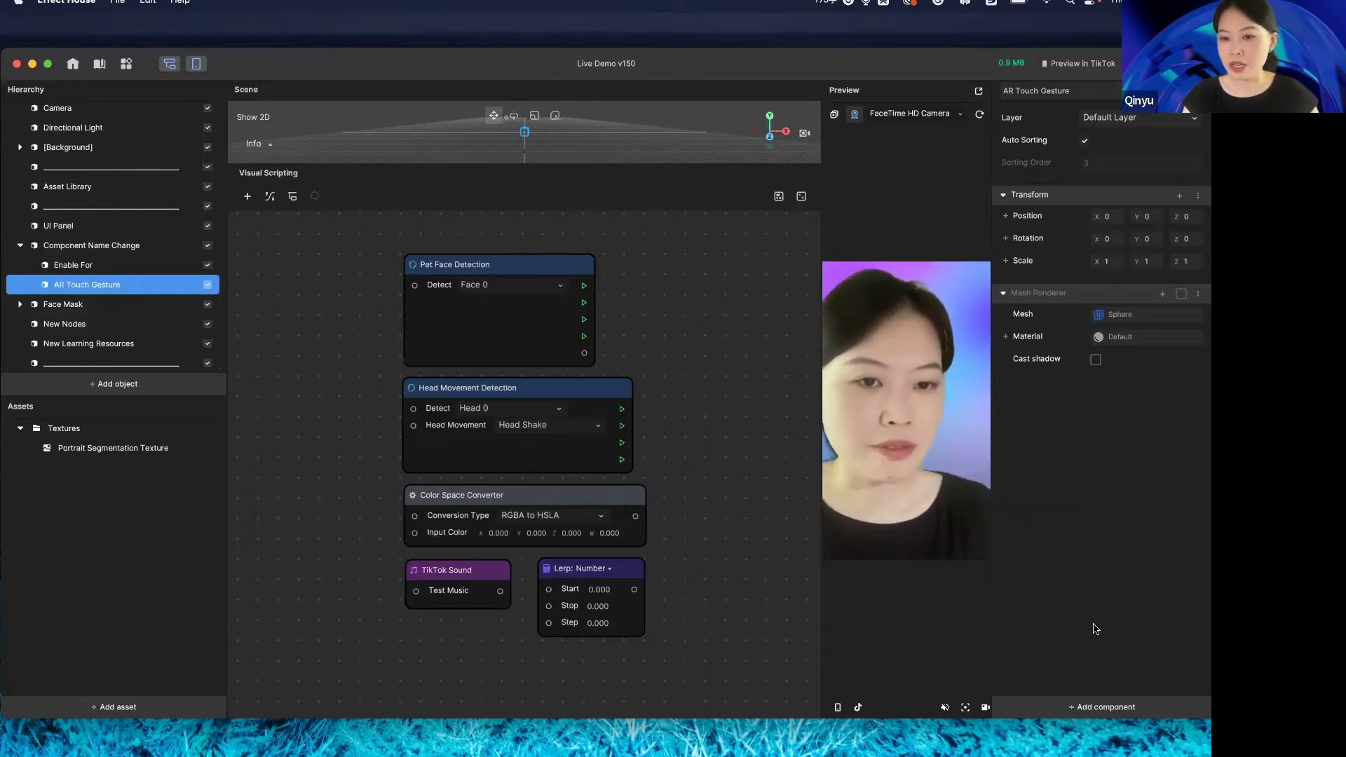
{"action": "left_click", "coordinate": [1092, 708]}
{"action": "mouse_move", "coordinate": [1080, 563]}
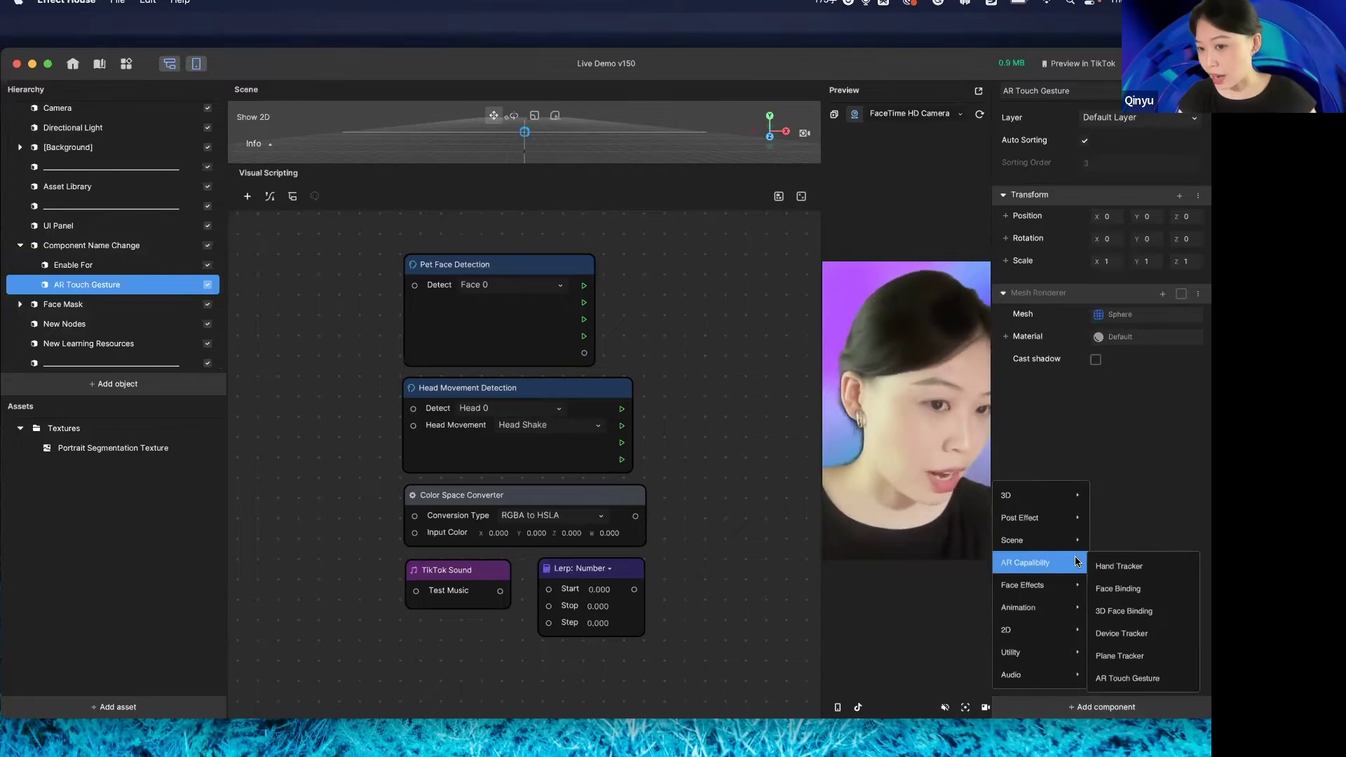
{"action": "left_click", "coordinate": [1141, 680]}
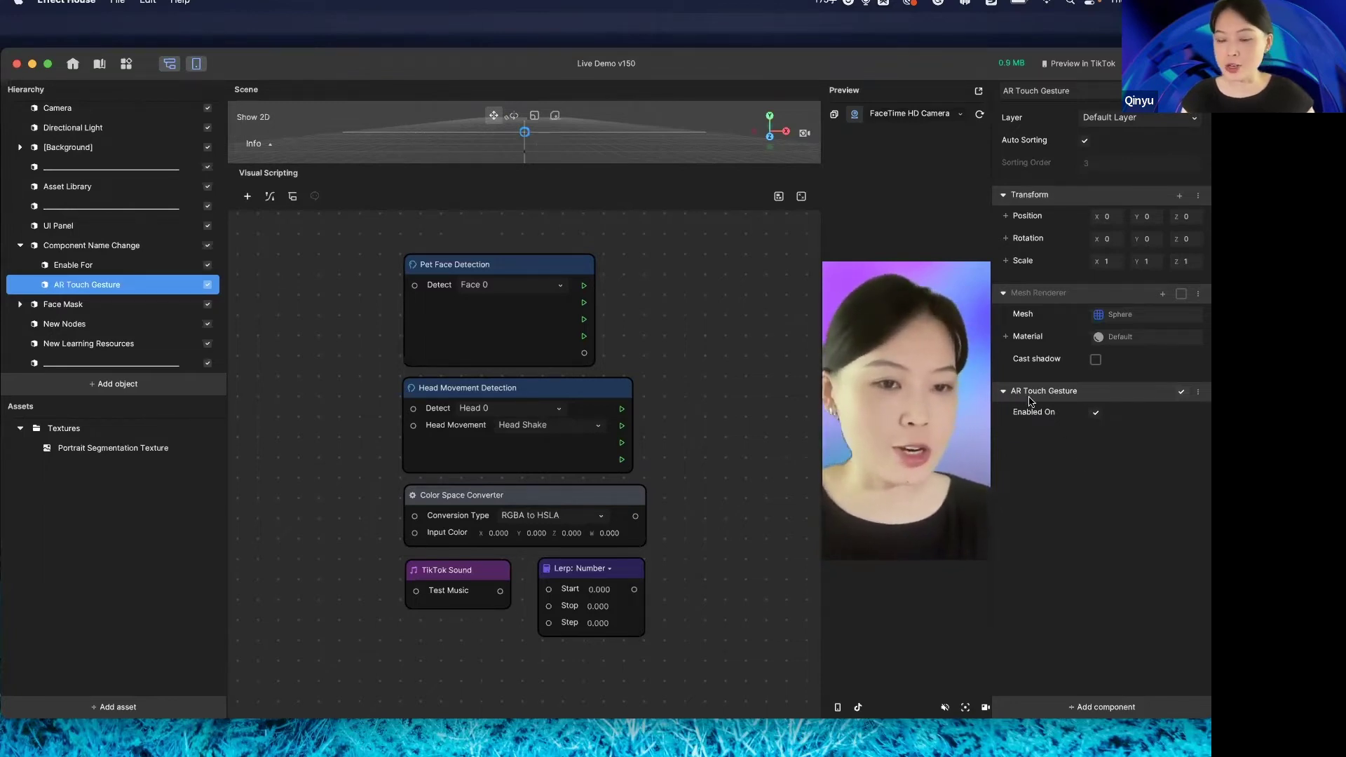
Collapse the Component Name Change group, expand the Face Mask group, and add a new Face Mask face effect to the hierarchy
{"action": "left_click", "coordinate": [19, 247]}
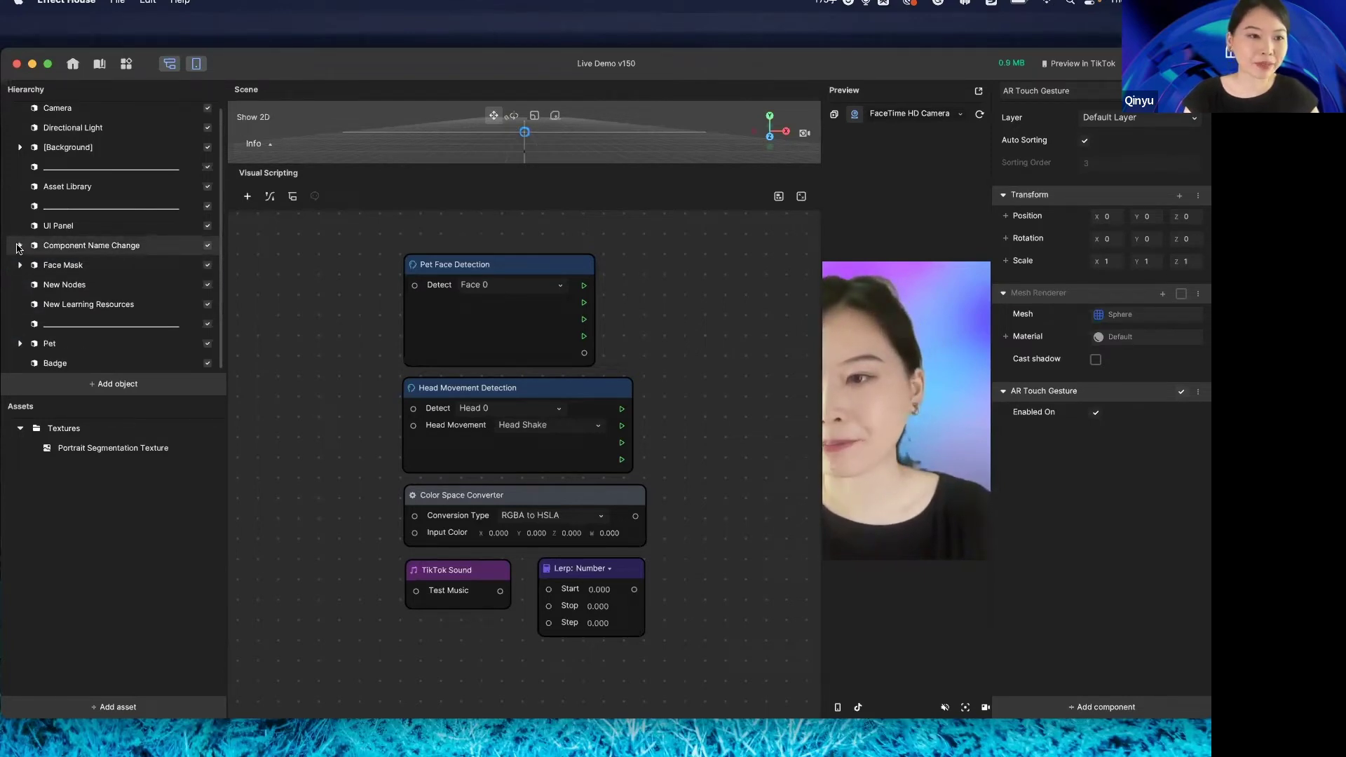
{"action": "left_click", "coordinate": [85, 266]}
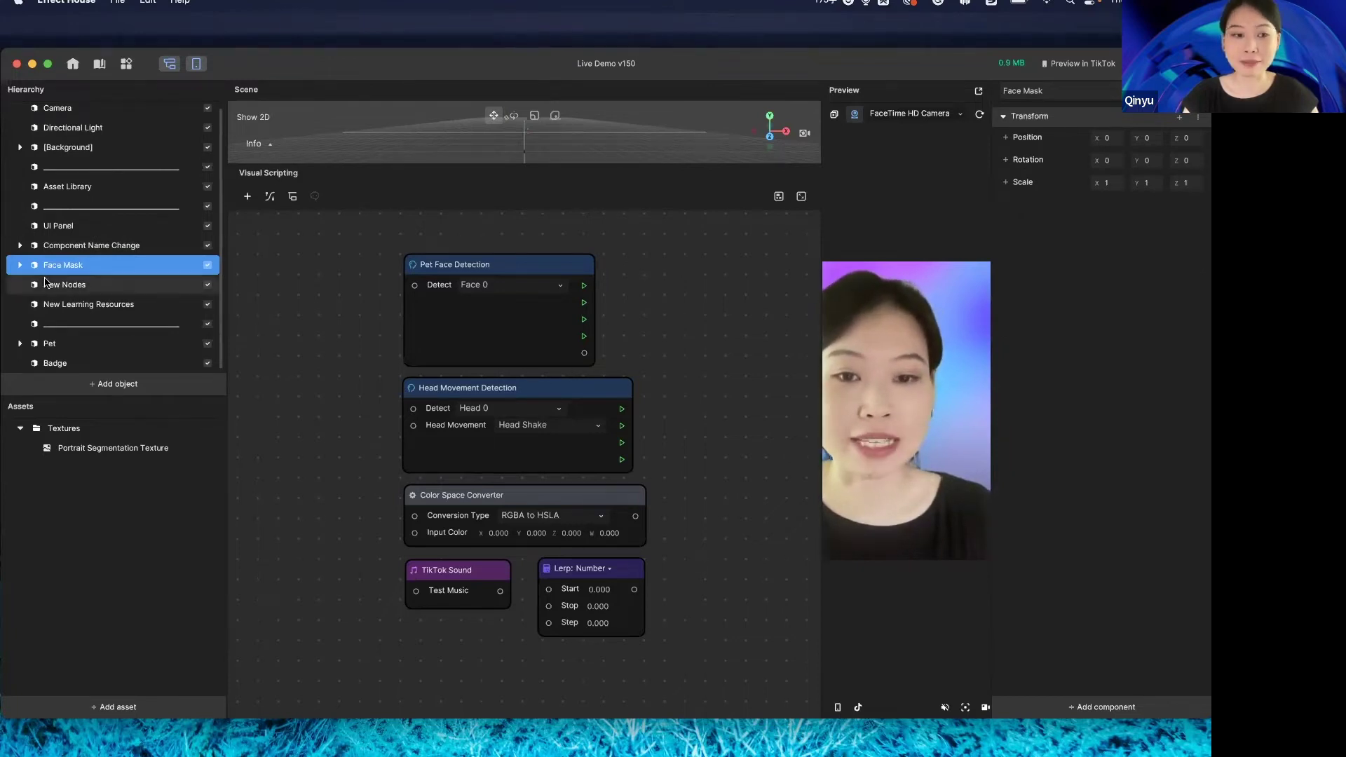
{"action": "left_click", "coordinate": [20, 265]}
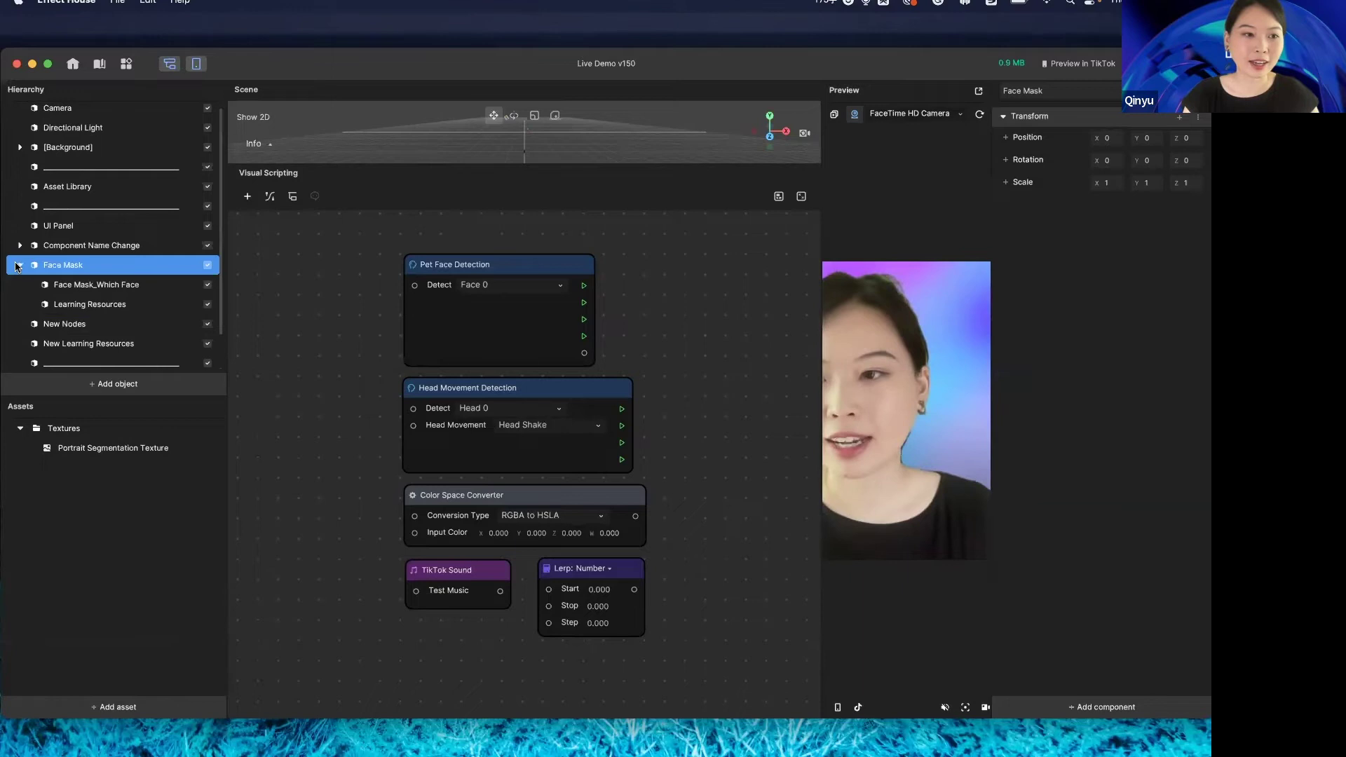
{"action": "left_click", "coordinate": [117, 384]}
{"action": "mouse_move", "coordinate": [173, 284]}
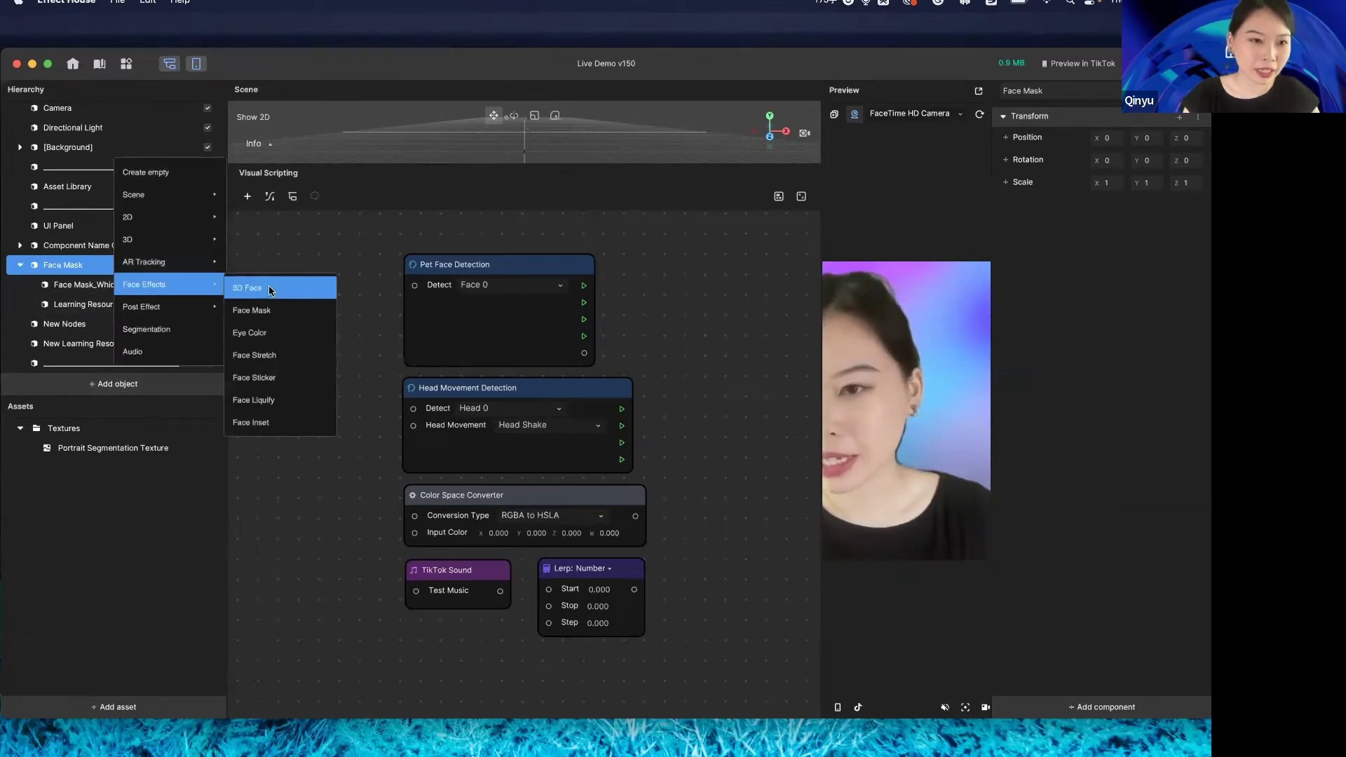
{"action": "left_click", "coordinate": [252, 310]}
{"action": "scroll", "coordinate": [105, 330], "scroll_direction": "down", "scroll_amount": 2}
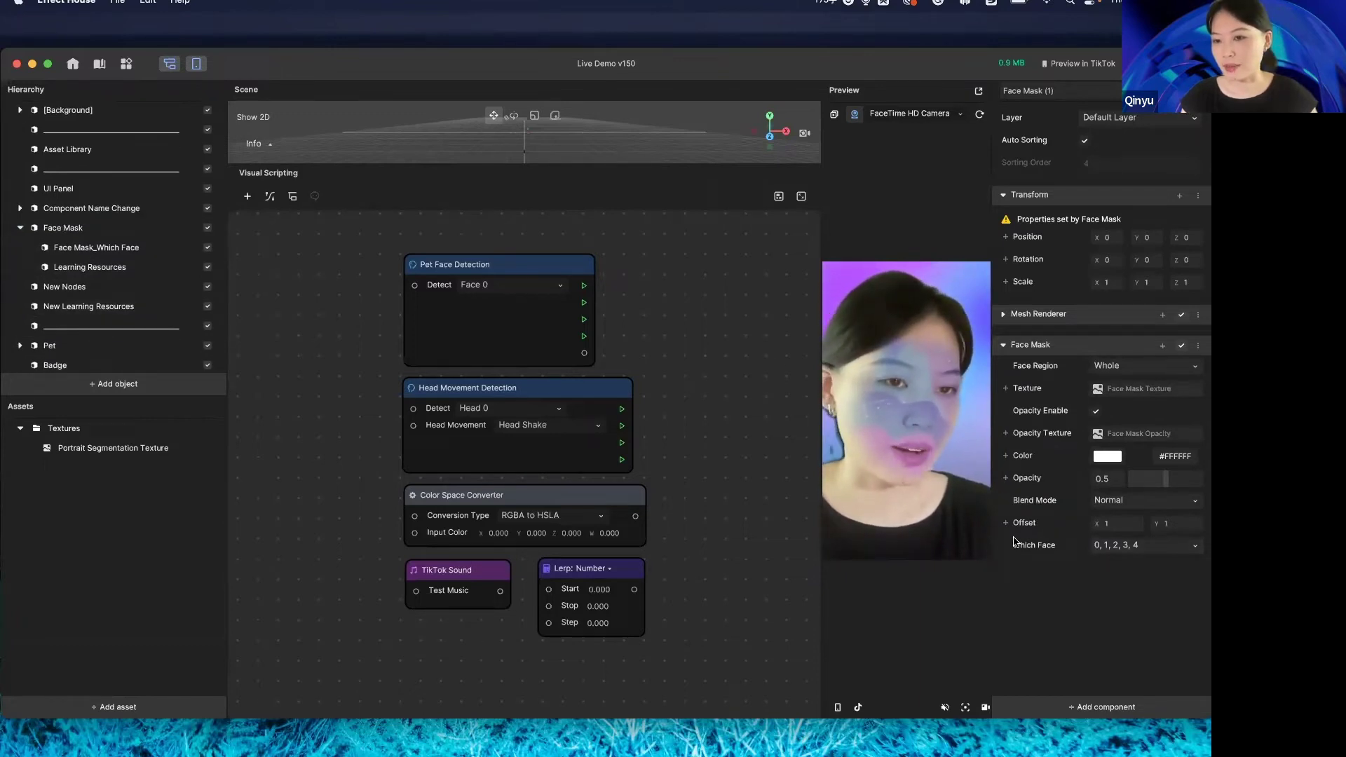
{"action": "scroll", "coordinate": [98, 280], "scroll_direction": "down", "scroll_amount": 1}
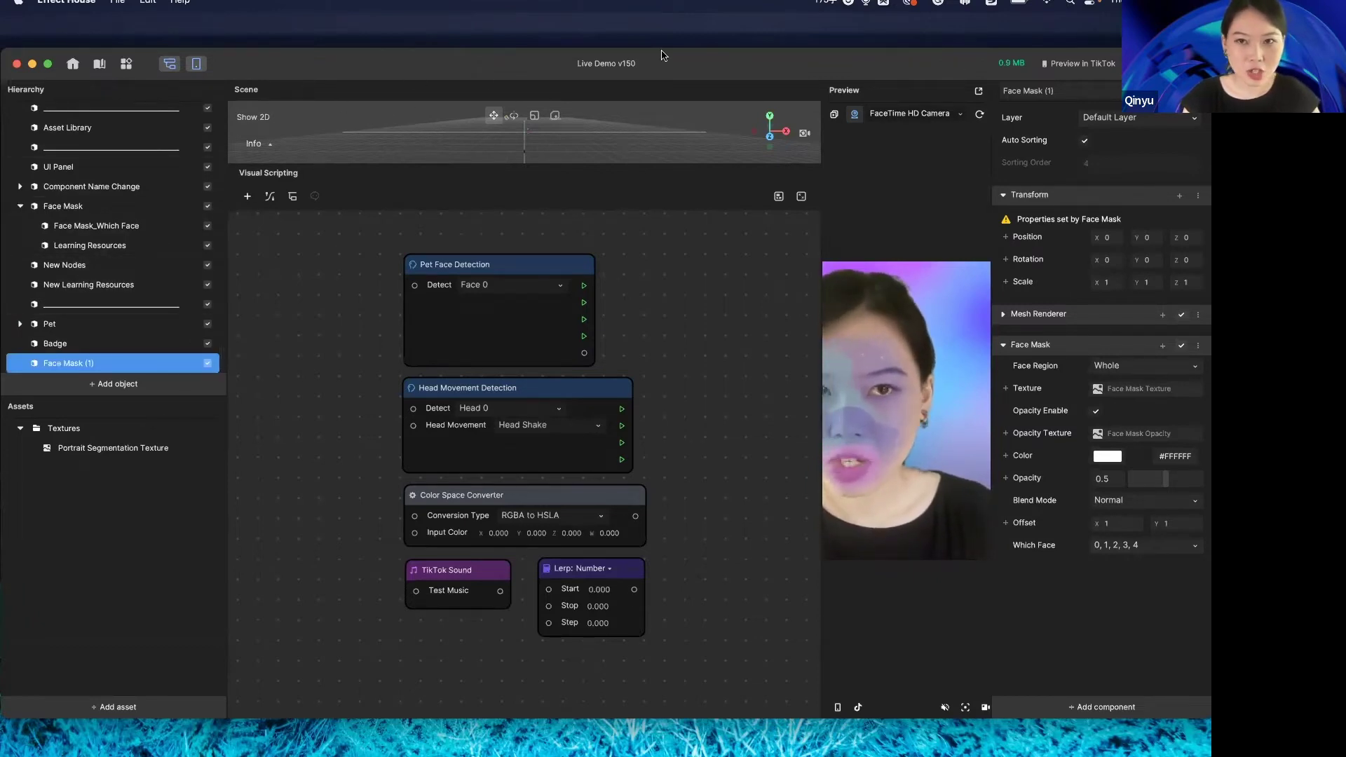
Switch the preview from the camera to the Two People sample Idle (Group 1)
{"action": "left_click", "coordinate": [833, 114]}
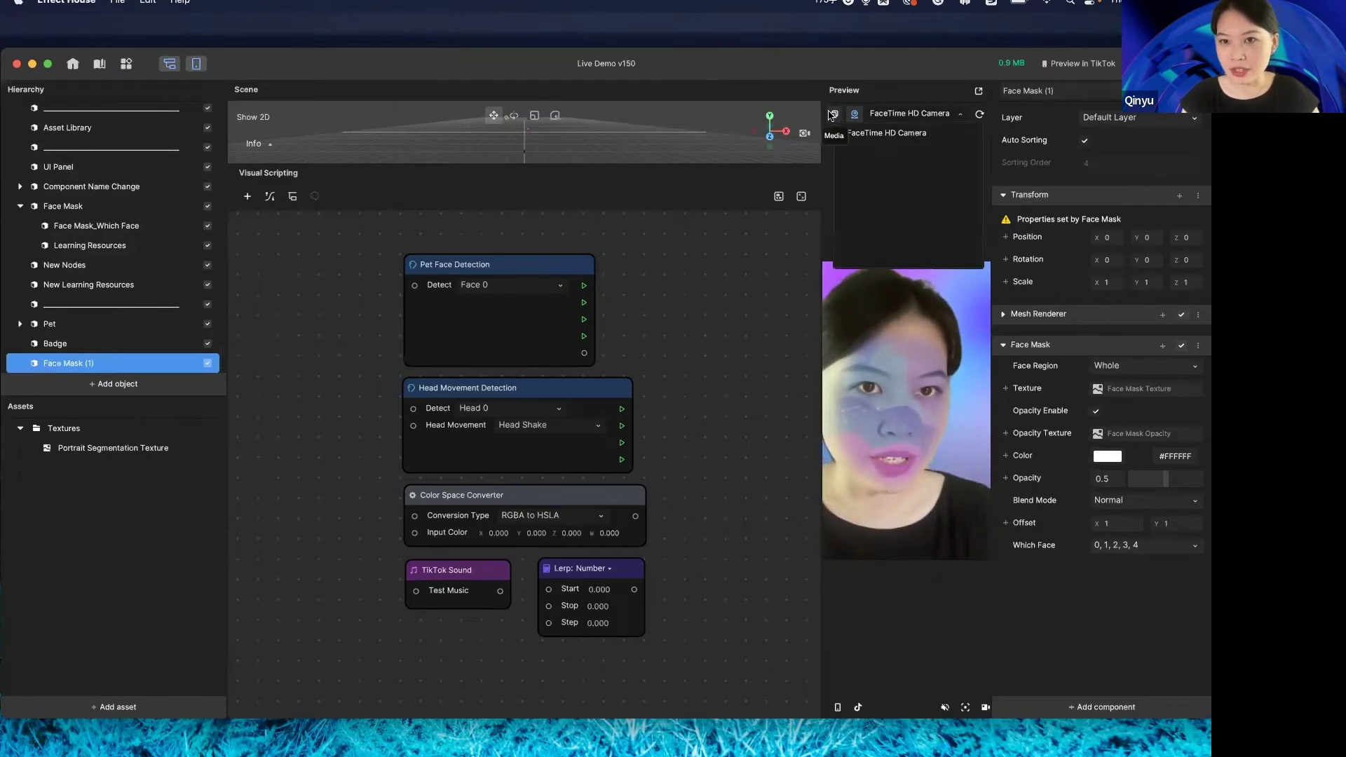
{"action": "left_click", "coordinate": [833, 115]}
{"action": "left_click", "coordinate": [906, 114]}
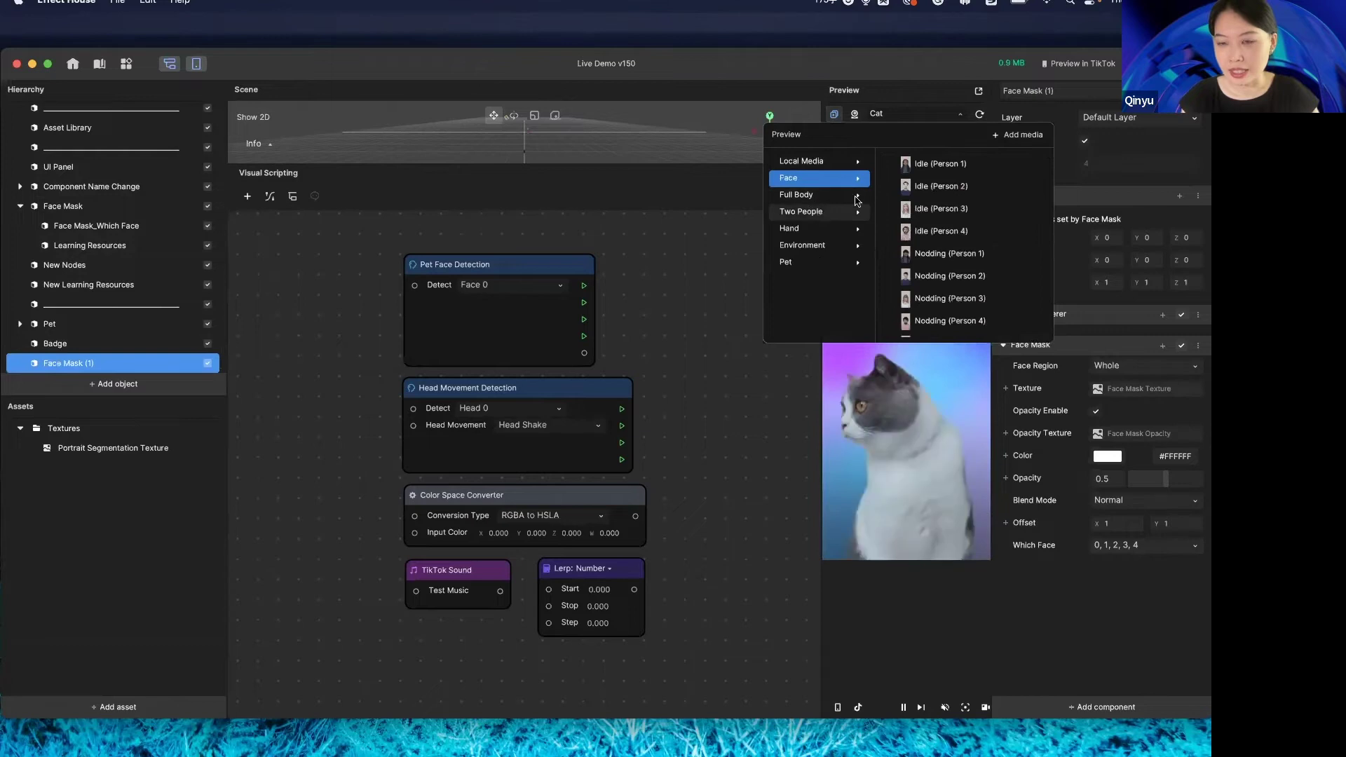
{"action": "mouse_move", "coordinate": [817, 212]}
{"action": "left_click", "coordinate": [925, 165]}
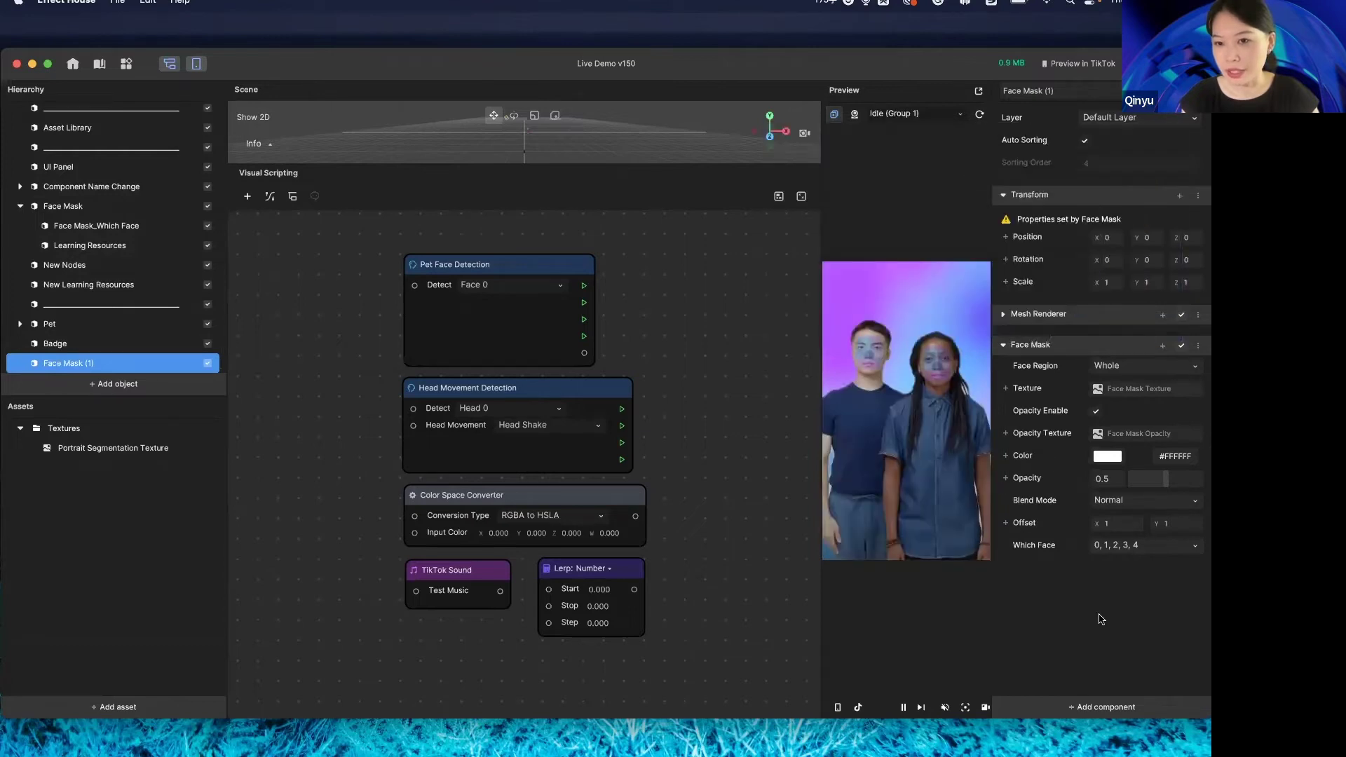
Restrict the new Face Mask to face 0 by deselecting faces 1, 2, 3 and 4 under Which Face
{"action": "left_click", "coordinate": [1140, 547]}
{"action": "left_click", "coordinate": [1106, 579]}
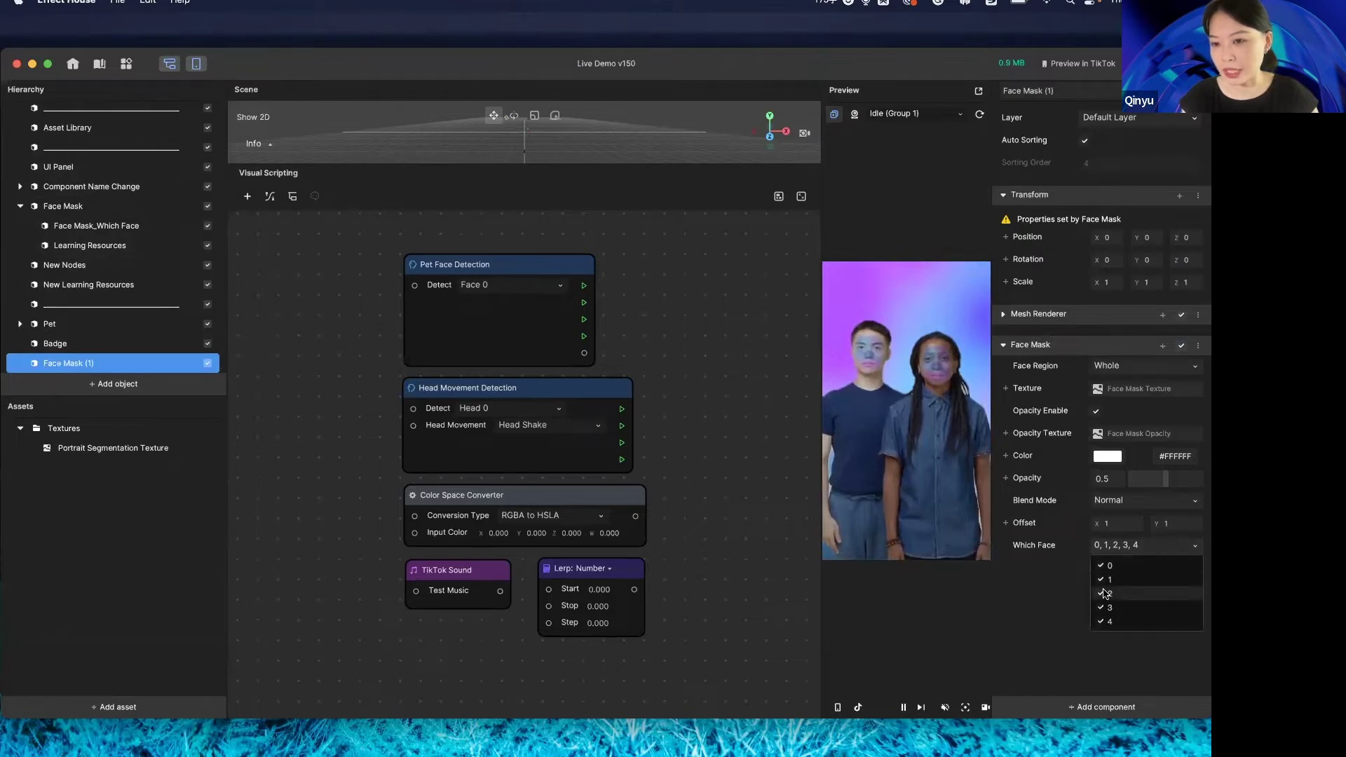
{"action": "left_click", "coordinate": [1101, 598]}
{"action": "left_click", "coordinate": [1102, 608]}
{"action": "left_click", "coordinate": [1102, 622]}
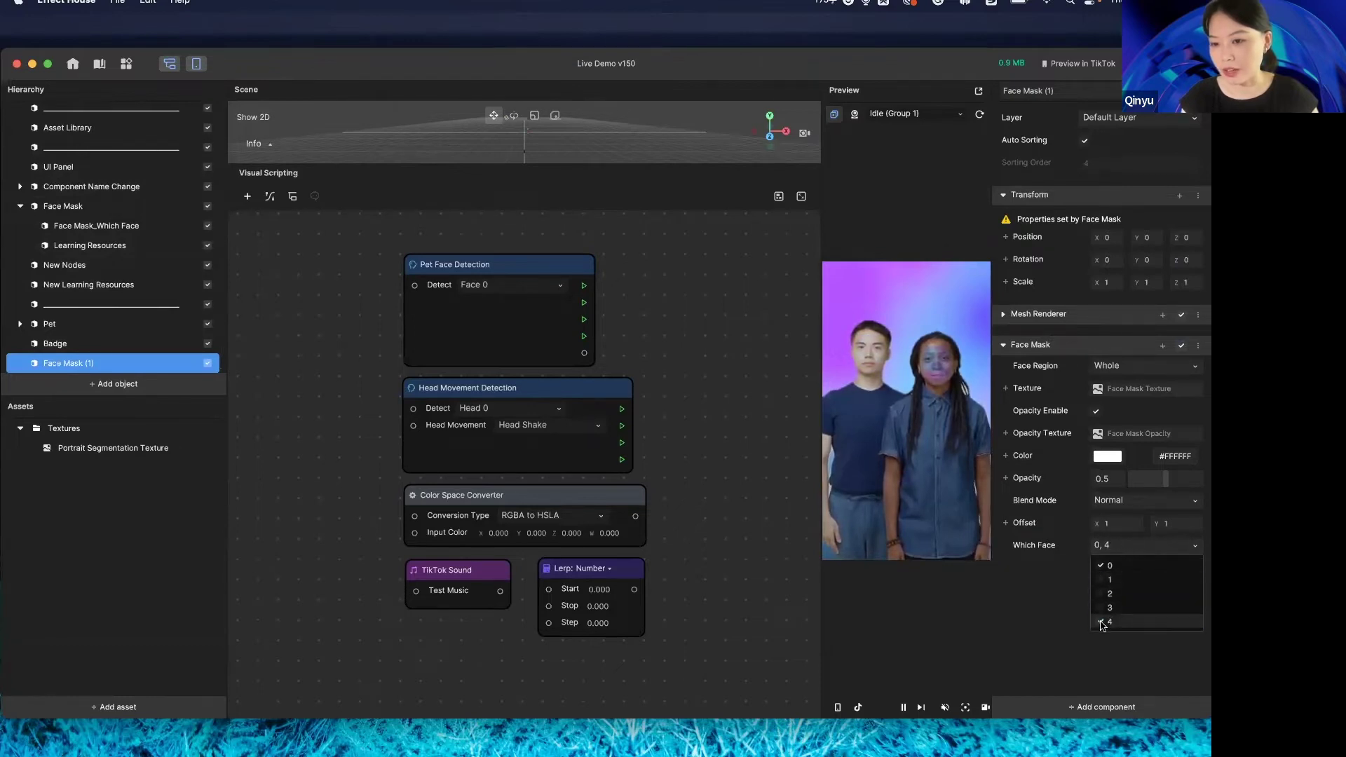
{"action": "left_click", "coordinate": [1051, 593]}
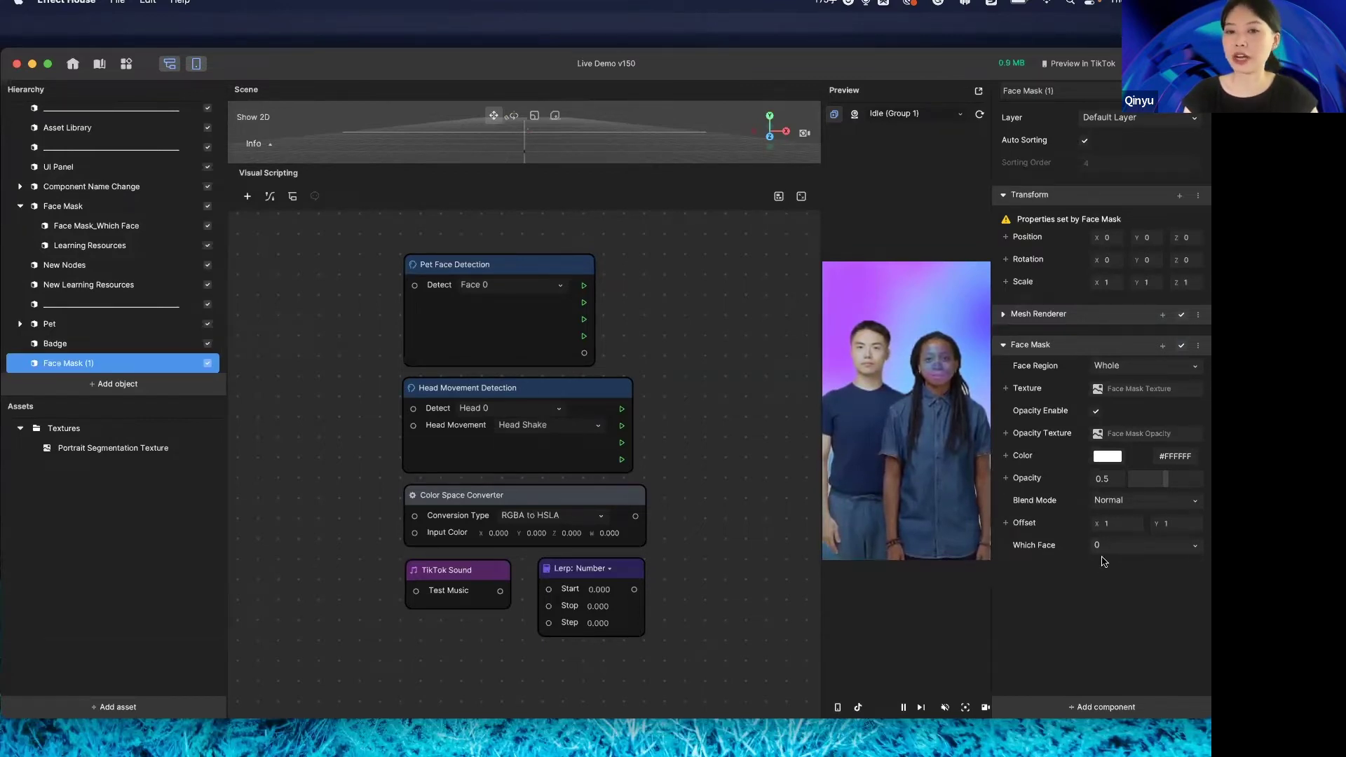
Try the mask on both faces 0 and 1, on face 1 only, and set Which Face back to 0
{"action": "left_click", "coordinate": [1111, 550]}
{"action": "left_click", "coordinate": [1105, 580]}
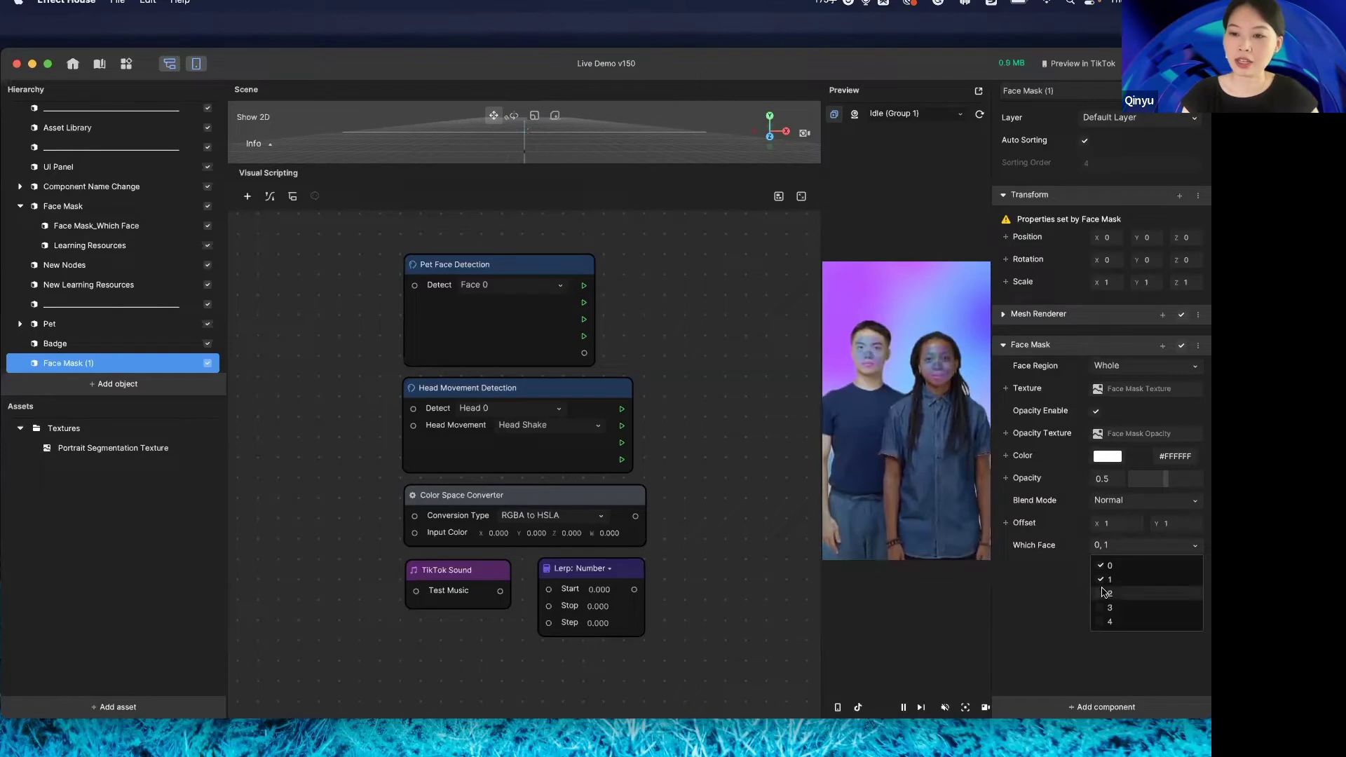
{"action": "left_click", "coordinate": [1108, 566]}
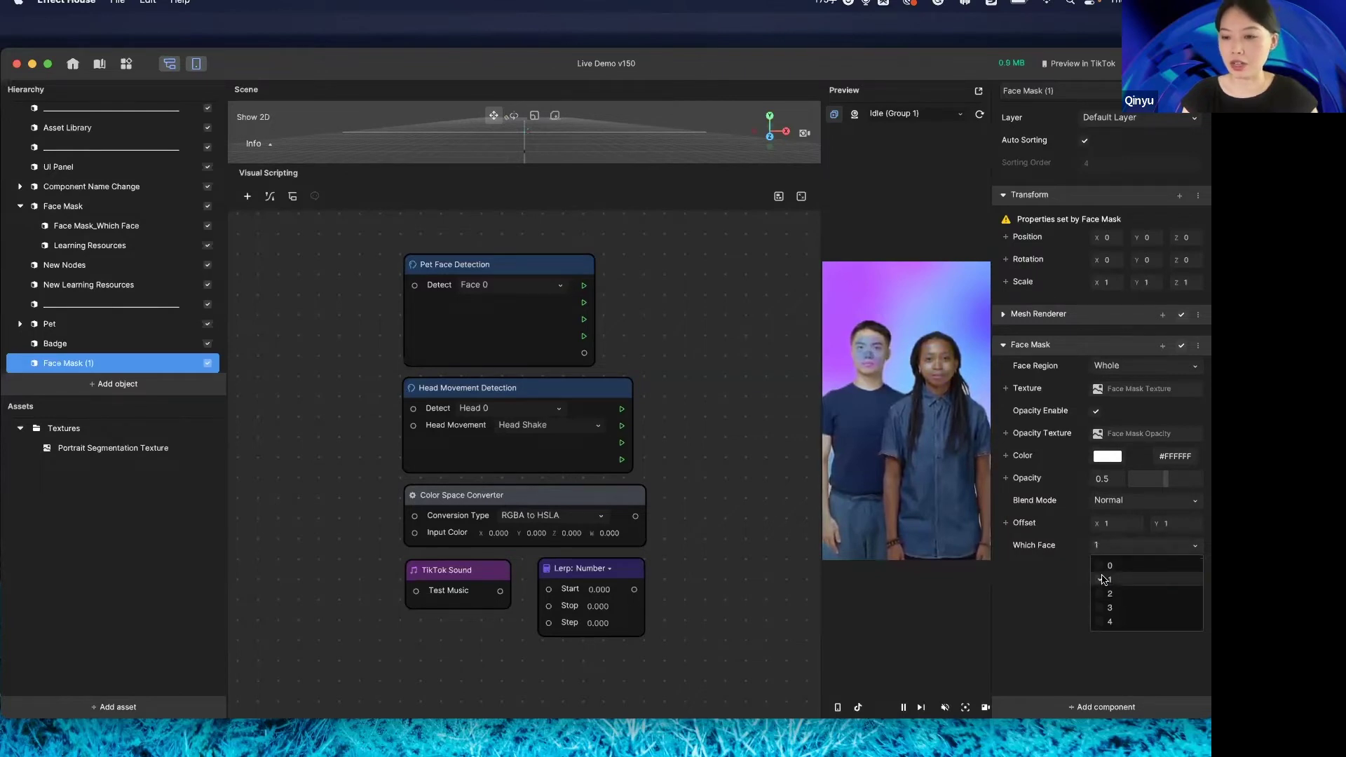
{"action": "left_click", "coordinate": [1102, 578]}
{"action": "left_click", "coordinate": [1107, 565]}
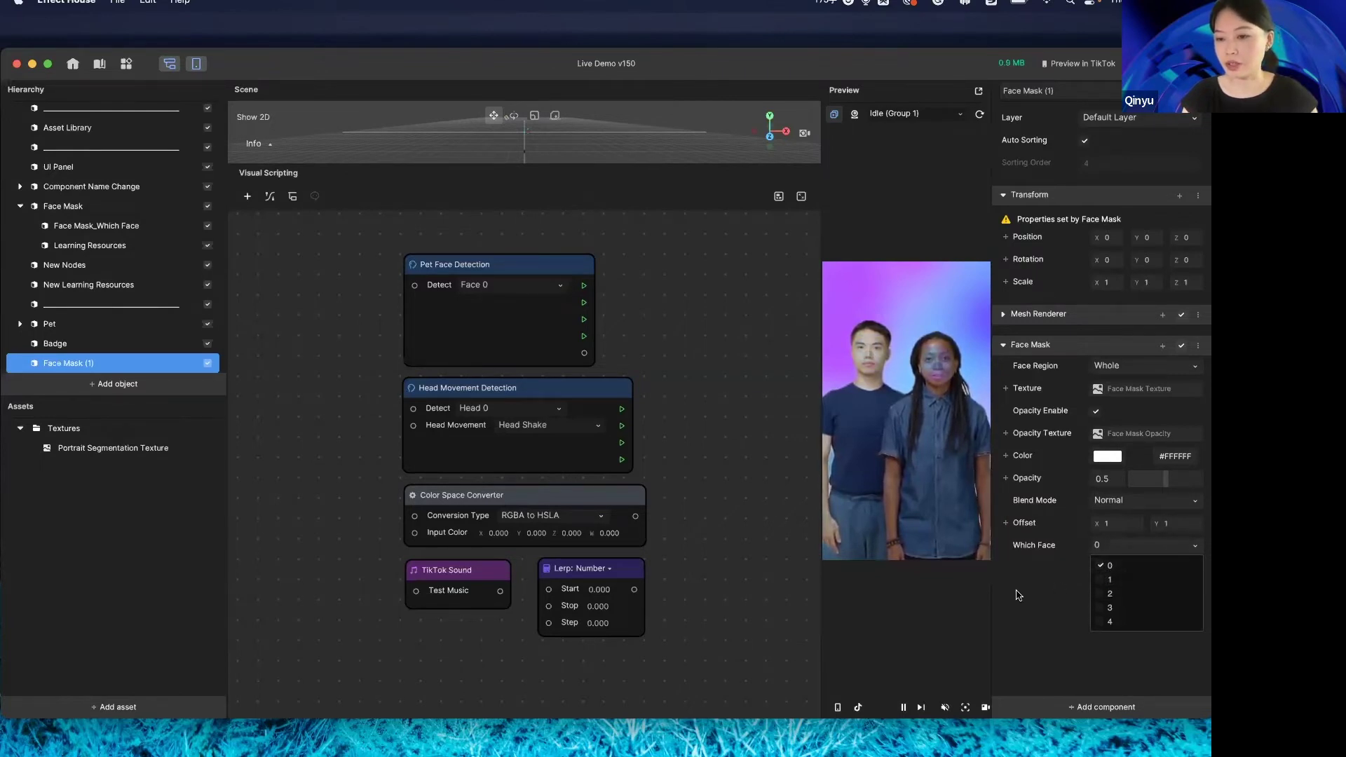
{"action": "left_click", "coordinate": [988, 430]}
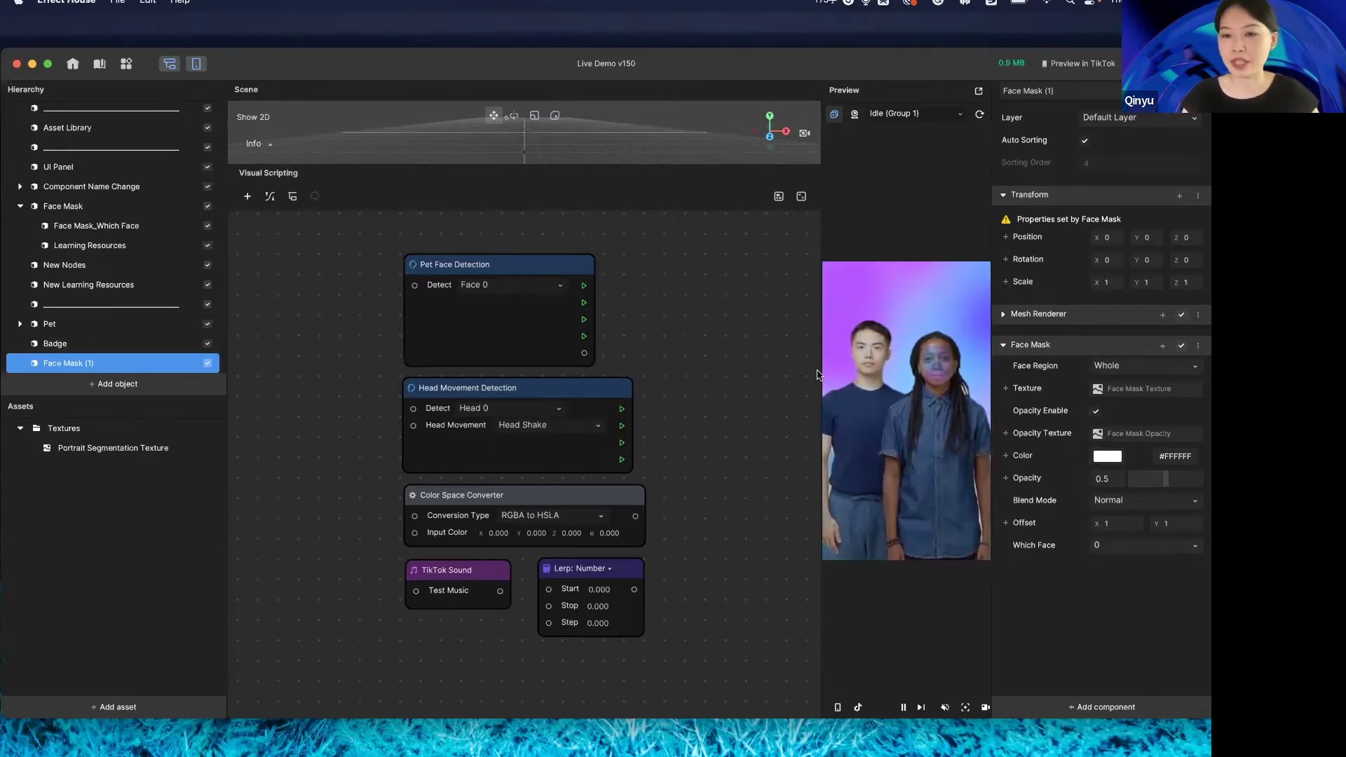
Widen the preview area slightly and delete the Face Mask (1) object from the hierarchy
{"action": "mouse_move", "coordinate": [820, 367]}
{"action": "left_mouse_down"}
{"action": "mouse_move", "coordinate": [719, 381]}
{"action": "mouse_move", "coordinate": [810, 368]}
{"action": "left_mouse_up"}
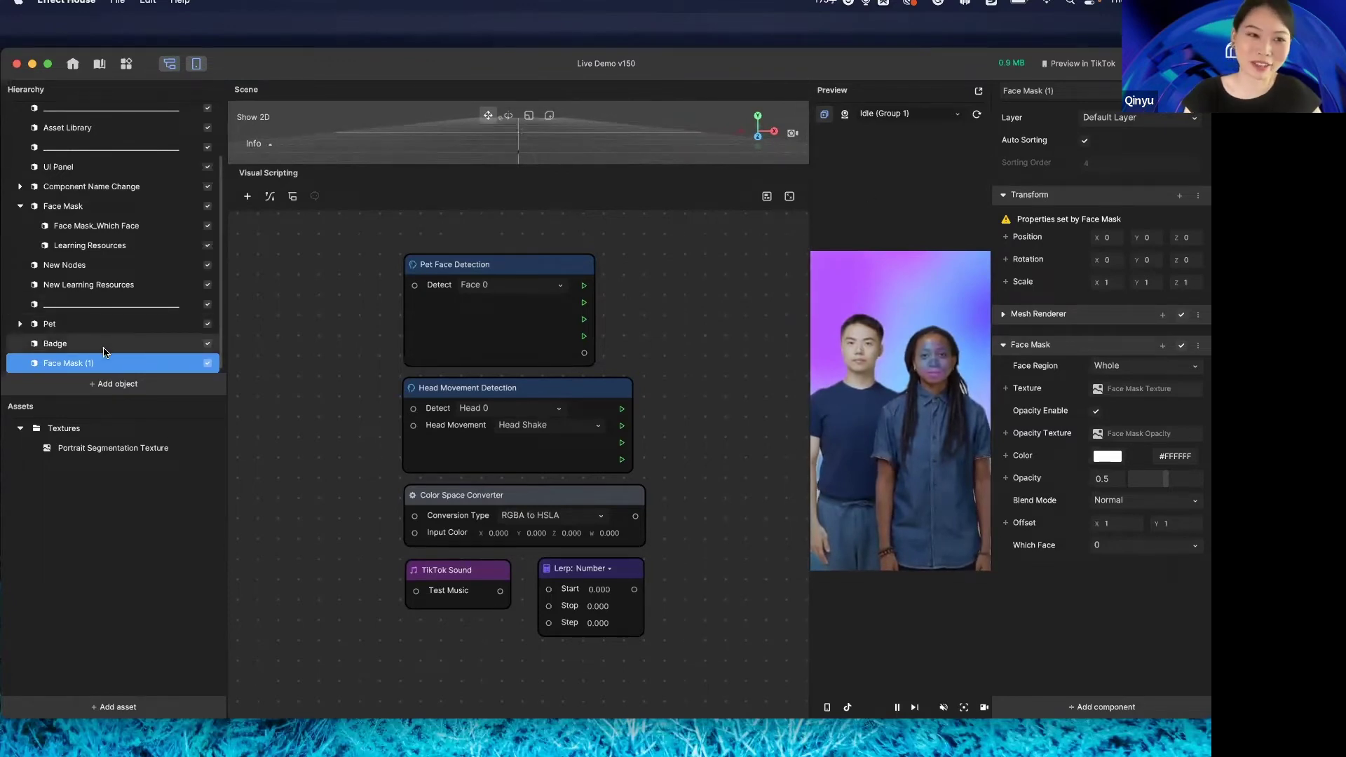
{"action": "key", "text": "Delete"}
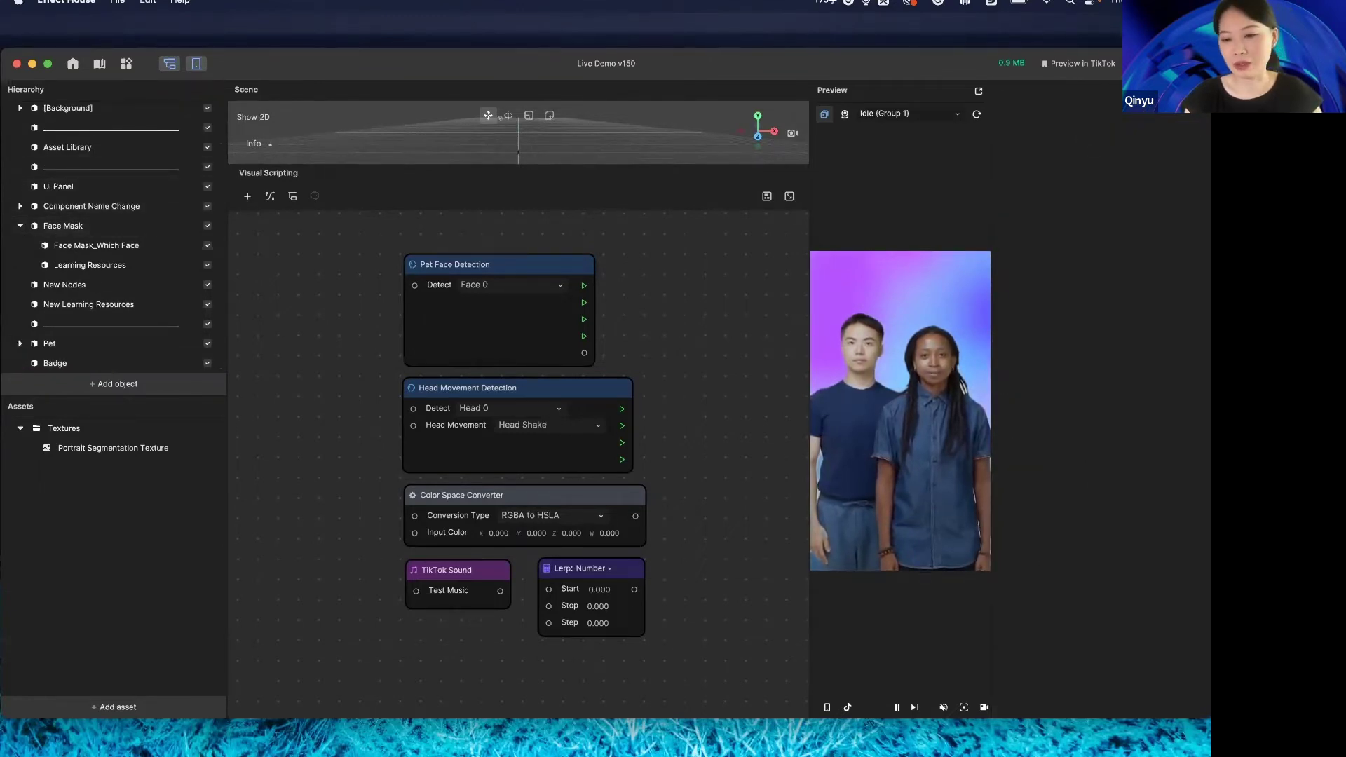
Switch to Chrome, bring up the Face Mask guide on the Effect House site, and reposition the browser window
{"action": "mouse_move", "coordinate": [1017, 747]}
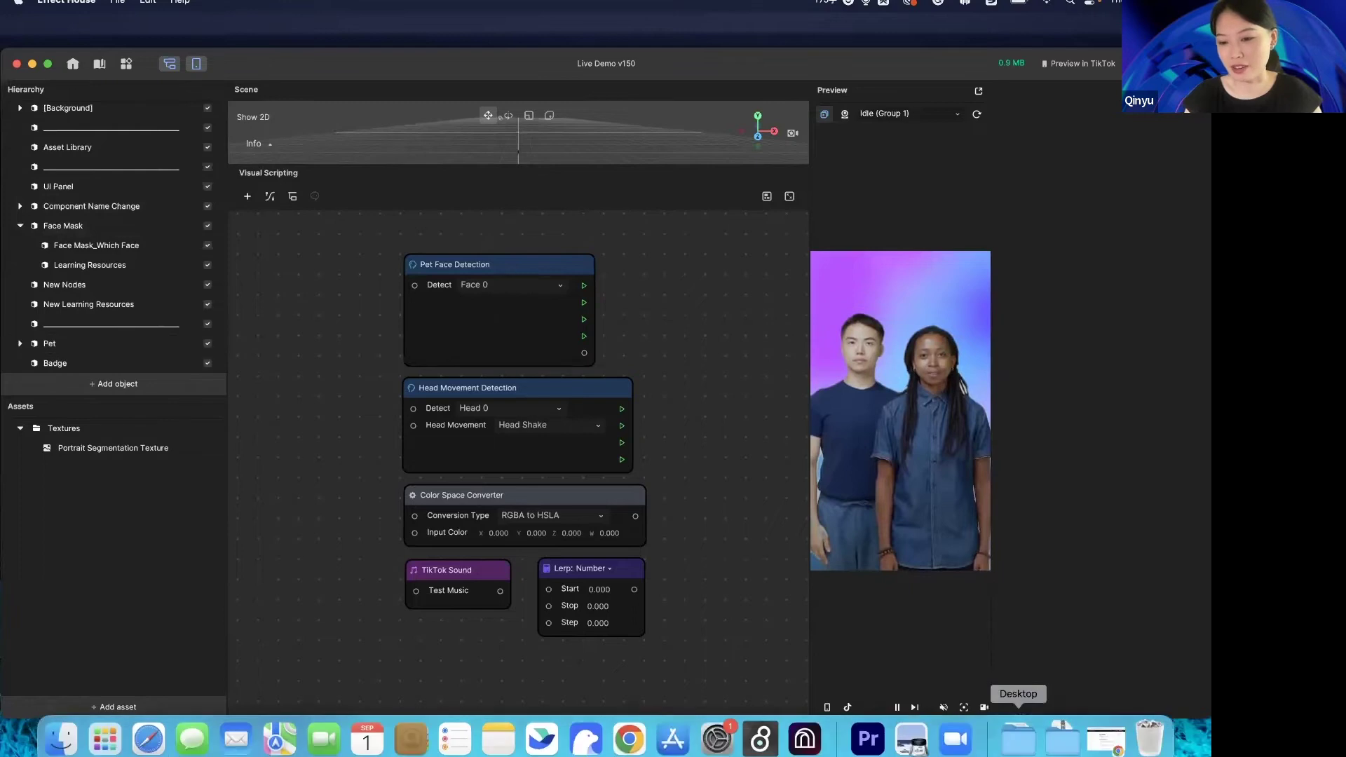
{"action": "left_click", "coordinate": [1108, 749]}
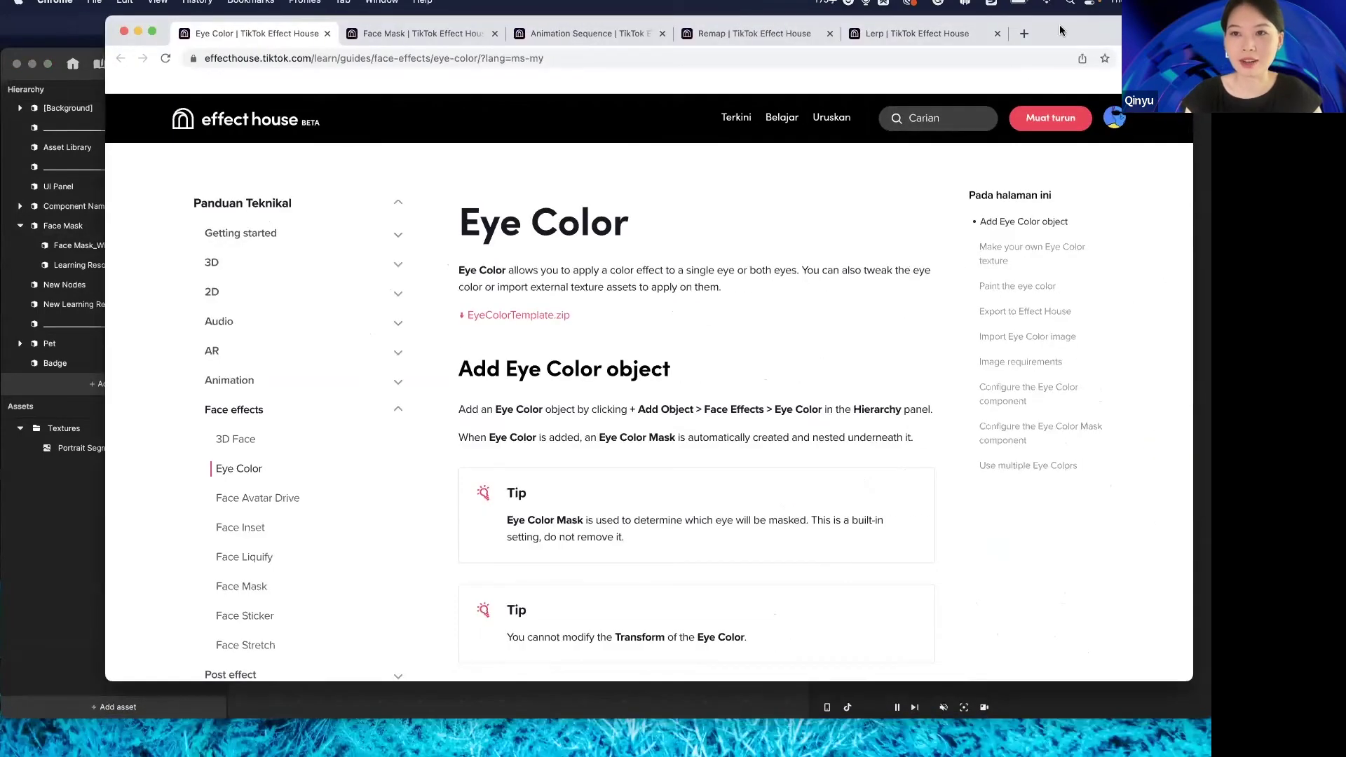
{"action": "left_click_drag", "start_coordinate": [158, 18], "coordinate": [145, 127]}
{"action": "left_click", "coordinate": [424, 143]}
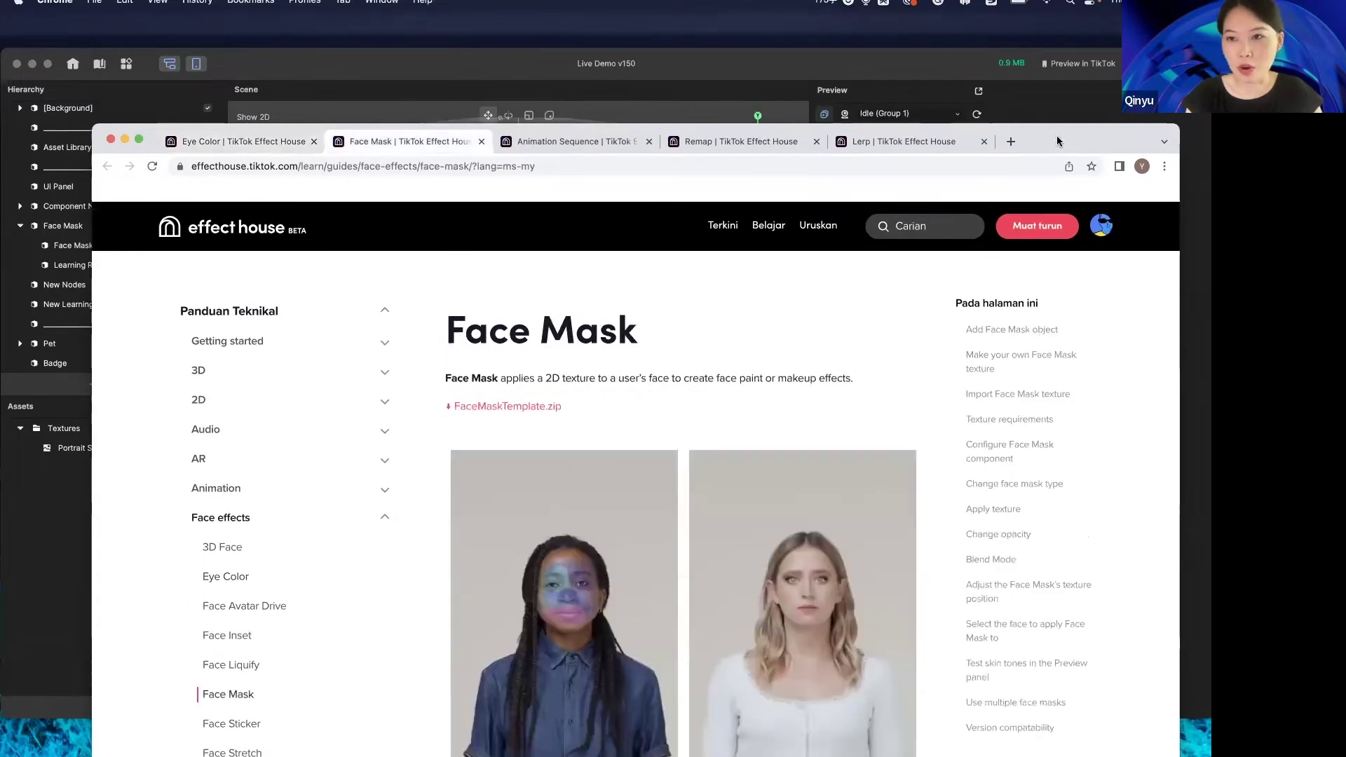
{"action": "left_click_drag", "start_coordinate": [1058, 136], "coordinate": [1045, 23]}
Examine the Face Mask guide's instructions on making your own Face Mask texture and exporting it from Photoshop
{"action": "scroll", "coordinate": [857, 420], "scroll_direction": "down", "scroll_amount": 5}
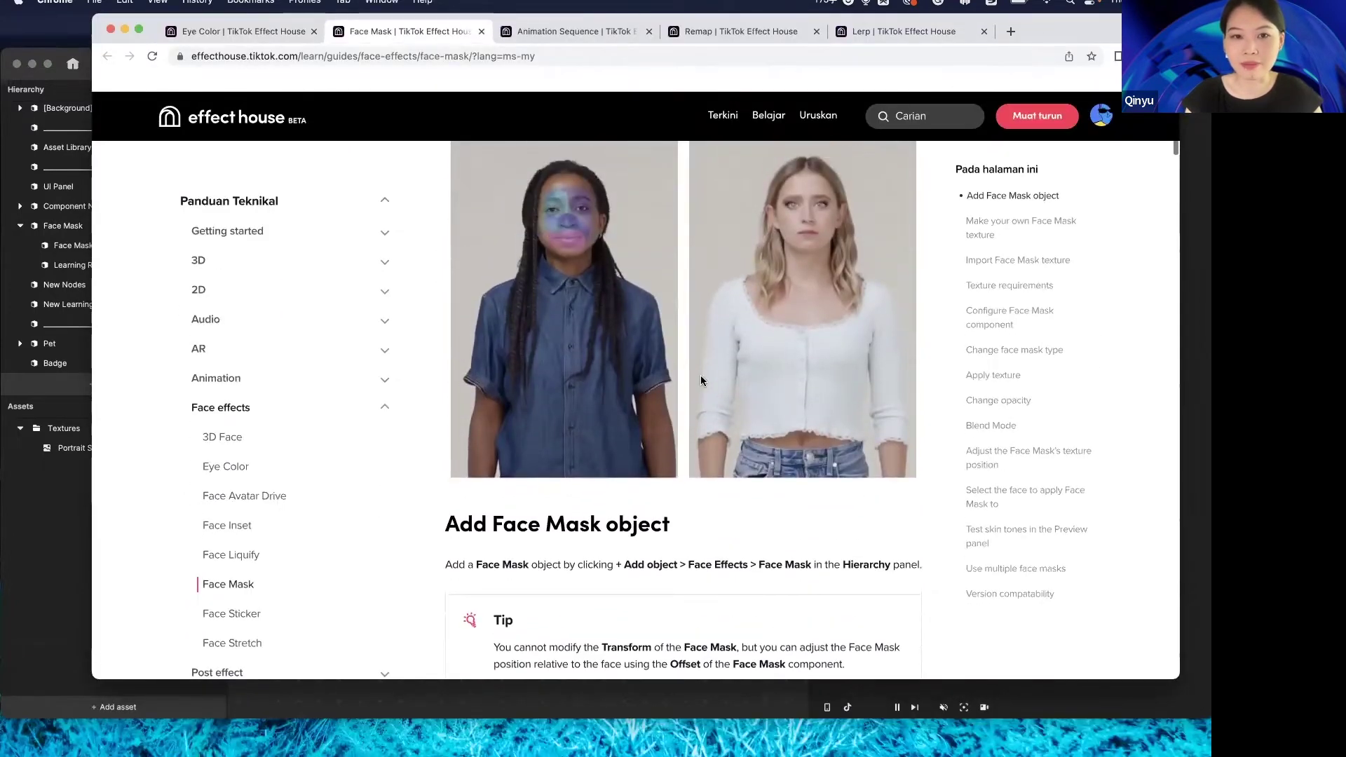
{"action": "scroll", "coordinate": [525, 430], "scroll_direction": "down", "scroll_amount": 5}
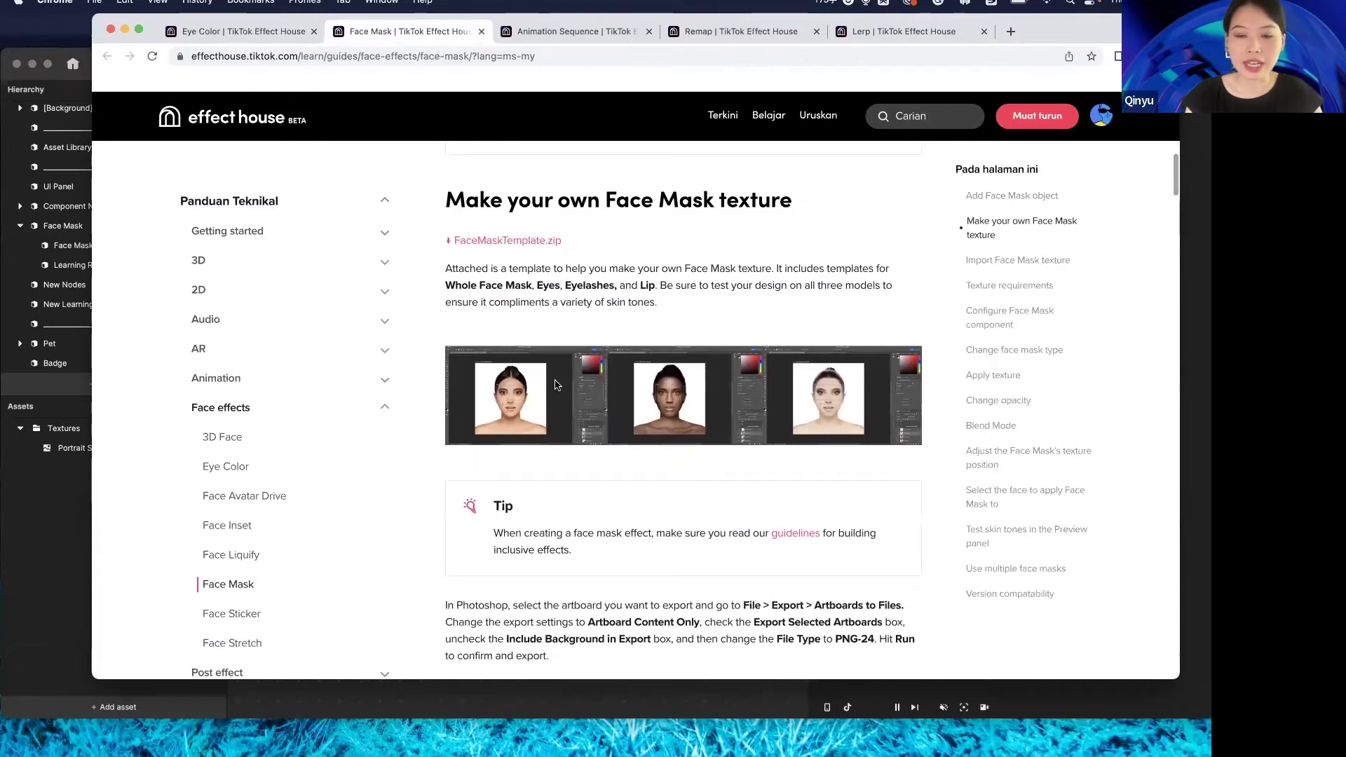
{"action": "scroll", "coordinate": [561, 386], "scroll_direction": "down", "scroll_amount": 3}
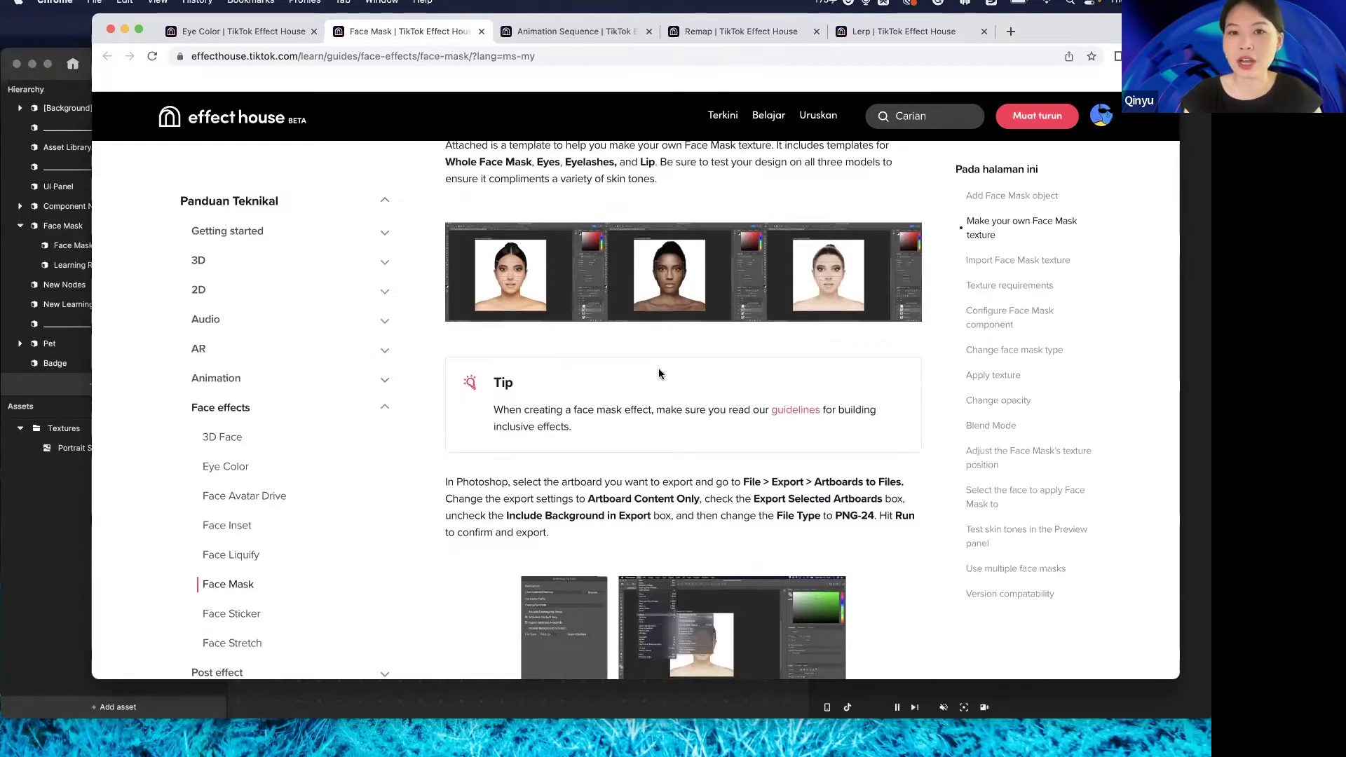
{"action": "scroll", "coordinate": [692, 385], "scroll_direction": "down", "scroll_amount": 3}
{"action": "scroll", "coordinate": [693, 385], "scroll_direction": "down", "scroll_amount": 2}
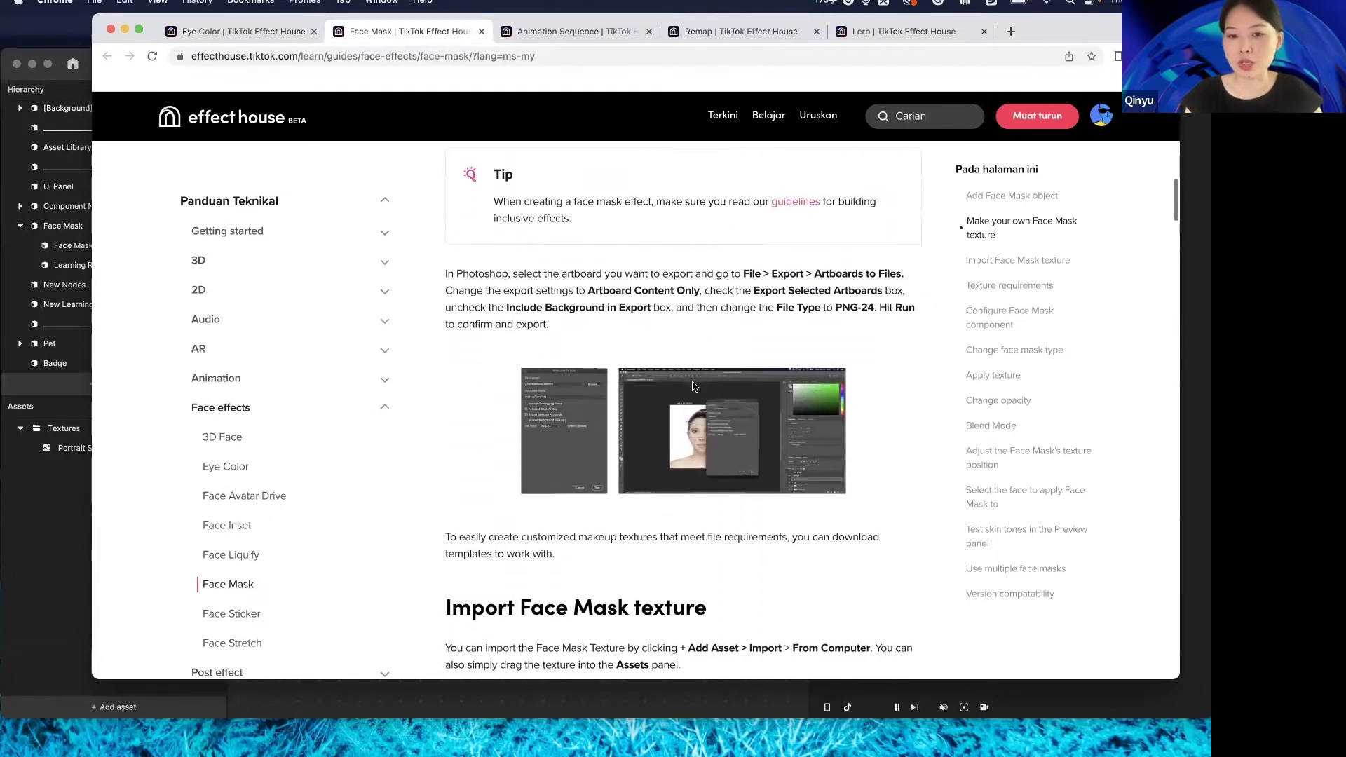
{"action": "scroll", "coordinate": [835, 375], "scroll_direction": "up", "scroll_amount": 1}
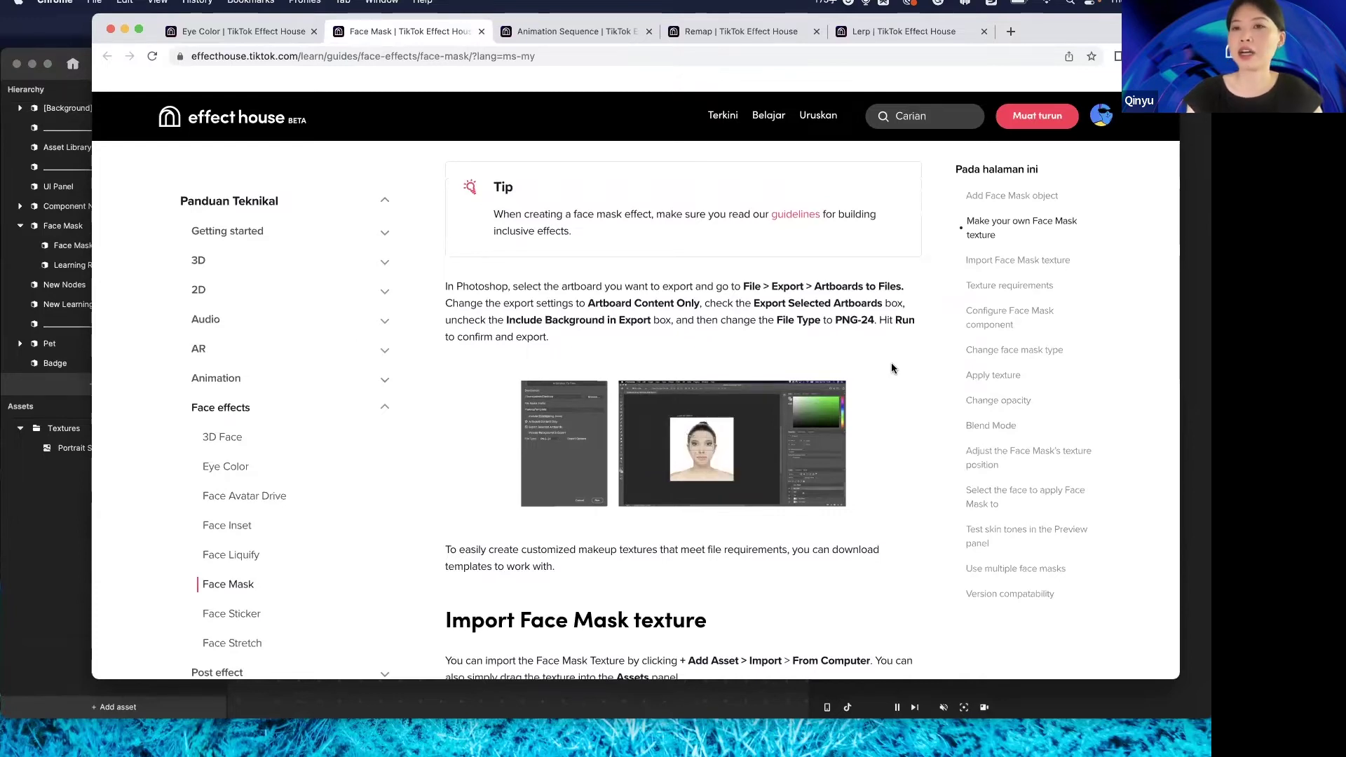
{"action": "scroll", "coordinate": [965, 179], "scroll_direction": "up", "scroll_amount": 1}
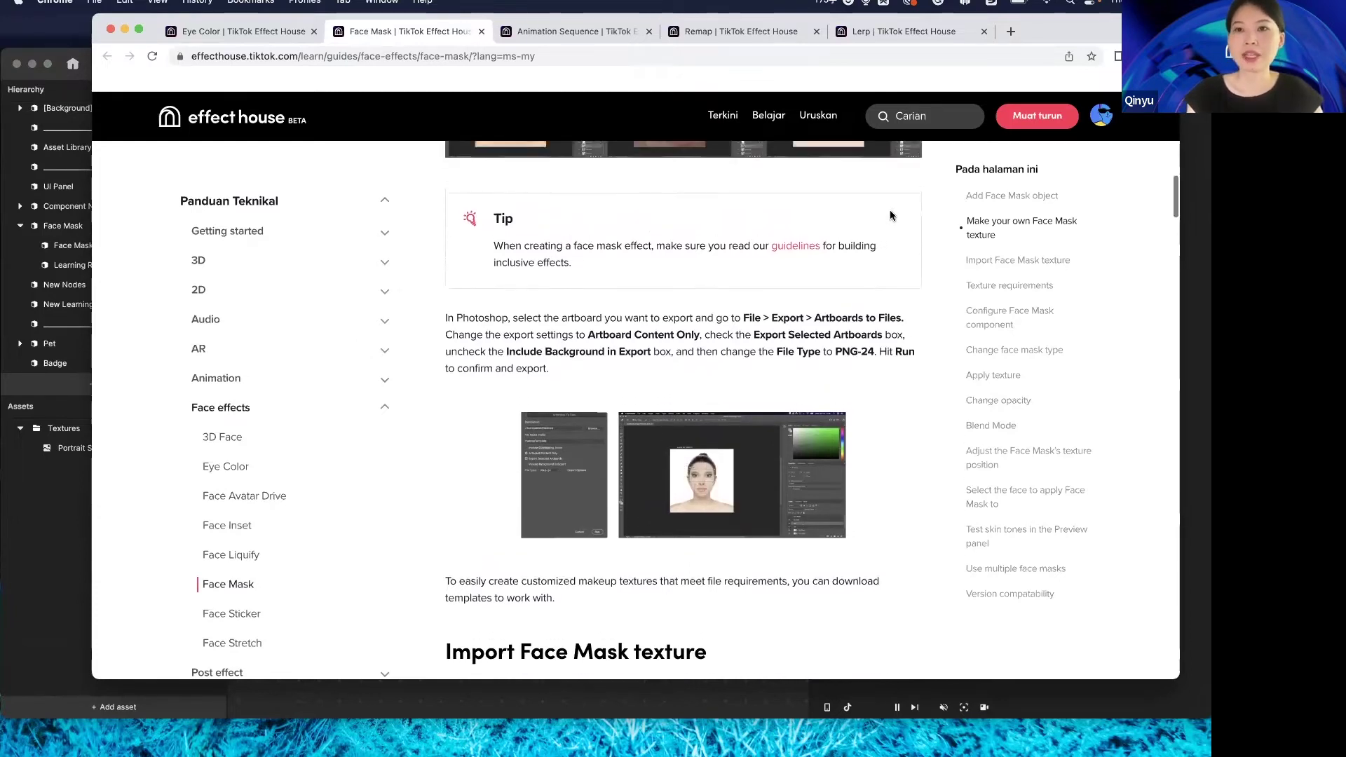
Open the Eye Color guide and examine its sections on making your own texture and painting the eye color
{"action": "left_click", "coordinate": [220, 34]}
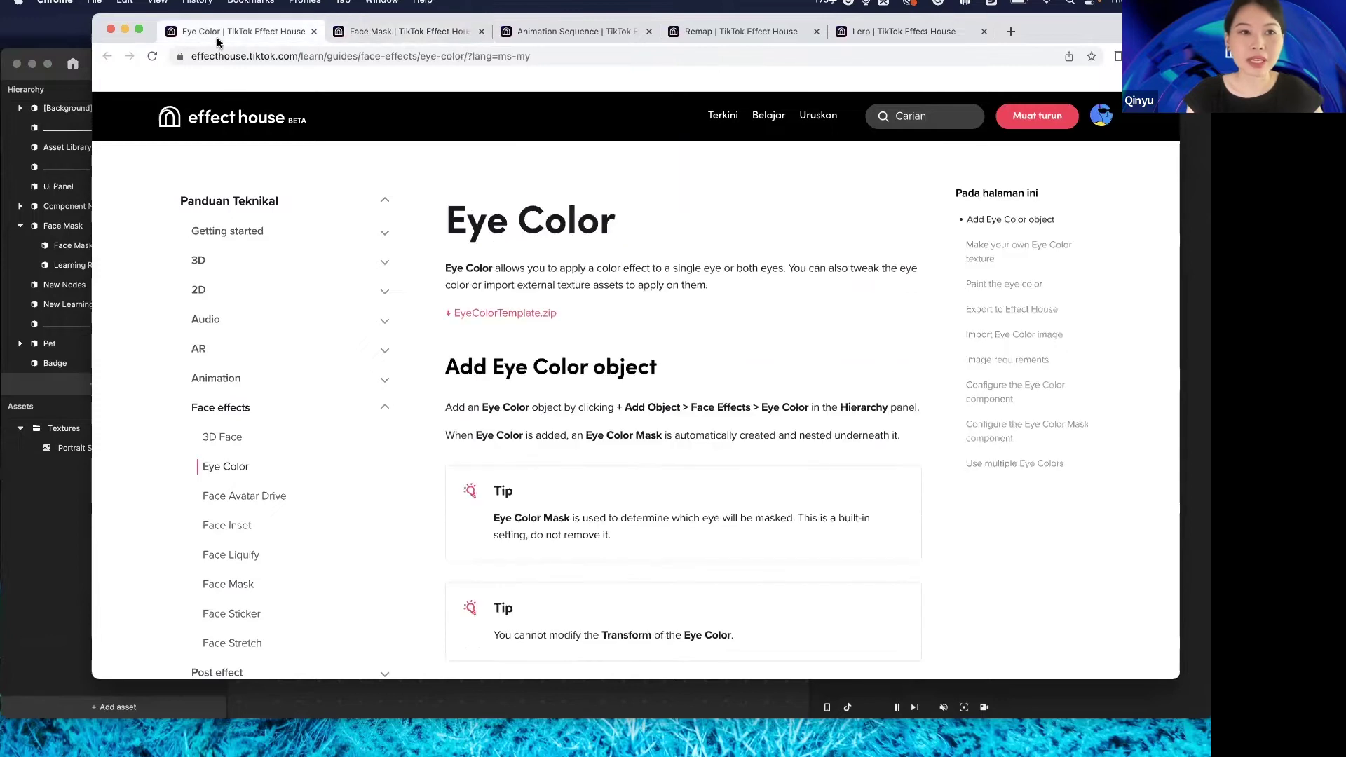
{"action": "scroll", "coordinate": [394, 209], "scroll_direction": "down", "scroll_amount": 15}
{"action": "scroll", "coordinate": [592, 396], "scroll_direction": "up", "scroll_amount": 4}
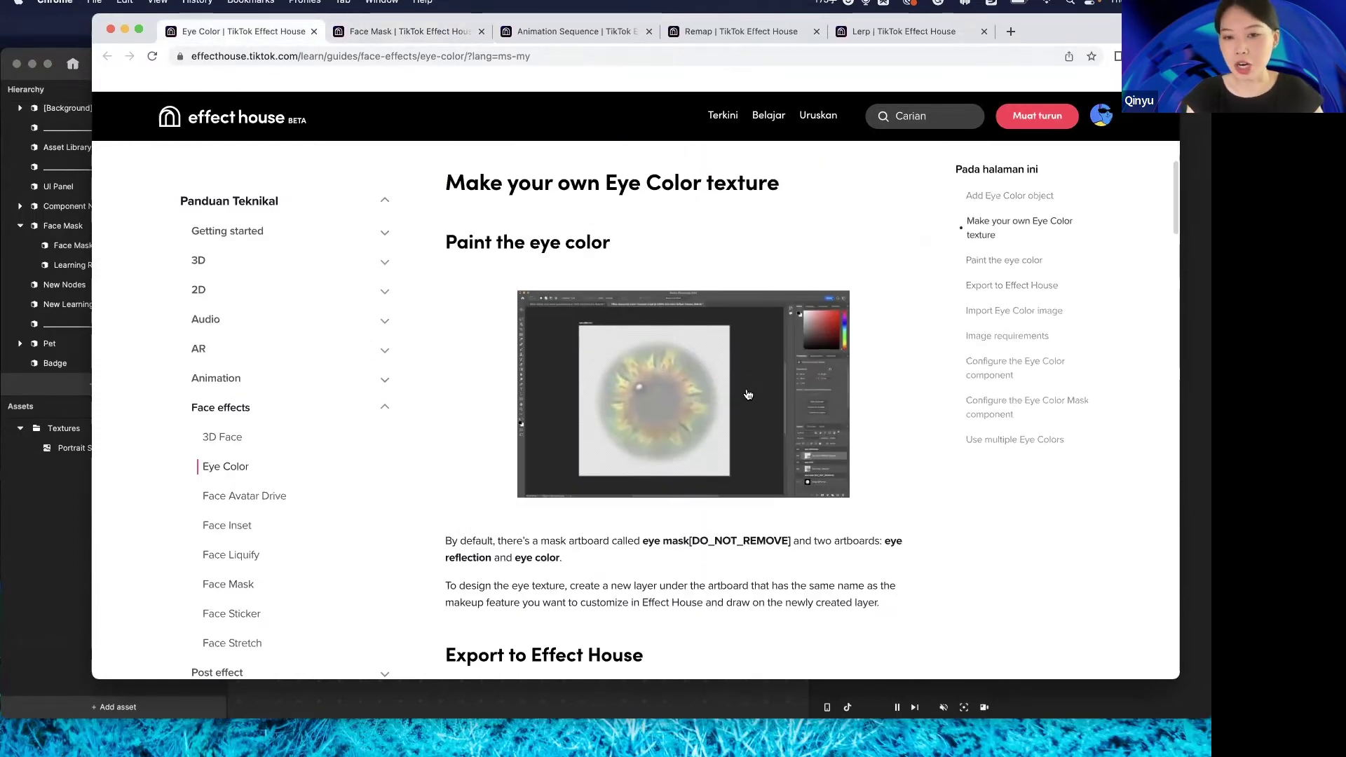
{"action": "scroll", "coordinate": [646, 377], "scroll_direction": "down", "scroll_amount": 6}
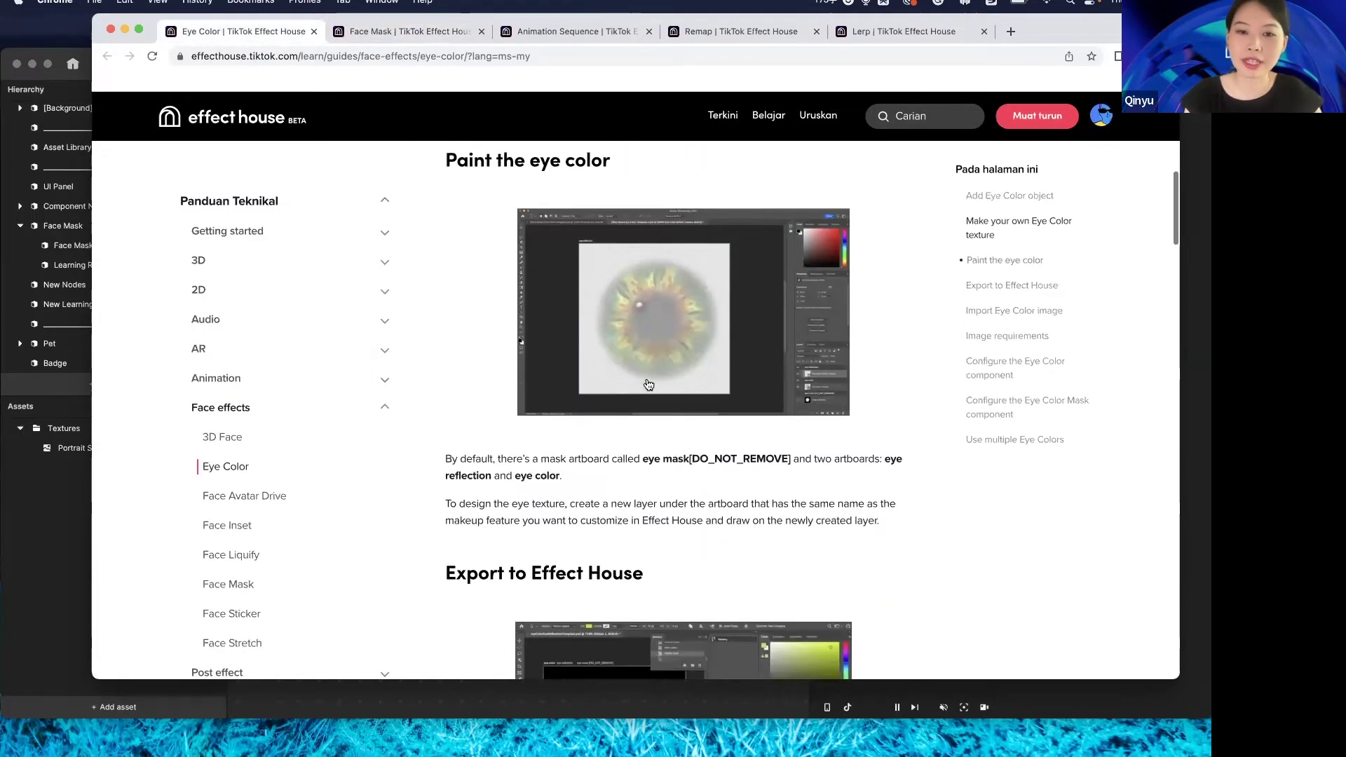
{"action": "scroll", "coordinate": [620, 394], "scroll_direction": "up", "scroll_amount": 4}
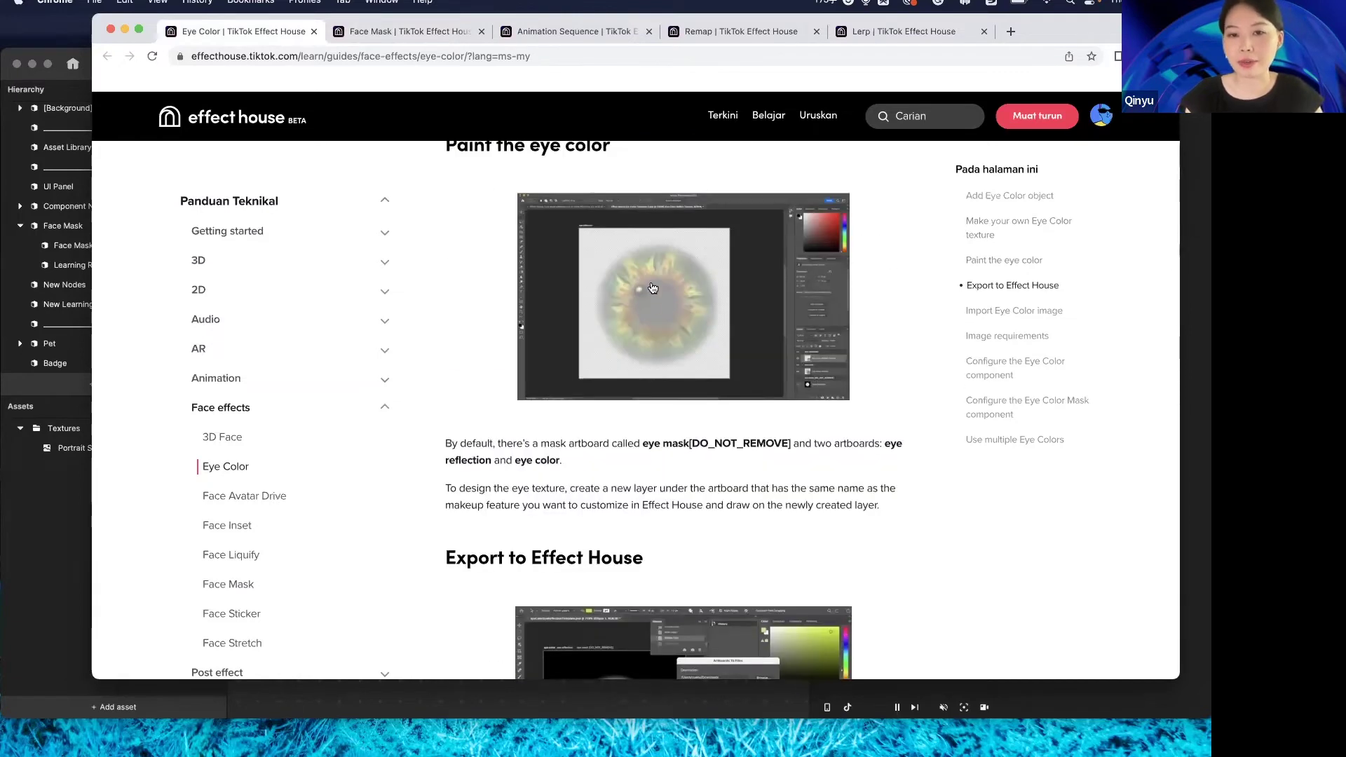
{"action": "scroll", "coordinate": [666, 327], "scroll_direction": "up", "scroll_amount": 2}
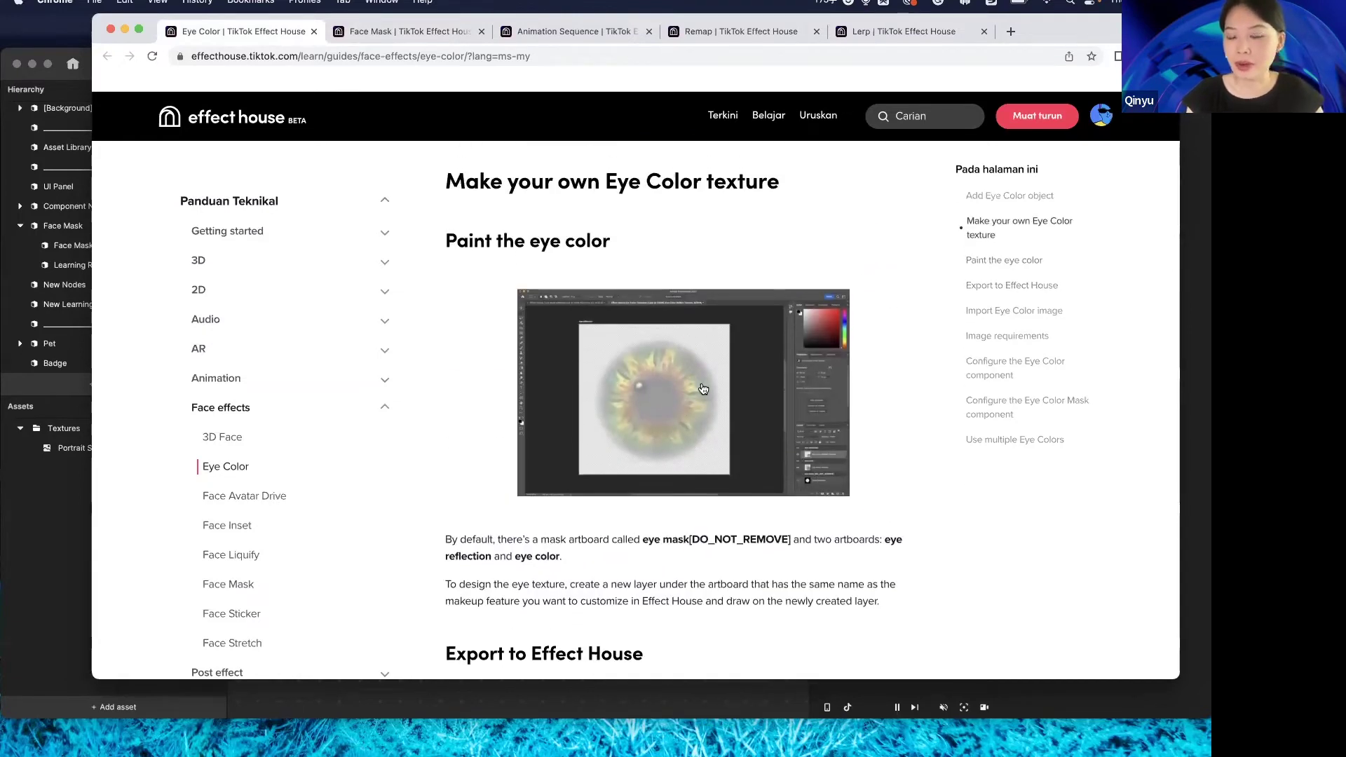
Examine the Eye Color guide's instructions on painting the eye color and exporting the texture to Effect House
{"action": "scroll", "coordinate": [686, 445], "scroll_direction": "down", "scroll_amount": 1}
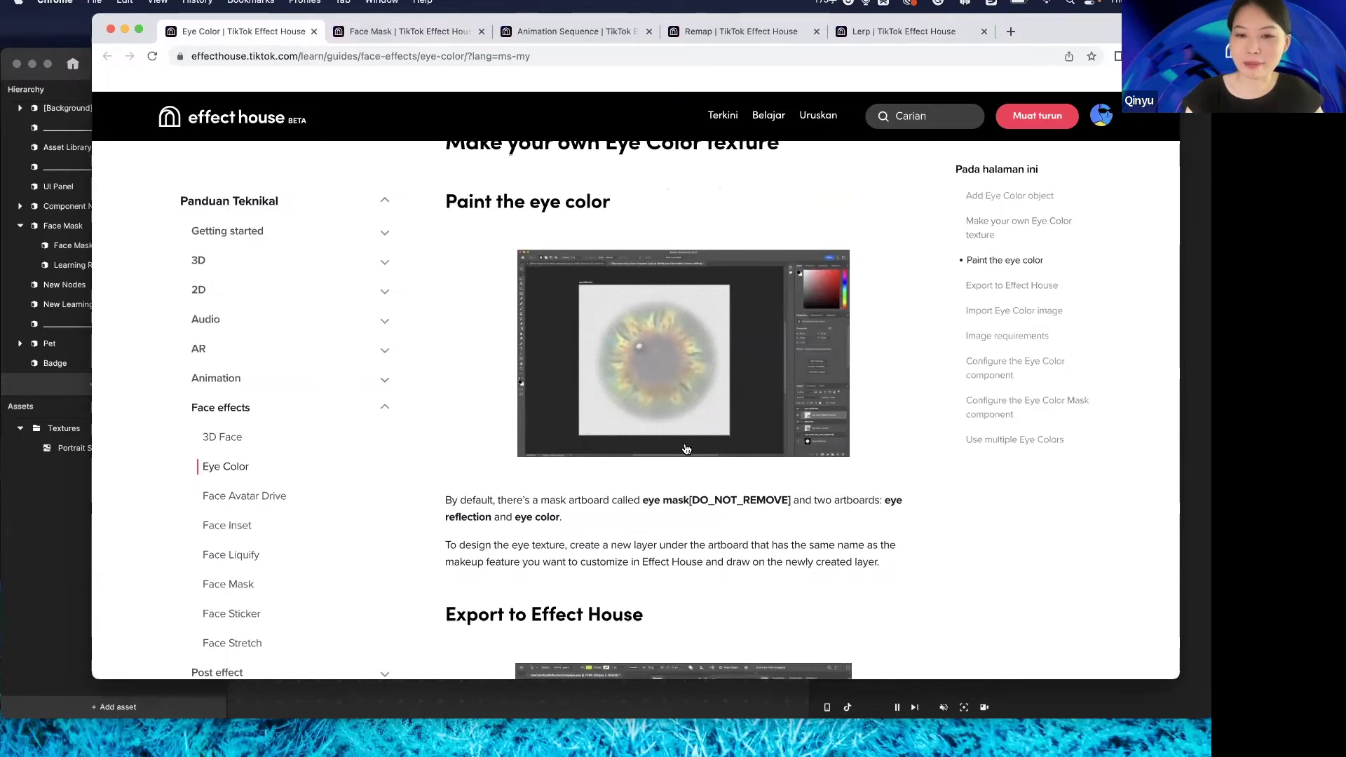
{"action": "scroll", "coordinate": [686, 449], "scroll_direction": "down", "scroll_amount": 6}
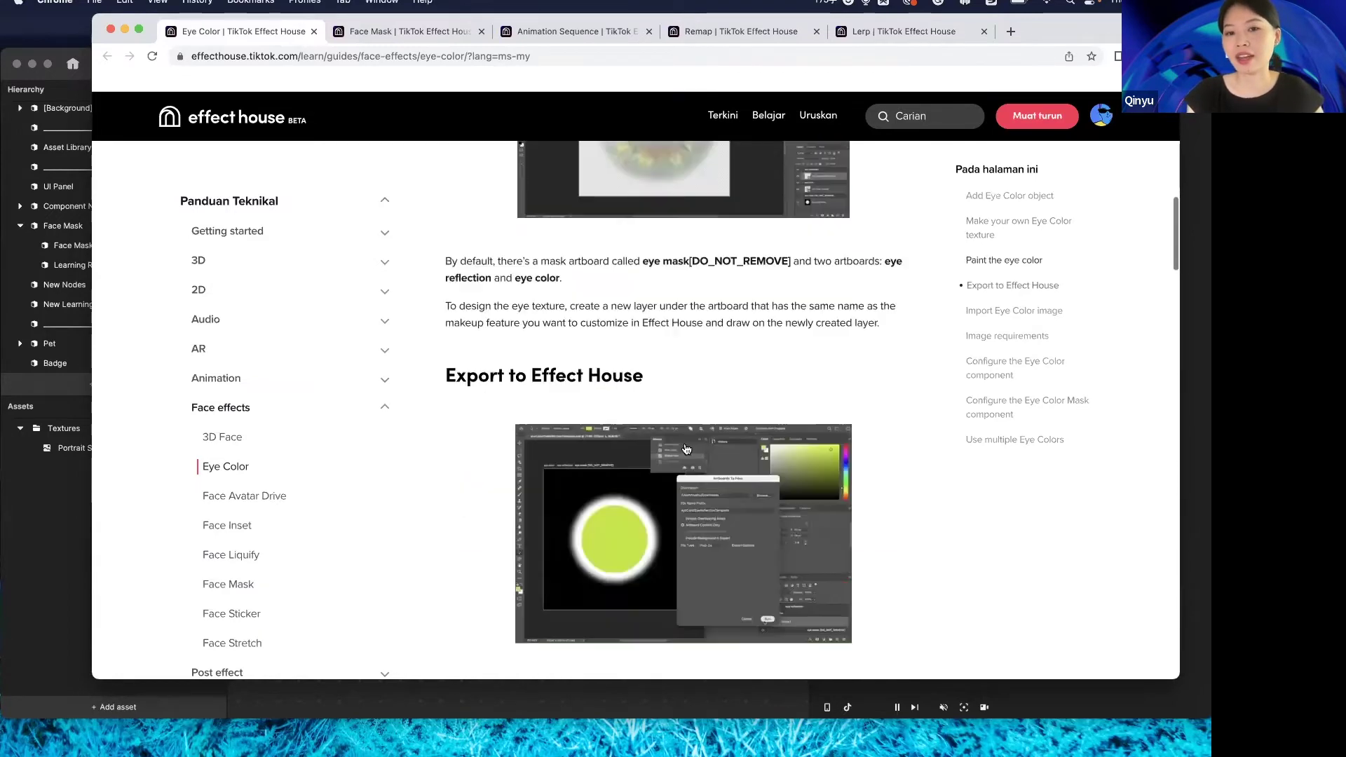
{"action": "scroll", "coordinate": [514, 386], "scroll_direction": "up", "scroll_amount": 4}
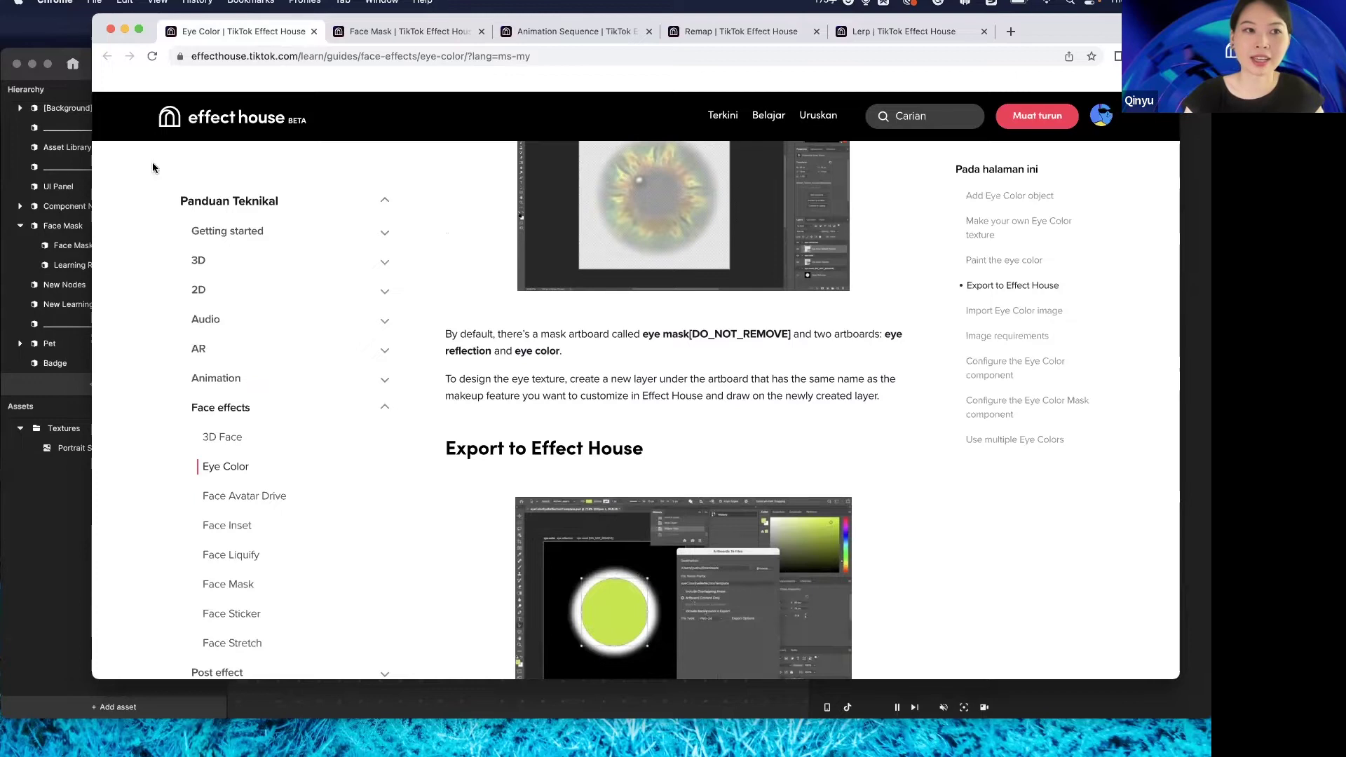
Switch back to Effect House, collapse the Face Mask group in the hierarchy, and move the Lerp node away from TikTok Sound
{"action": "left_click", "coordinate": [8, 484]}
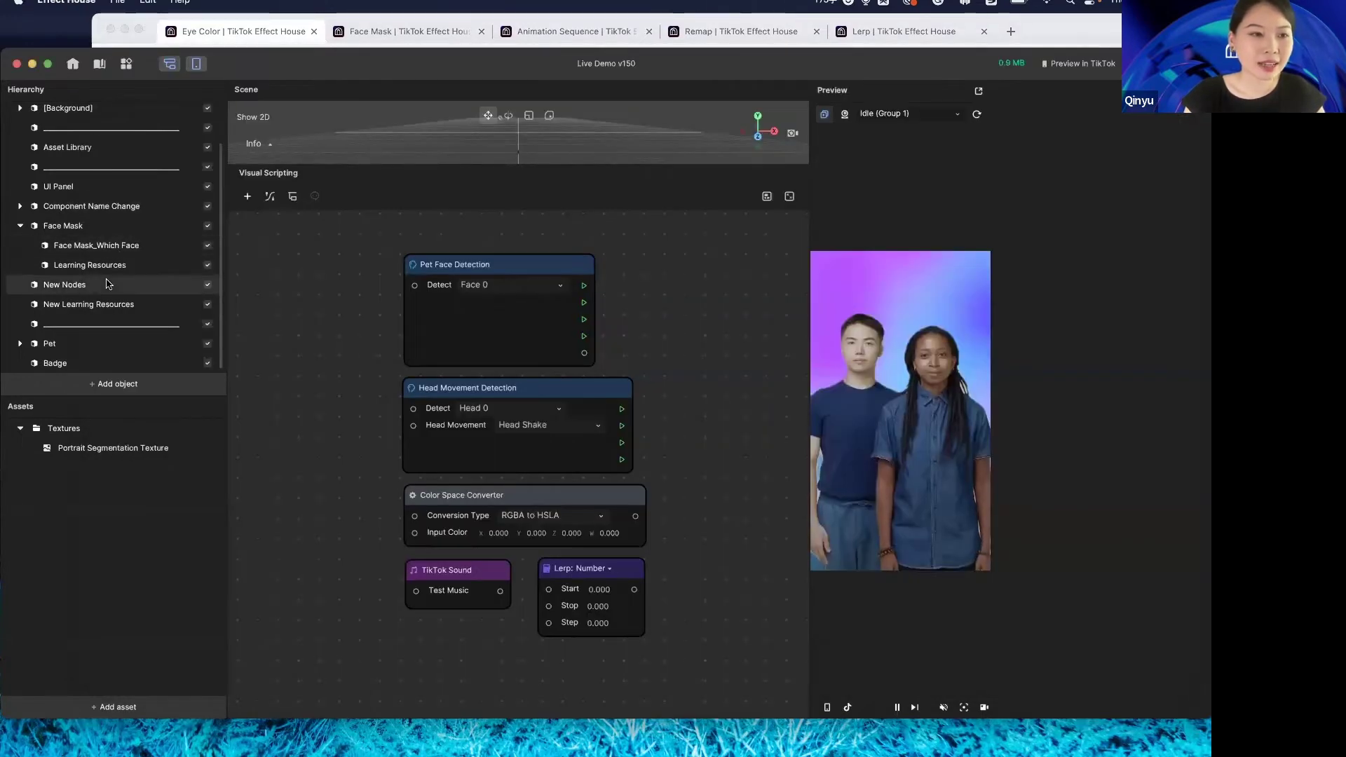
{"action": "left_click", "coordinate": [20, 226]}
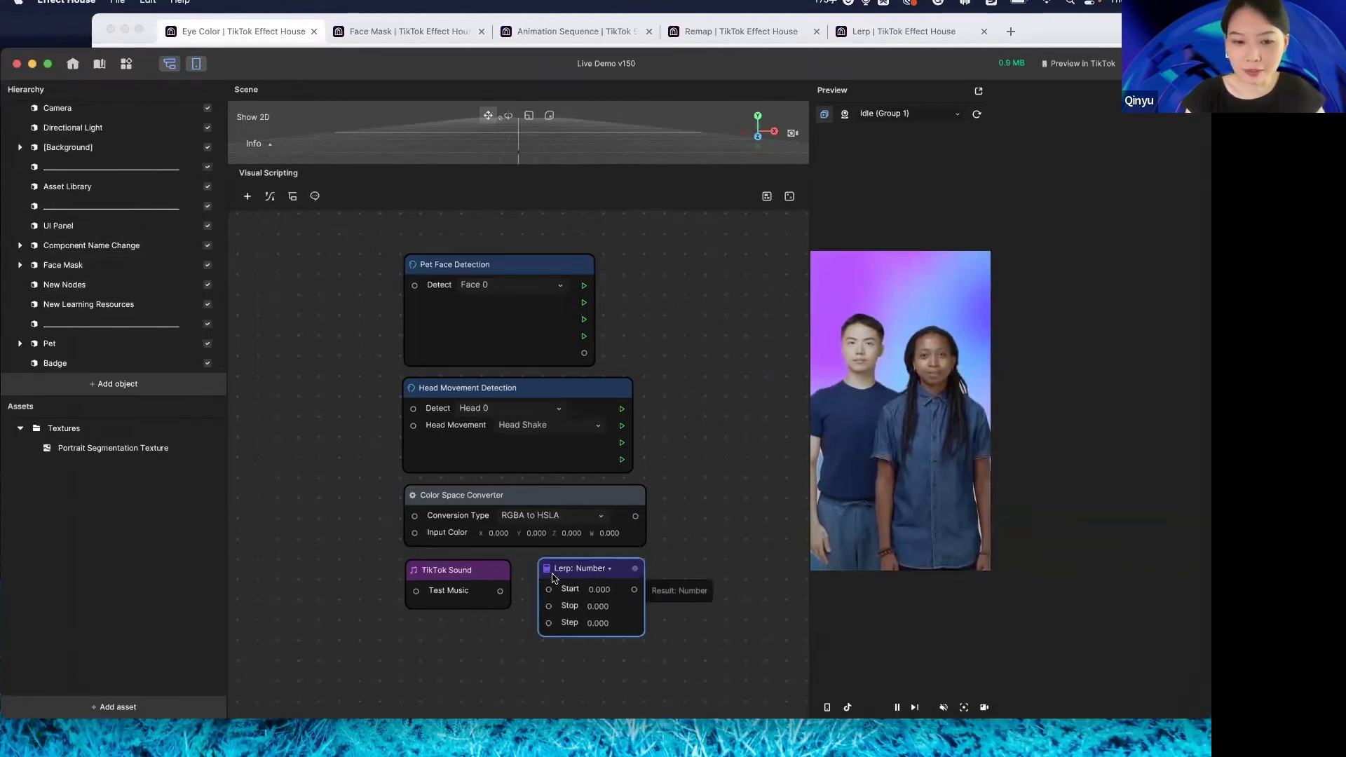
{"action": "left_click_drag", "start_coordinate": [552, 578], "coordinate": [752, 596]}
Inspect the Pet Face Detection node and the Head Movement Detection node's movement options and description
{"action": "left_click", "coordinate": [503, 268]}
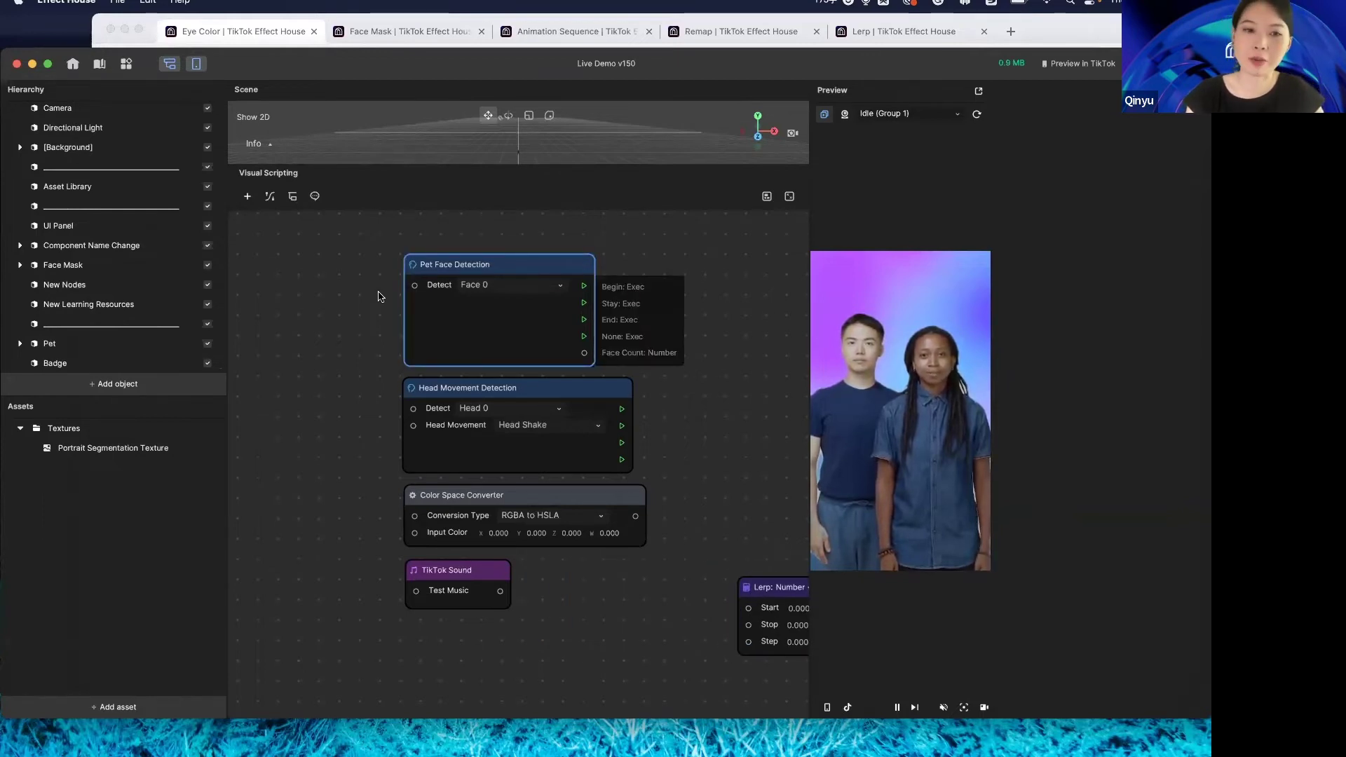
{"action": "scroll", "coordinate": [664, 382], "scroll_direction": "down", "scroll_amount": 1}
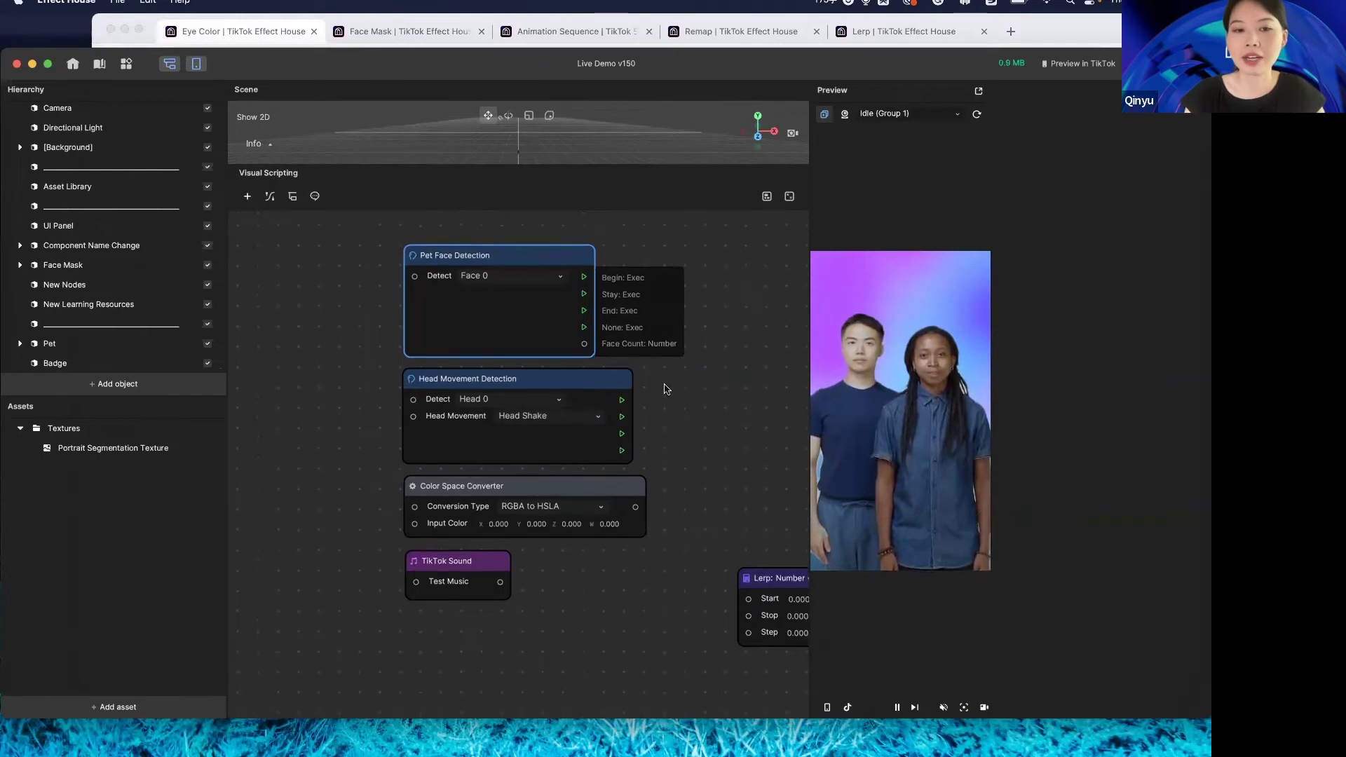
{"action": "left_click", "coordinate": [471, 385]}
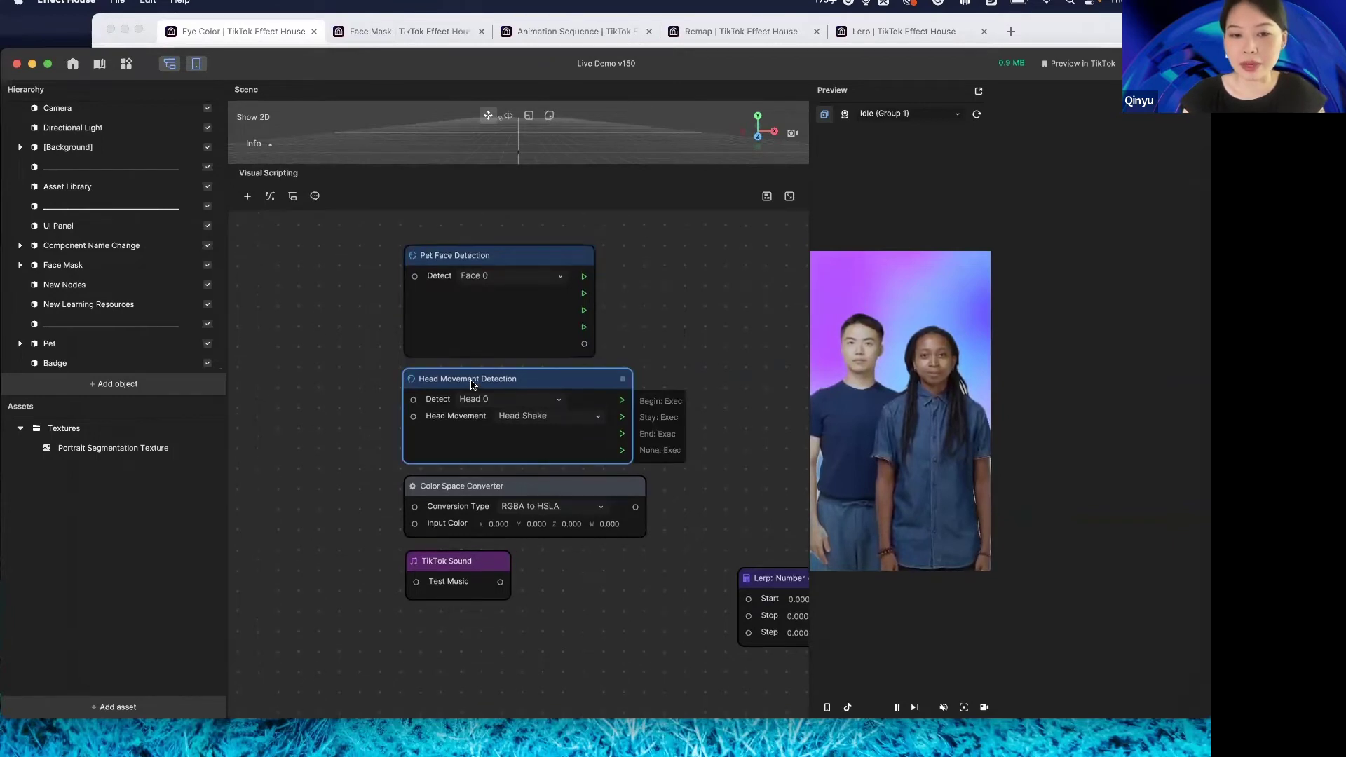
{"action": "left_click", "coordinate": [600, 419]}
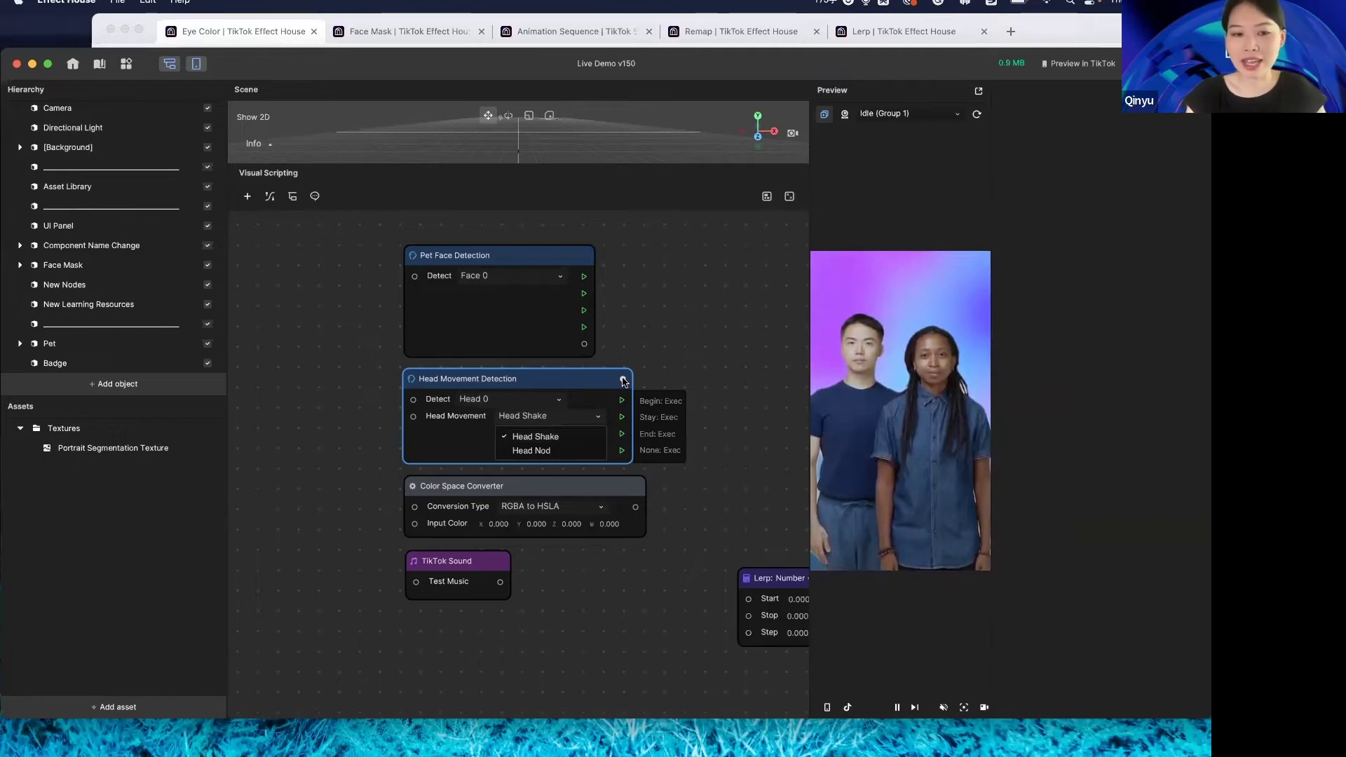
{"action": "left_click", "coordinate": [624, 380]}
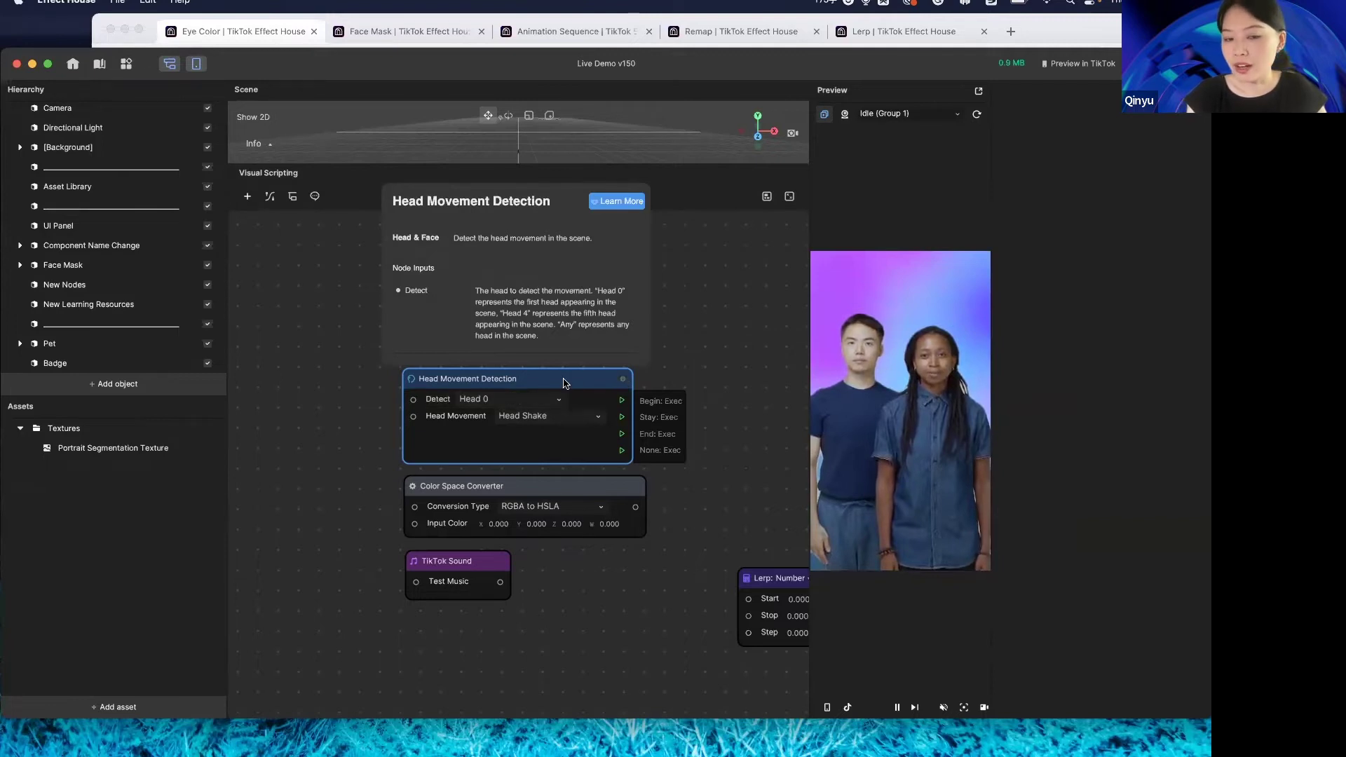
Open the Head Movement Detection documentation and examine its inputs and the example setup for head shakes and nods
{"action": "left_click", "coordinate": [625, 204]}
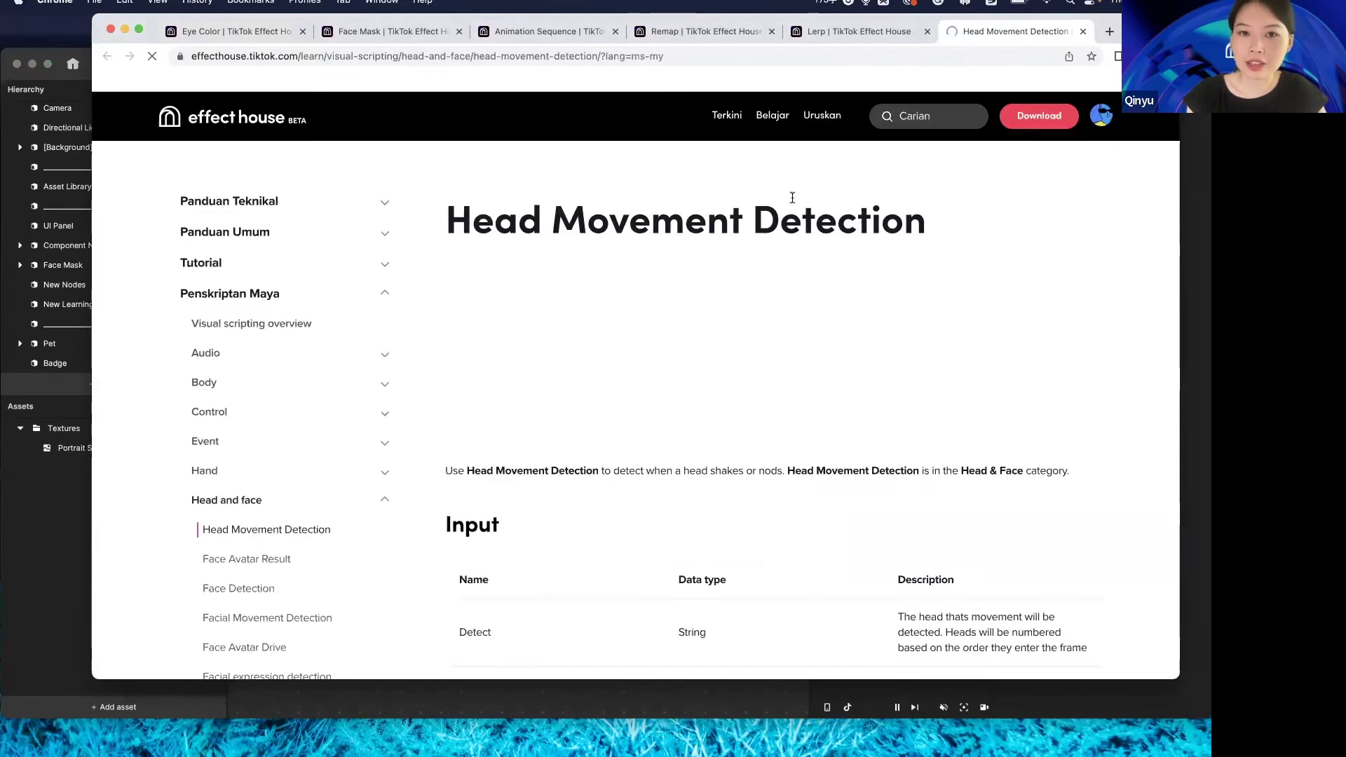
{"action": "scroll", "coordinate": [688, 288], "scroll_direction": "down", "scroll_amount": 5}
{"action": "scroll", "coordinate": [688, 288], "scroll_direction": "down", "scroll_amount": 10}
{"action": "scroll", "coordinate": [684, 289], "scroll_direction": "up", "scroll_amount": 2}
{"action": "scroll", "coordinate": [940, 359], "scroll_direction": "down", "scroll_amount": 5}
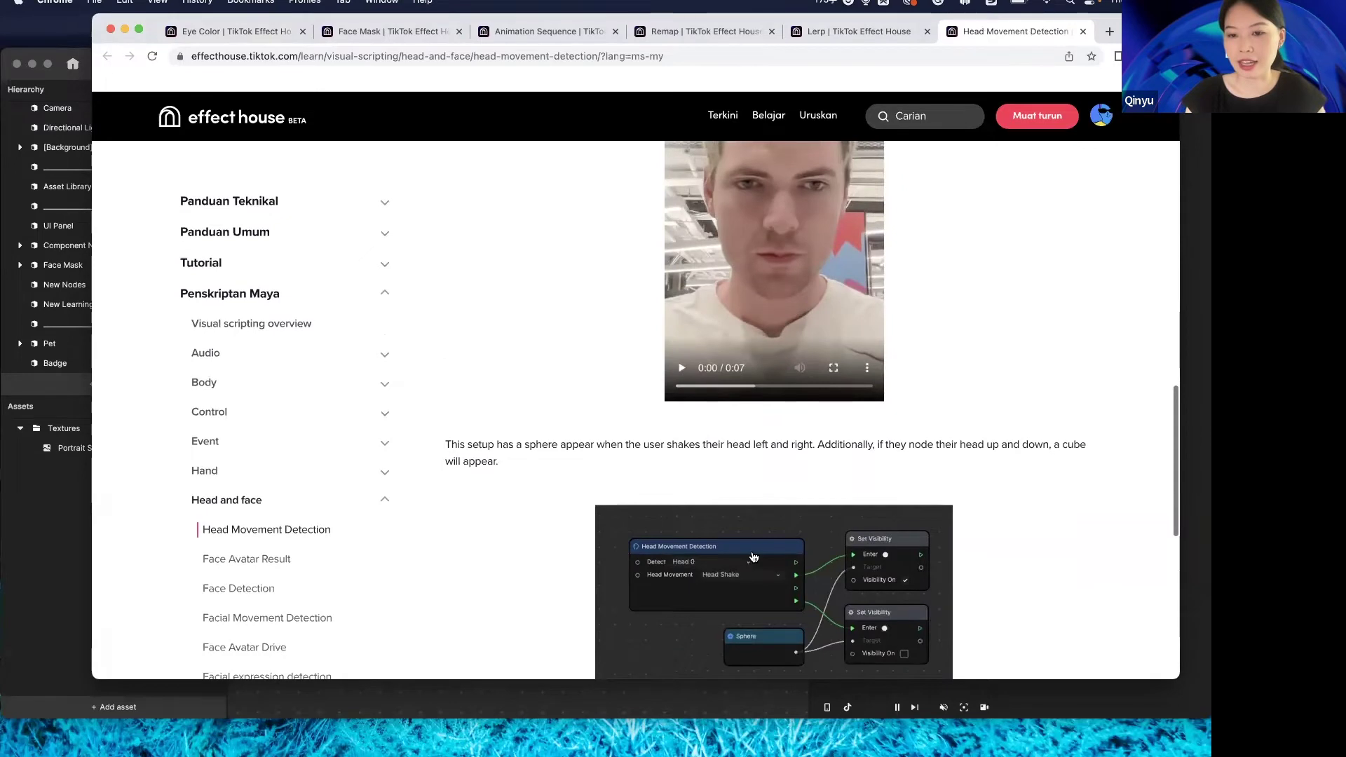
{"action": "scroll", "coordinate": [823, 487], "scroll_direction": "down", "scroll_amount": 2}
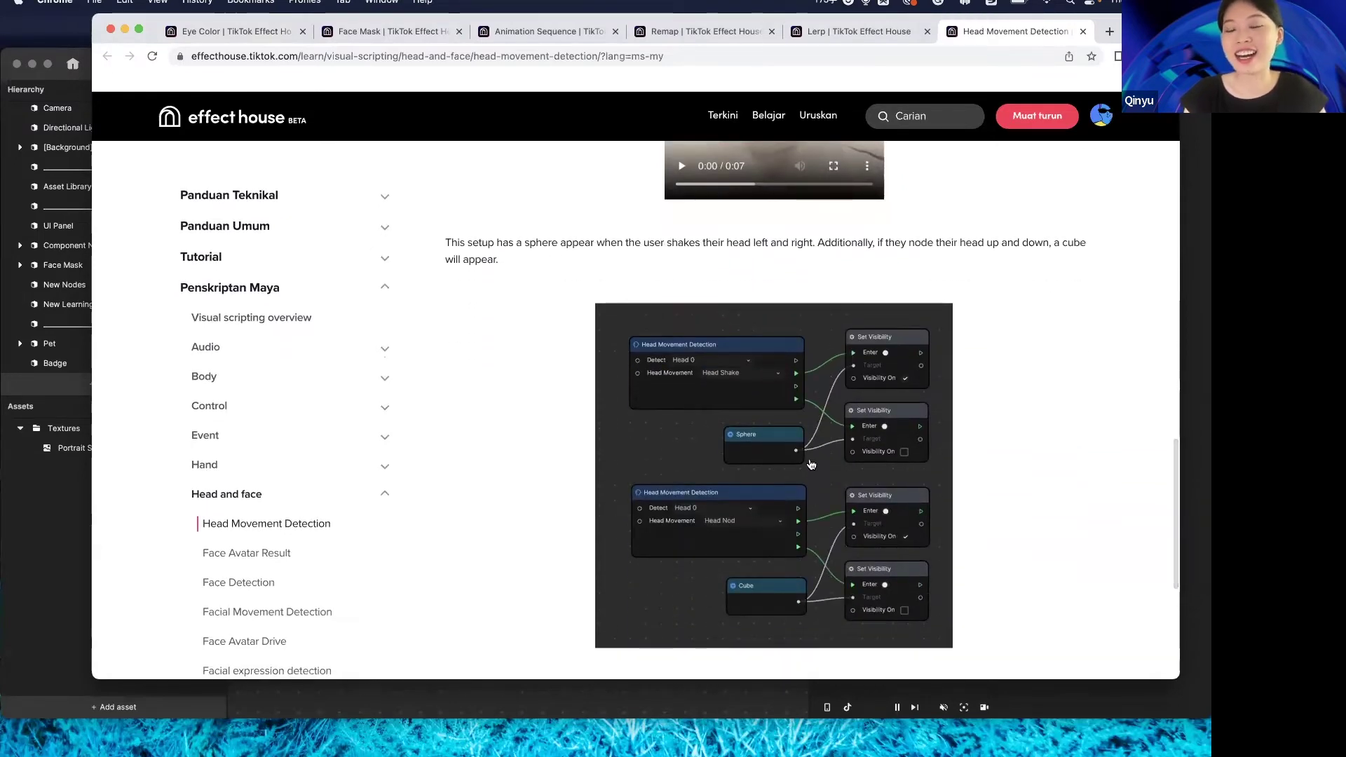
{"action": "scroll", "coordinate": [984, 409], "scroll_direction": "up", "scroll_amount": 12}
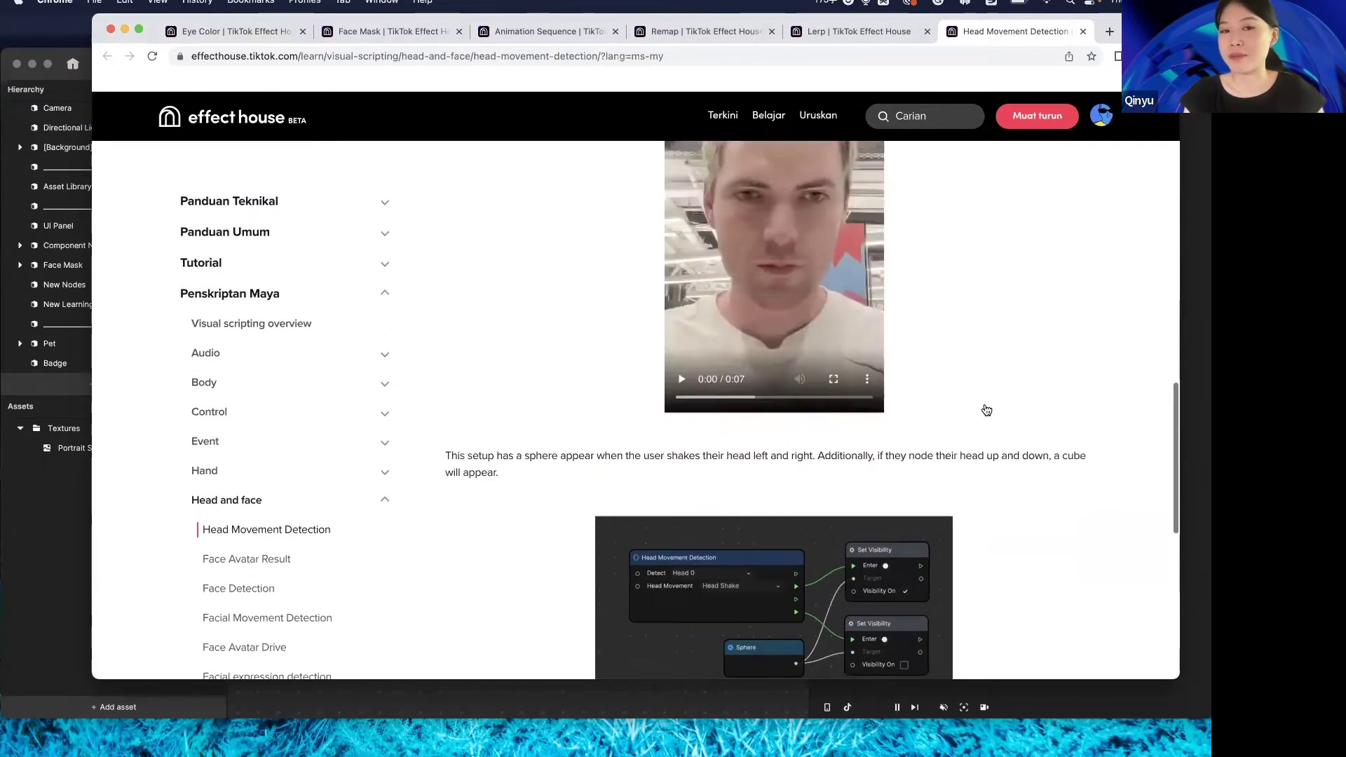
Return to Effect House and review the conversion types offered by the Color Space Converter node
{"action": "left_click", "coordinate": [30, 530]}
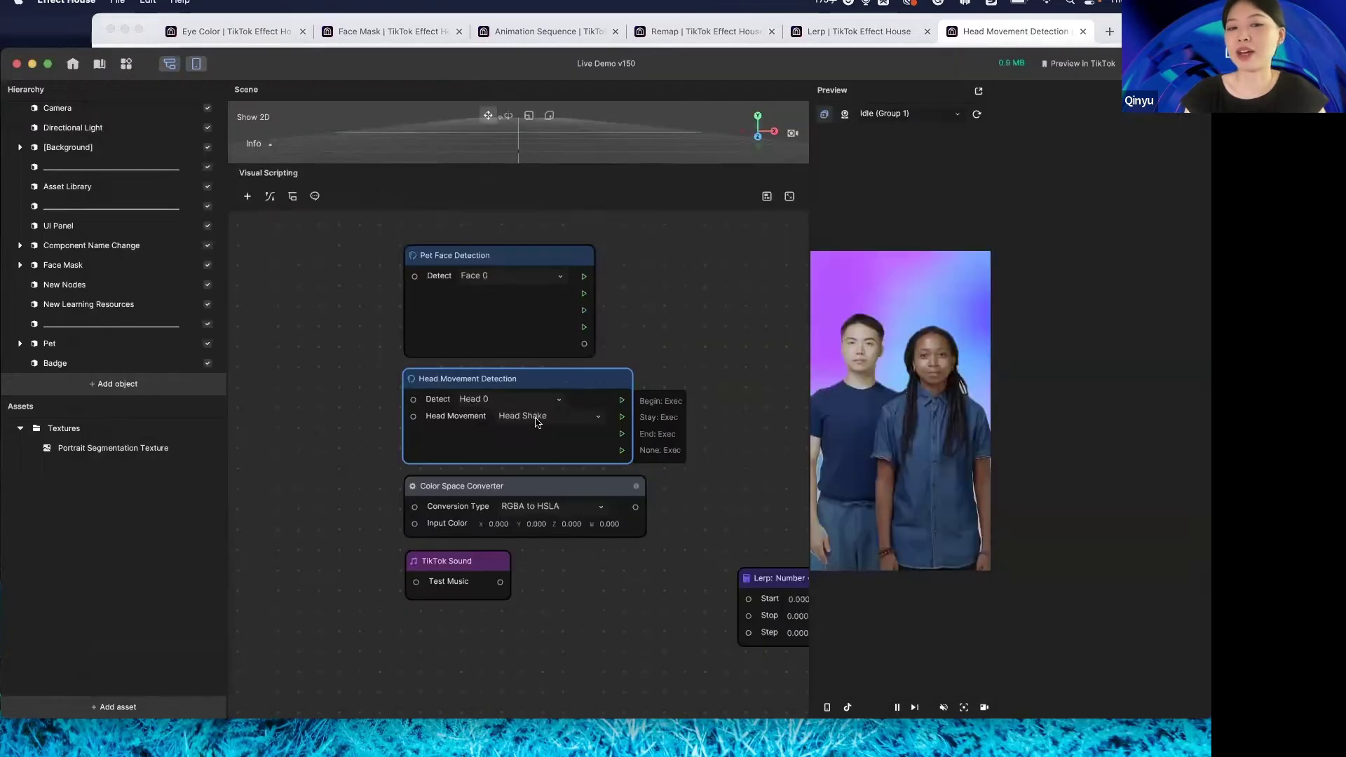
{"action": "left_click", "coordinate": [598, 491]}
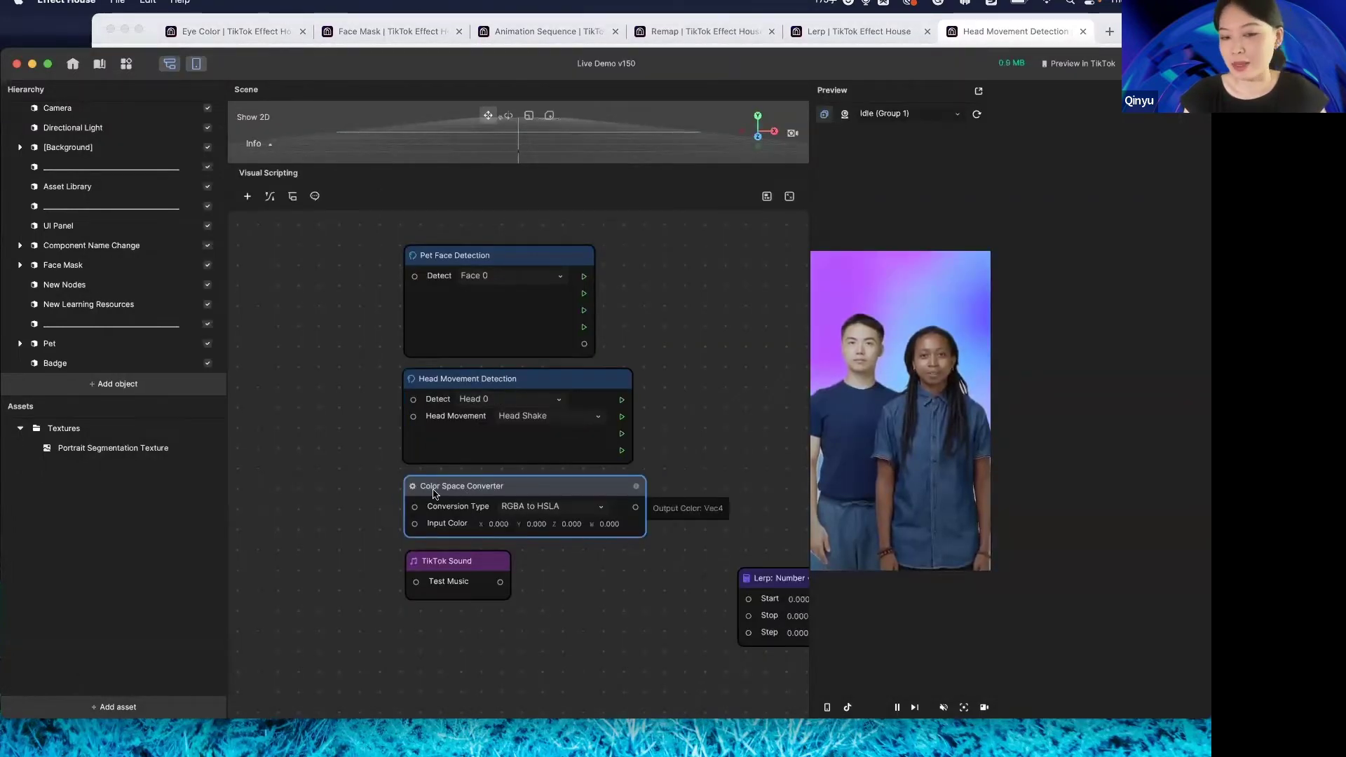
{"action": "left_click", "coordinate": [594, 506]}
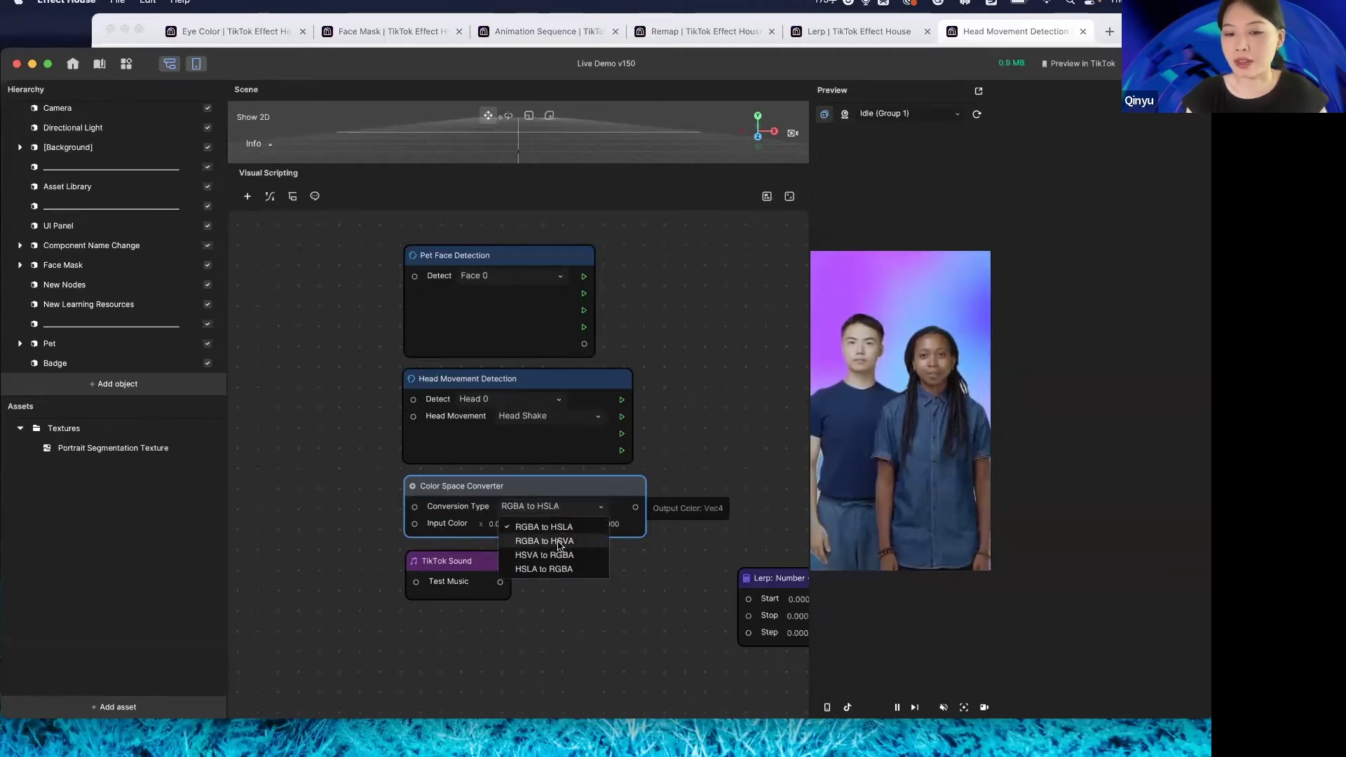
{"action": "left_click", "coordinate": [561, 494]}
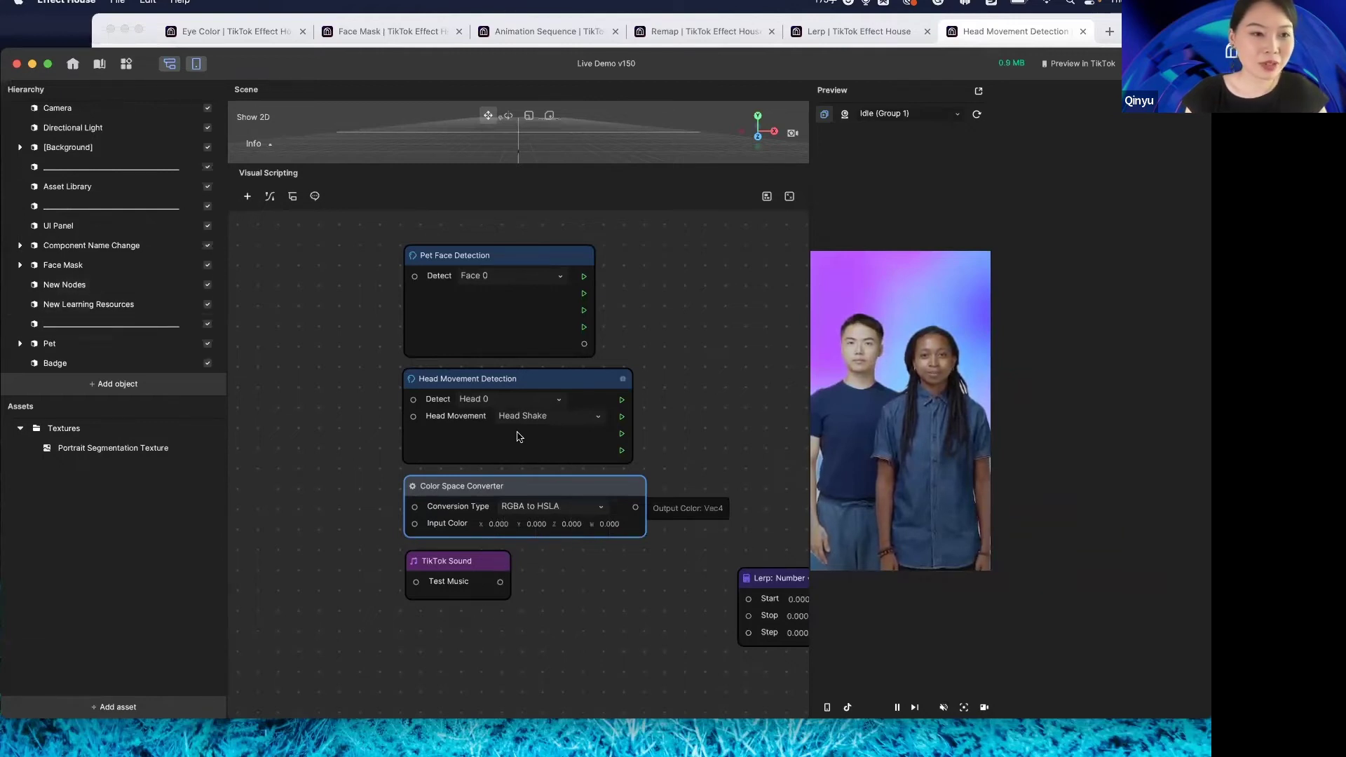
Move the TikTok Sound node slightly left of the Color Space Converter node and deselect it
{"action": "scroll", "coordinate": [491, 540], "scroll_direction": "down", "scroll_amount": 3}
{"action": "left_click_drag", "start_coordinate": [469, 517], "coordinate": [404, 518]}
{"action": "left_click", "coordinate": [597, 572]}
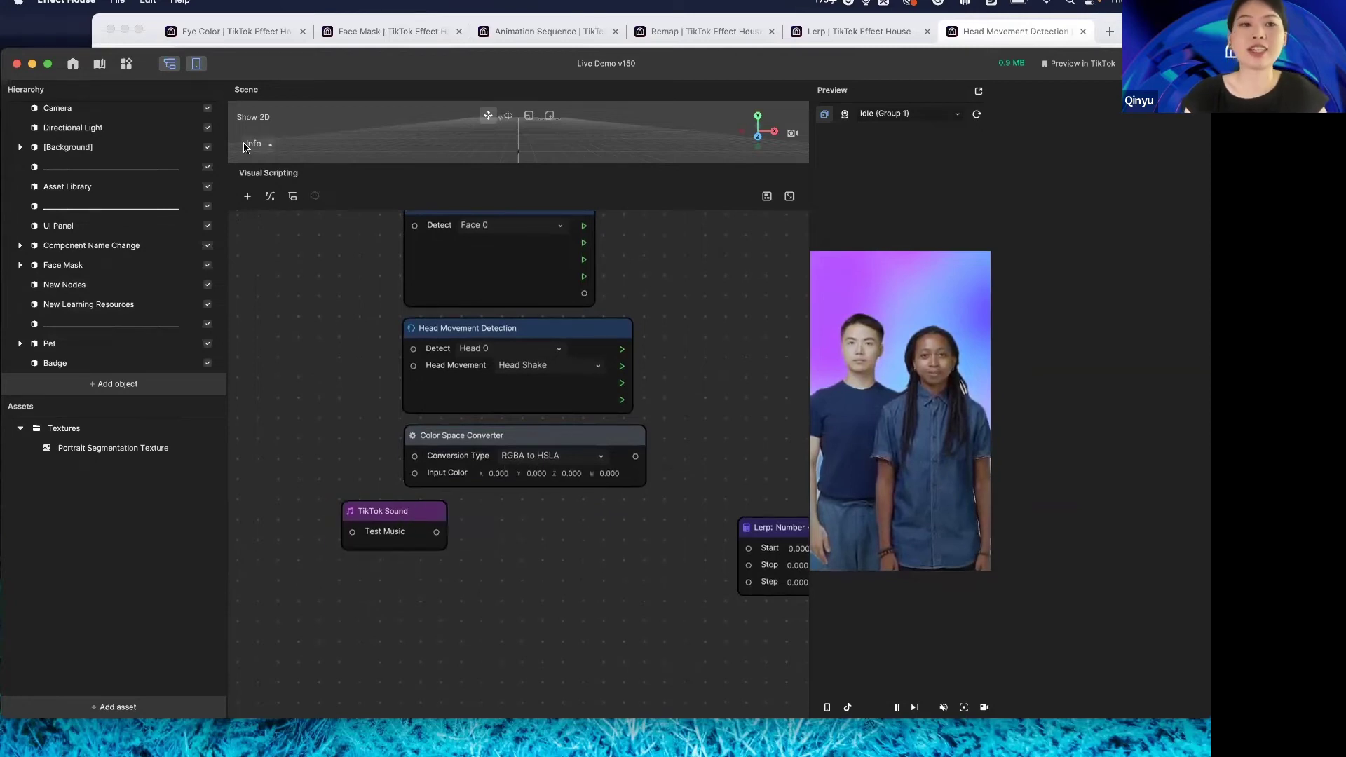
Leave the Live Demo v150 project without saving its changes and open the recent project Volume
{"action": "left_click", "coordinate": [72, 64]}
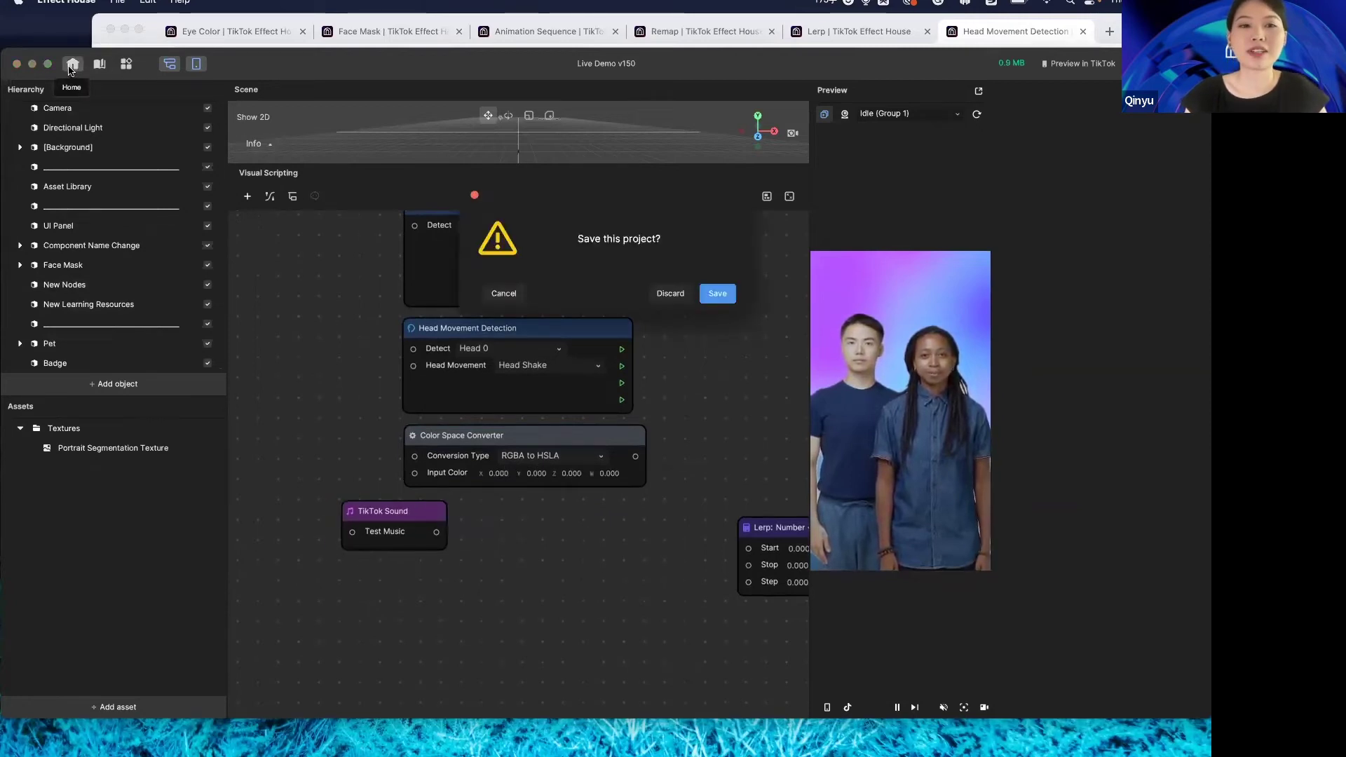
{"action": "left_click", "coordinate": [672, 295]}
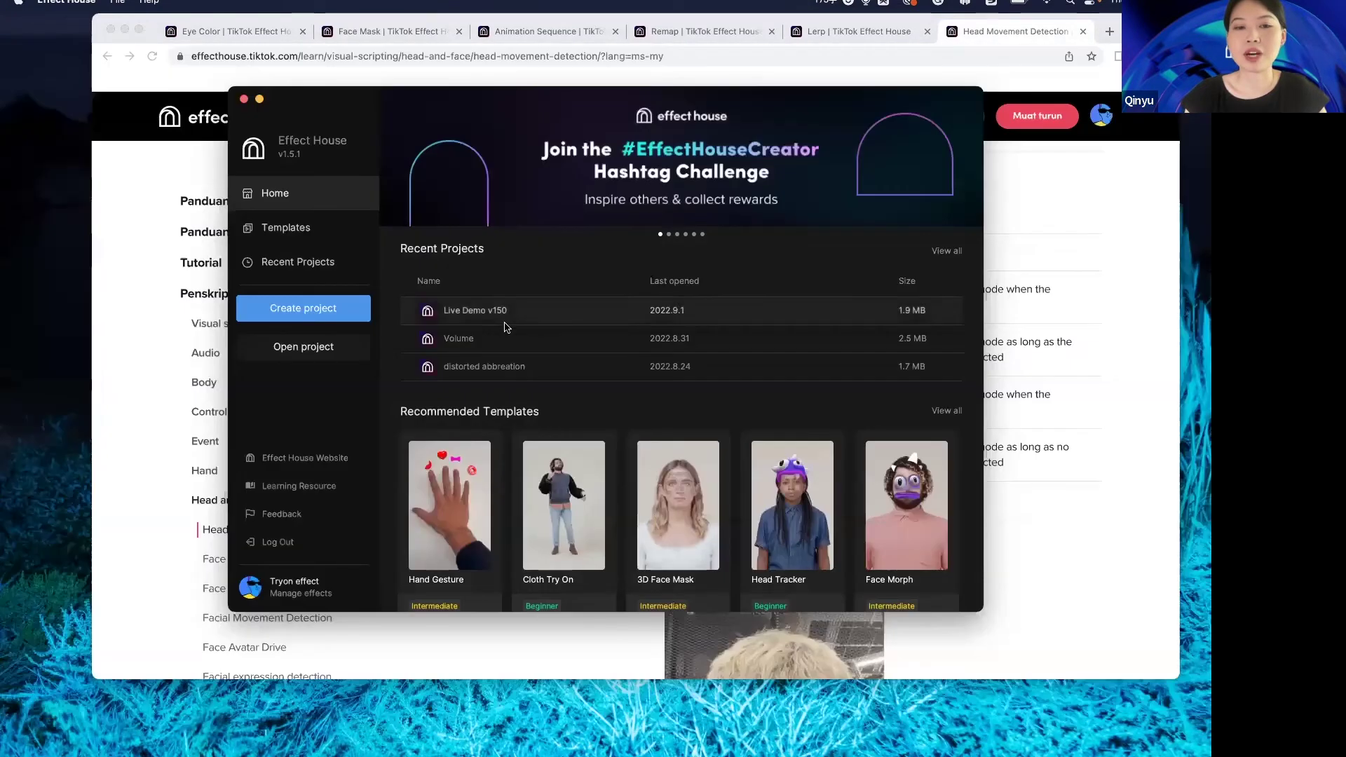
{"action": "left_click", "coordinate": [481, 339]}
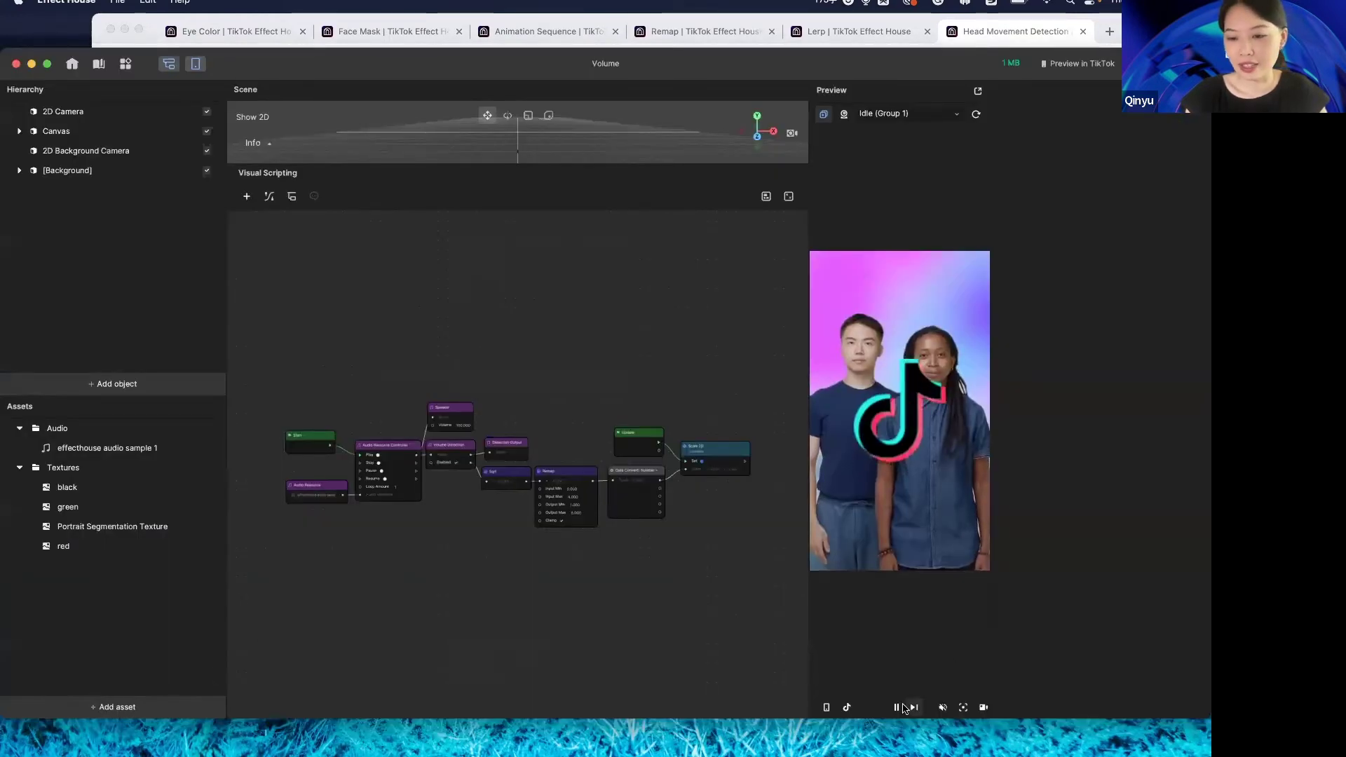
Pause the preview and read the Volume Detection node's description in the visual scripting graph
{"action": "left_click", "coordinate": [897, 708]}
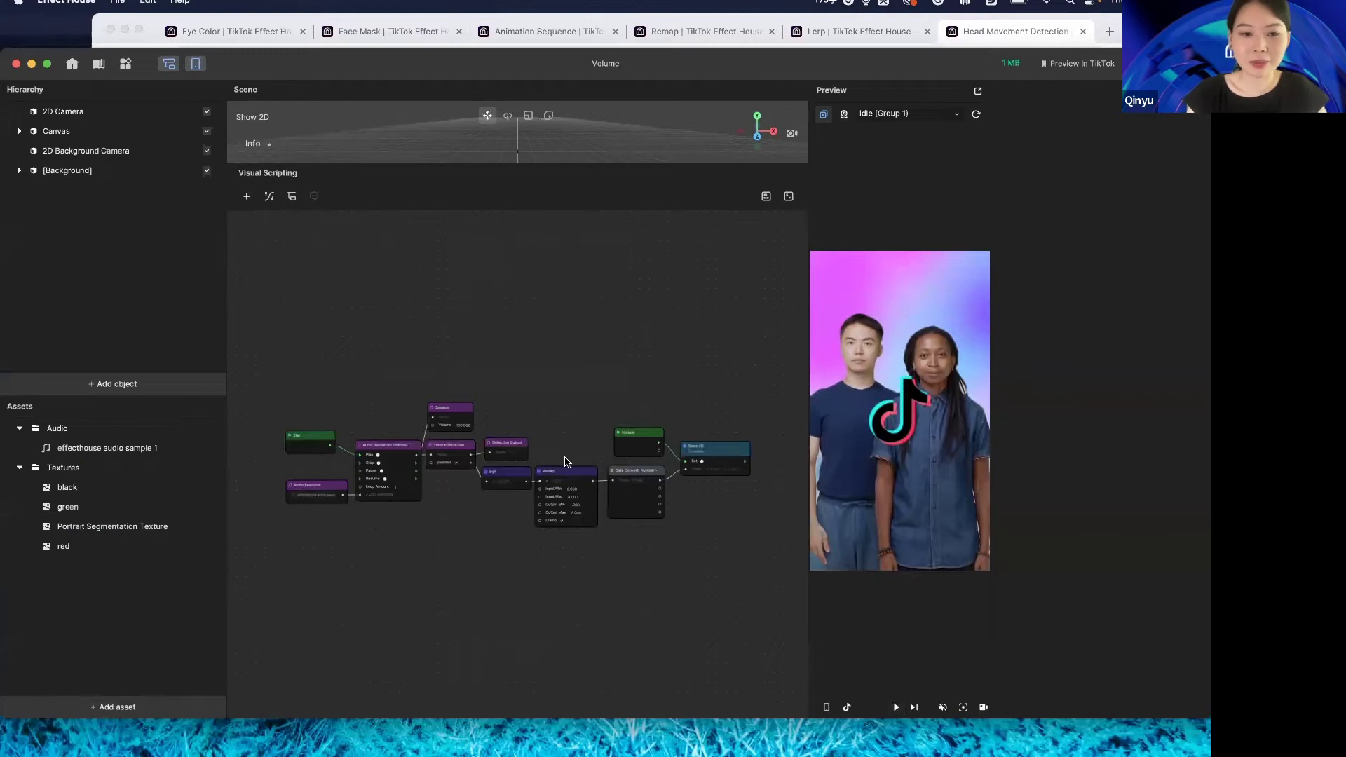
{"action": "scroll", "coordinate": [421, 495], "scroll_direction": "up", "scroll_amount": 5}
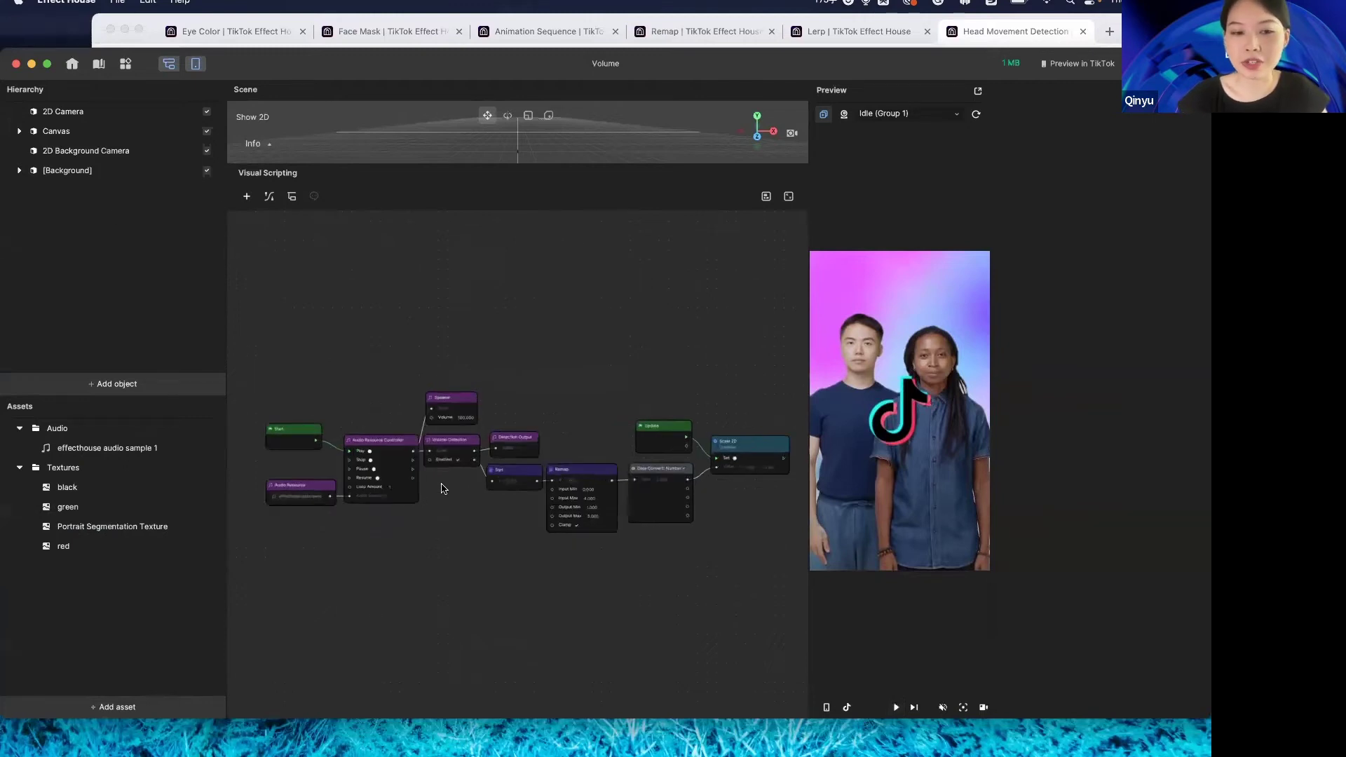
{"action": "left_click", "coordinate": [608, 436]}
{"action": "left_click", "coordinate": [633, 435]}
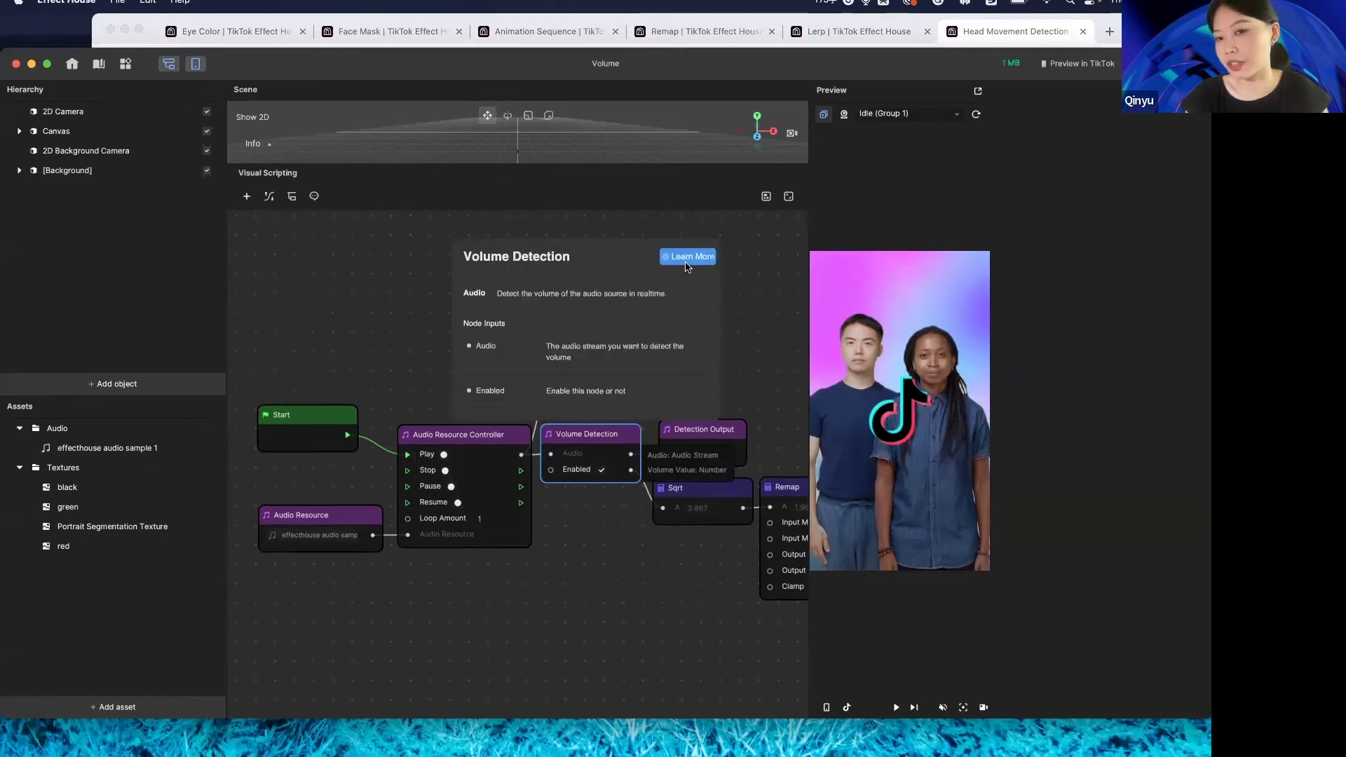
{"action": "left_click", "coordinate": [567, 567]}
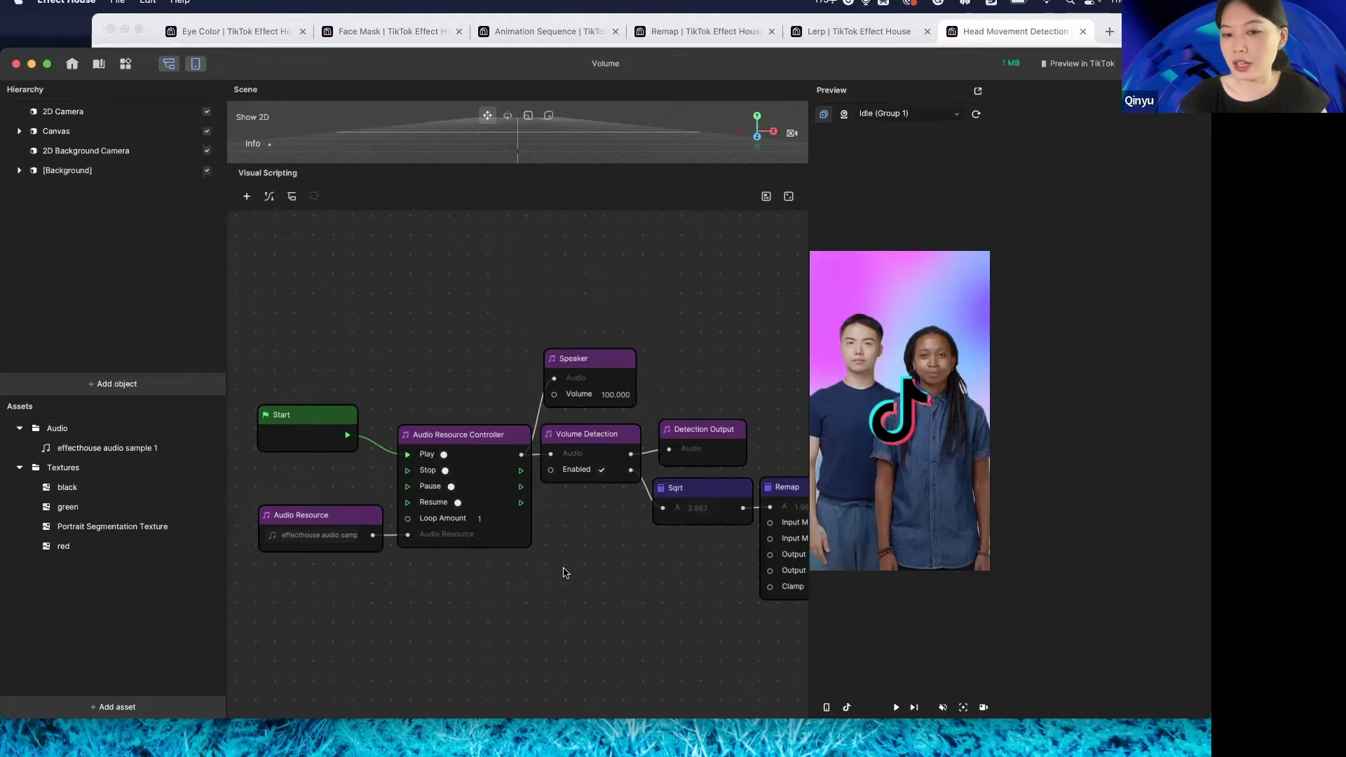
Review the Volume Detection node's connections and play the preview briefly to watch the TikTok logo respond to the audio
{"action": "scroll", "coordinate": [564, 570], "scroll_direction": "down", "scroll_amount": 2}
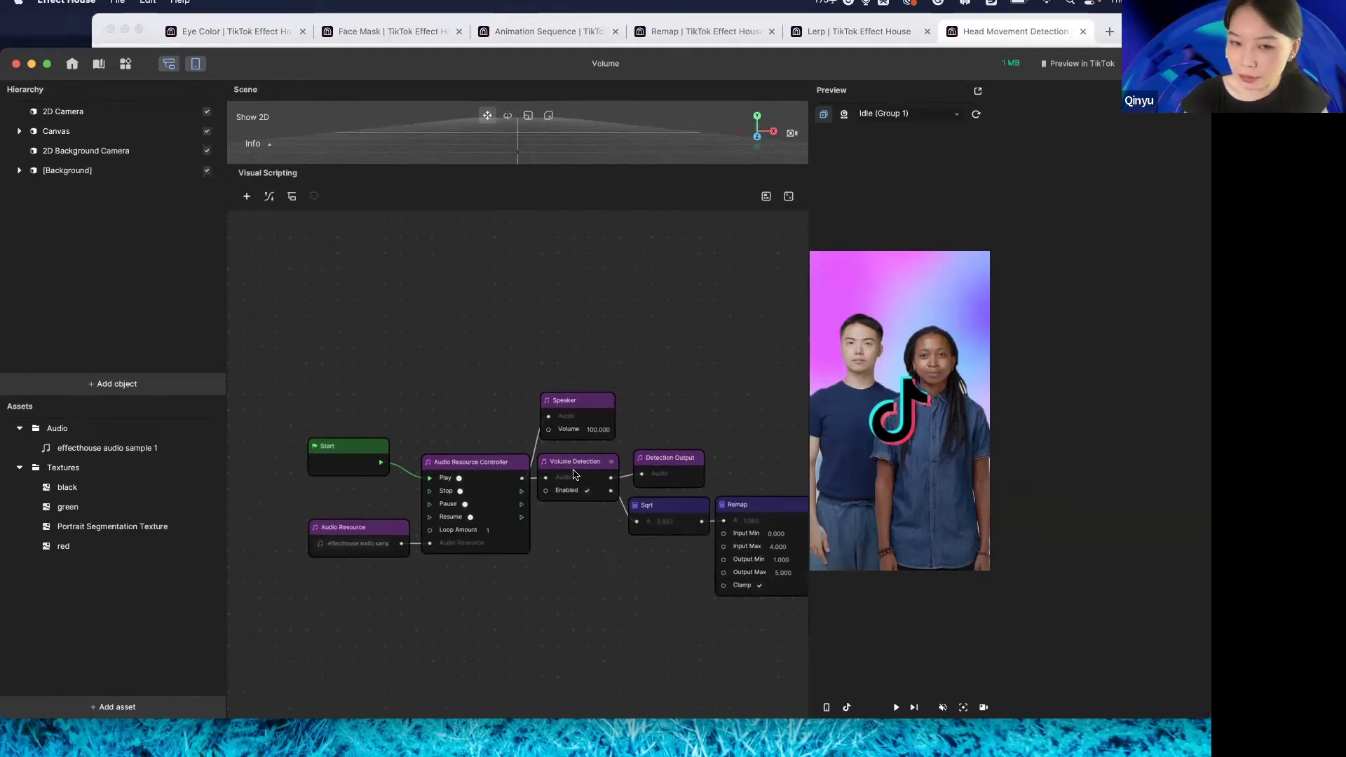
{"action": "scroll", "coordinate": [555, 474], "scroll_direction": "right", "scroll_amount": 1}
{"action": "scroll", "coordinate": [555, 475], "scroll_direction": "right", "scroll_amount": 2}
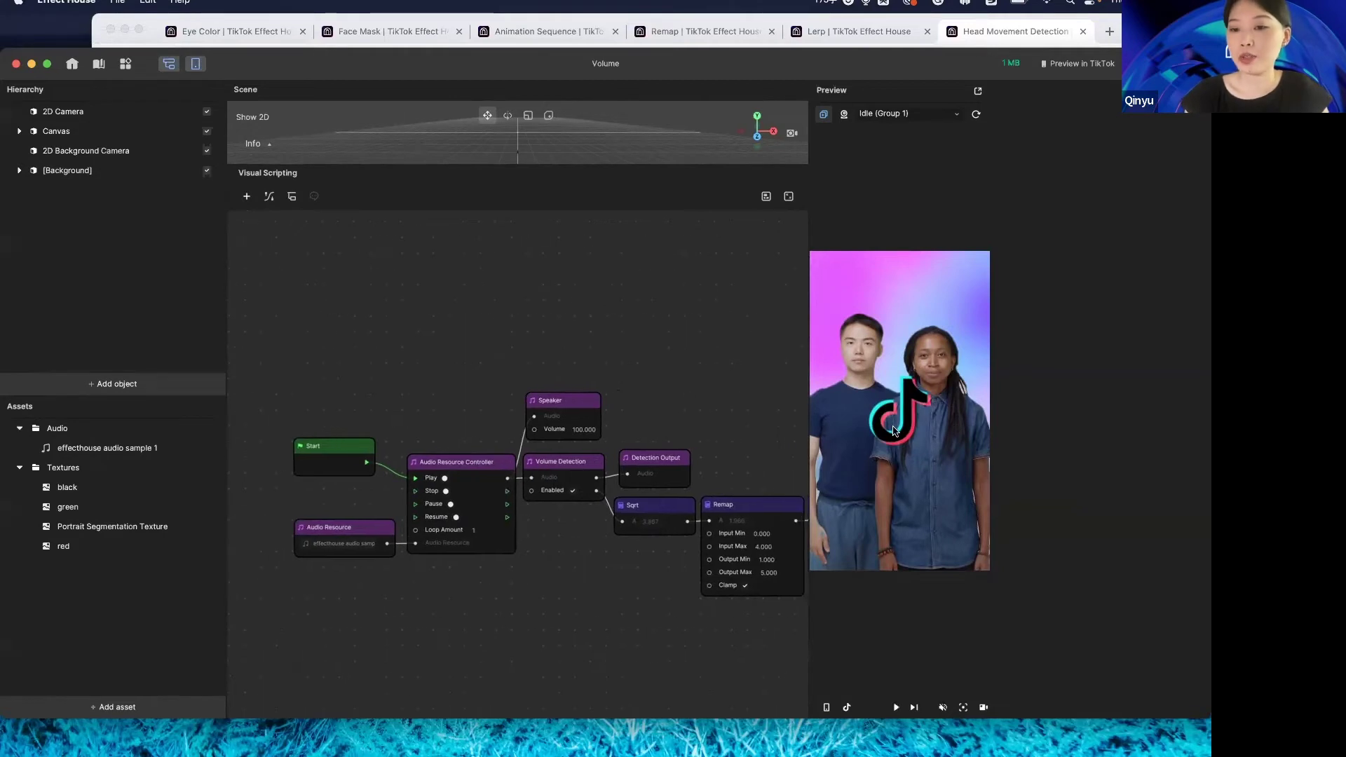
{"action": "left_click", "coordinate": [897, 708]}
{"action": "left_click", "coordinate": [897, 709]}
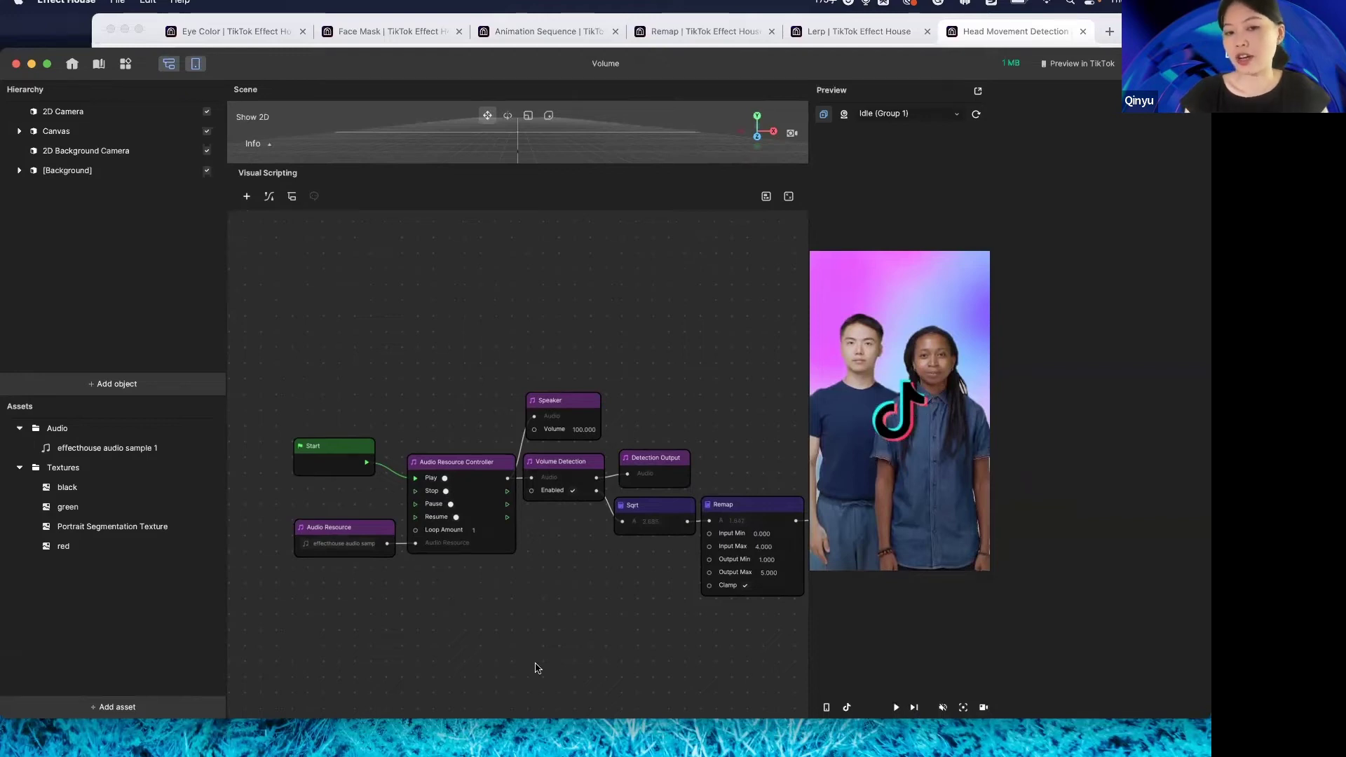
Add a TikTok Sound node from the Audio category and place it above the Start node
{"action": "scroll", "coordinate": [424, 329], "scroll_direction": "left", "scroll_amount": 5}
{"action": "right_click", "coordinate": [420, 355]}
{"action": "left_click", "coordinate": [435, 365]}
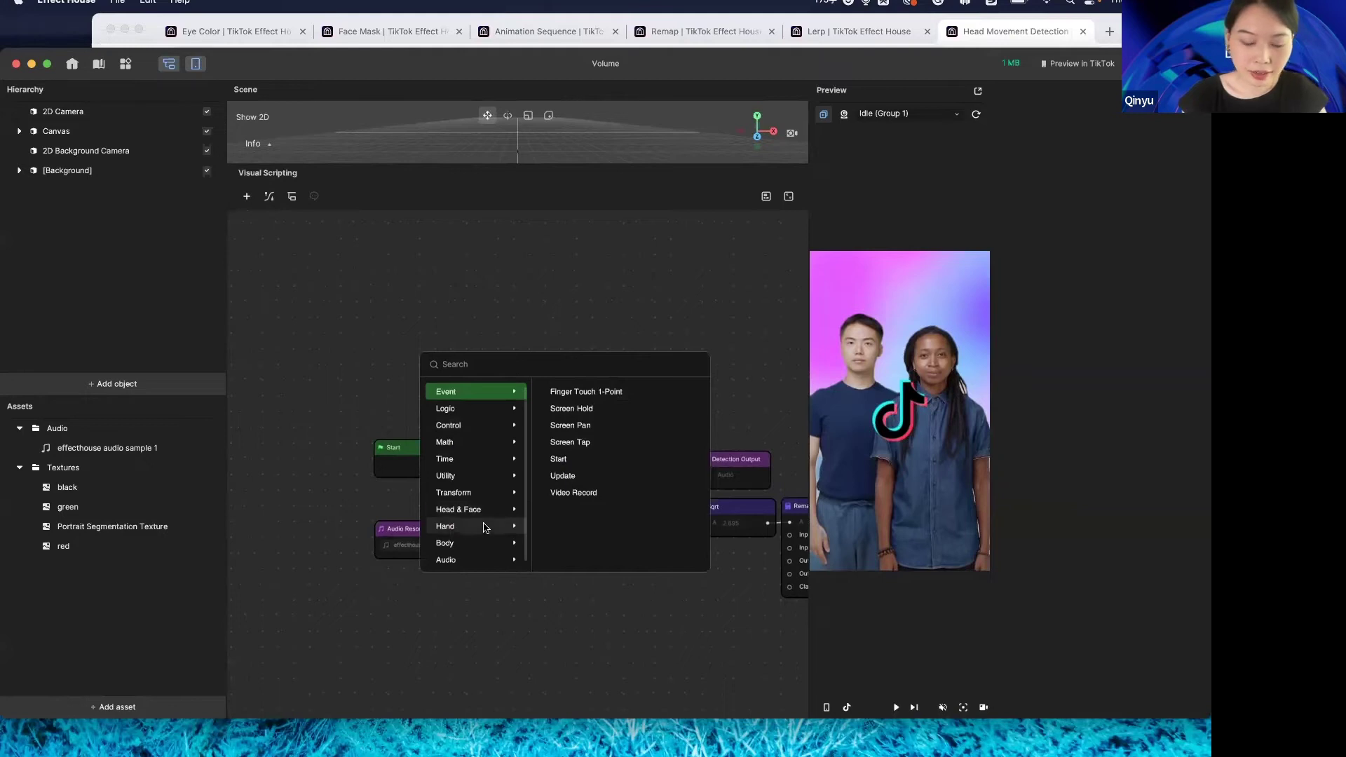
{"action": "left_click", "coordinate": [456, 560]}
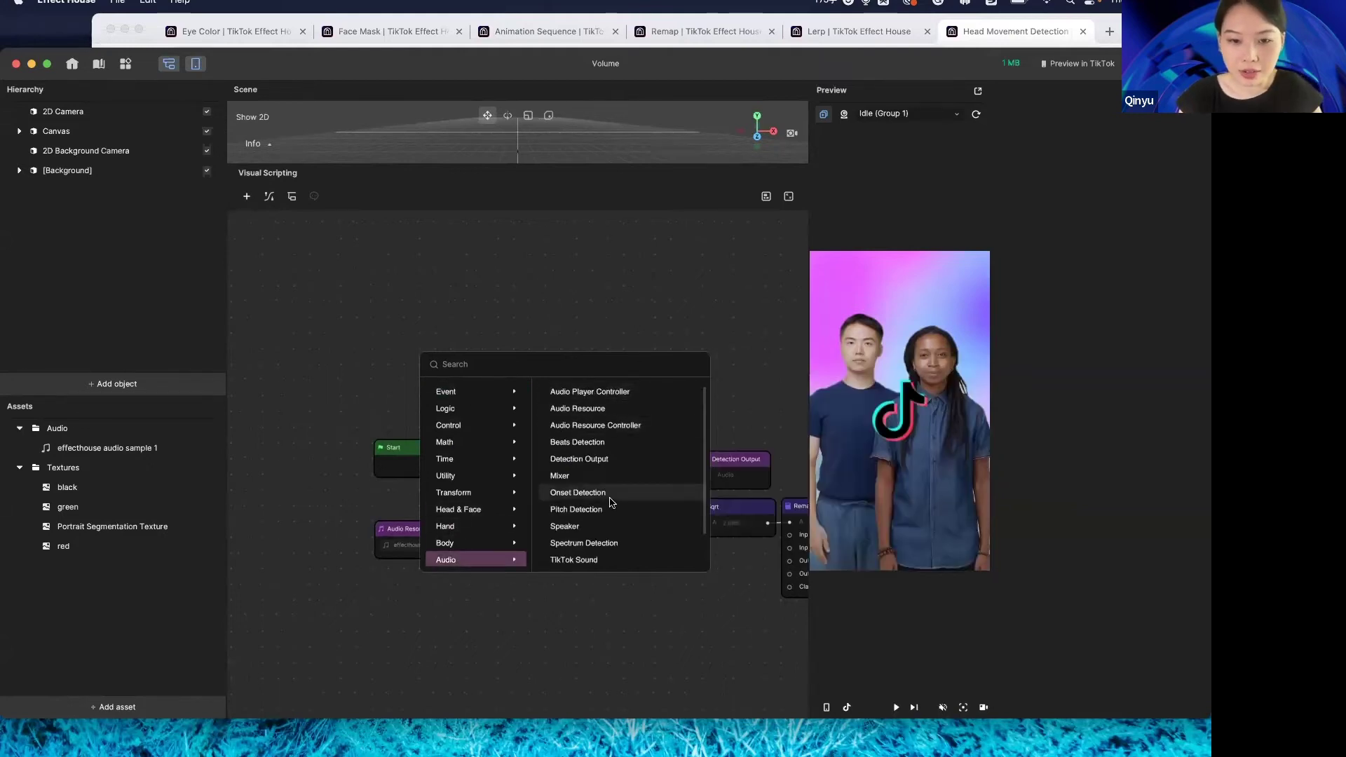
{"action": "left_click", "coordinate": [598, 525]}
{"action": "left_click_drag", "start_coordinate": [452, 355], "coordinate": [368, 354]}
Move the Audio Resource Controller node aside and connect the TikTok Sound node's audio output to Volume Detection's Audio input
{"action": "left_click_drag", "start_coordinate": [442, 393], "coordinate": [566, 598]}
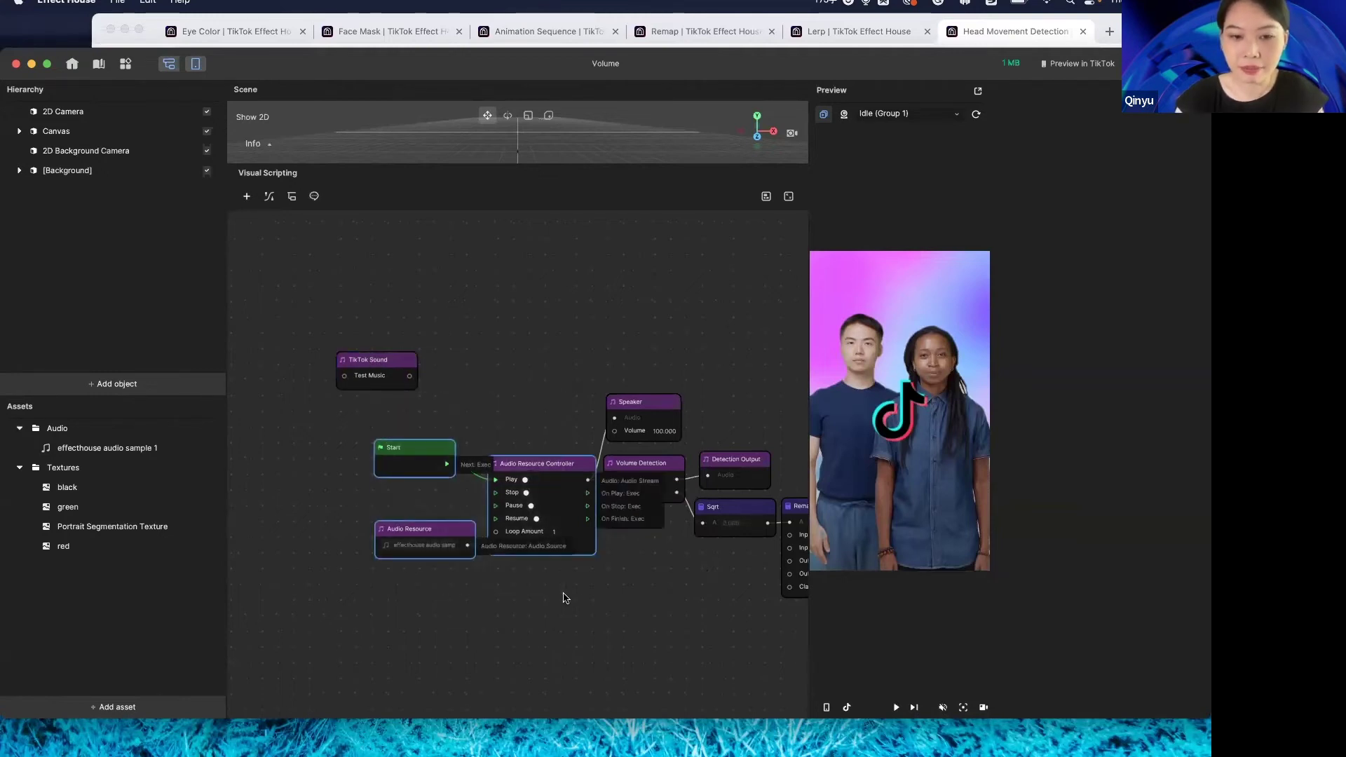
{"action": "left_click", "coordinate": [601, 447]}
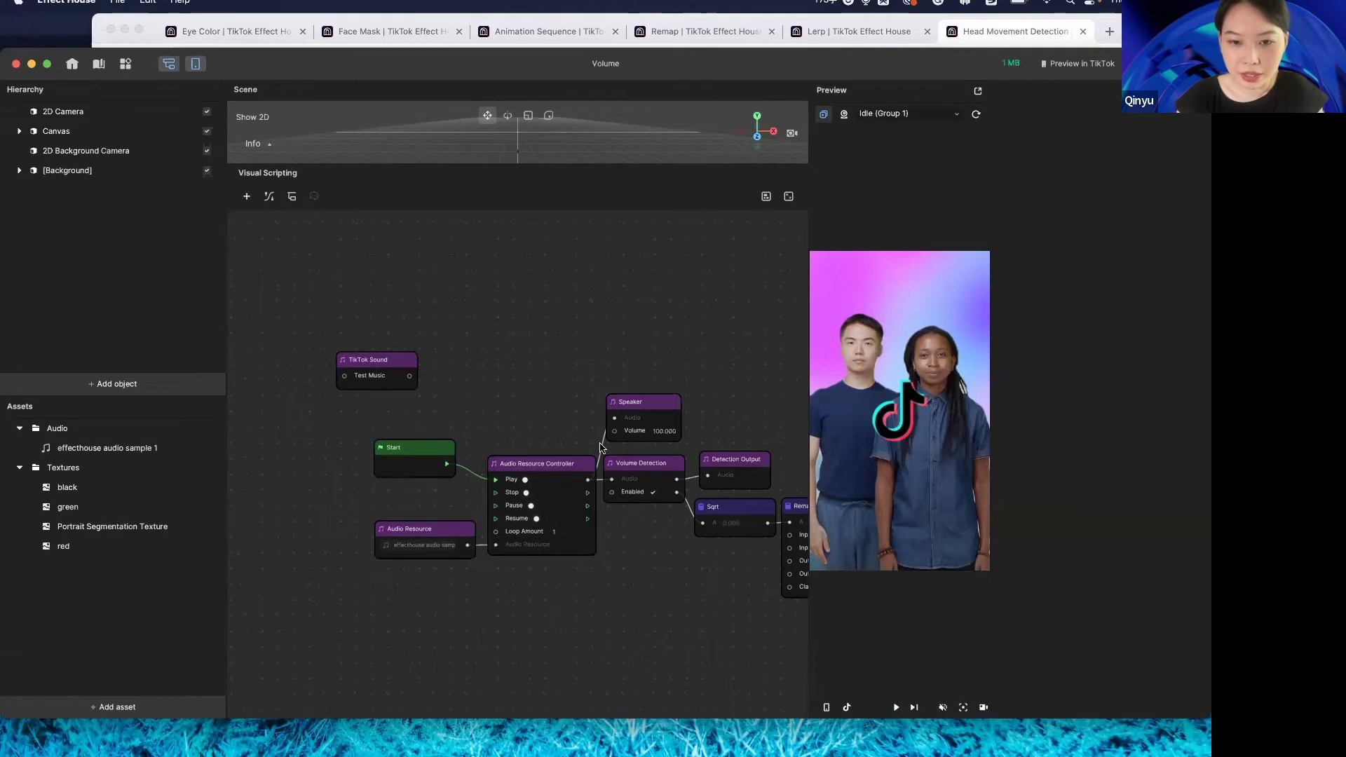
{"action": "left_click_drag", "start_coordinate": [577, 468], "coordinate": [378, 482]}
{"action": "left_click_drag", "start_coordinate": [409, 376], "coordinate": [611, 479]}
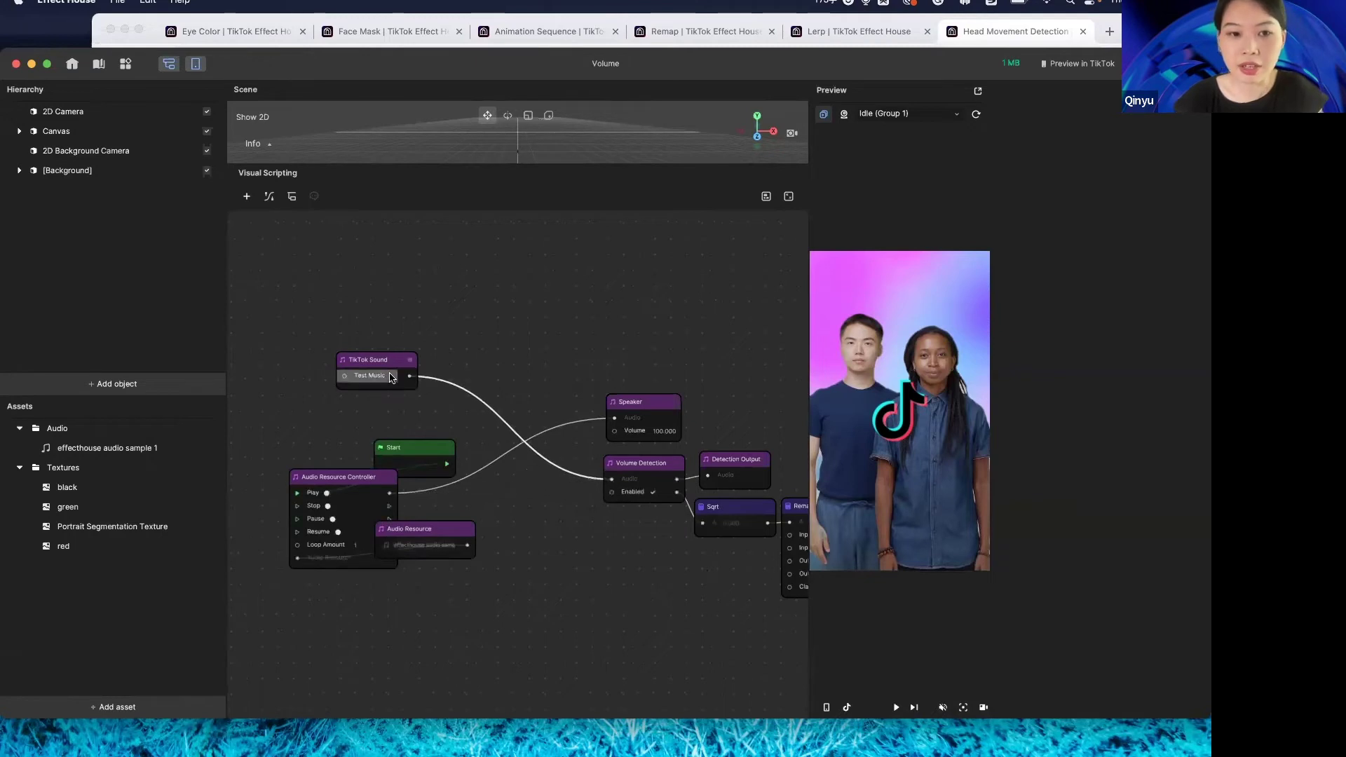
{"action": "left_click_drag", "start_coordinate": [398, 376], "coordinate": [408, 398]}
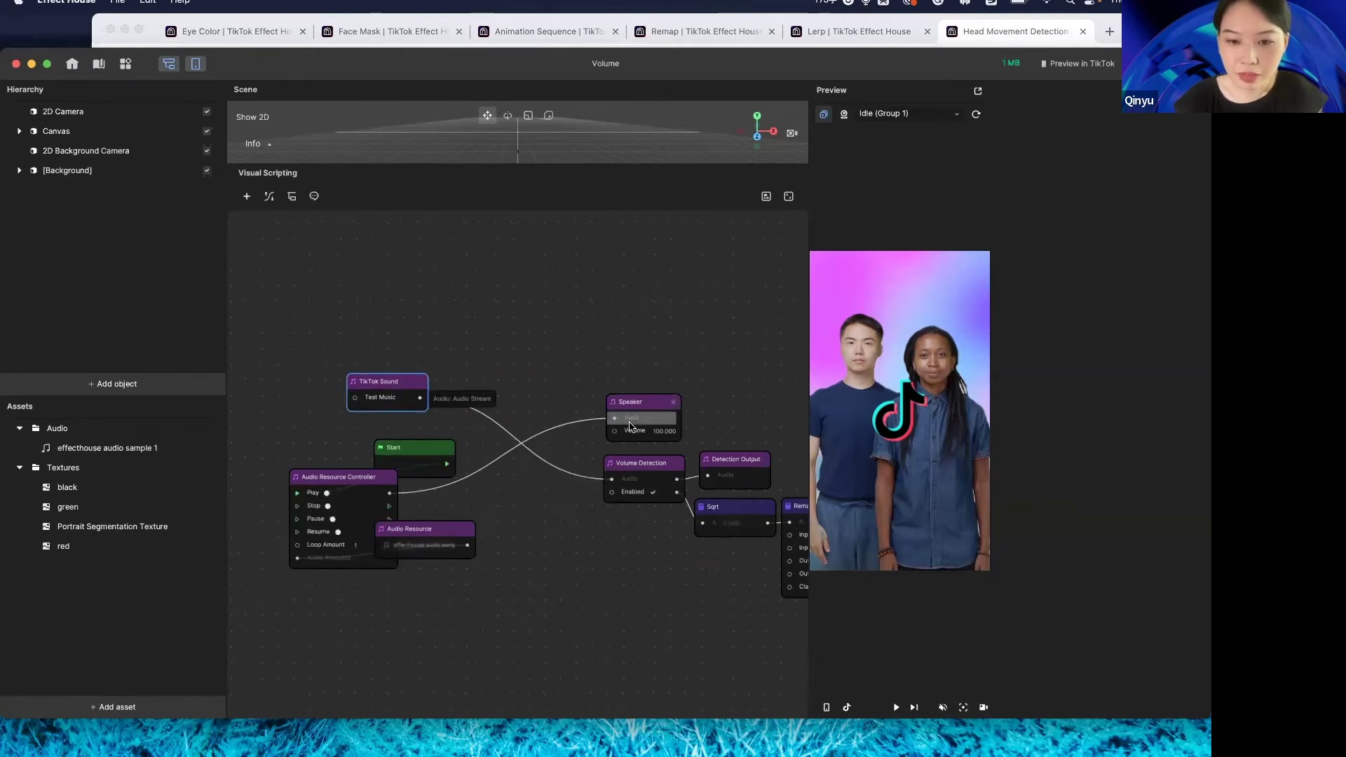
Connect Volume Detection's audio output to the Speaker, and group the Start and Audio Resource nodes beside the Audio Resource Controller
{"action": "left_click_drag", "start_coordinate": [649, 463], "coordinate": [749, 403]}
{"action": "left_click", "coordinate": [646, 404]}
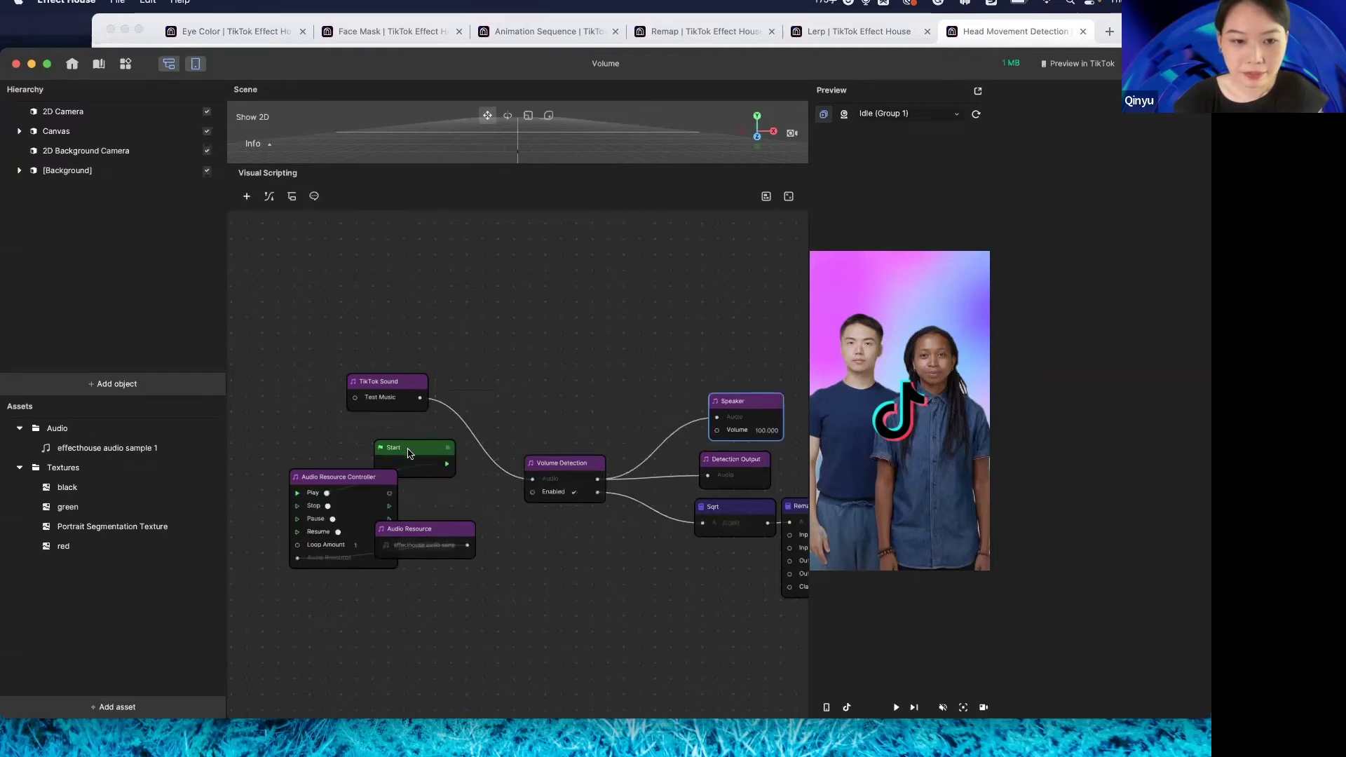
{"action": "left_click_drag", "start_coordinate": [411, 448], "coordinate": [278, 448]}
{"action": "left_click", "coordinate": [443, 537]}
{"action": "left_click_drag", "start_coordinate": [443, 538], "coordinate": [334, 571]}
{"action": "left_click_drag", "start_coordinate": [267, 386], "coordinate": [326, 603]}
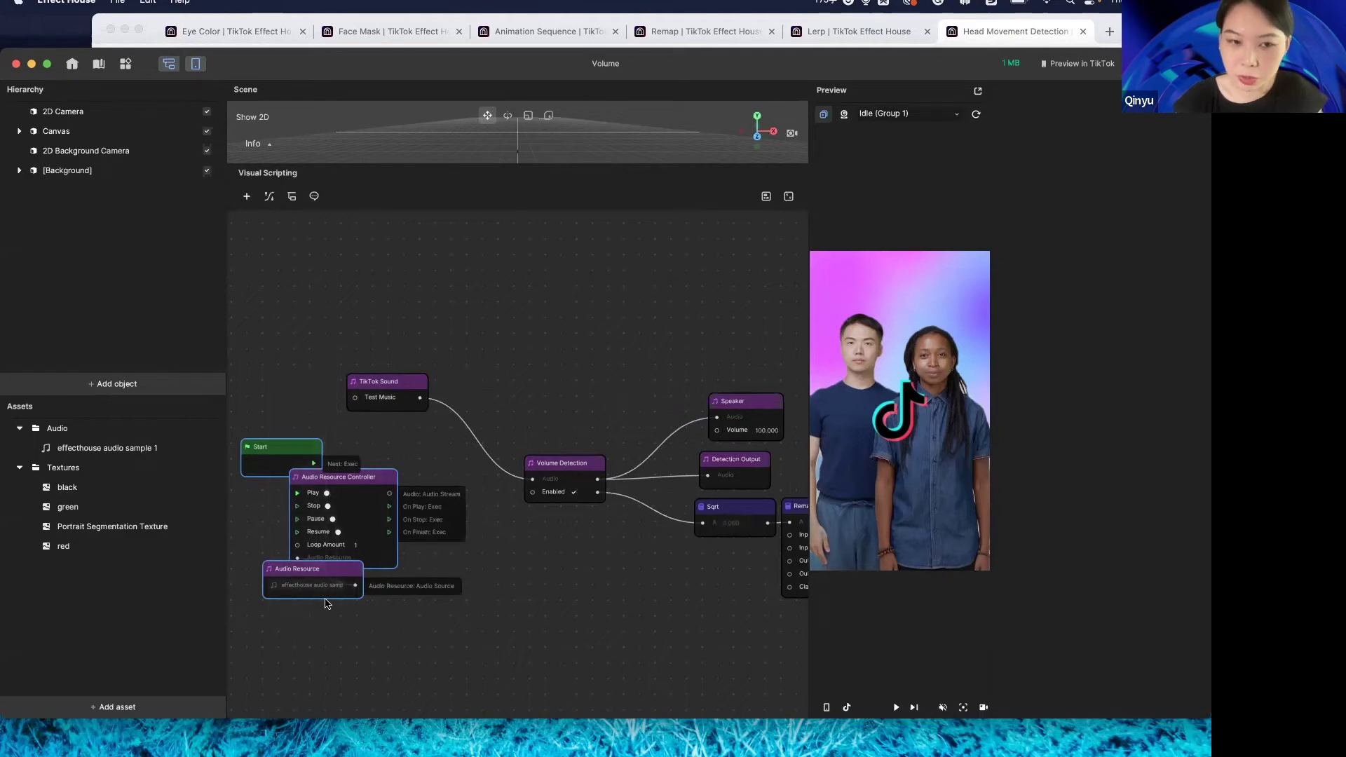
Place the TikTok Sound node directly before Volume Detection and align the two connected nodes
{"action": "left_click_drag", "start_coordinate": [400, 381], "coordinate": [450, 474]}
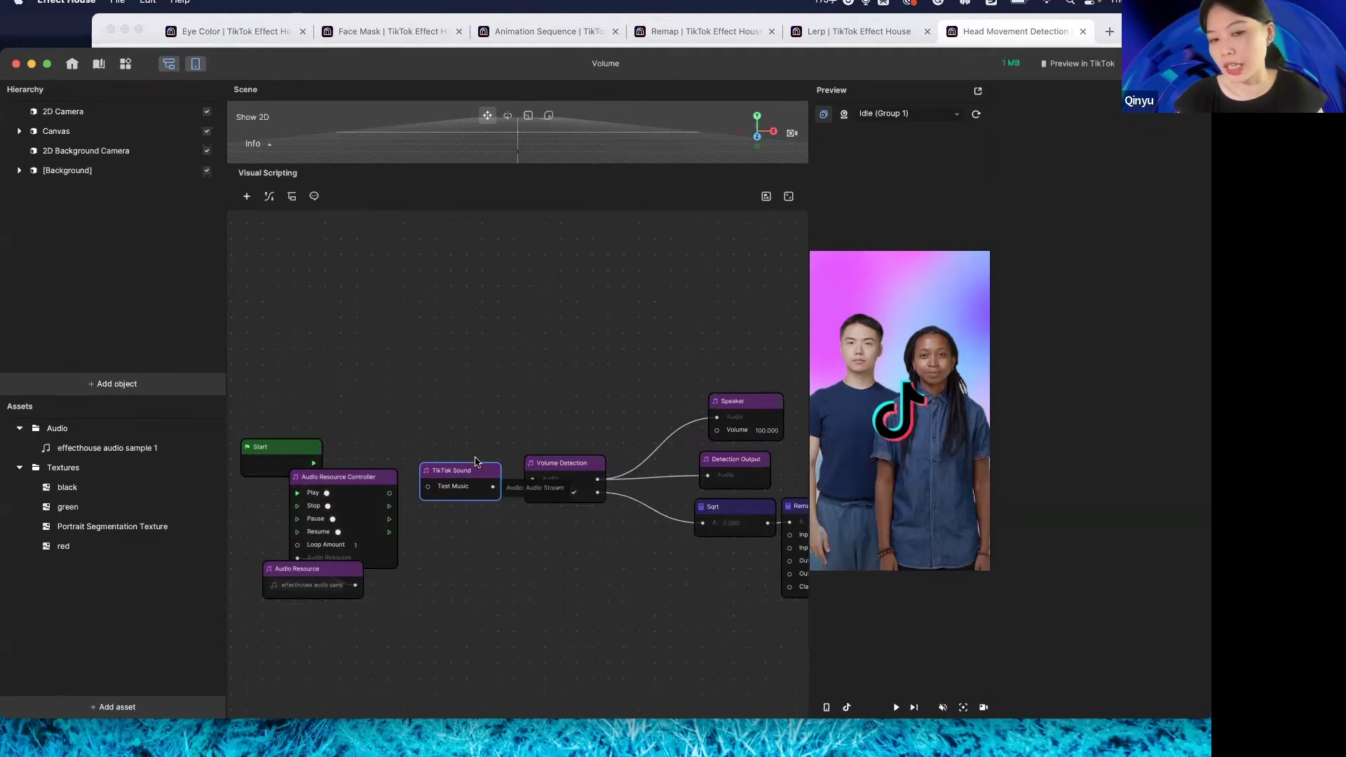
{"action": "left_click_drag", "start_coordinate": [471, 474], "coordinate": [472, 444]}
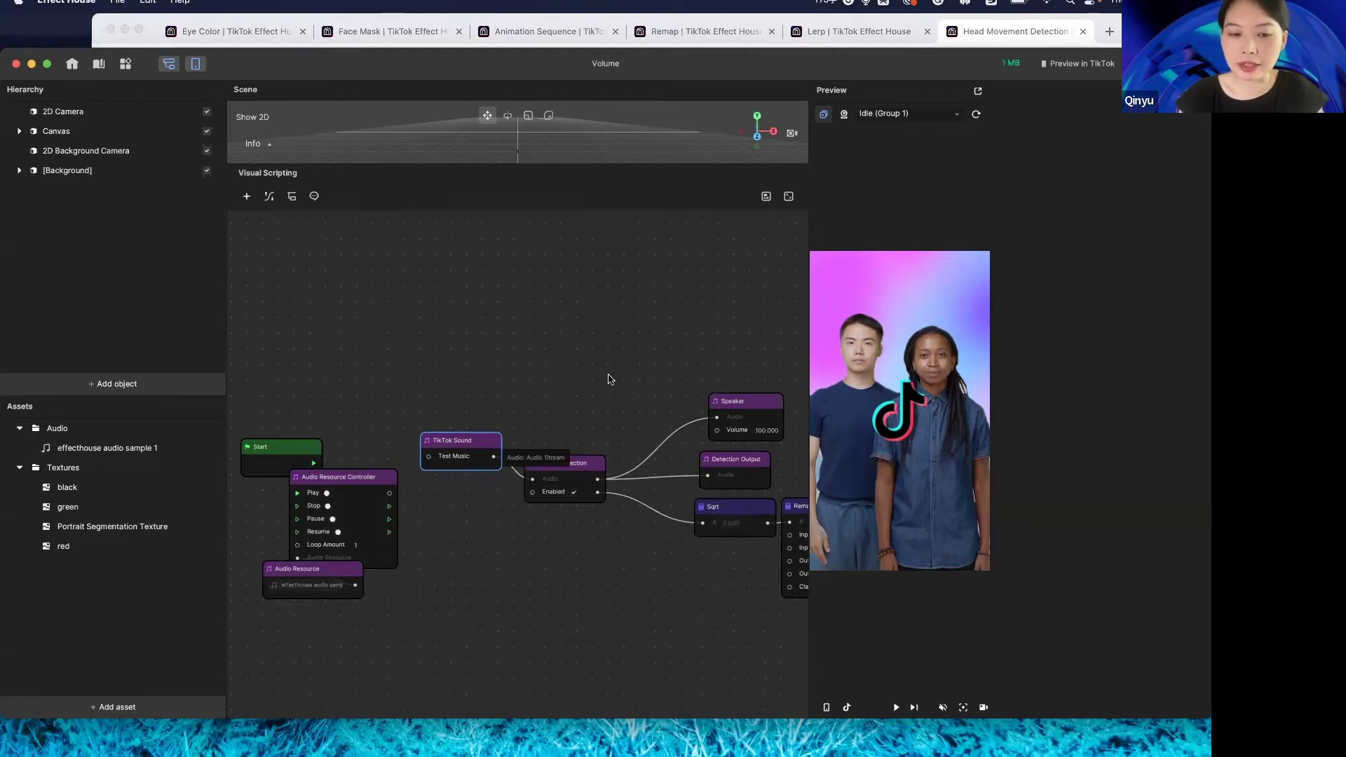
{"action": "left_click", "coordinate": [582, 421]}
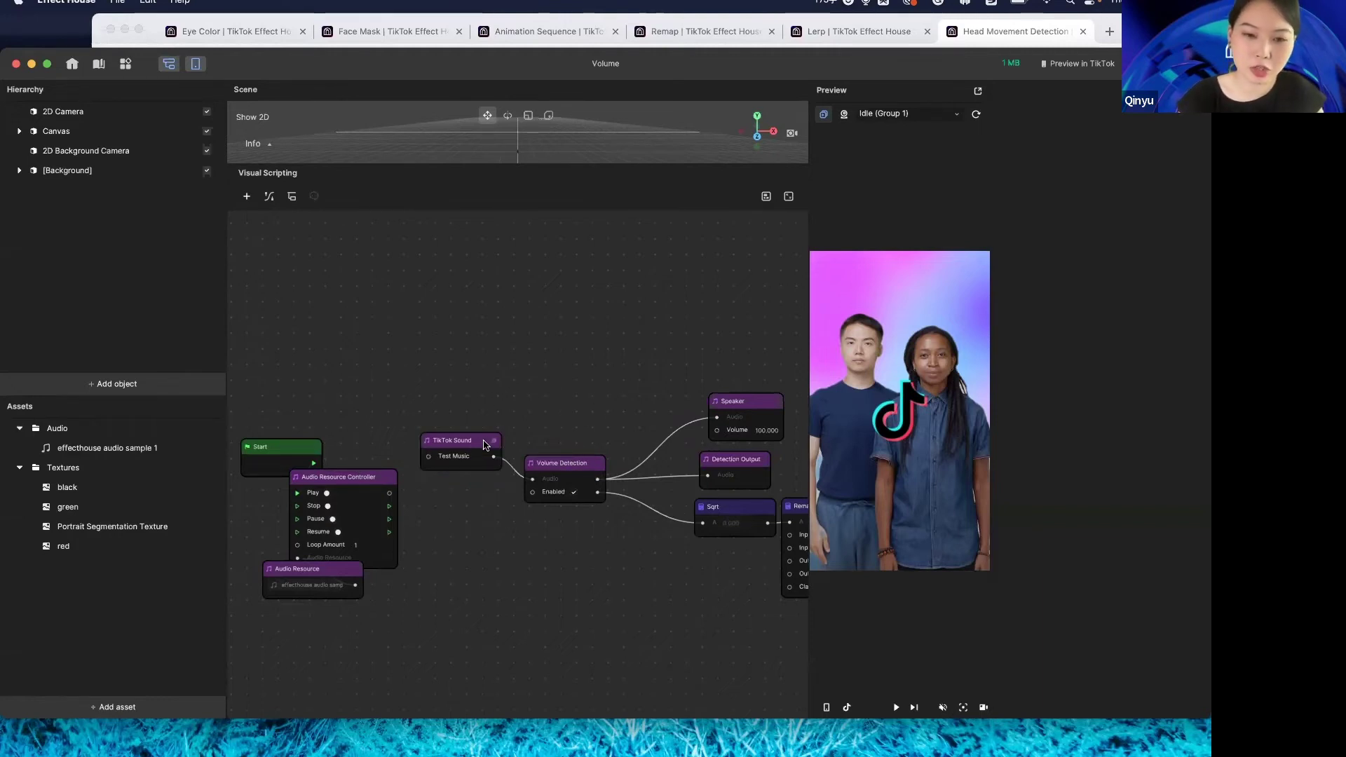
{"action": "left_click_drag", "start_coordinate": [586, 467], "coordinate": [583, 375]}
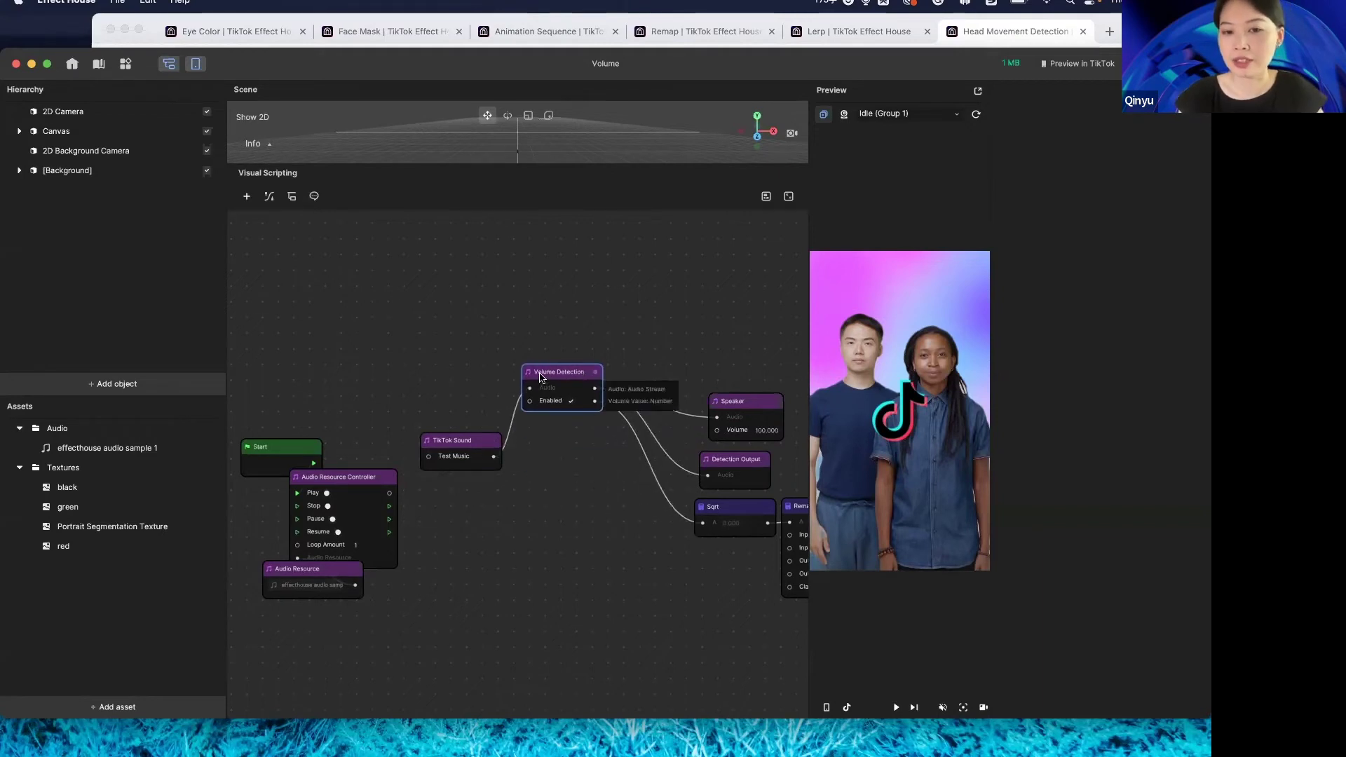
{"action": "scroll", "coordinate": [653, 587], "scroll_direction": "right", "scroll_amount": 2}
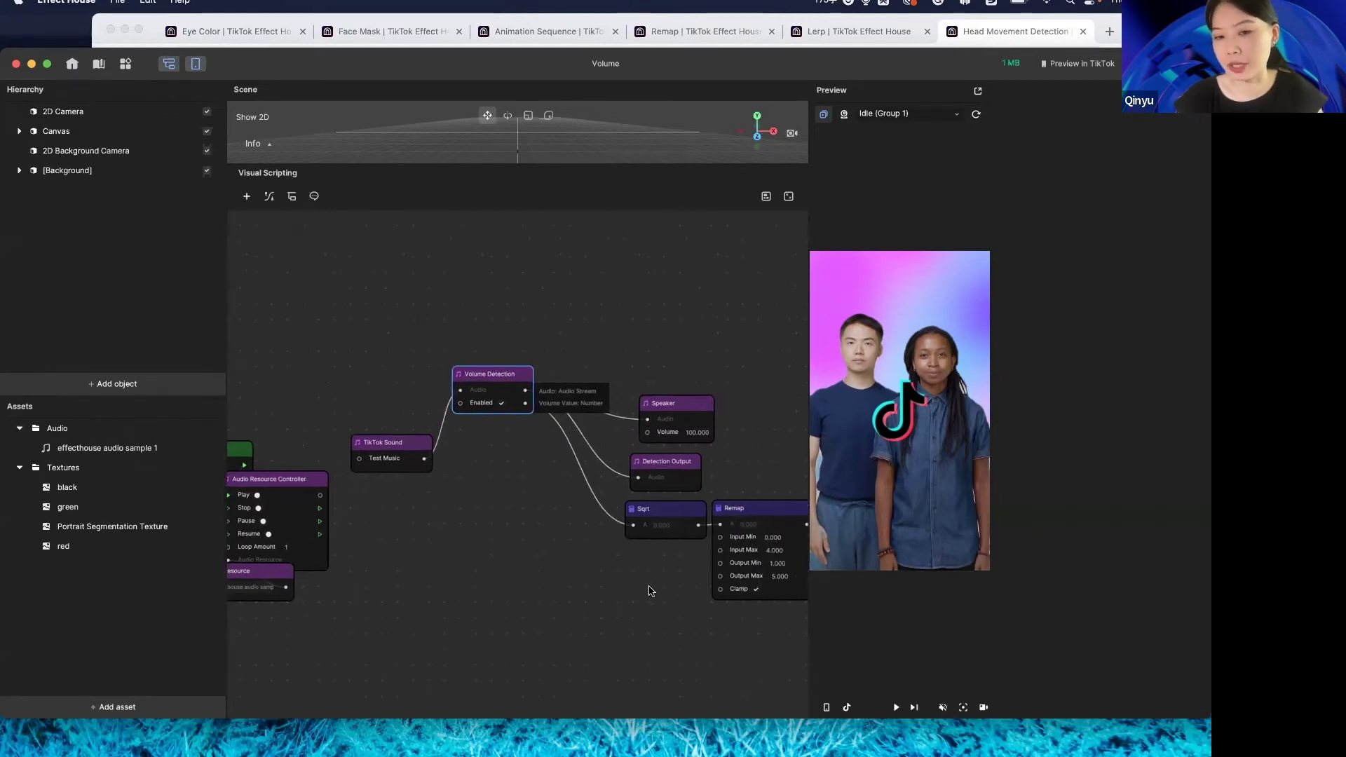
{"action": "scroll", "coordinate": [652, 587], "scroll_direction": "down", "scroll_amount": 5}
{"action": "scroll", "coordinate": [650, 591], "scroll_direction": "up", "scroll_amount": 5}
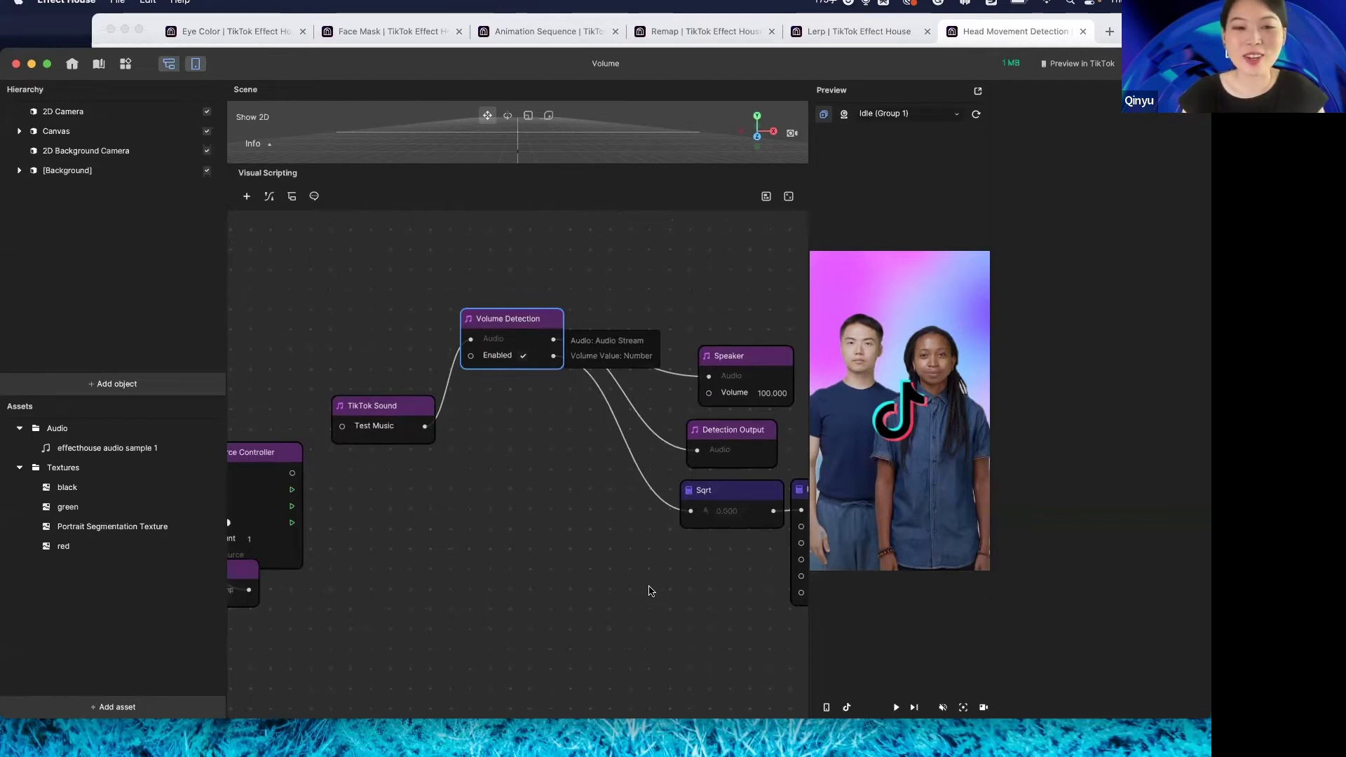
{"action": "scroll", "coordinate": [489, 417], "scroll_direction": "left", "scroll_amount": 3}
{"action": "left_click_drag", "start_coordinate": [466, 417], "coordinate": [451, 389]}
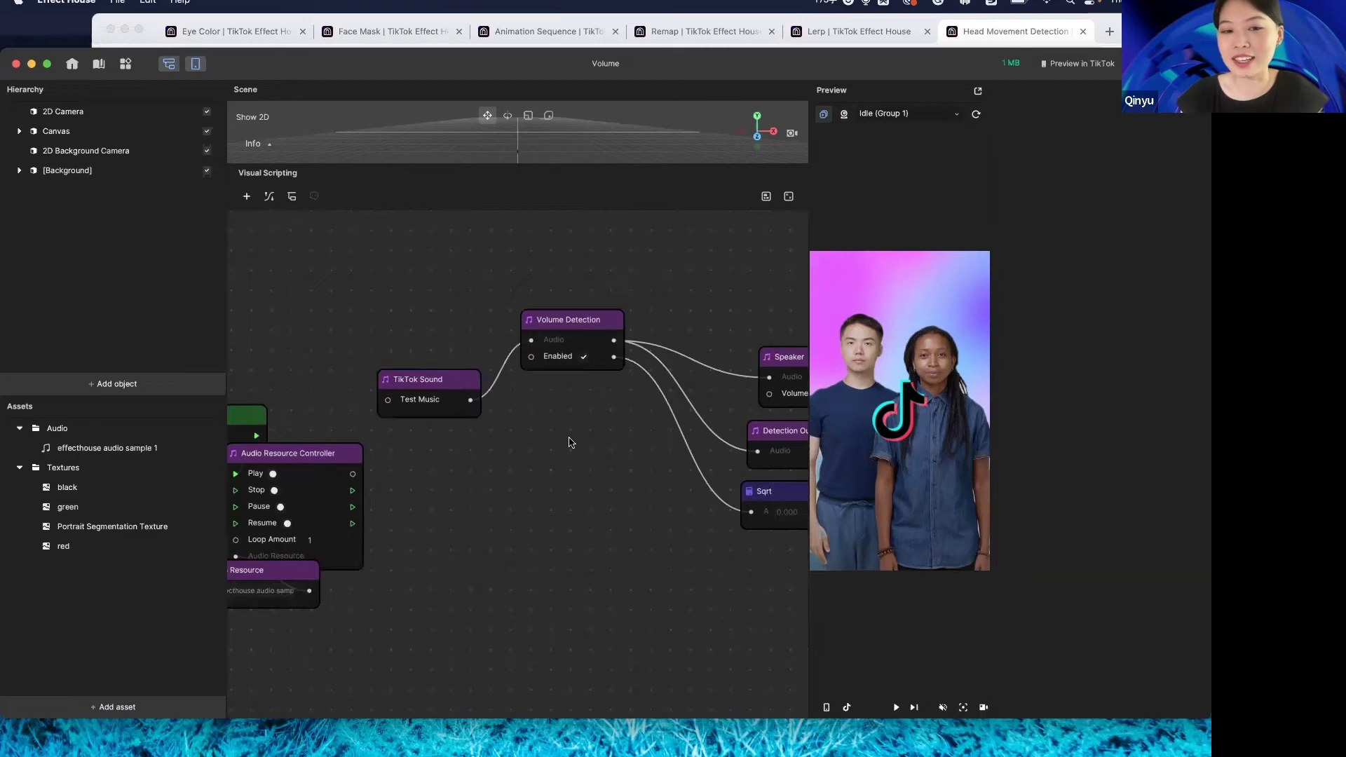
{"action": "left_click_drag", "start_coordinate": [571, 320], "coordinate": [547, 382]}
Space Volume Detection farther from TikTok Sound and raise both nodes in the graph
{"action": "scroll", "coordinate": [662, 388], "scroll_direction": "right", "scroll_amount": 3}
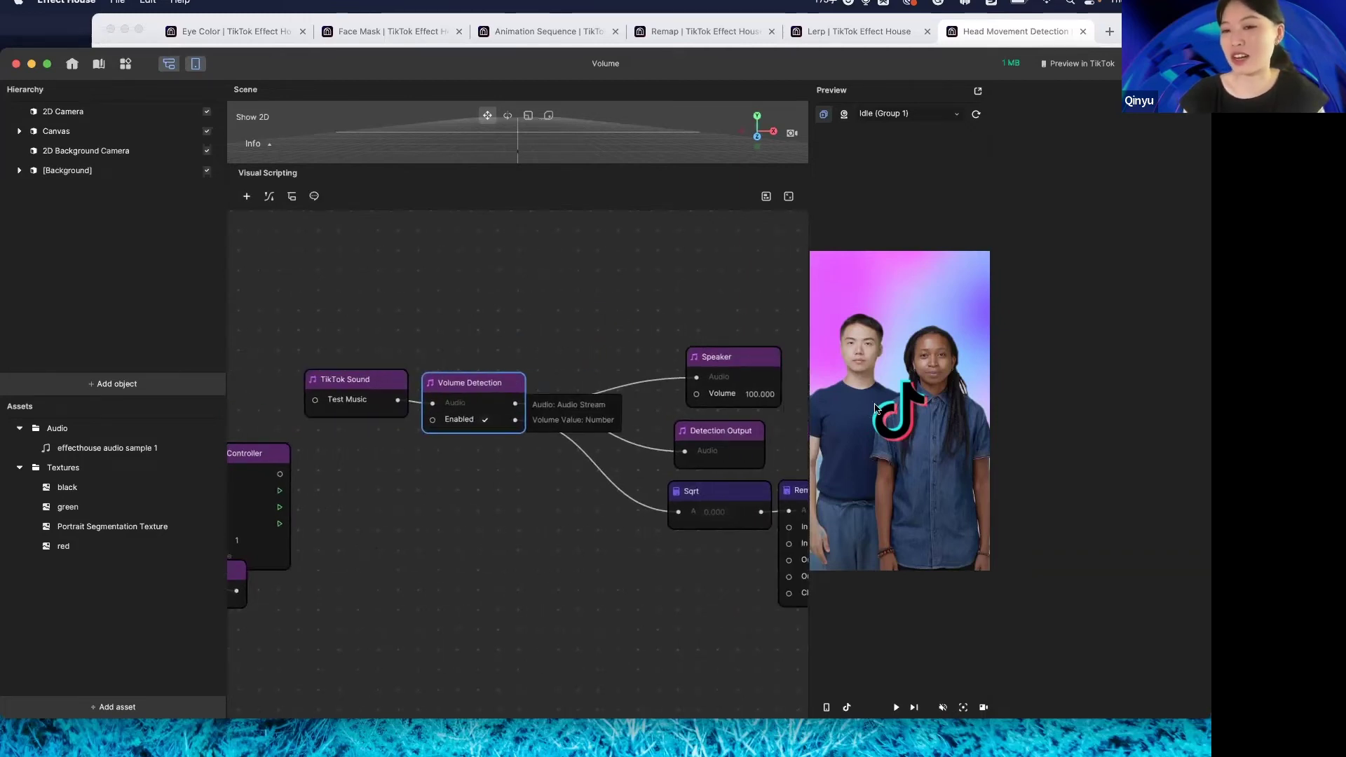
{"action": "scroll", "coordinate": [601, 534], "scroll_direction": "right", "scroll_amount": 3}
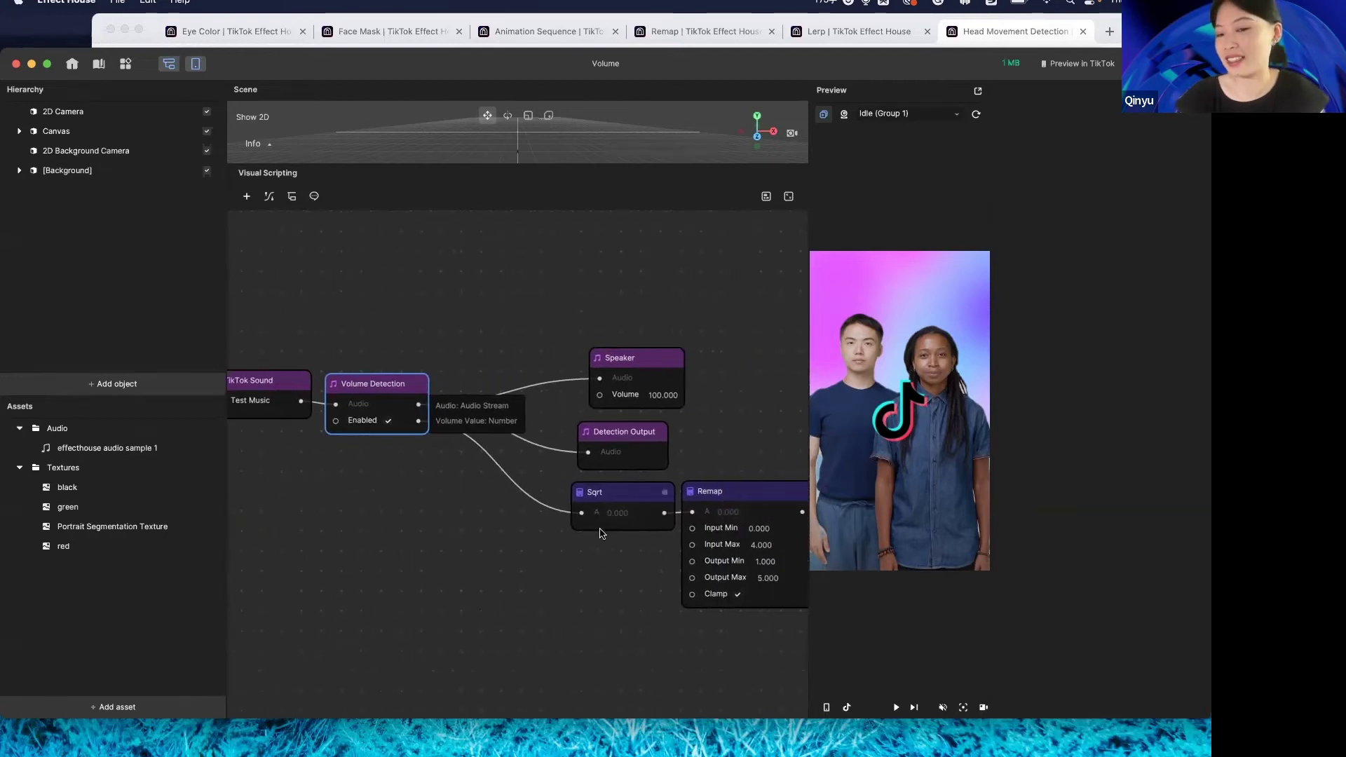
{"action": "scroll", "coordinate": [479, 554], "scroll_direction": "left", "scroll_amount": 4}
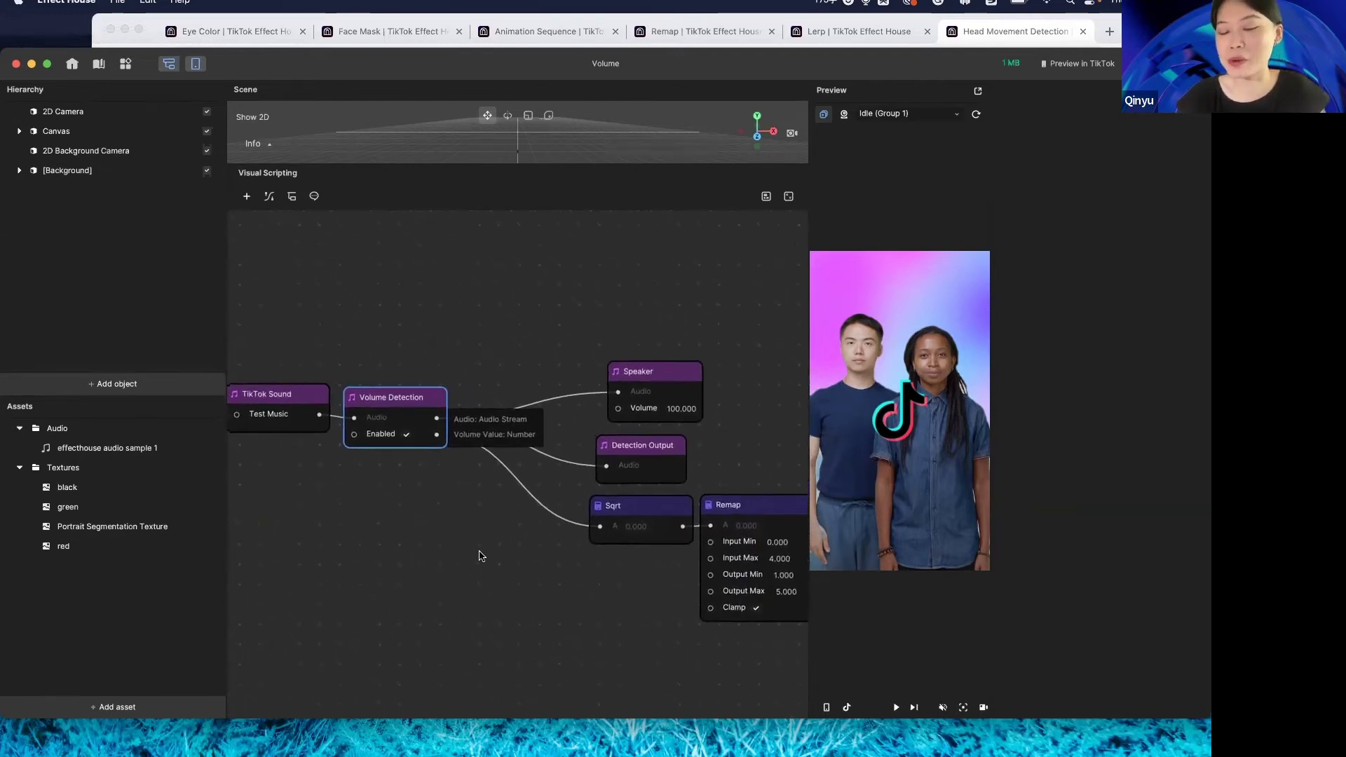
{"action": "scroll", "coordinate": [479, 556], "scroll_direction": "left", "scroll_amount": 1}
{"action": "left_click_drag", "start_coordinate": [518, 399], "coordinate": [561, 375]}
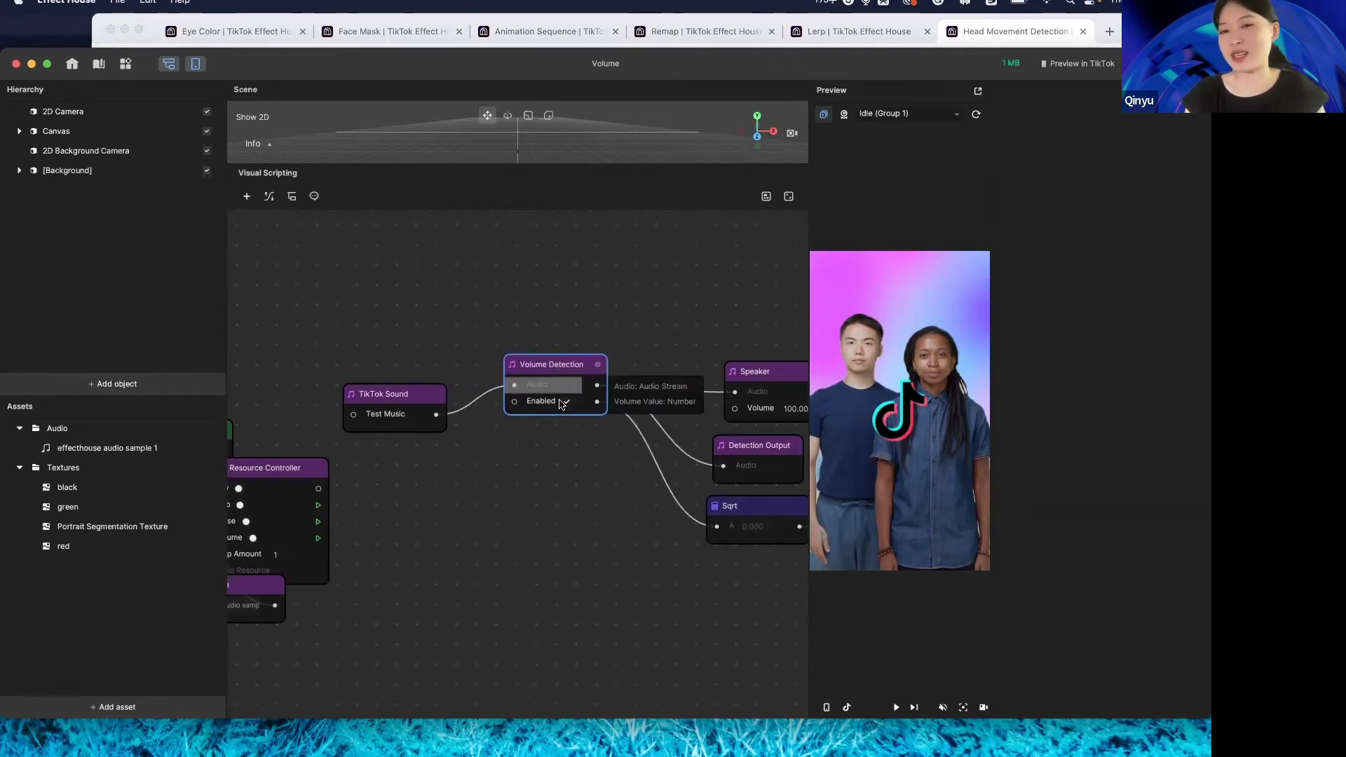
{"action": "left_click_drag", "start_coordinate": [430, 395], "coordinate": [446, 342]}
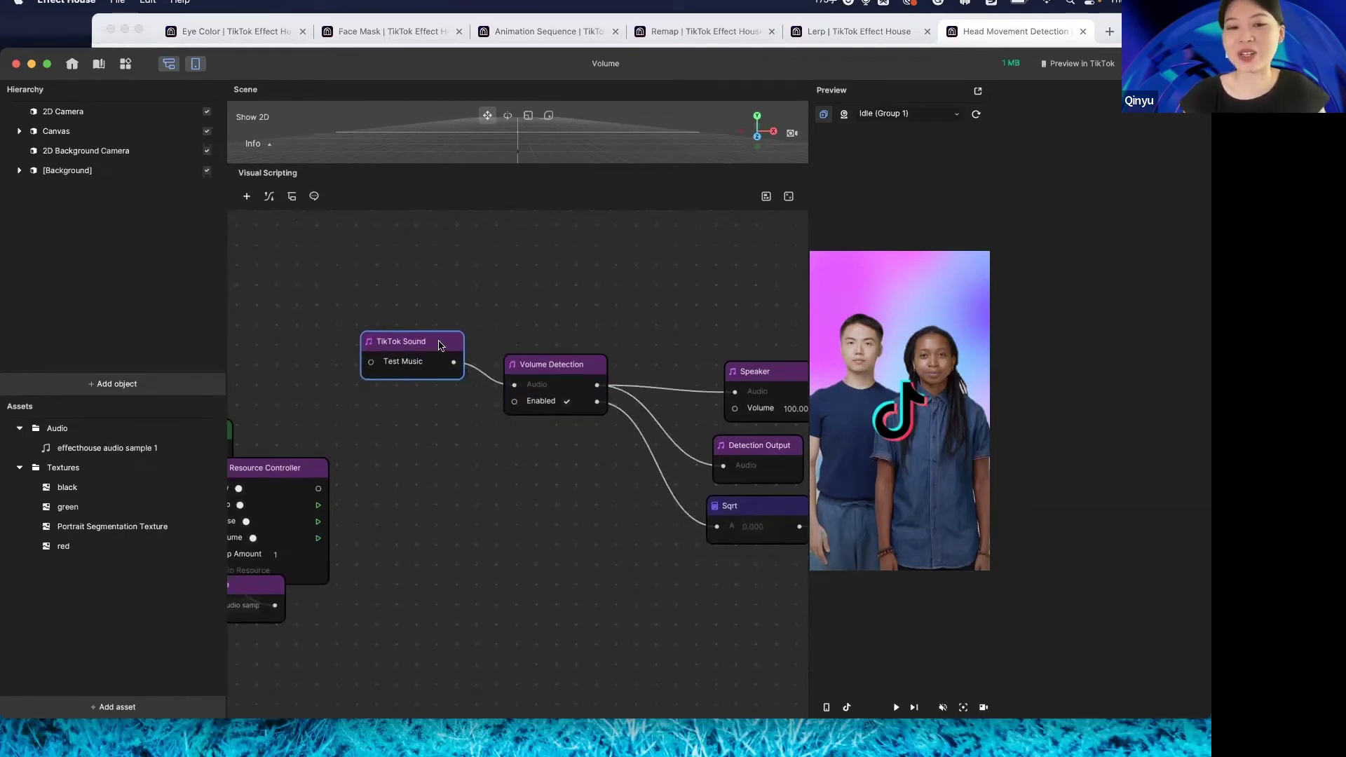
{"action": "left_click_drag", "start_coordinate": [584, 354], "coordinate": [568, 321]}
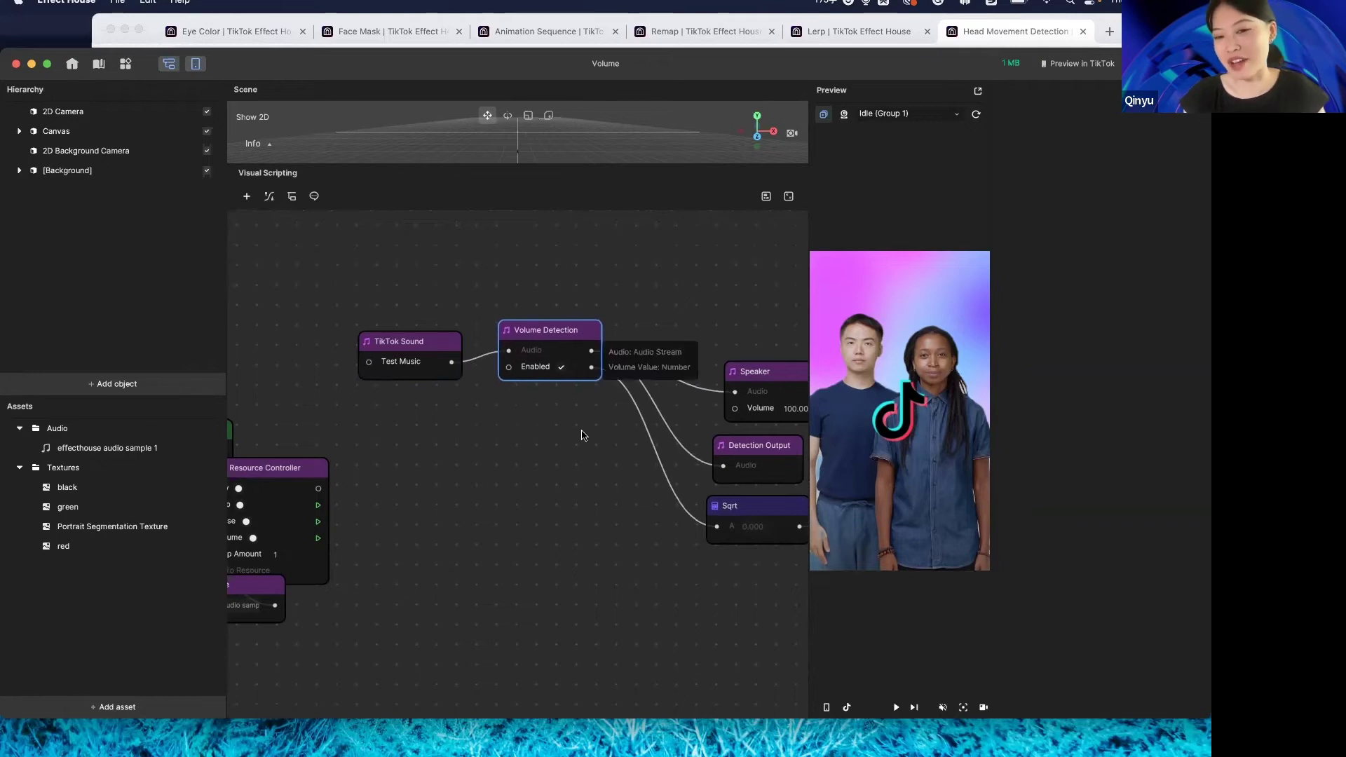
Rearrange Speaker and Detection Output close after Volume Detection, and align TikTok Sound level with Volume Detection
{"action": "scroll", "coordinate": [631, 435], "scroll_direction": "right", "scroll_amount": 5}
{"action": "left_click_drag", "start_coordinate": [651, 381], "coordinate": [598, 329]}
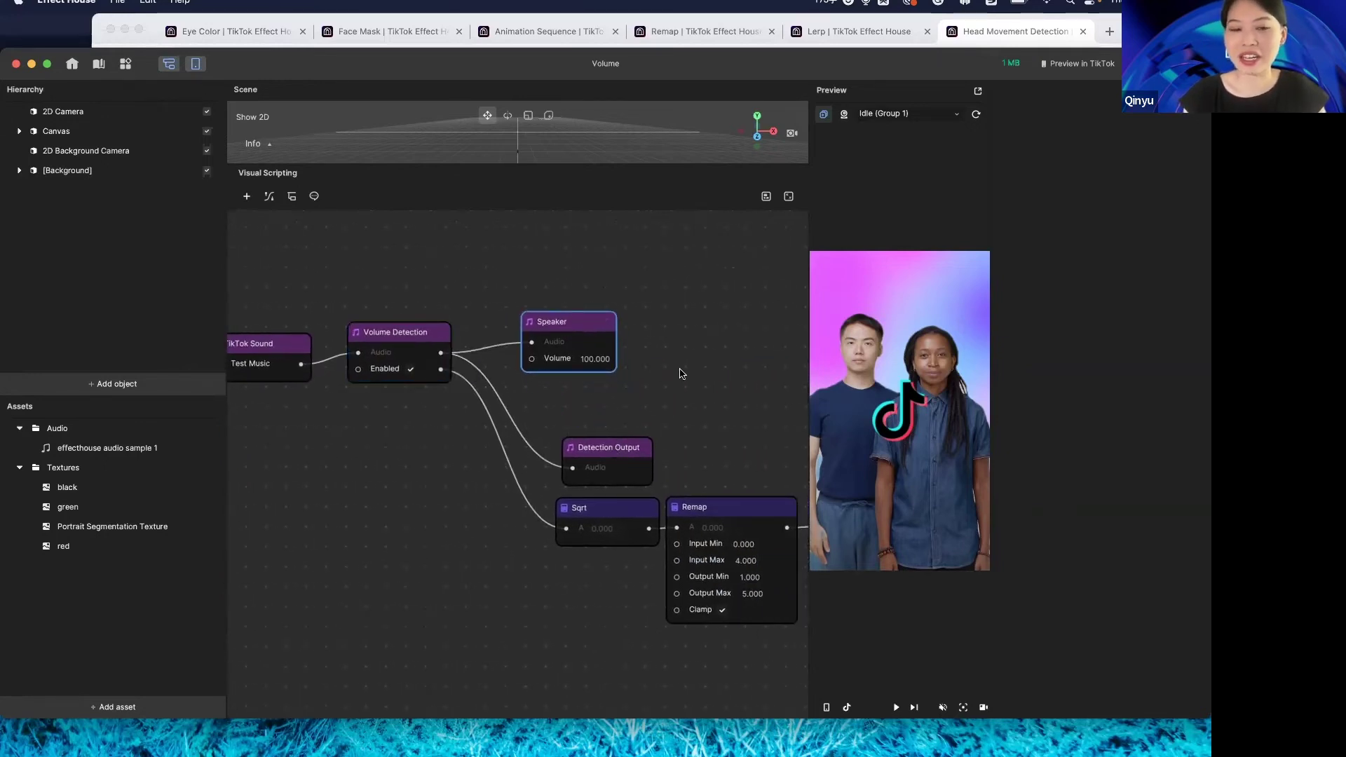
{"action": "left_click_drag", "start_coordinate": [423, 334], "coordinate": [424, 425]}
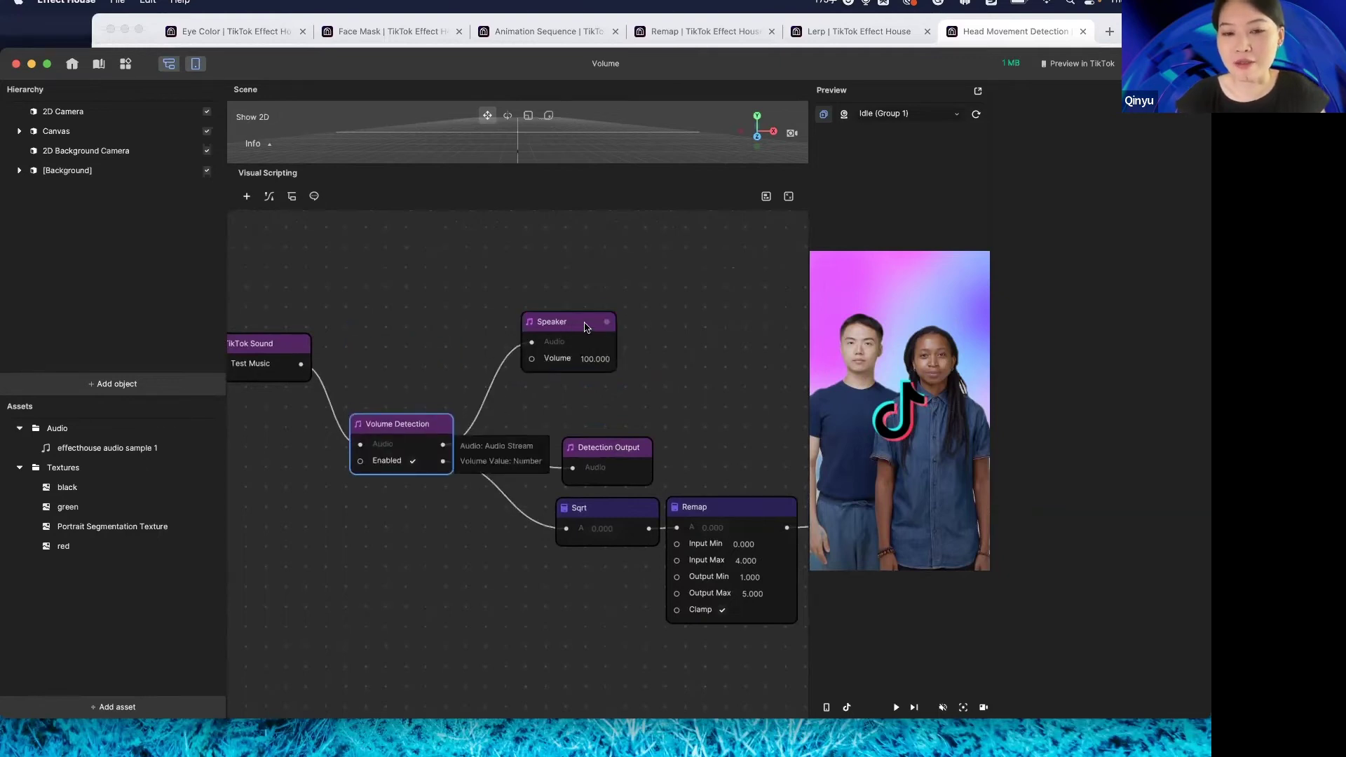
{"action": "left_click_drag", "start_coordinate": [586, 328], "coordinate": [605, 294]}
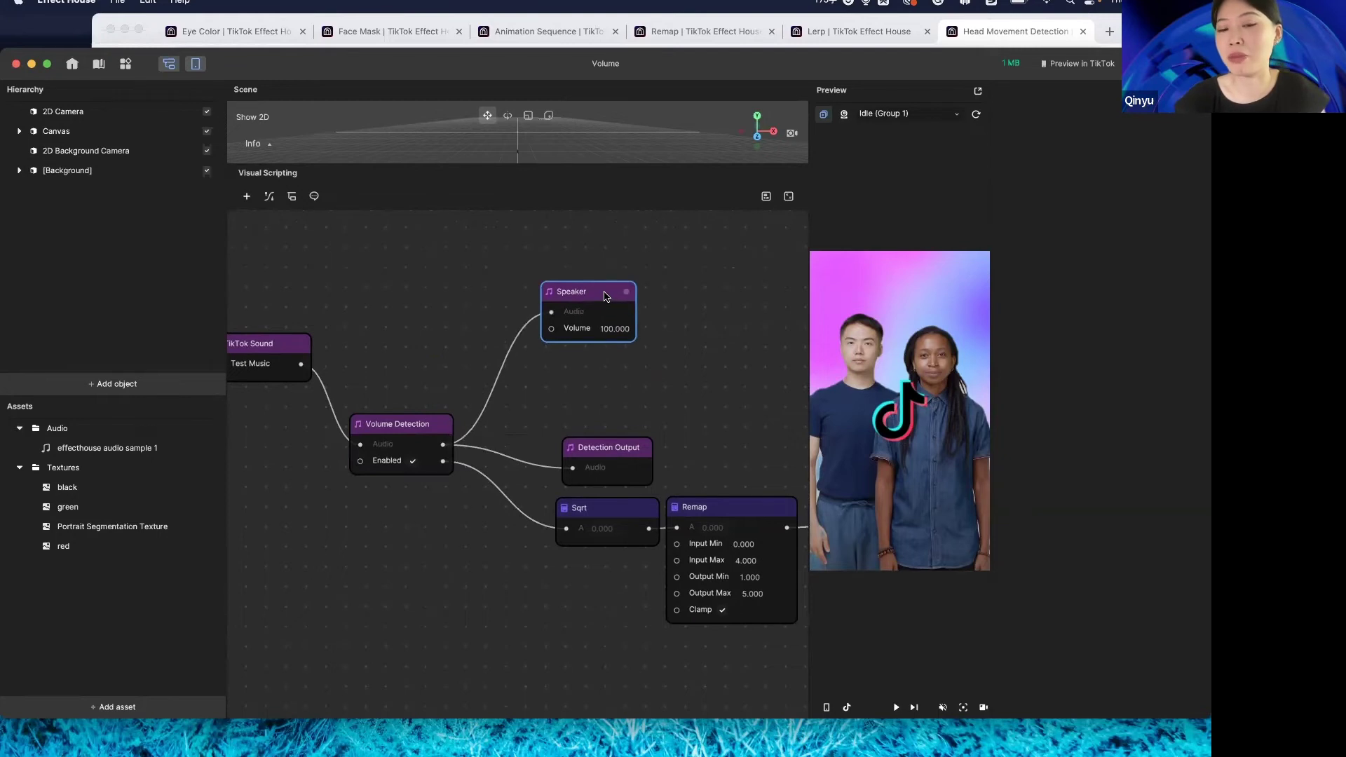
{"action": "left_click_drag", "start_coordinate": [576, 440], "coordinate": [515, 409]}
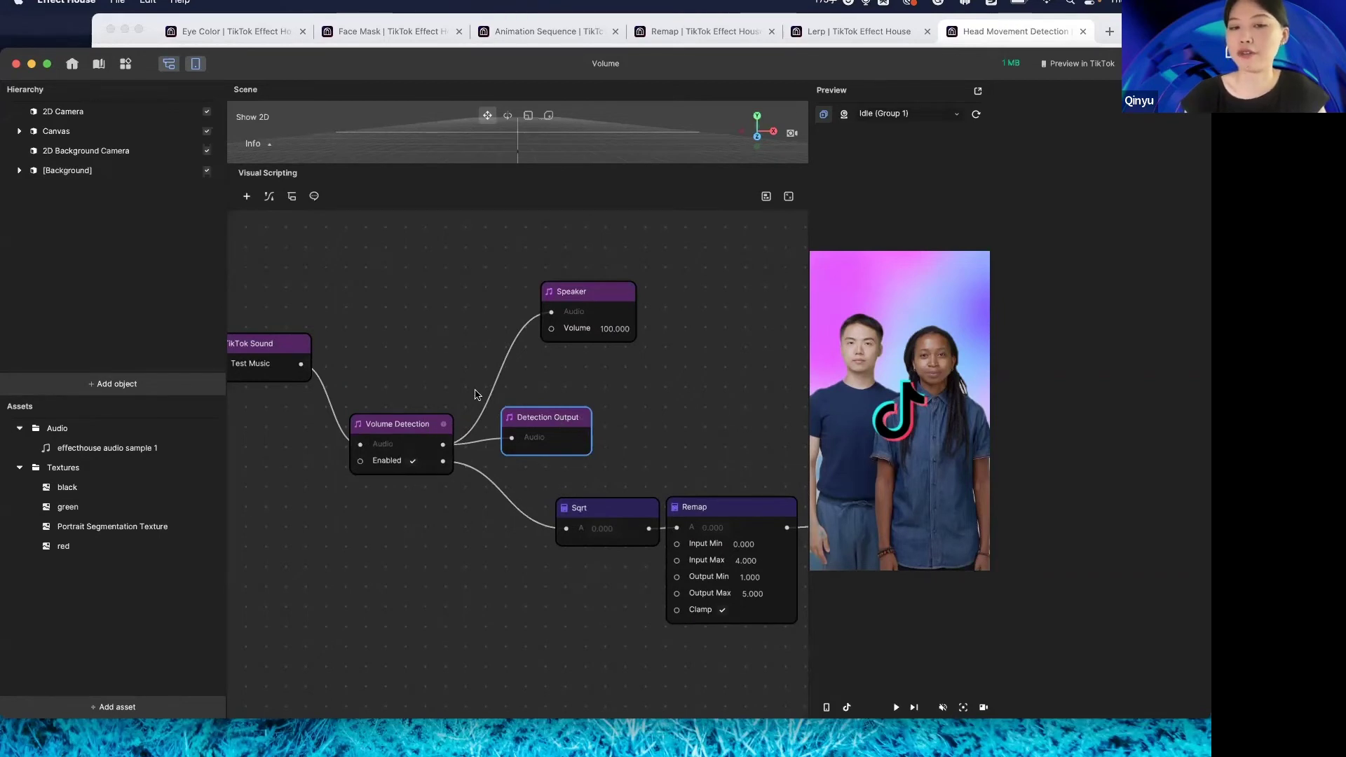
{"action": "left_click_drag", "start_coordinate": [605, 293], "coordinate": [562, 344]}
{"action": "left_click_drag", "start_coordinate": [268, 353], "coordinate": [274, 432]}
Browse the Audio category of available nodes and read the Pitch Detection and Spectrum Detection descriptions without adding a node
{"action": "scroll", "coordinate": [392, 334], "scroll_direction": "left", "scroll_amount": 5}
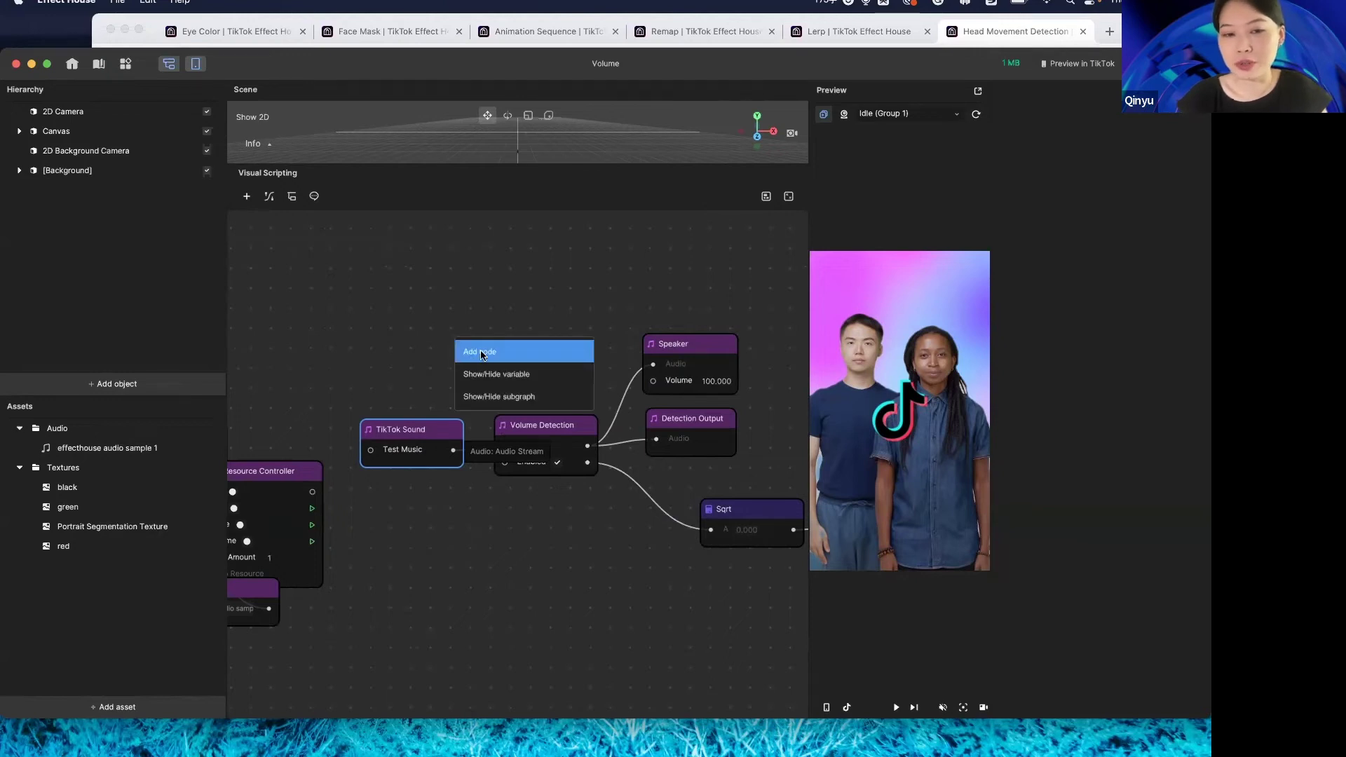
{"action": "left_click", "coordinate": [482, 359]}
{"action": "mouse_move", "coordinate": [498, 545]}
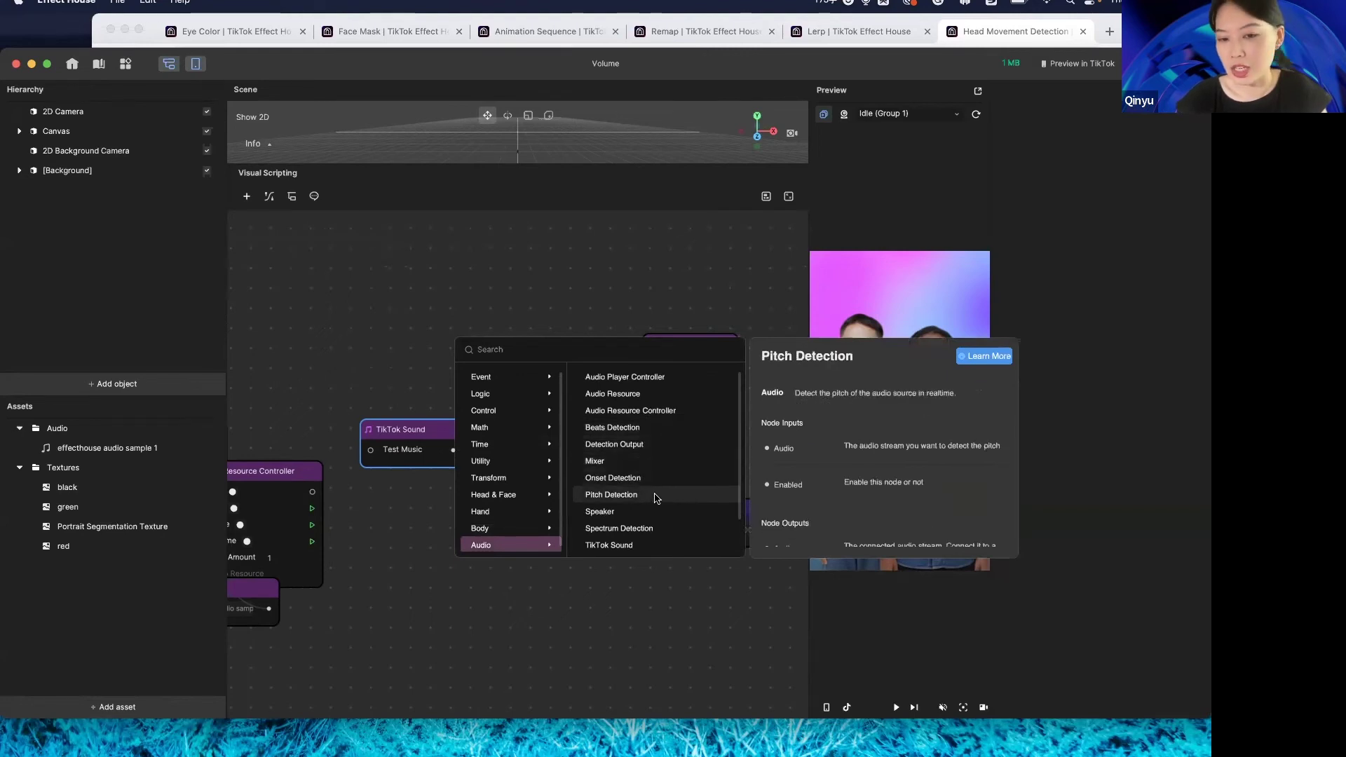
{"action": "scroll", "coordinate": [658, 499], "scroll_direction": "down", "scroll_amount": 2}
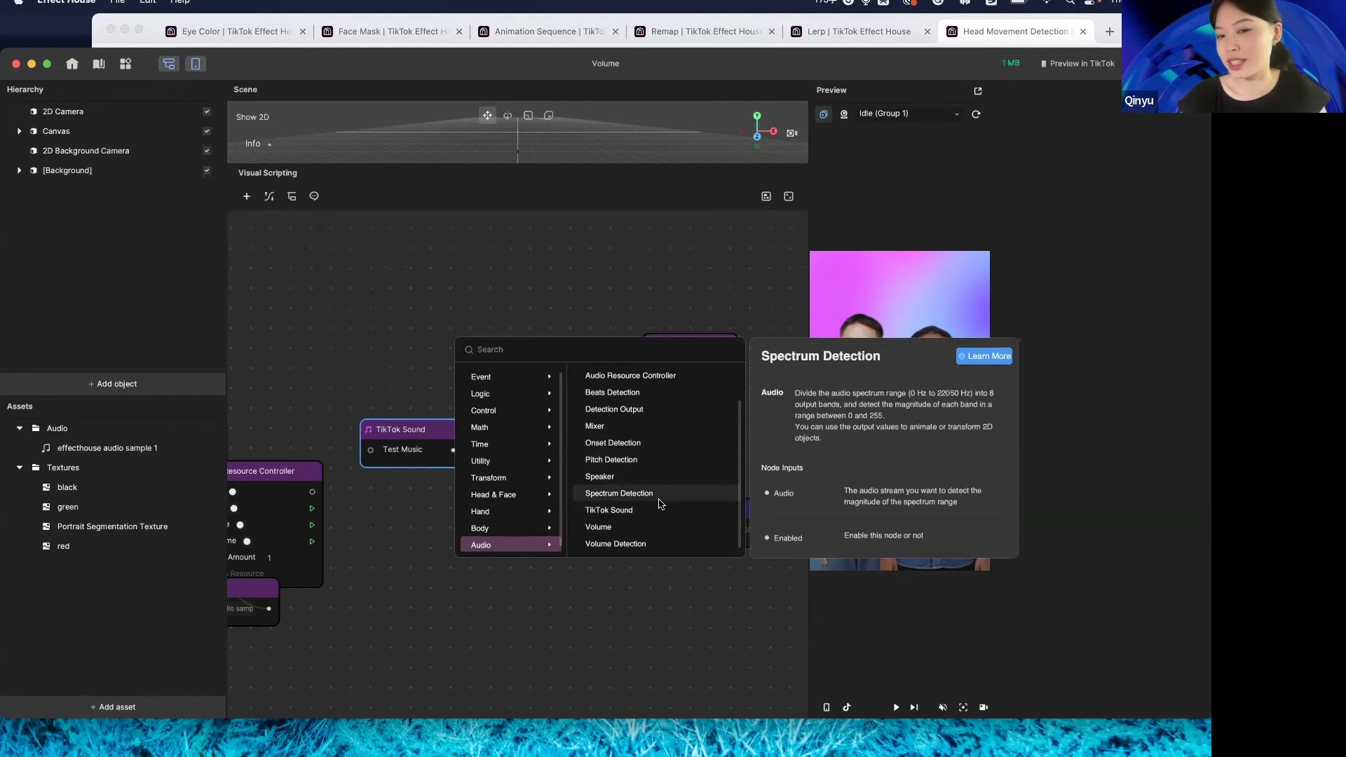
{"action": "left_click", "coordinate": [637, 292]}
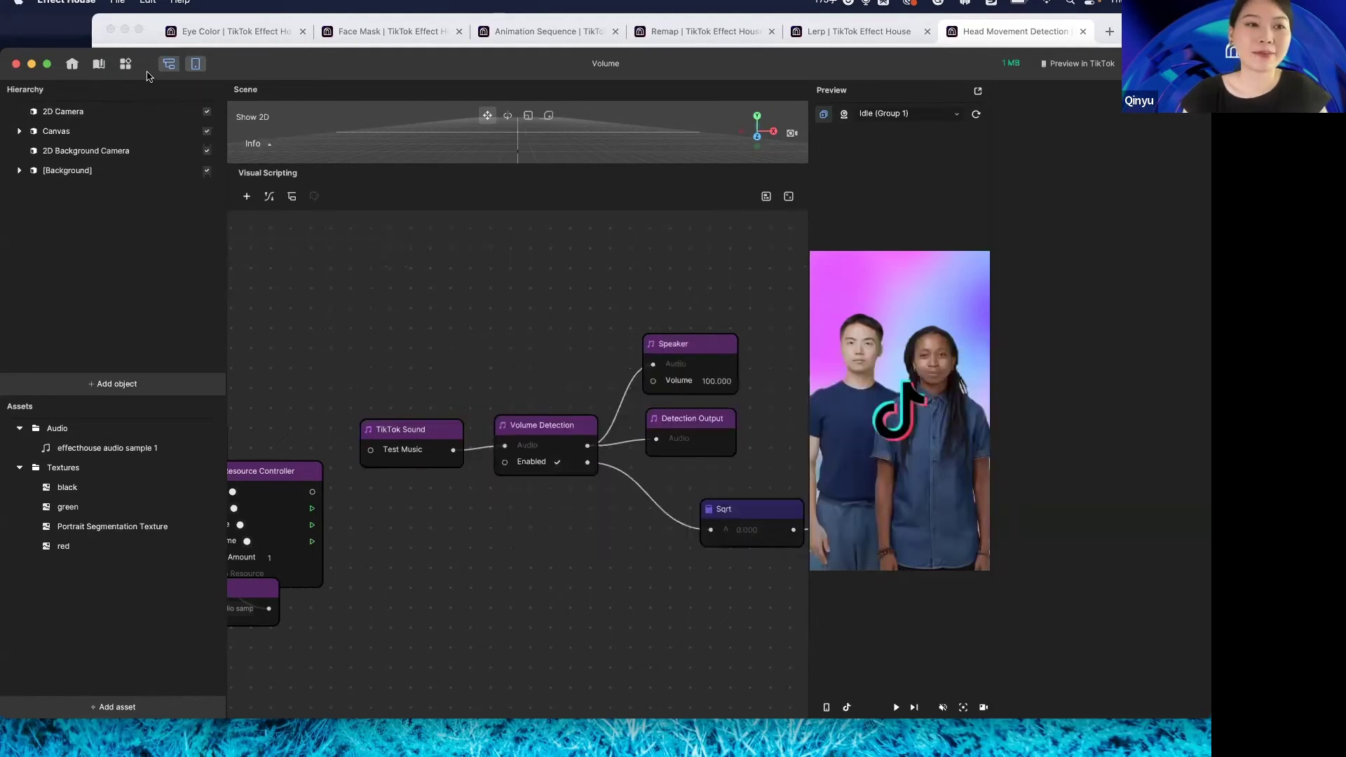
Return to the home screen, discard the changes to the Volume project, and open the Live Demo v150 project
{"action": "left_click", "coordinate": [73, 68]}
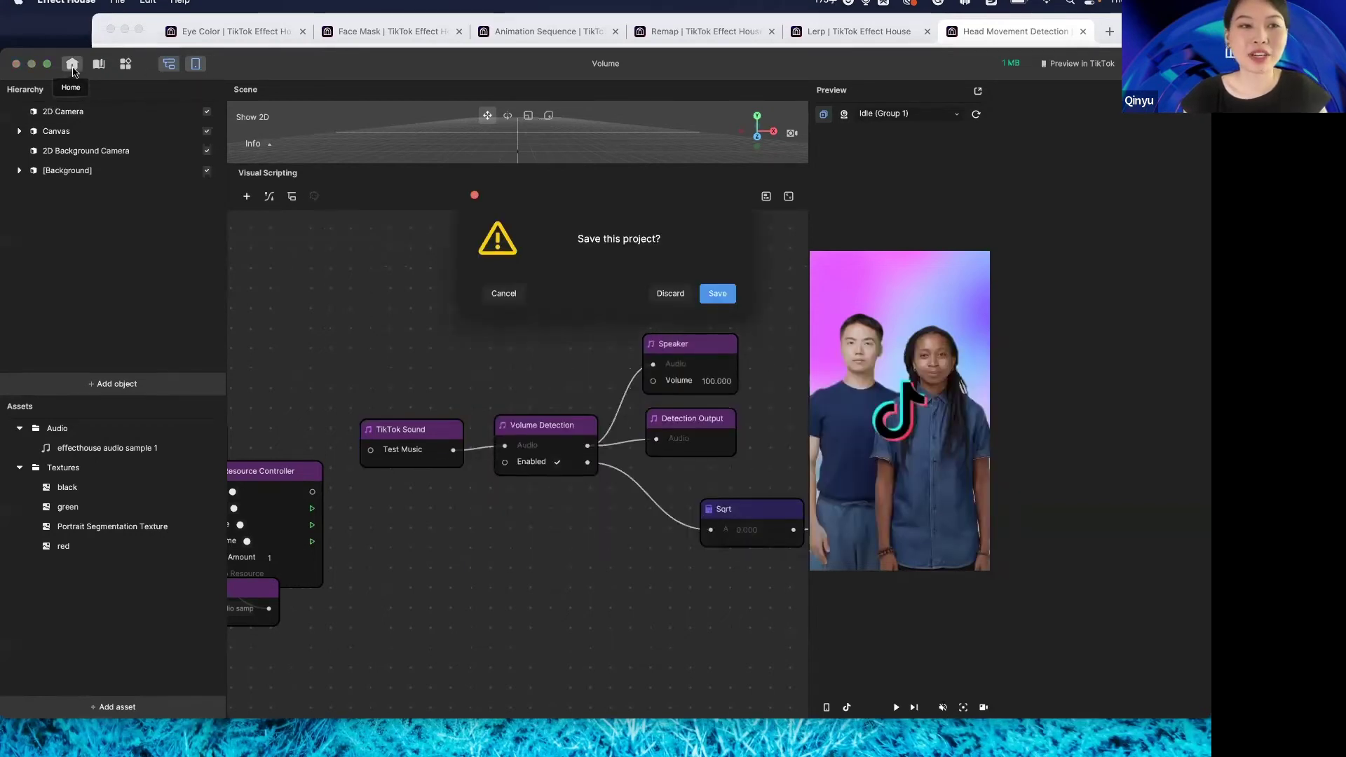
{"action": "left_click", "coordinate": [670, 294]}
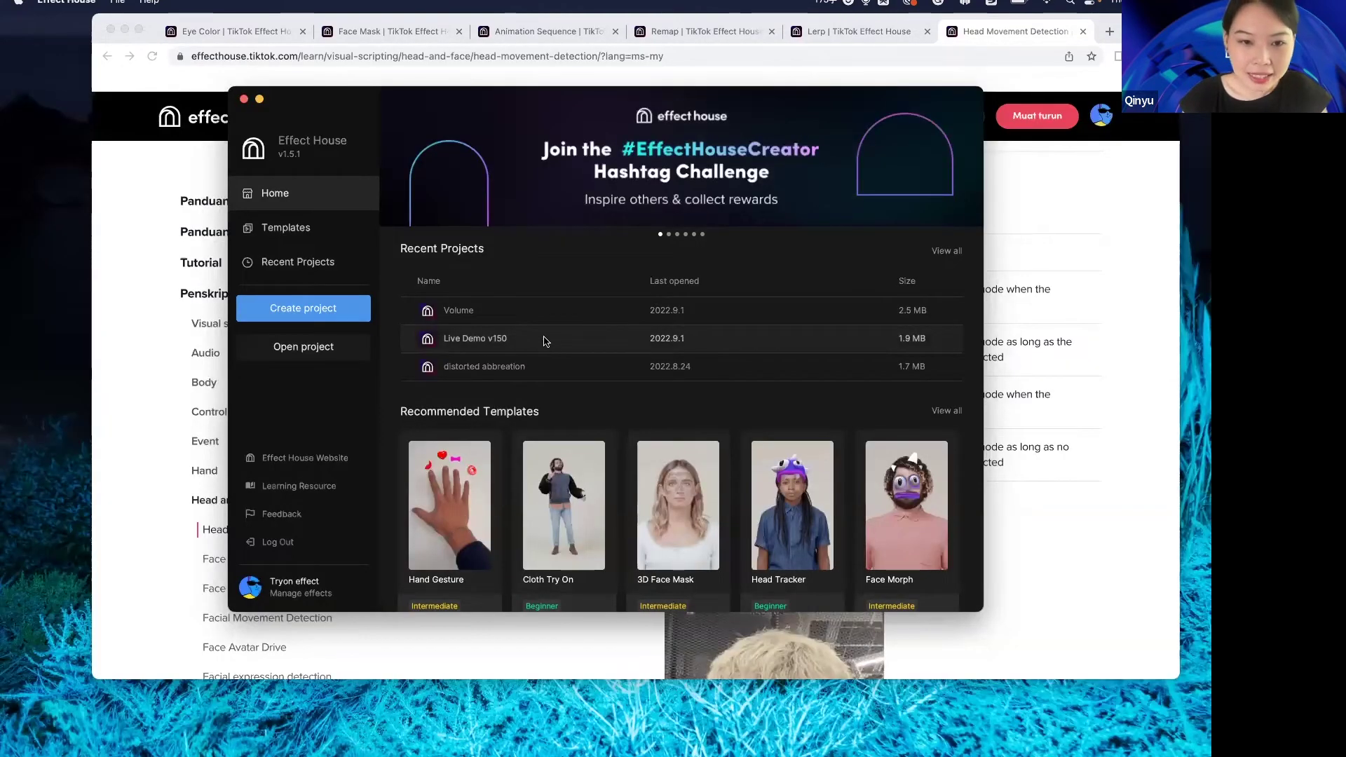
{"action": "double_click", "coordinate": [544, 341]}
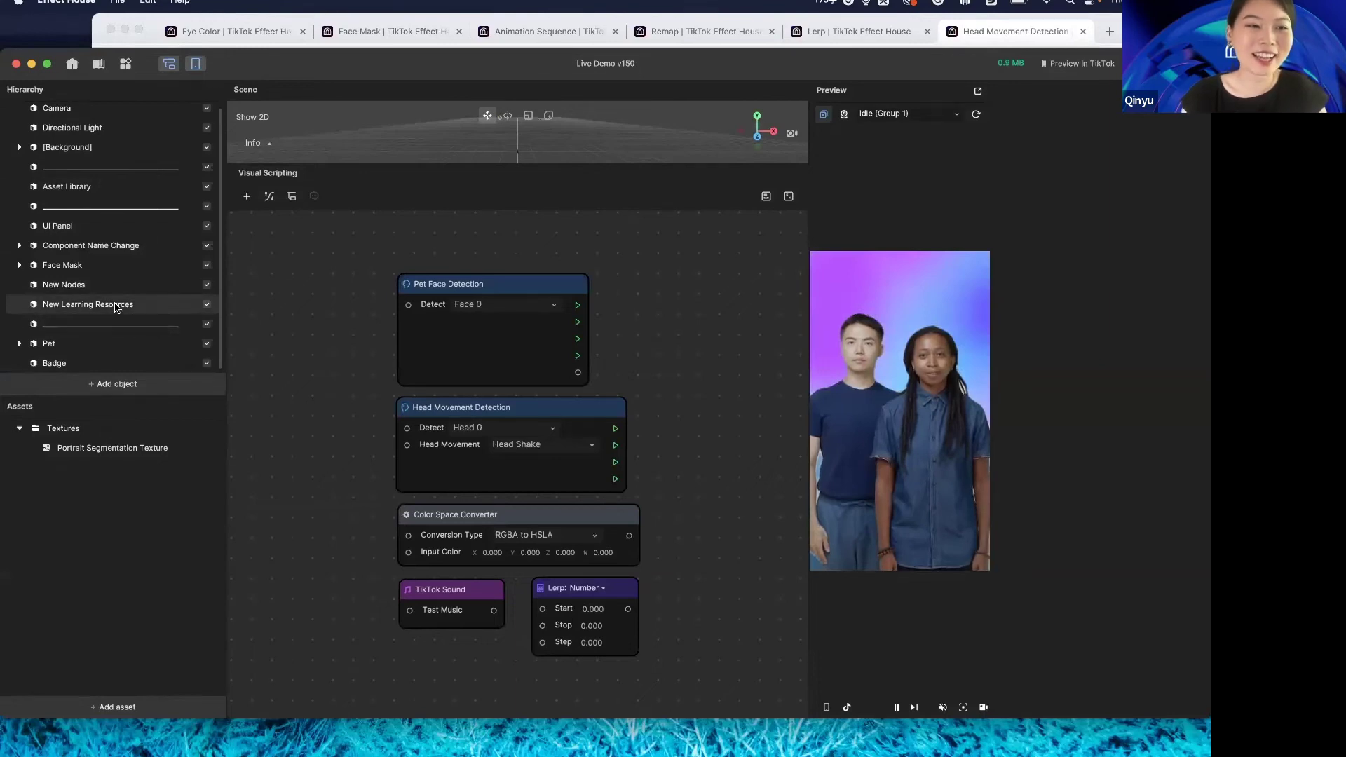
Switch to Chrome, lower its window, and look through the Lerp guide's description, inputs and node graph examples
{"action": "left_click", "coordinate": [155, 21]}
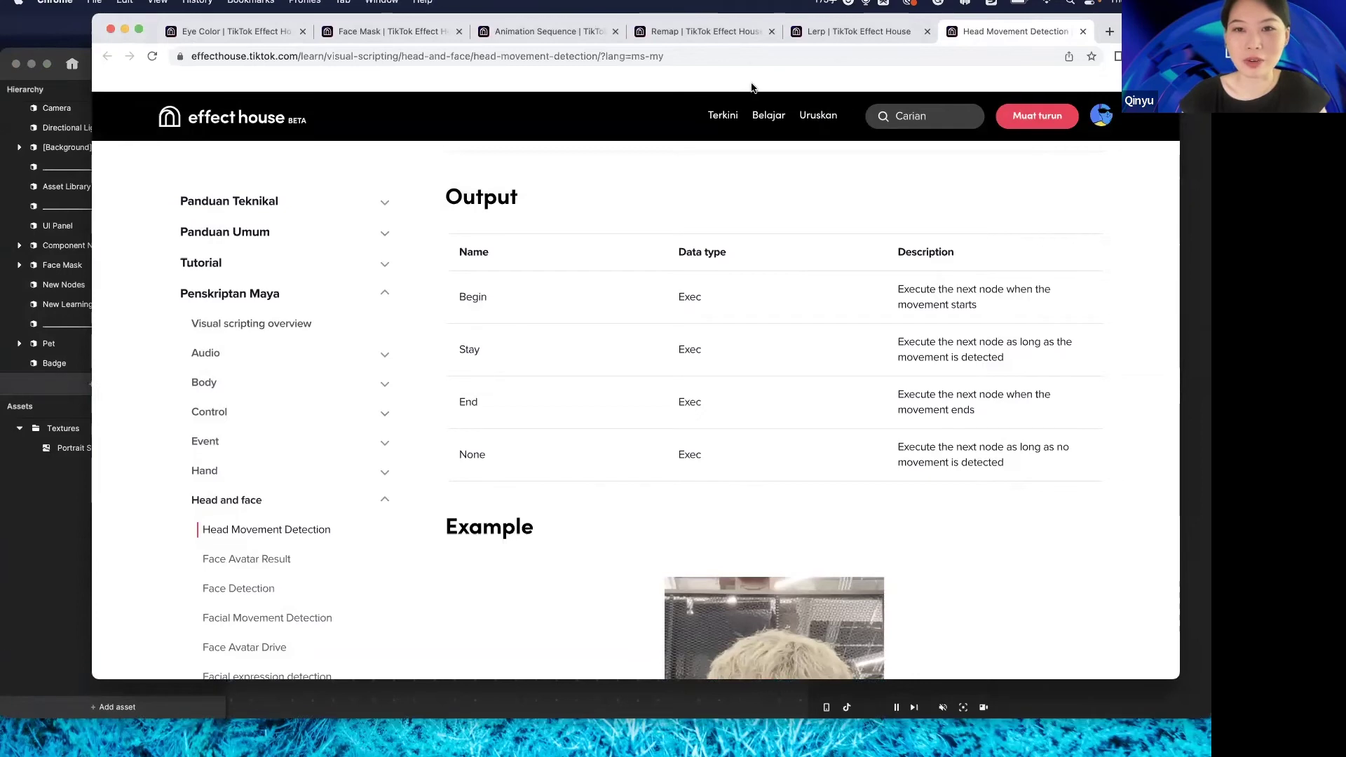
{"action": "left_click_drag", "start_coordinate": [151, 23], "coordinate": [121, 148]}
{"action": "left_click", "coordinate": [827, 155]}
{"action": "scroll", "coordinate": [710, 487], "scroll_direction": "down", "scroll_amount": 15}
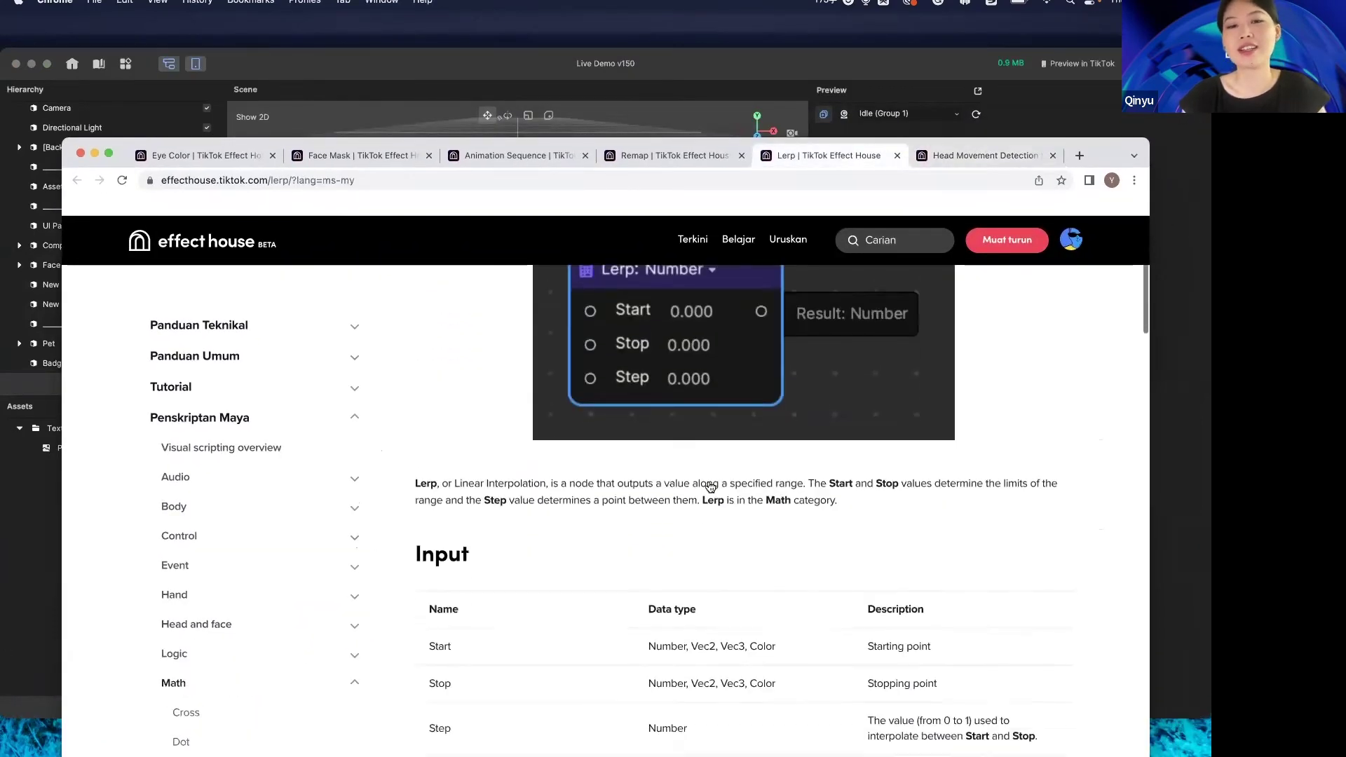
{"action": "scroll", "coordinate": [710, 487], "scroll_direction": "down", "scroll_amount": 5}
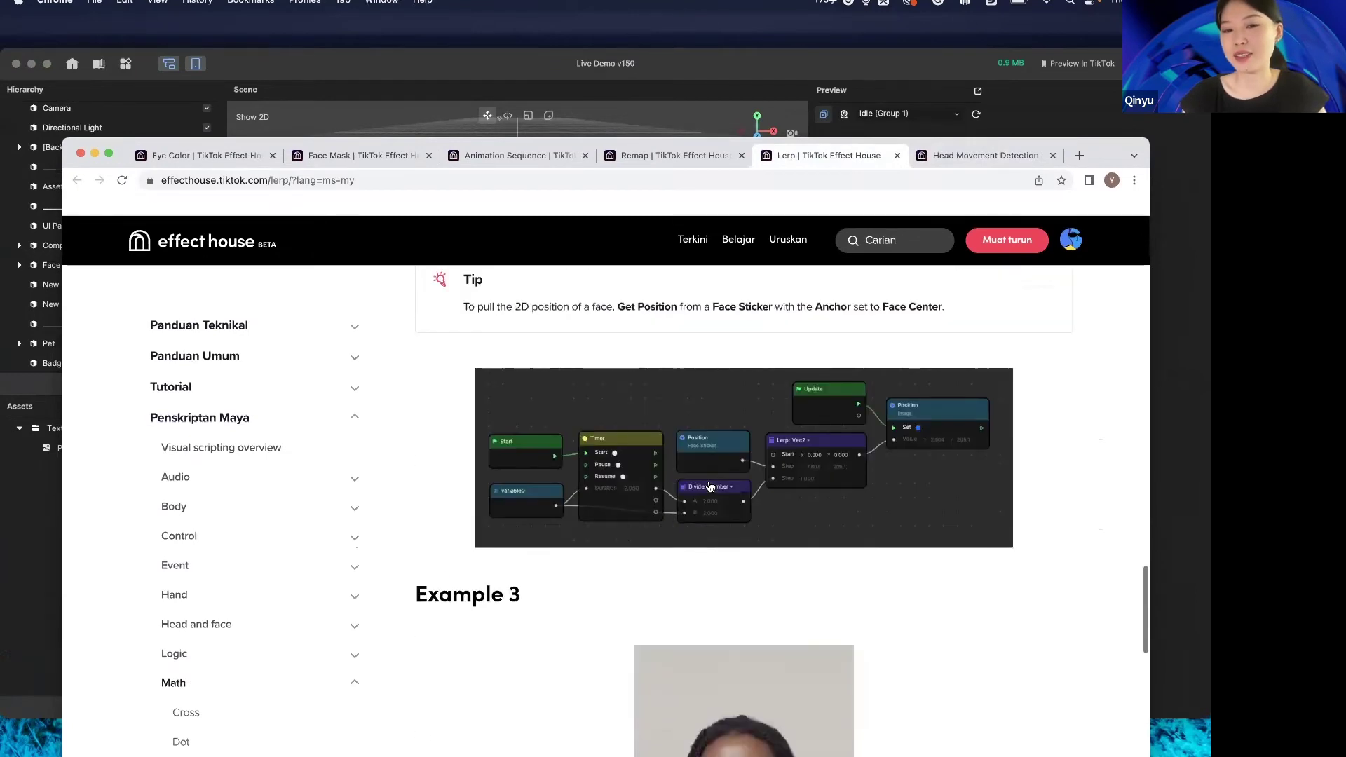
{"action": "scroll", "coordinate": [711, 487], "scroll_direction": "up", "scroll_amount": 1}
{"action": "scroll", "coordinate": [711, 487], "scroll_direction": "down", "scroll_amount": 5}
{"action": "scroll", "coordinate": [711, 486], "scroll_direction": "down", "scroll_amount": 4}
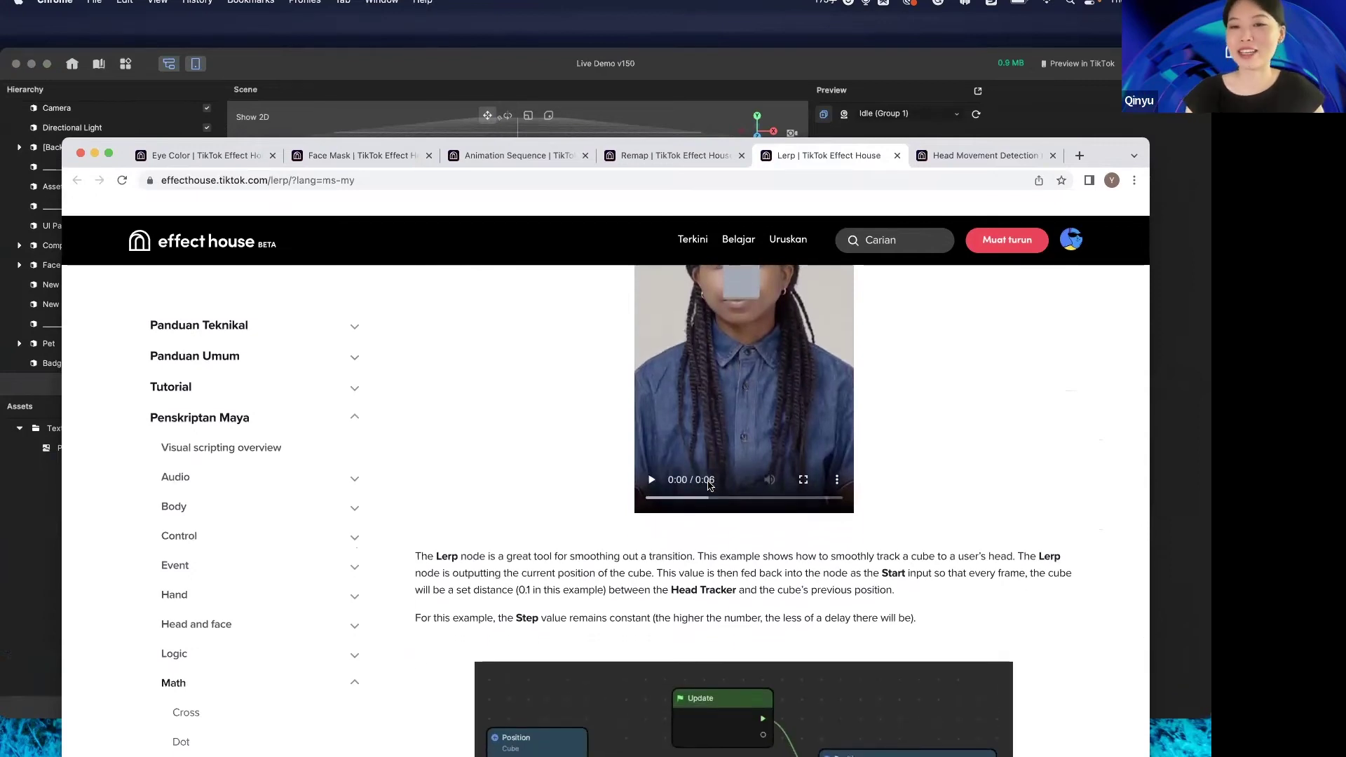
{"action": "scroll", "coordinate": [709, 484], "scroll_direction": "down", "scroll_amount": 8}
{"action": "scroll", "coordinate": [708, 484], "scroll_direction": "up", "scroll_amount": 14}
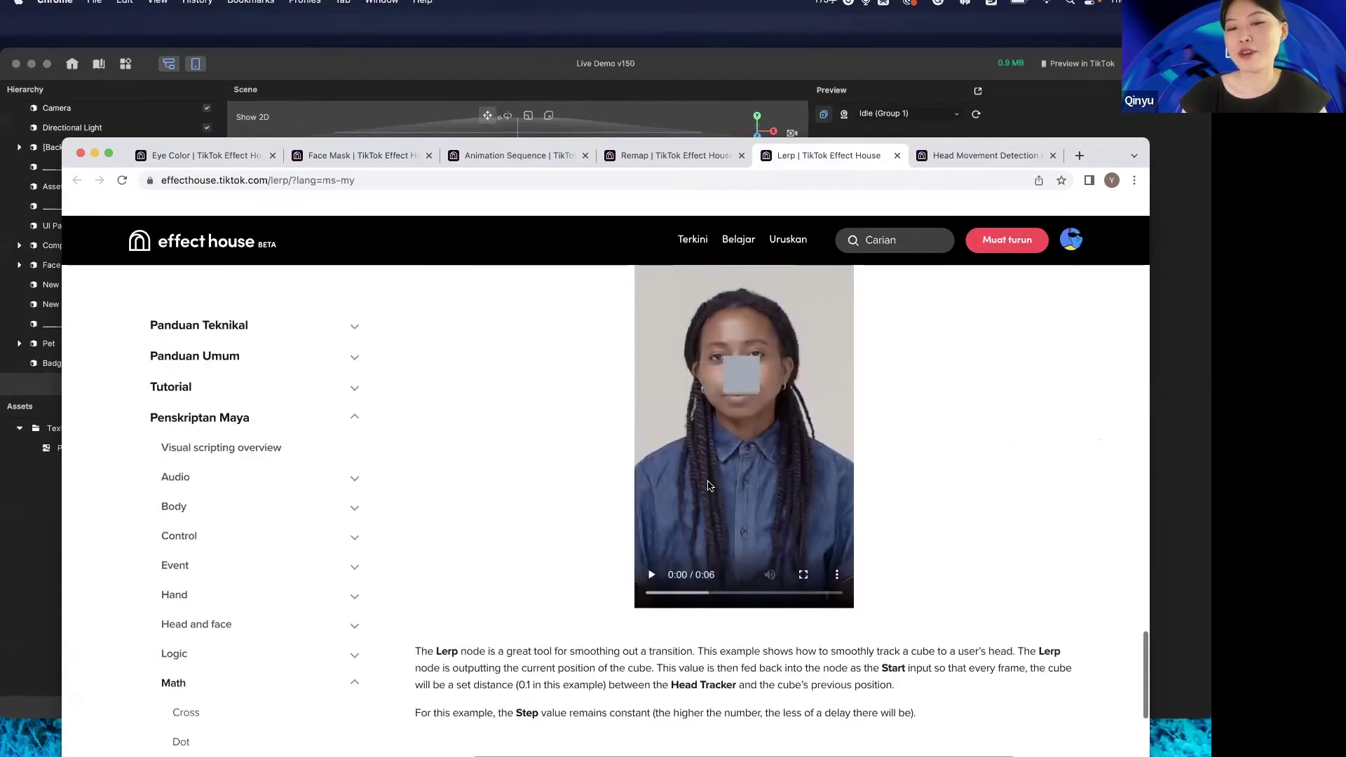
{"action": "scroll", "coordinate": [708, 484], "scroll_direction": "up", "scroll_amount": 13}
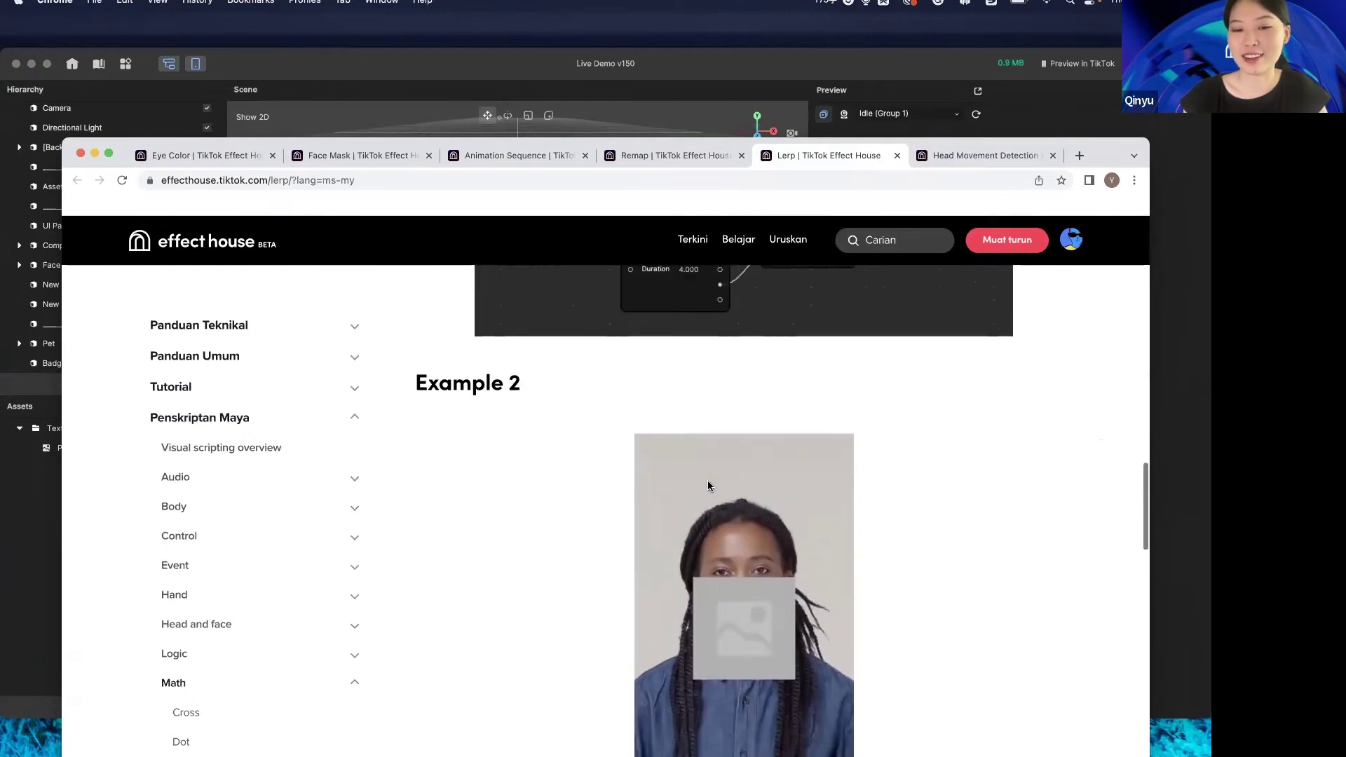
{"action": "scroll", "coordinate": [708, 484], "scroll_direction": "down", "scroll_amount": 9}
{"action": "scroll", "coordinate": [708, 485], "scroll_direction": "up", "scroll_amount": 8}
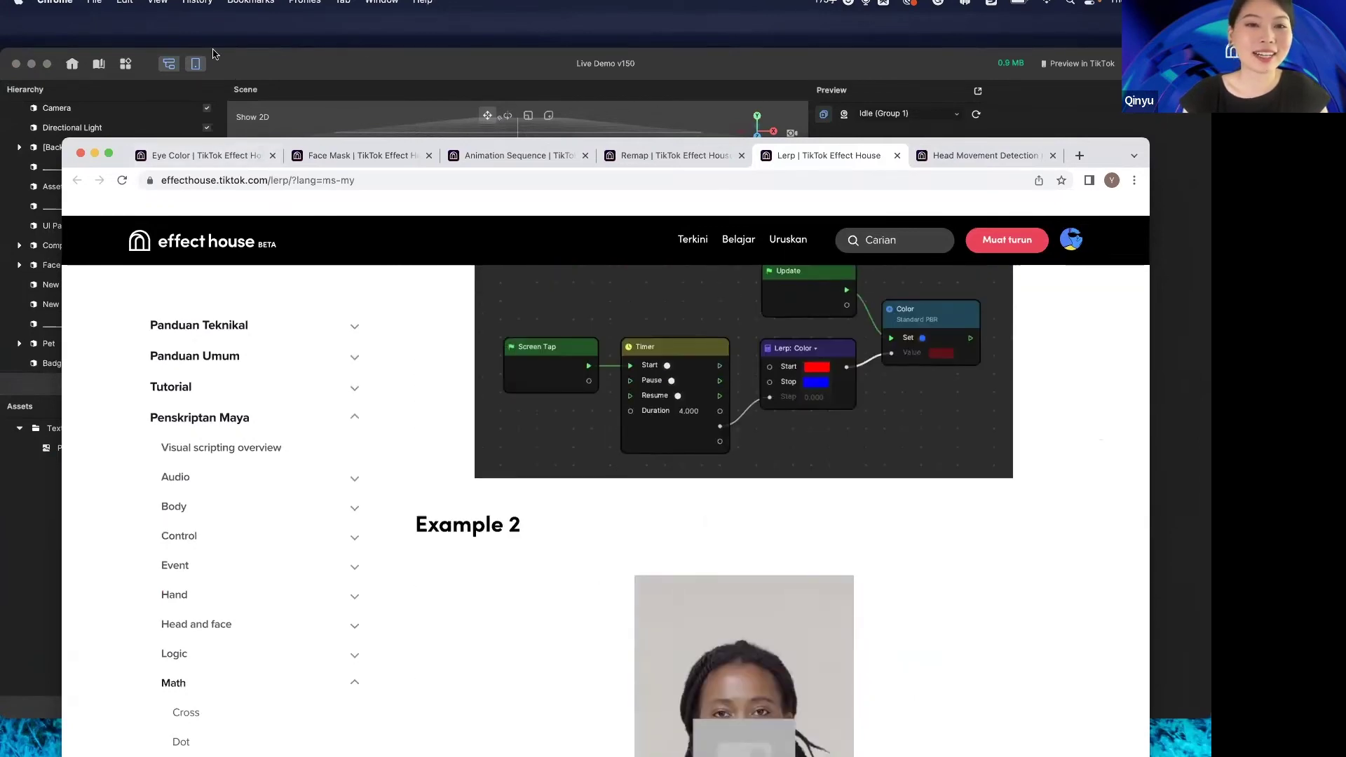
Open the Animation Sequence guide and skim its Import Texture Sequence and Asset requirements sections
{"action": "left_click", "coordinate": [514, 157]}
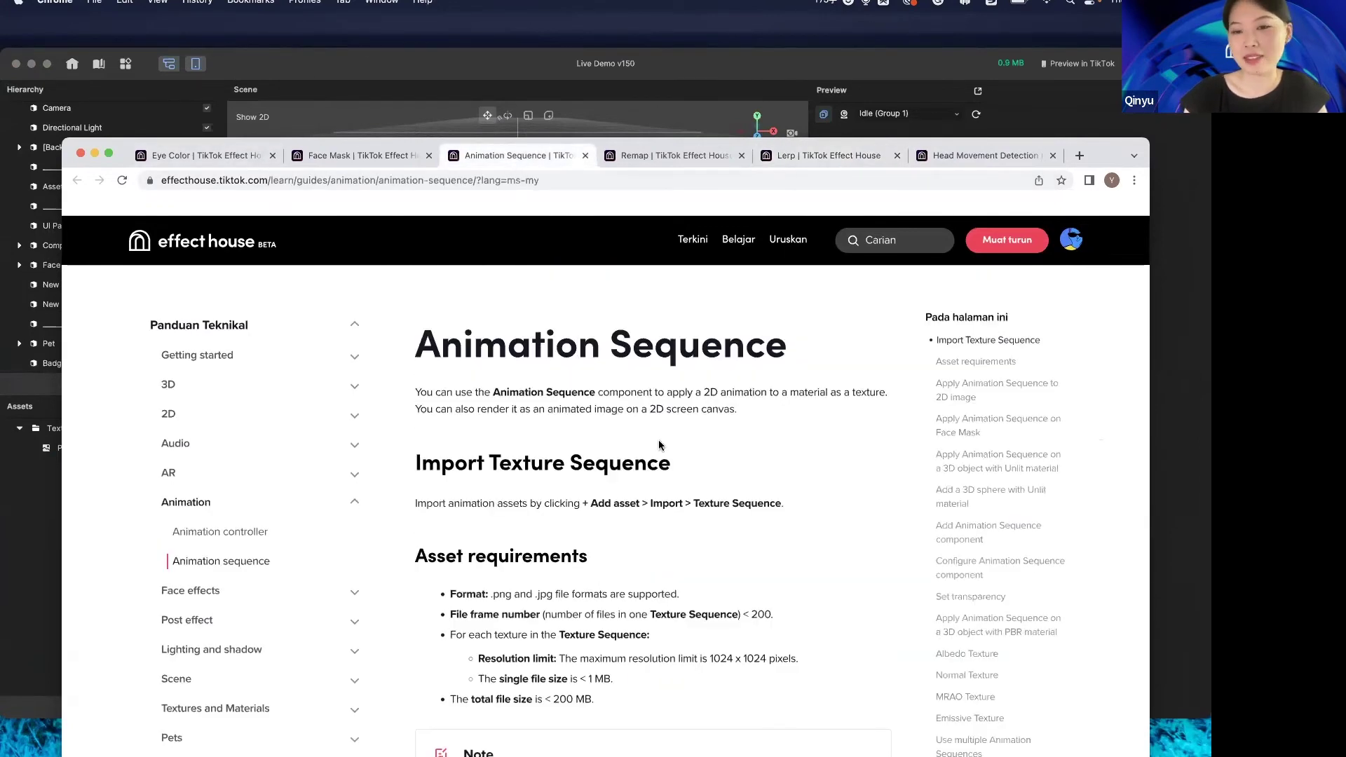
{"action": "scroll", "coordinate": [666, 463], "scroll_direction": "down", "scroll_amount": 1}
{"action": "scroll", "coordinate": [861, 531], "scroll_direction": "down", "scroll_amount": 3}
{"action": "scroll", "coordinate": [860, 531], "scroll_direction": "up", "scroll_amount": 4}
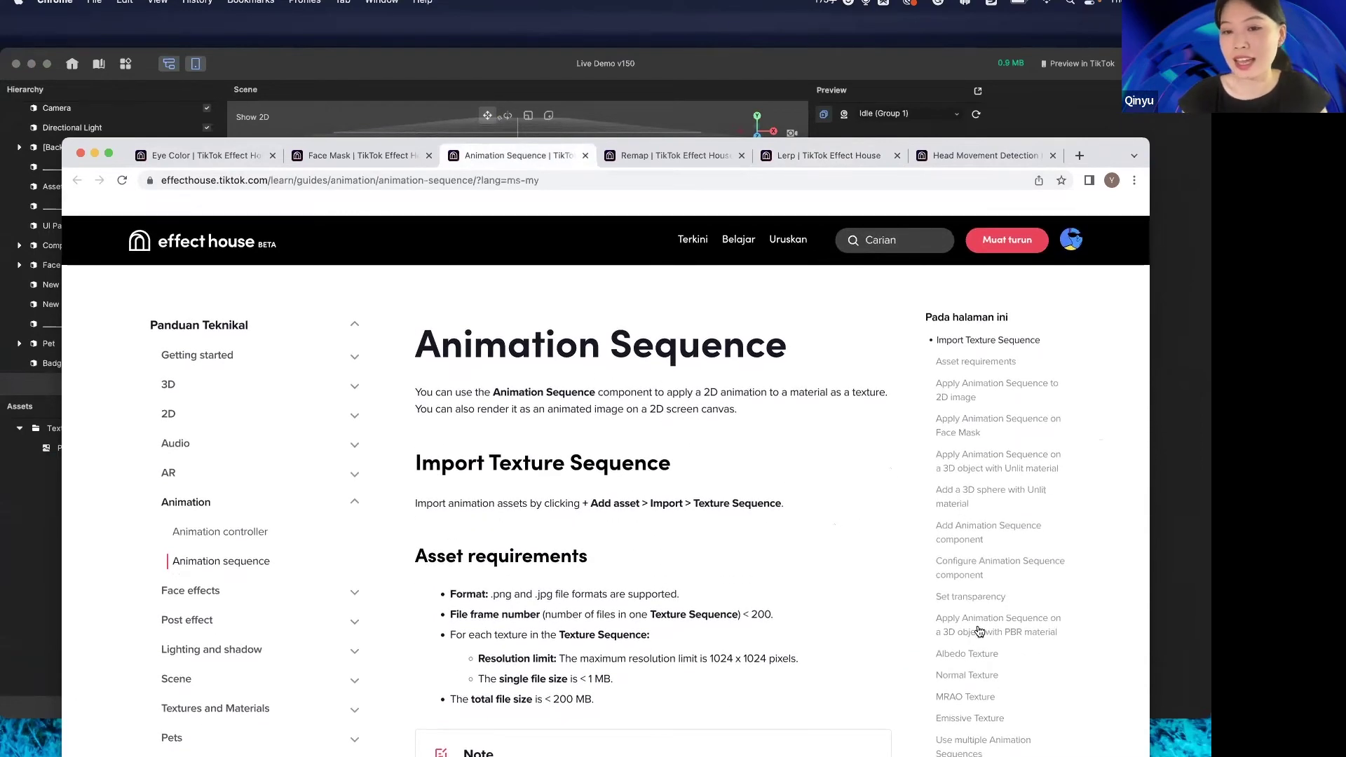
Look through the Animation Sequence guide's sections on PBR material, a 3D sphere with Unlit material, 2D images and asset requirements
{"action": "key", "text": "ctrl+alt+c"}
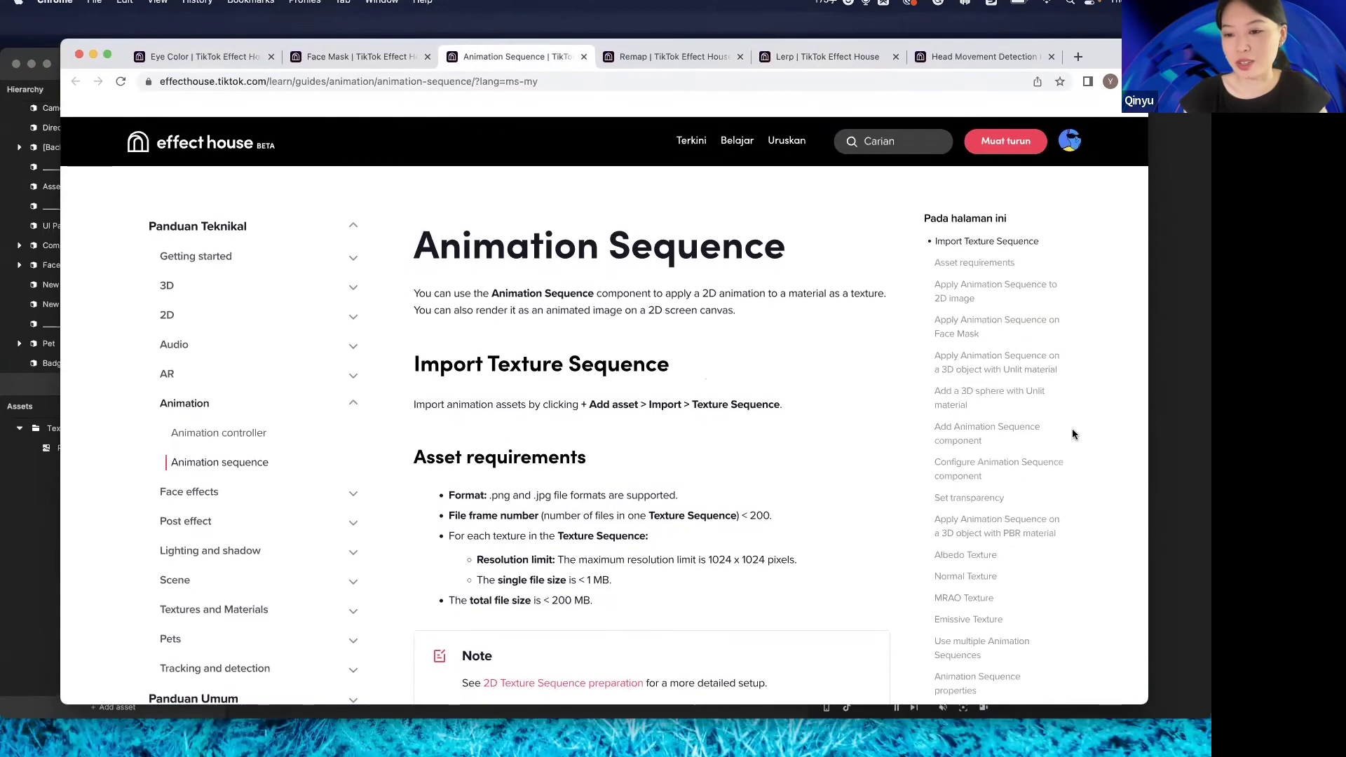
{"action": "left_click", "coordinate": [1016, 526]}
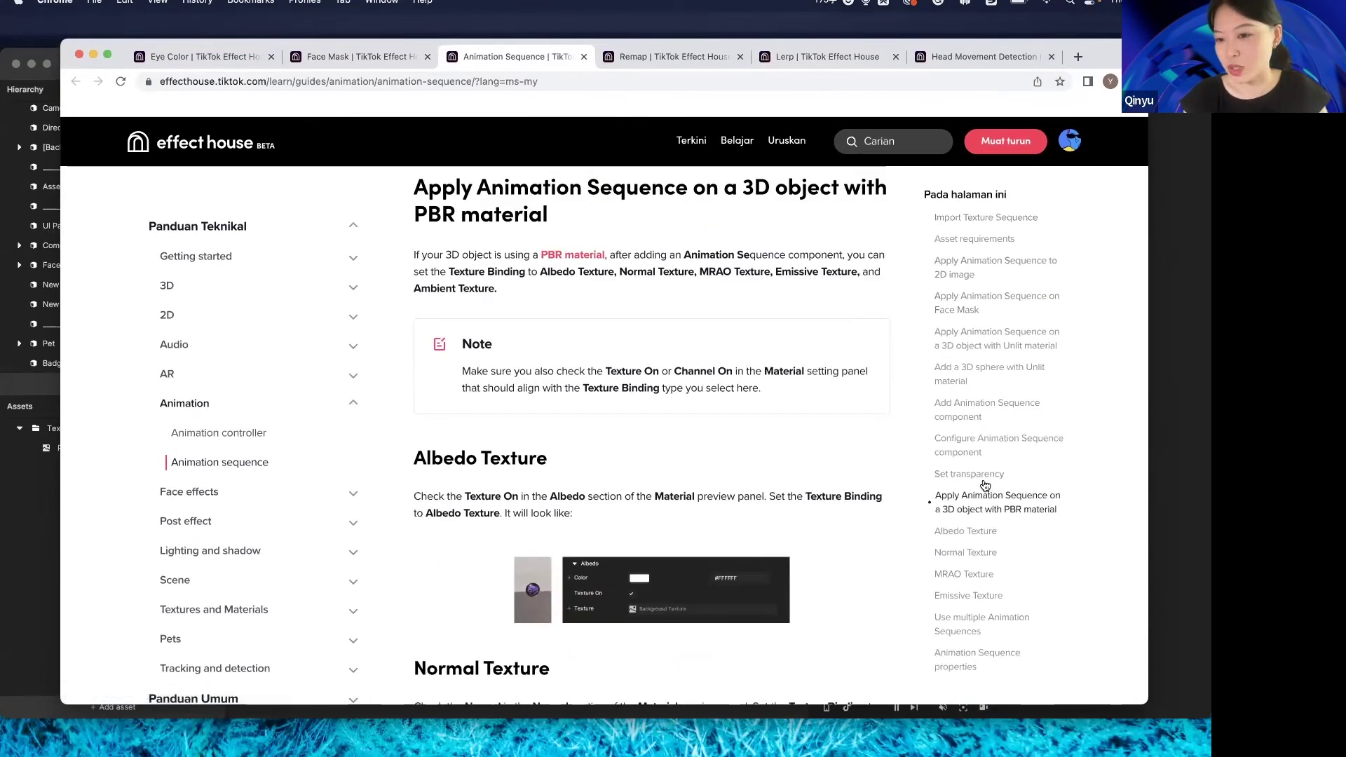
{"action": "left_click", "coordinate": [1018, 371]}
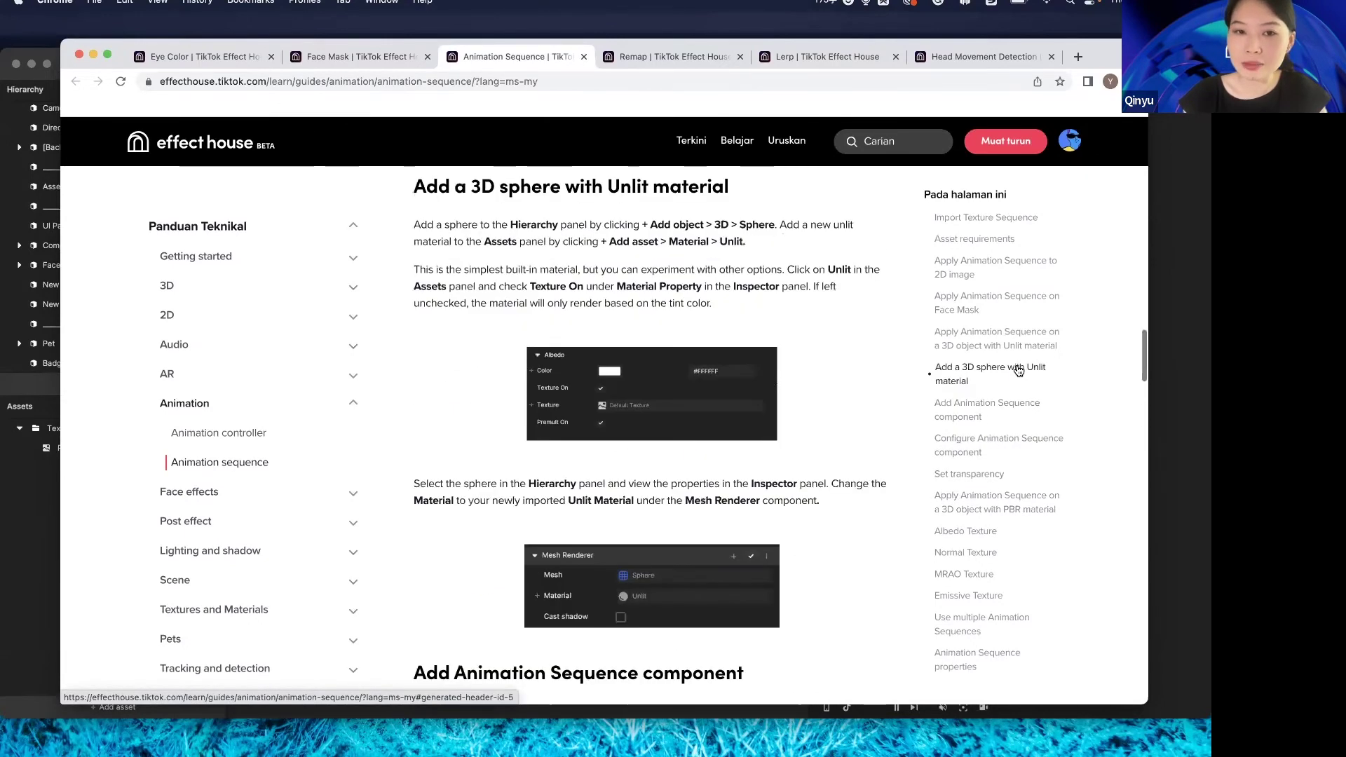
{"action": "left_click", "coordinate": [1031, 510]}
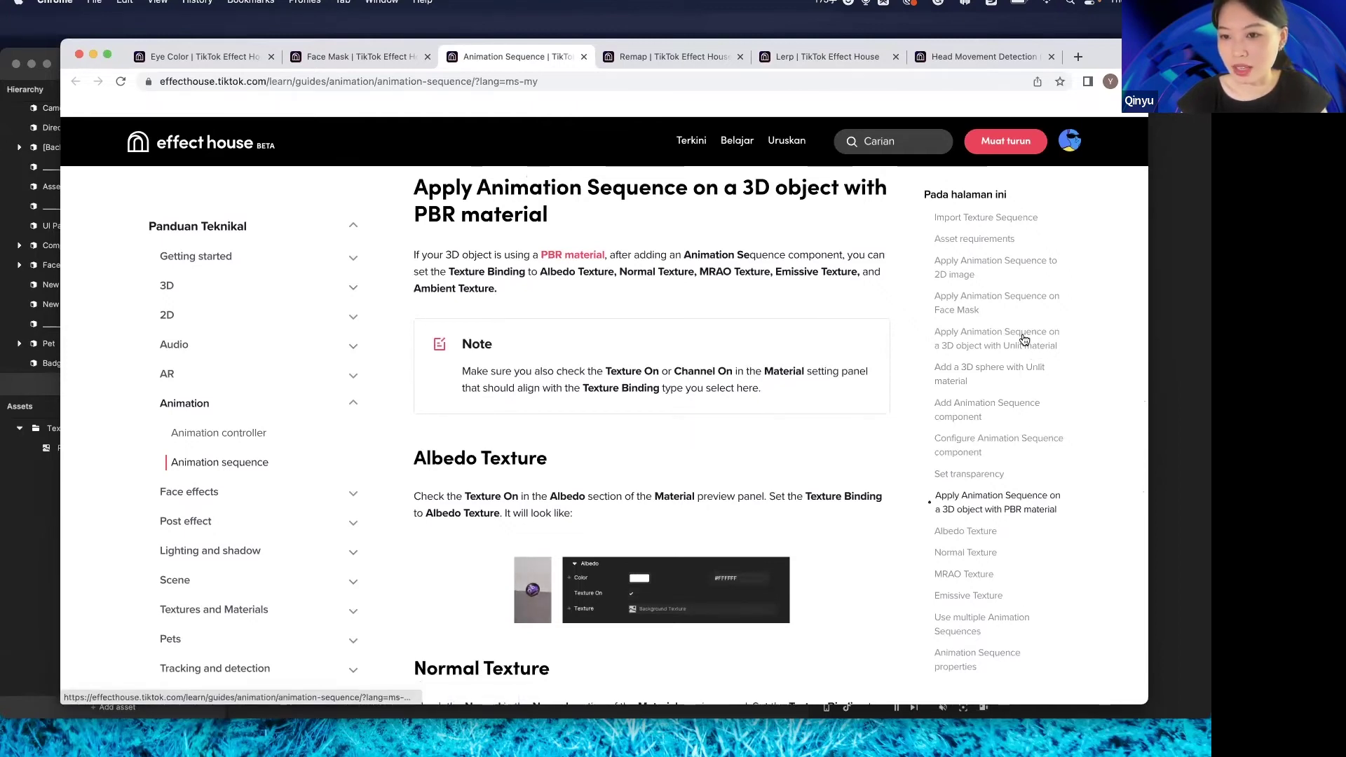
{"action": "left_click", "coordinate": [1033, 302]}
{"action": "left_click", "coordinate": [1028, 273]}
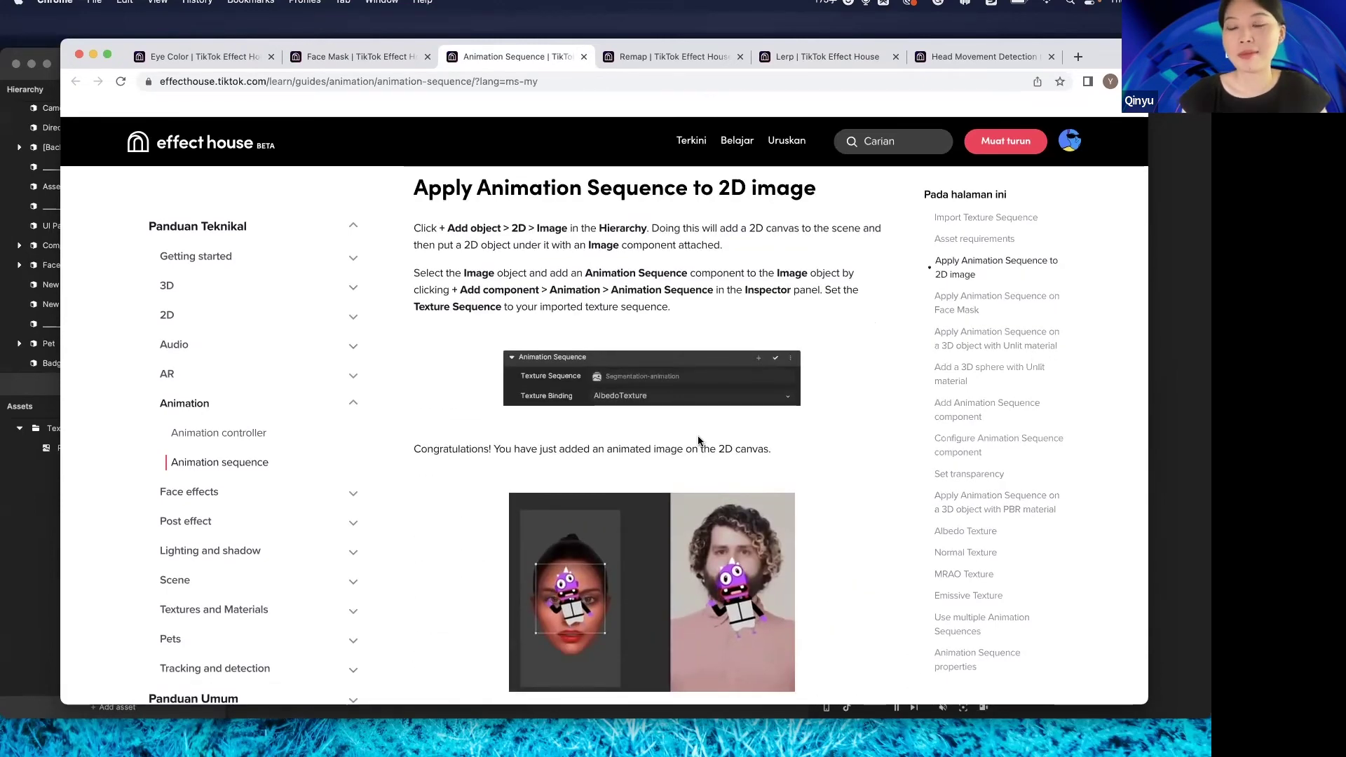
{"action": "scroll", "coordinate": [851, 401], "scroll_direction": "down", "scroll_amount": 3}
{"action": "scroll", "coordinate": [845, 411], "scroll_direction": "up", "scroll_amount": 10}
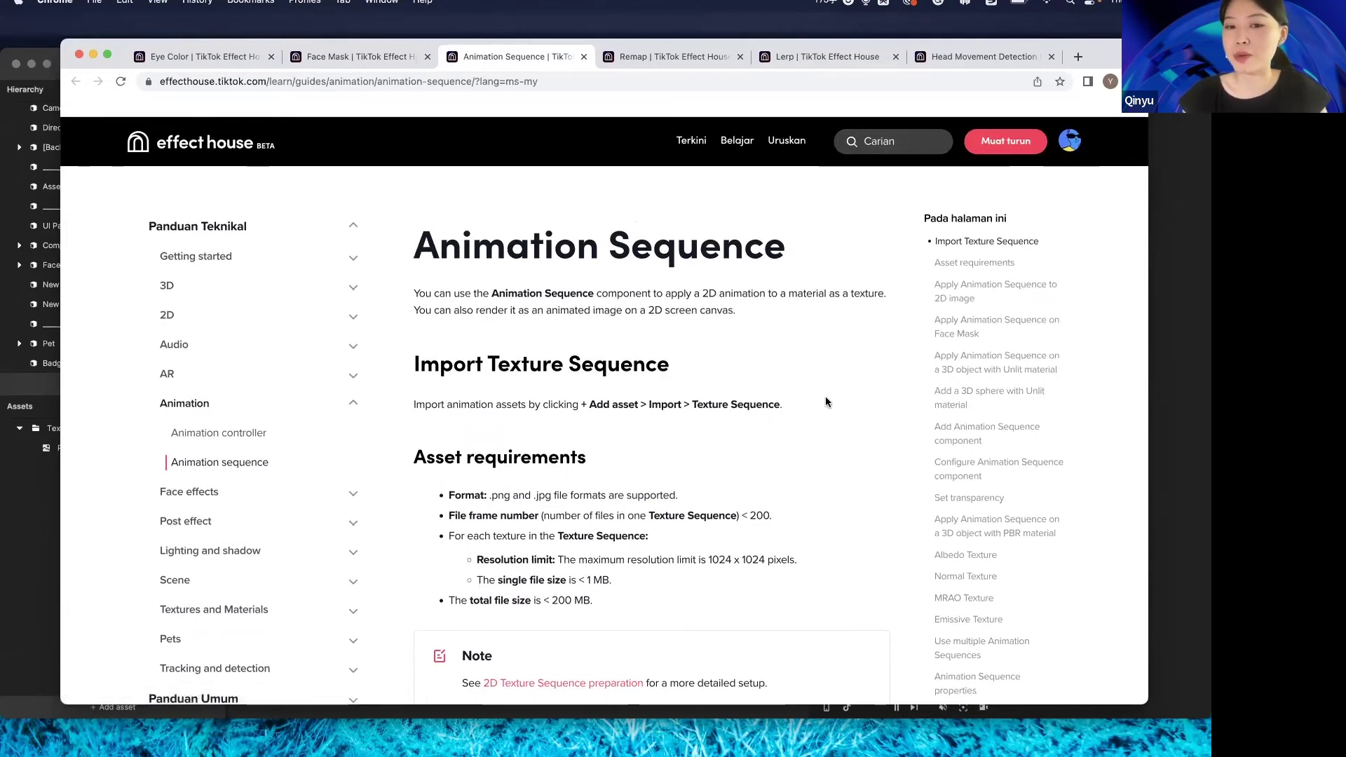
{"action": "scroll", "coordinate": [826, 401], "scroll_direction": "down", "scroll_amount": 4}
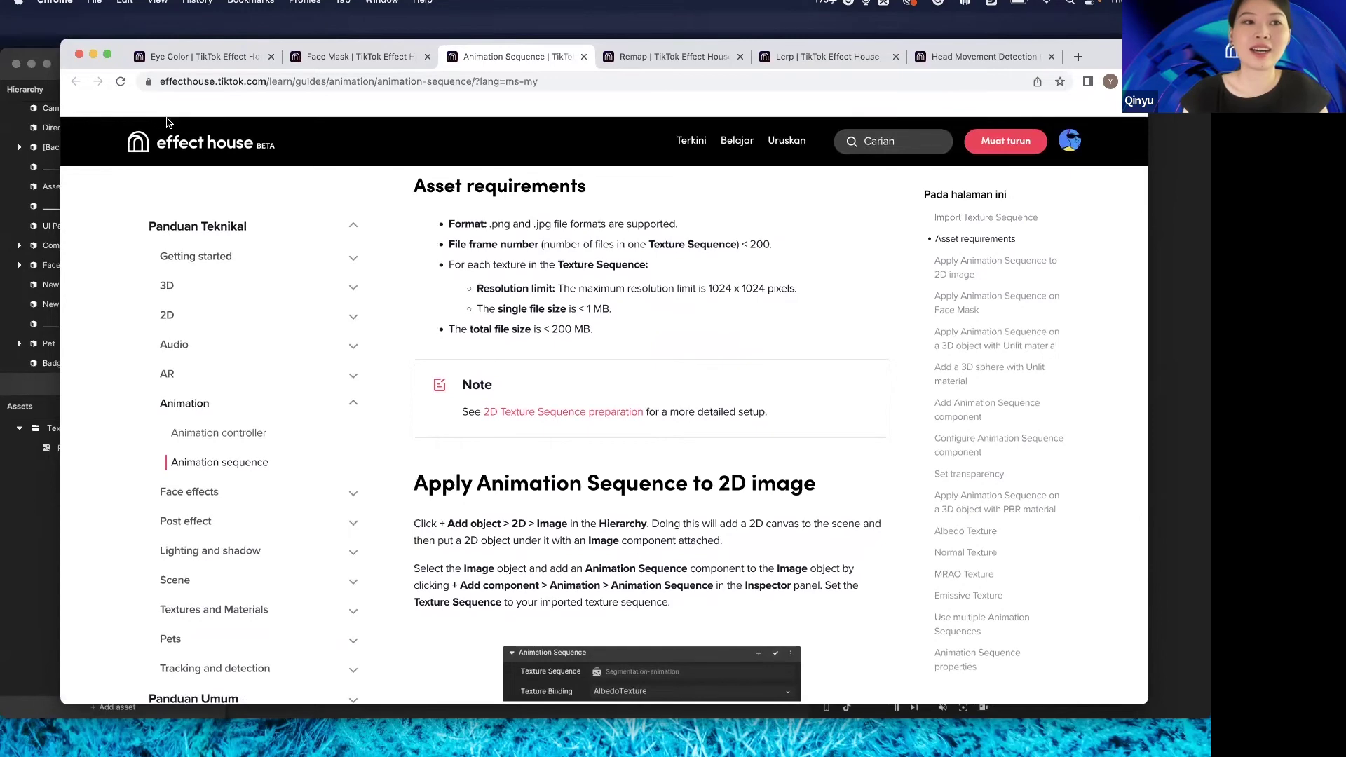
Switch back to the Effect House project window, reposition it, and expand the Pet object in the hierarchy to list its children
{"action": "left_click", "coordinate": [33, 511]}
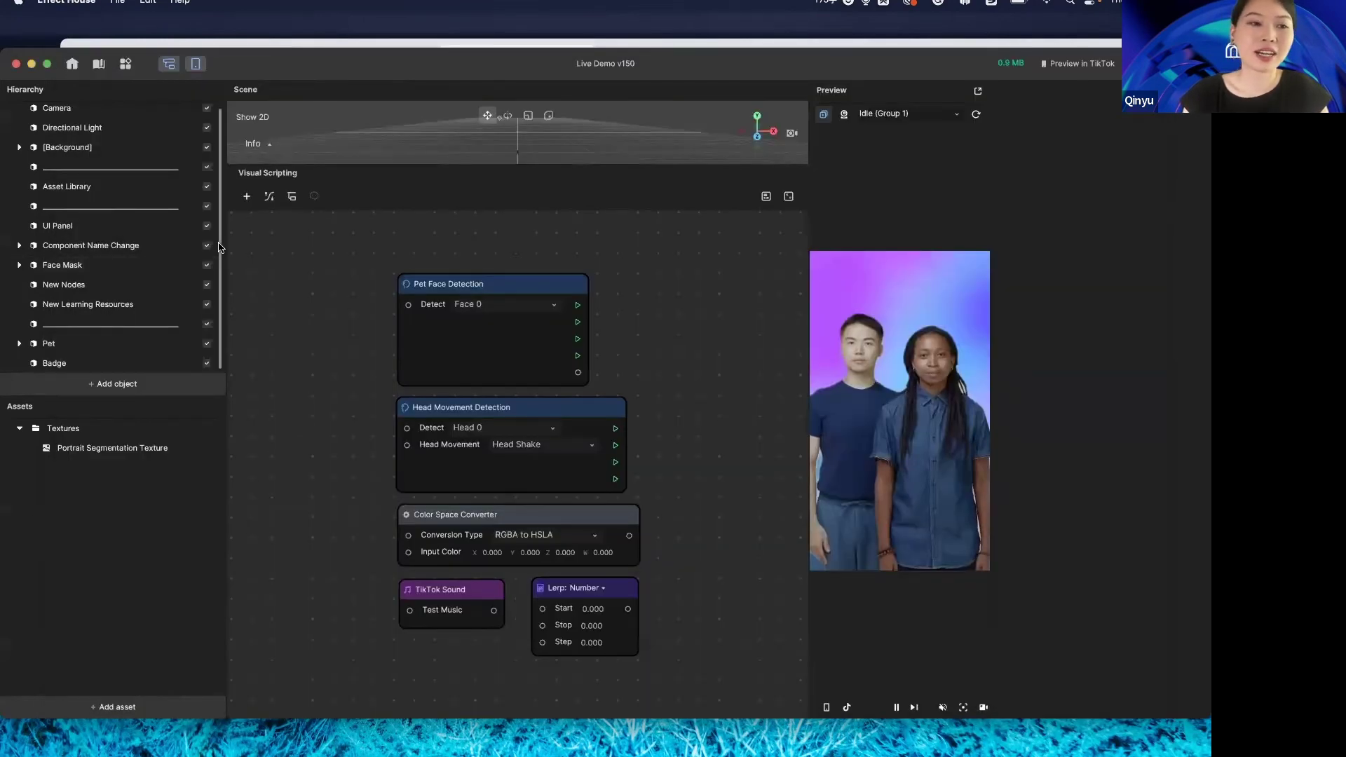
{"action": "left_click_drag", "start_coordinate": [378, 75], "coordinate": [526, 74]}
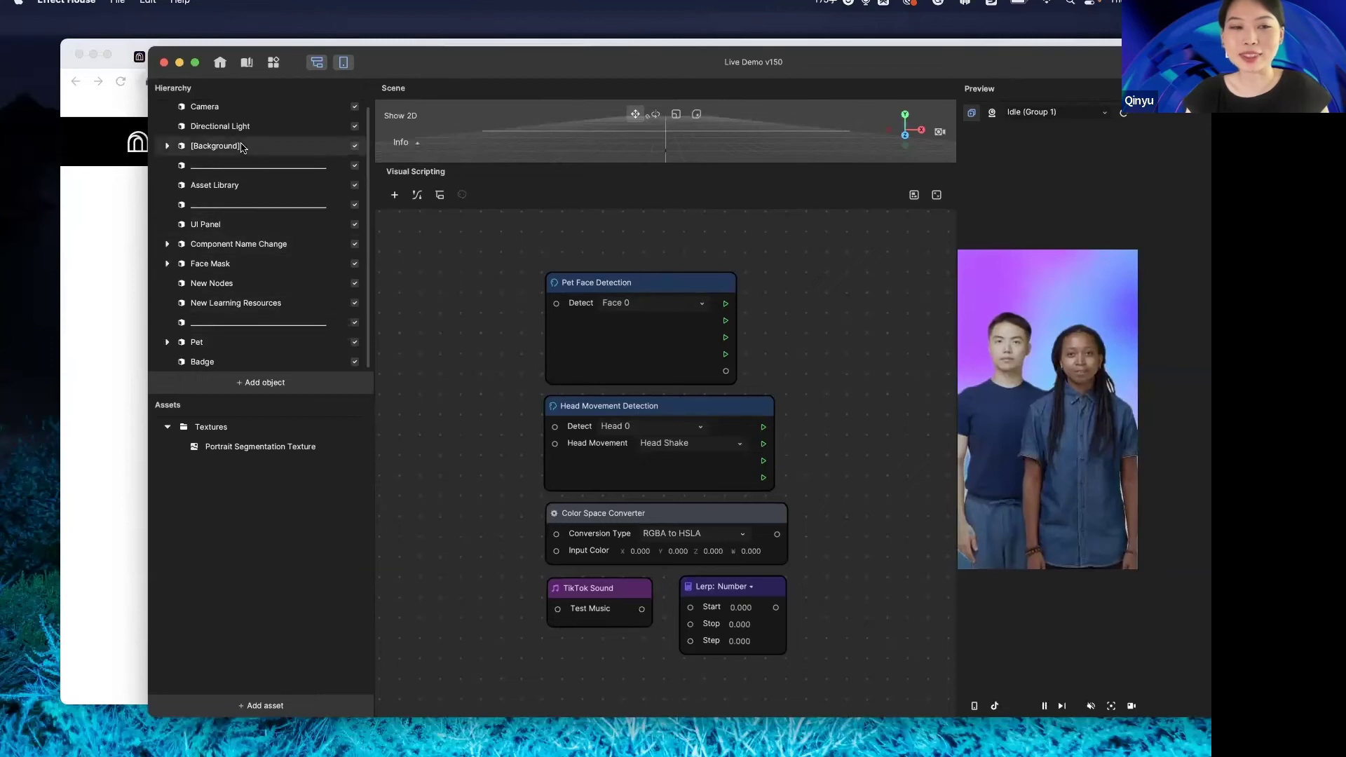
{"action": "left_click_drag", "start_coordinate": [854, 71], "coordinate": [844, 71]}
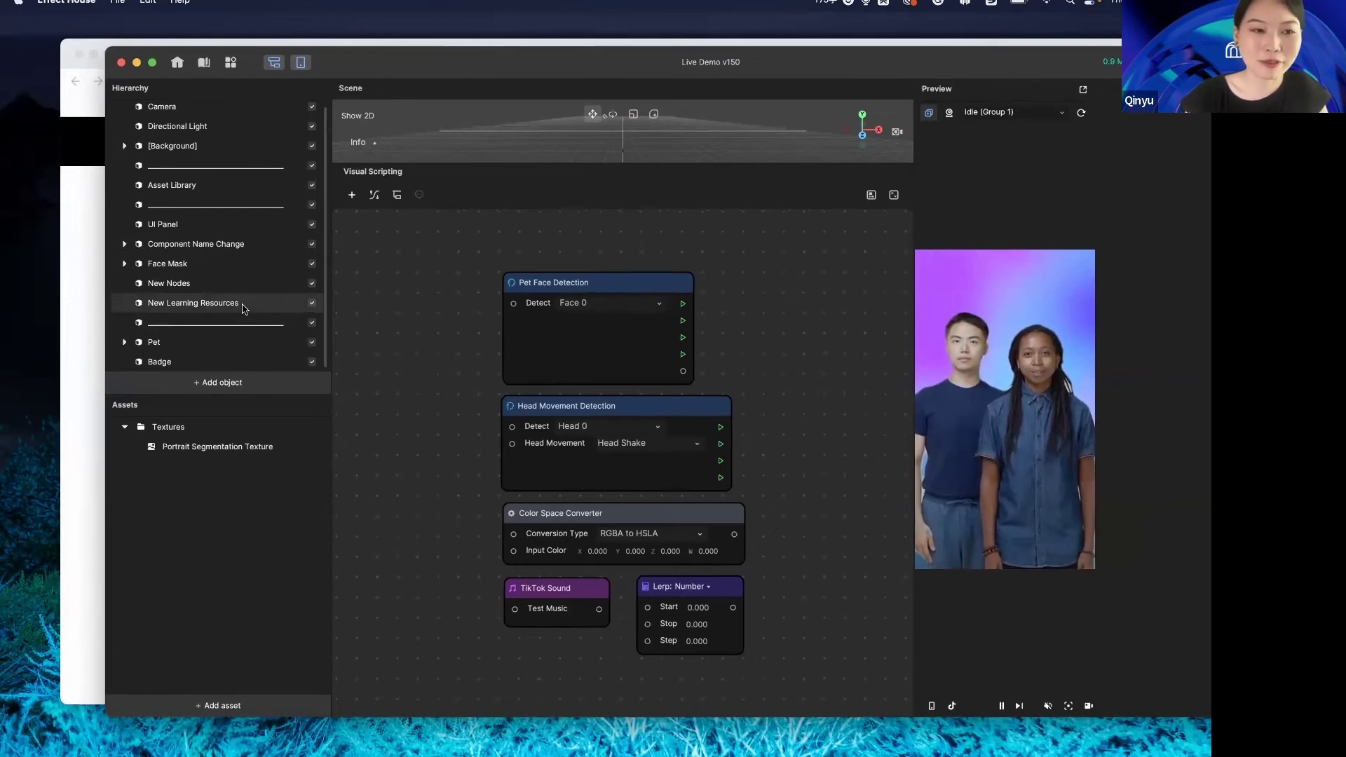
{"action": "left_click", "coordinate": [200, 348]}
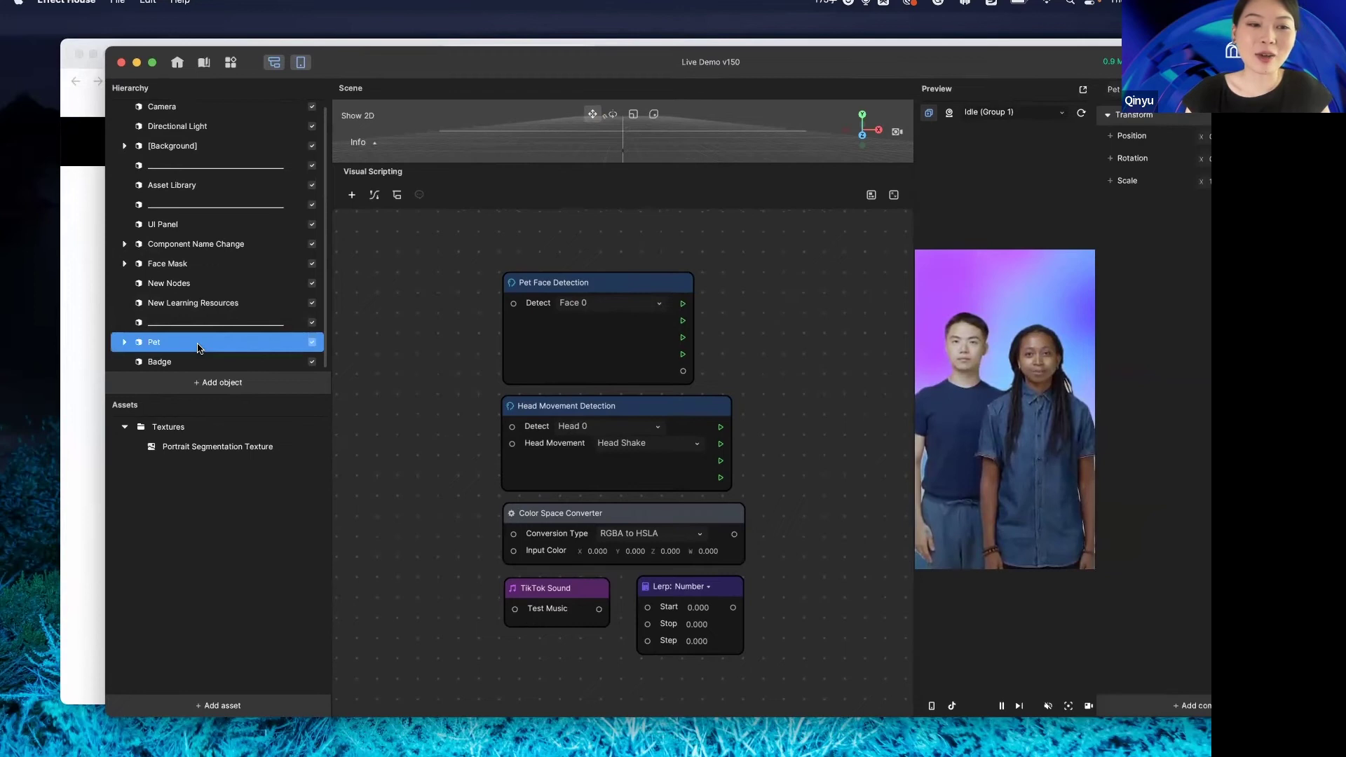
{"action": "left_click", "coordinate": [124, 343]}
{"action": "scroll", "coordinate": [250, 278], "scroll_direction": "down", "scroll_amount": 3}
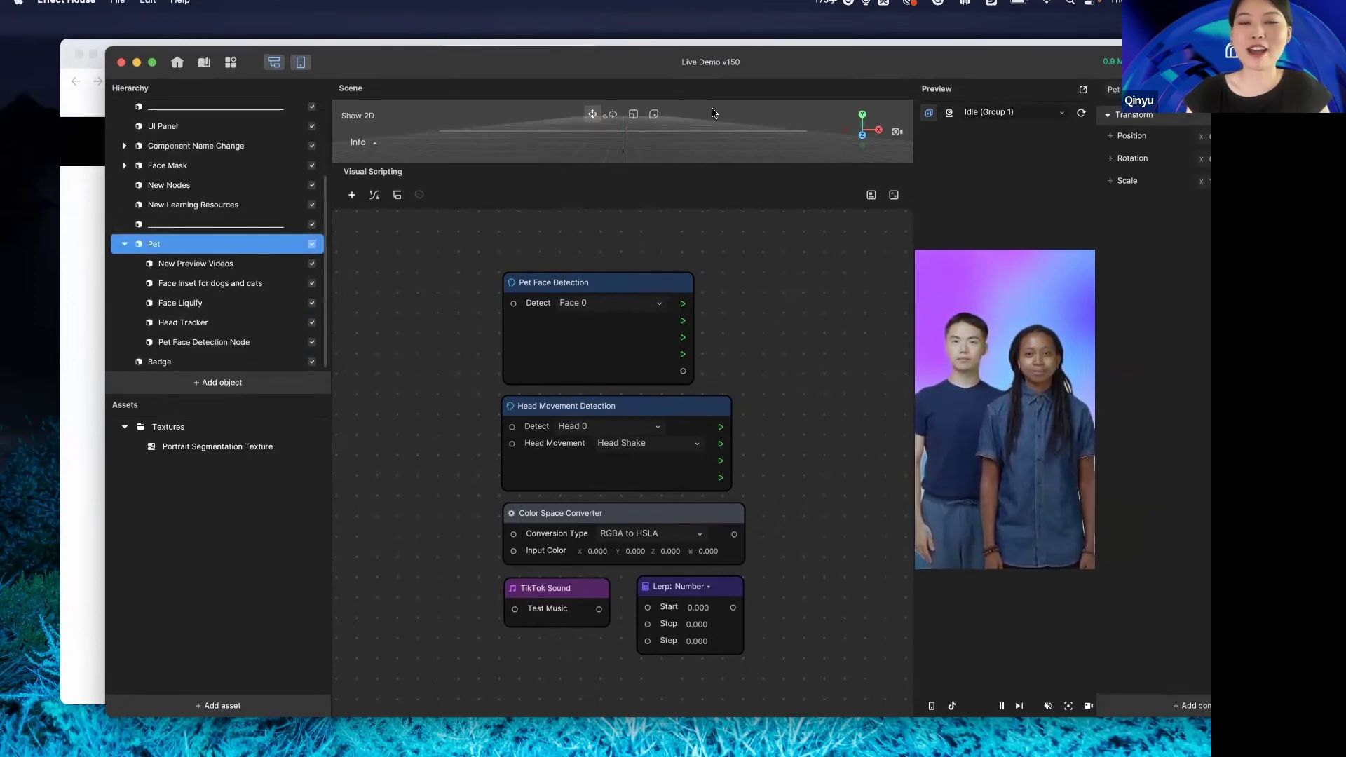
Try out the Pet preview media Cat, Dog, Cat and Person, Cat, Dog, and Person, and Cat Static in turn
{"action": "left_click_drag", "start_coordinate": [882, 75], "coordinate": [832, 82]}
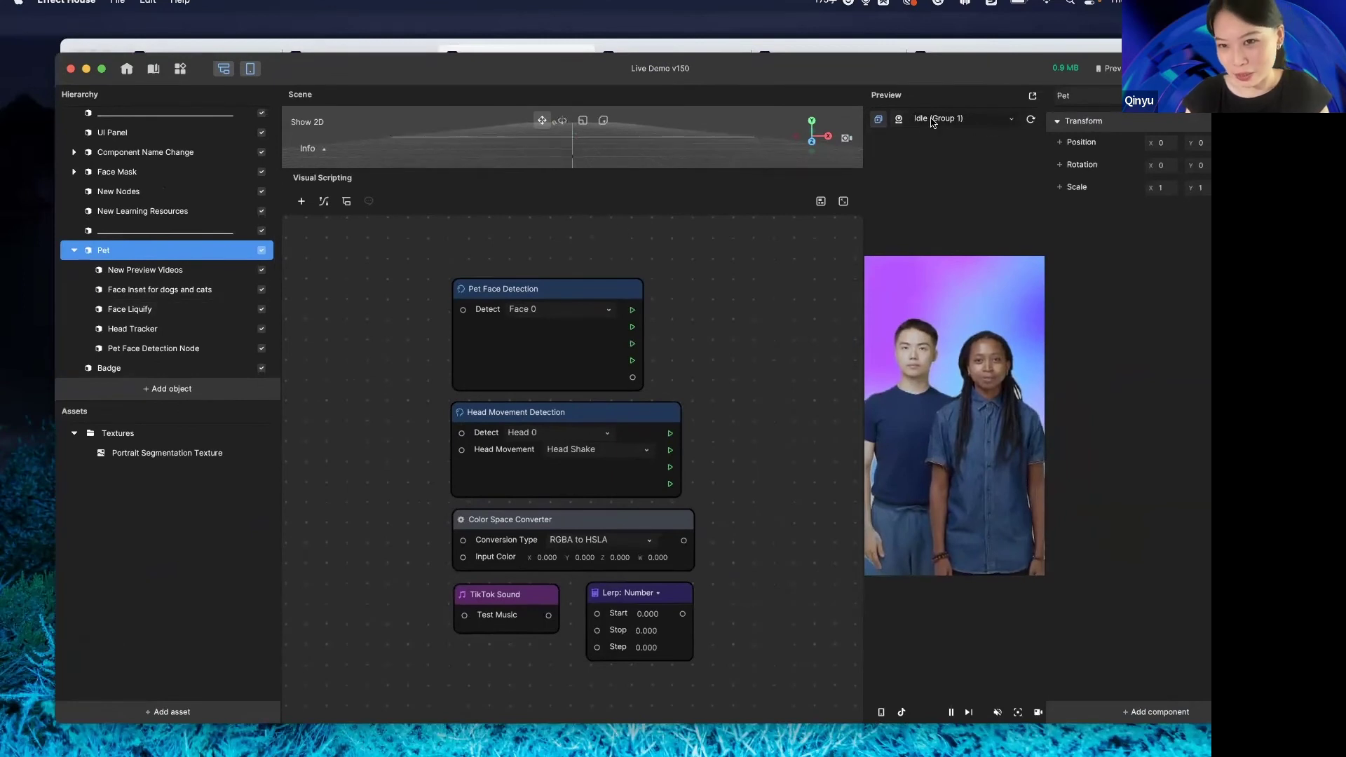
{"action": "left_click", "coordinate": [934, 120]}
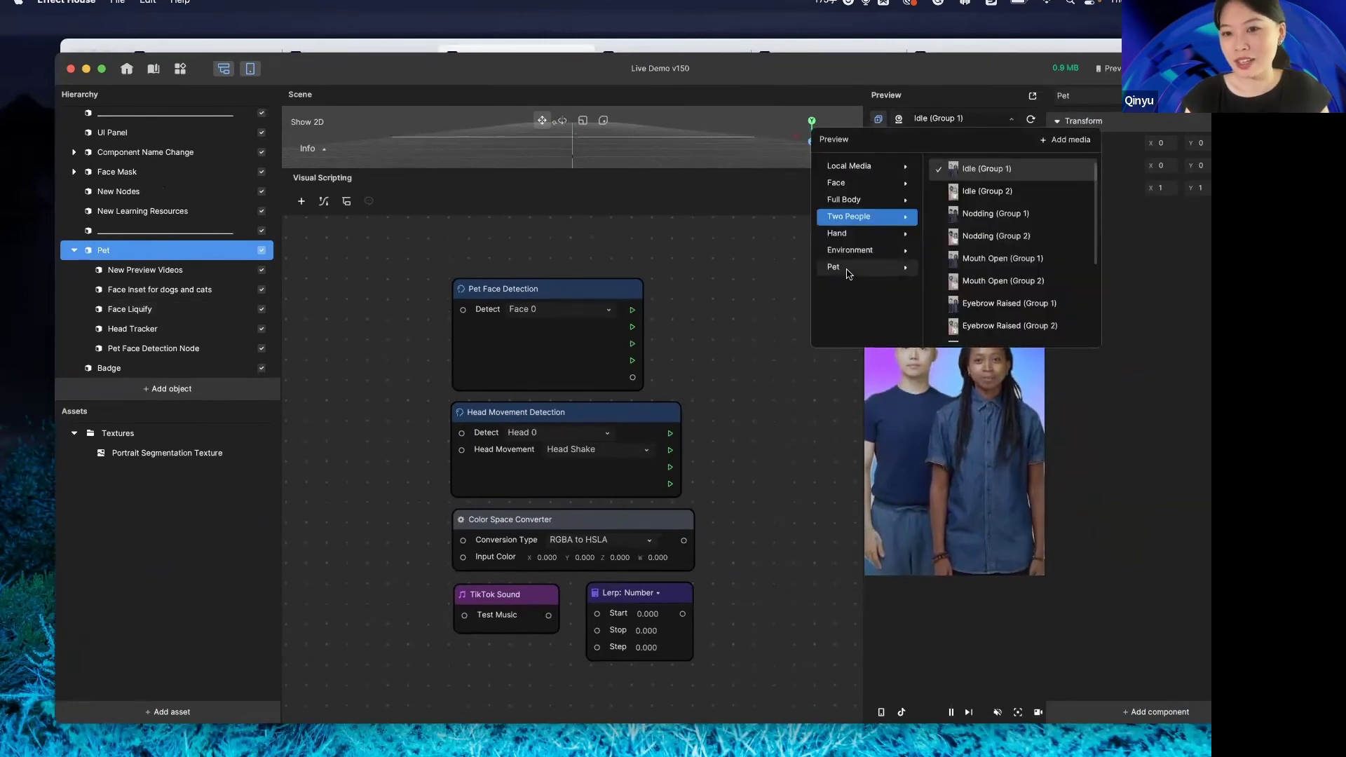
{"action": "mouse_move", "coordinate": [848, 269]}
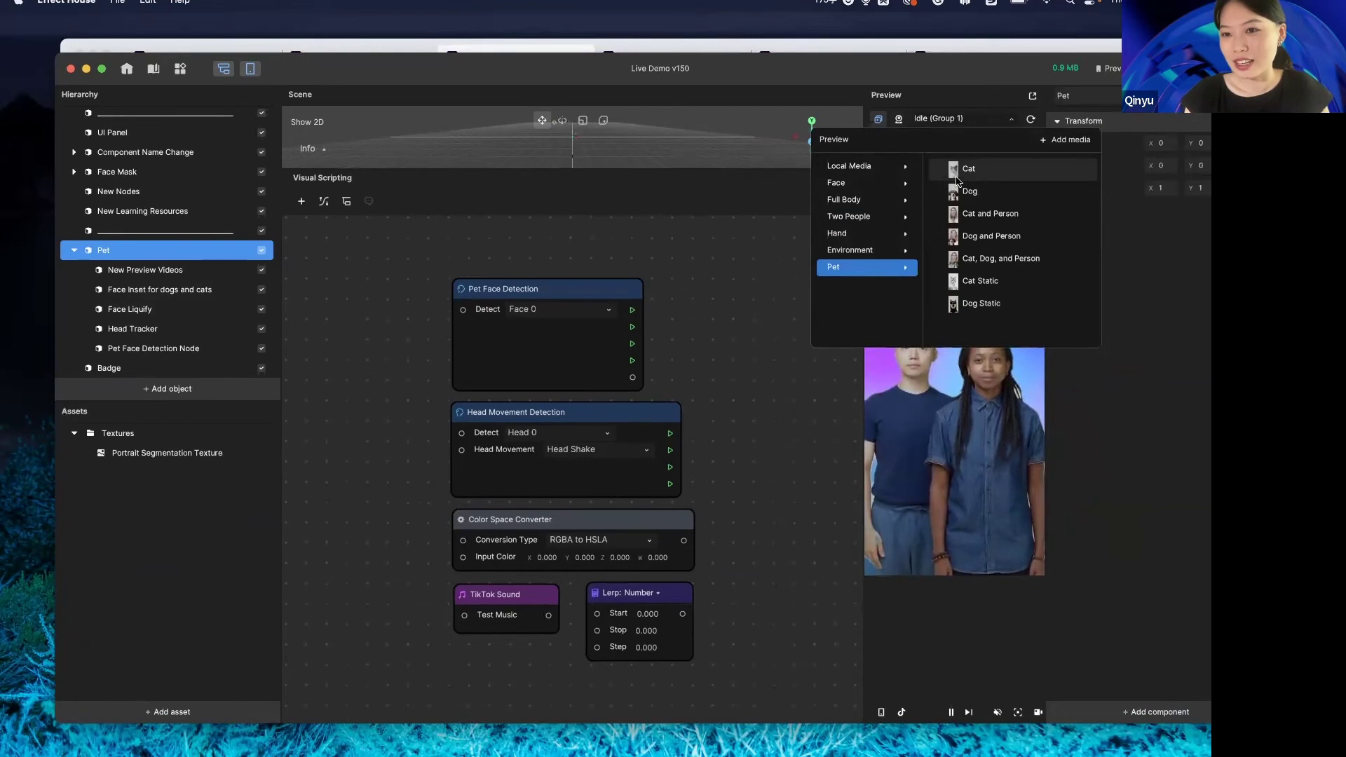
{"action": "left_click", "coordinate": [958, 172]}
{"action": "left_click", "coordinate": [971, 120]}
{"action": "left_click", "coordinate": [965, 192]}
{"action": "left_click", "coordinate": [974, 121]}
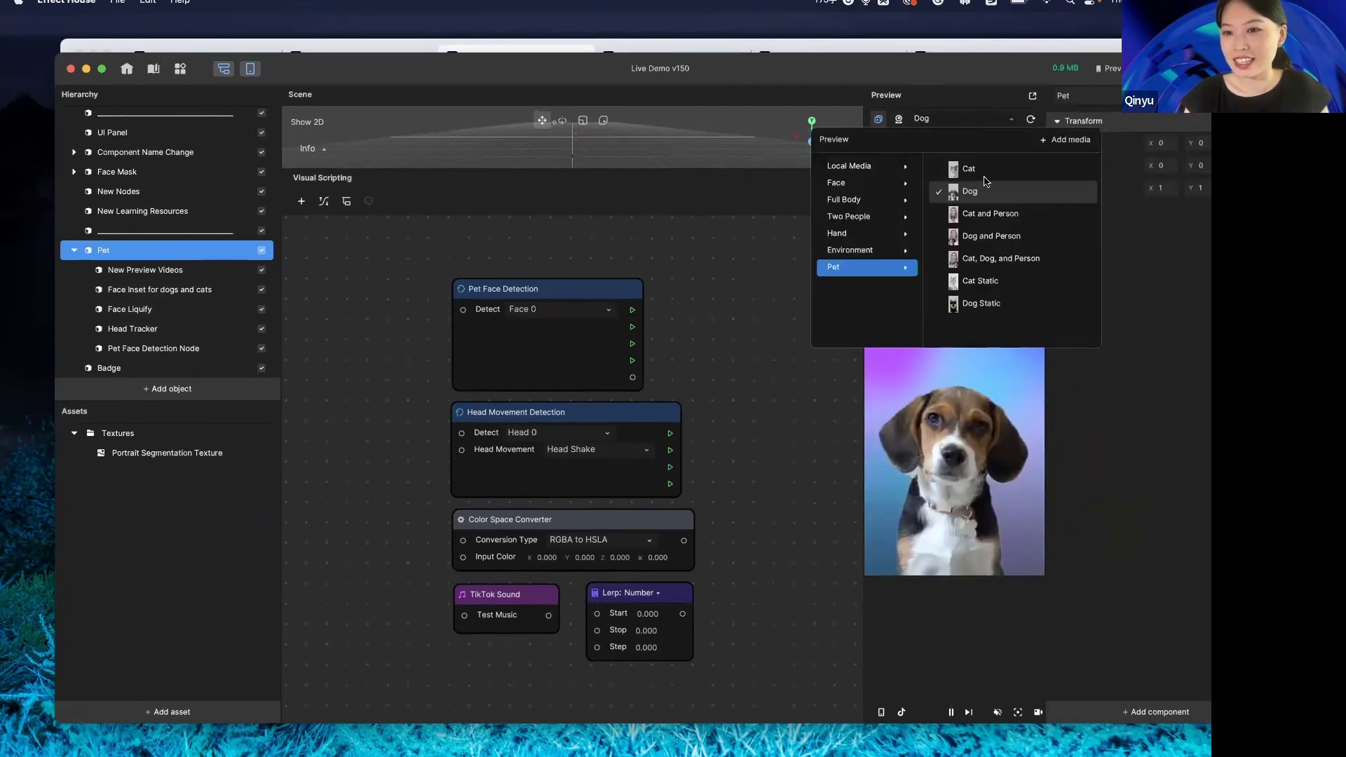
{"action": "left_click", "coordinate": [976, 214]}
{"action": "left_click", "coordinate": [988, 123]}
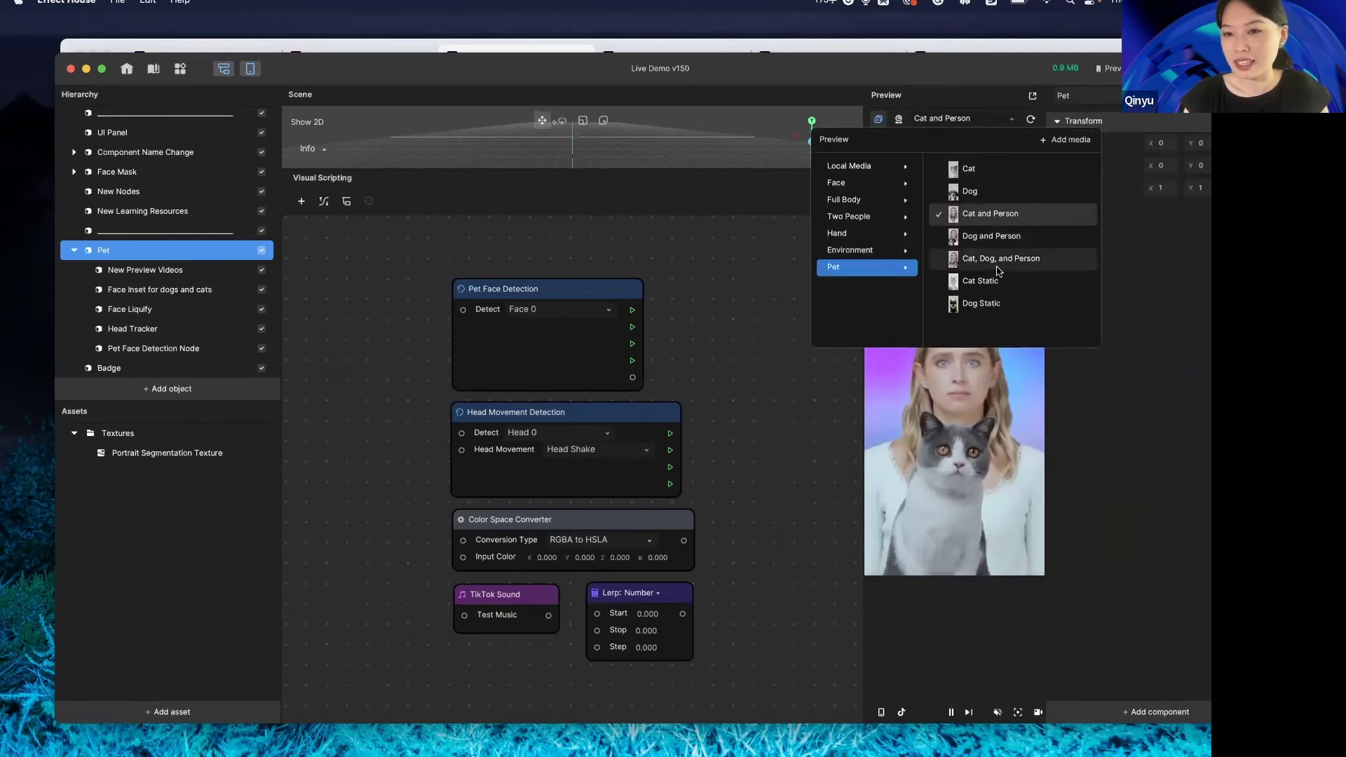
{"action": "left_click", "coordinate": [997, 264]}
{"action": "left_click", "coordinate": [990, 120]}
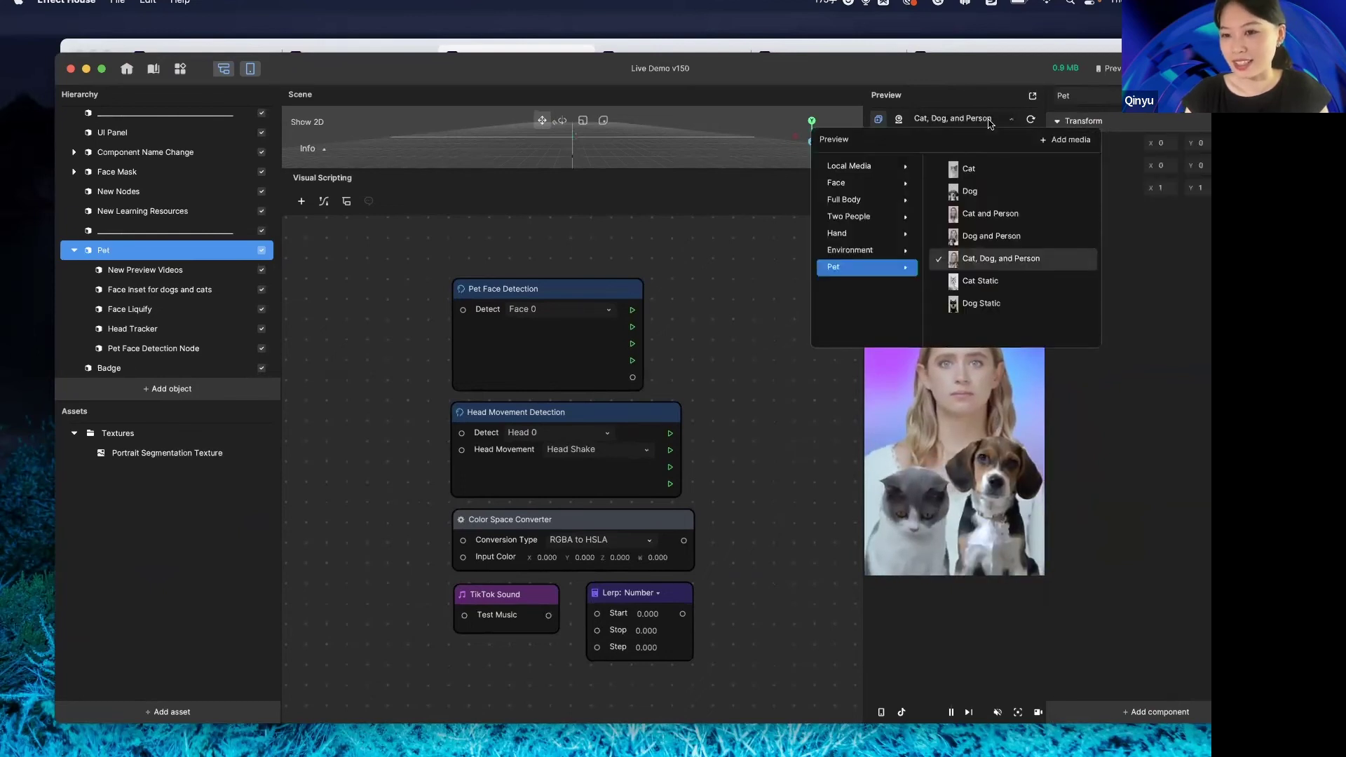
{"action": "left_click", "coordinate": [982, 282]}
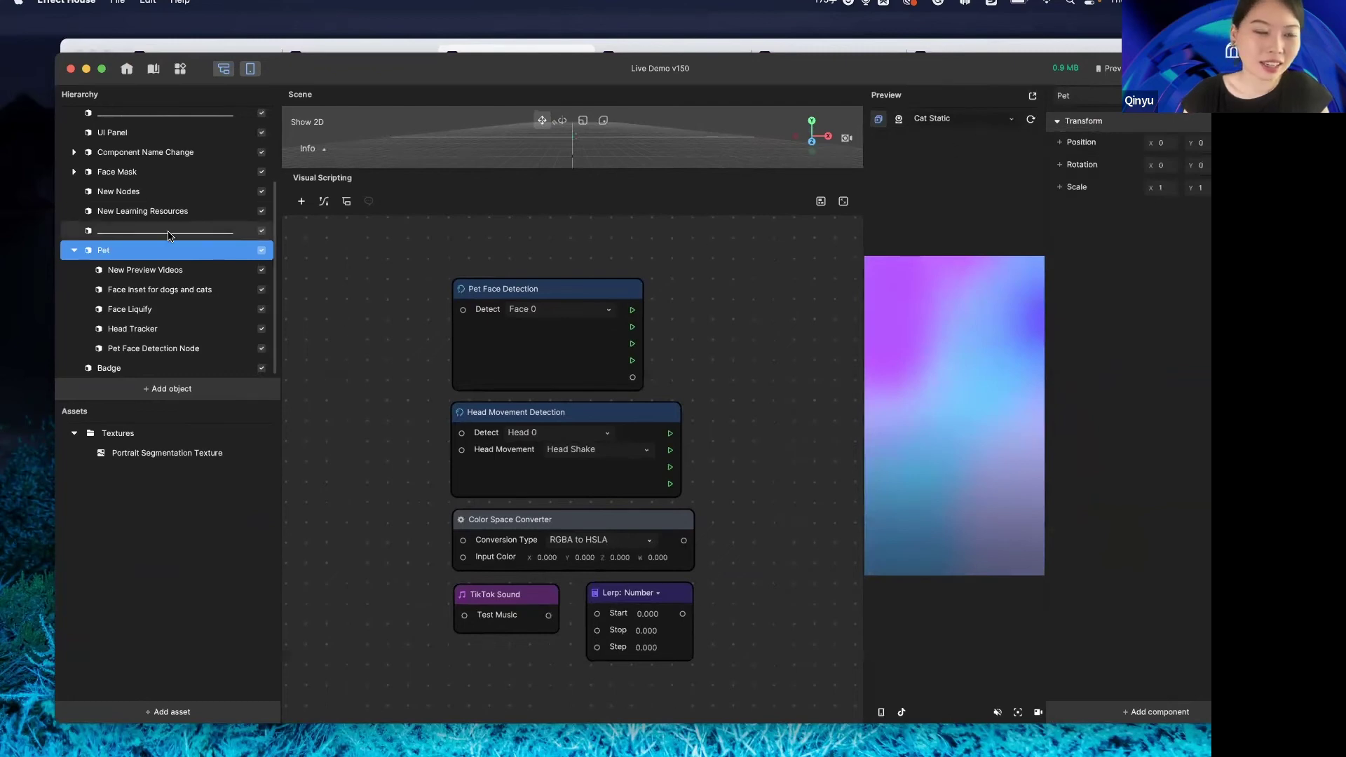
Disable the [Background] object and change the preview media to Dog Static
{"action": "scroll", "coordinate": [168, 235], "scroll_direction": "up", "scroll_amount": 3}
{"action": "left_click", "coordinate": [262, 157]}
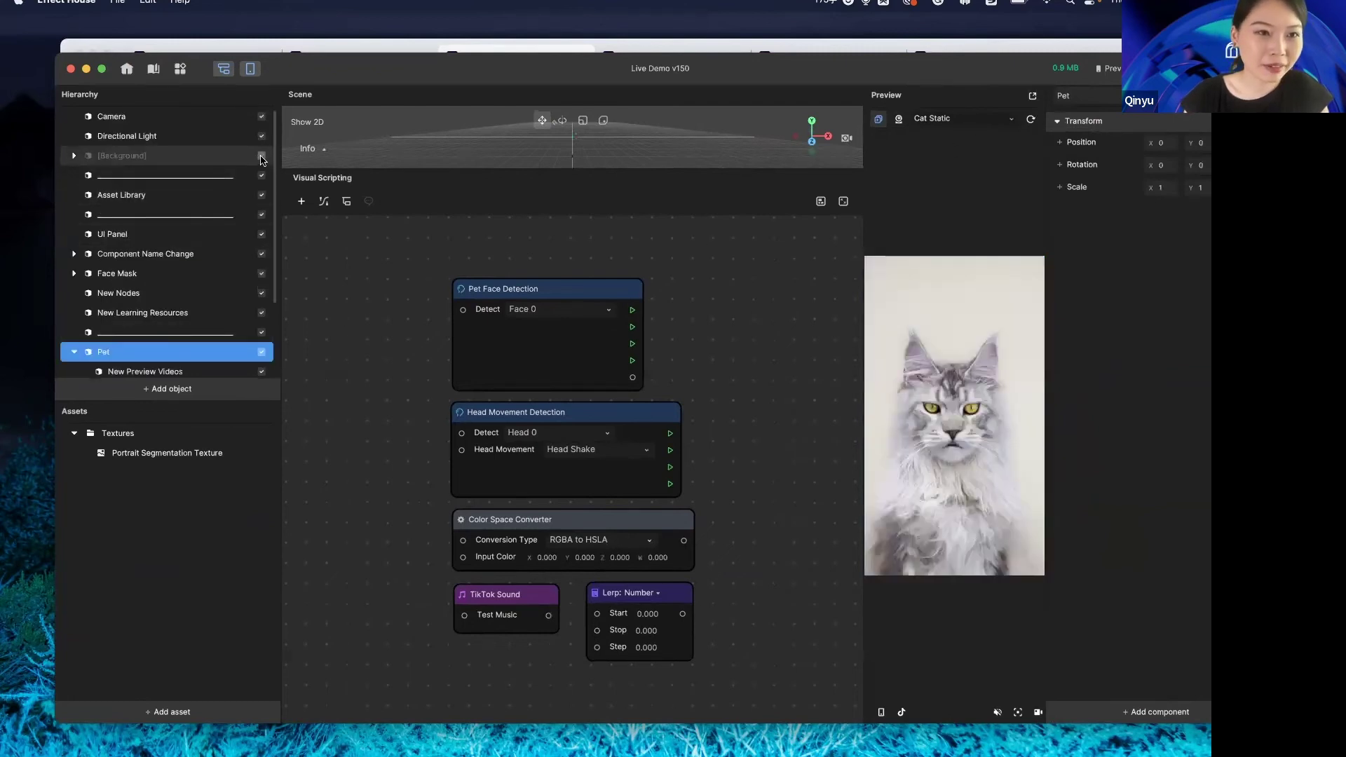
{"action": "left_click", "coordinate": [1011, 121]}
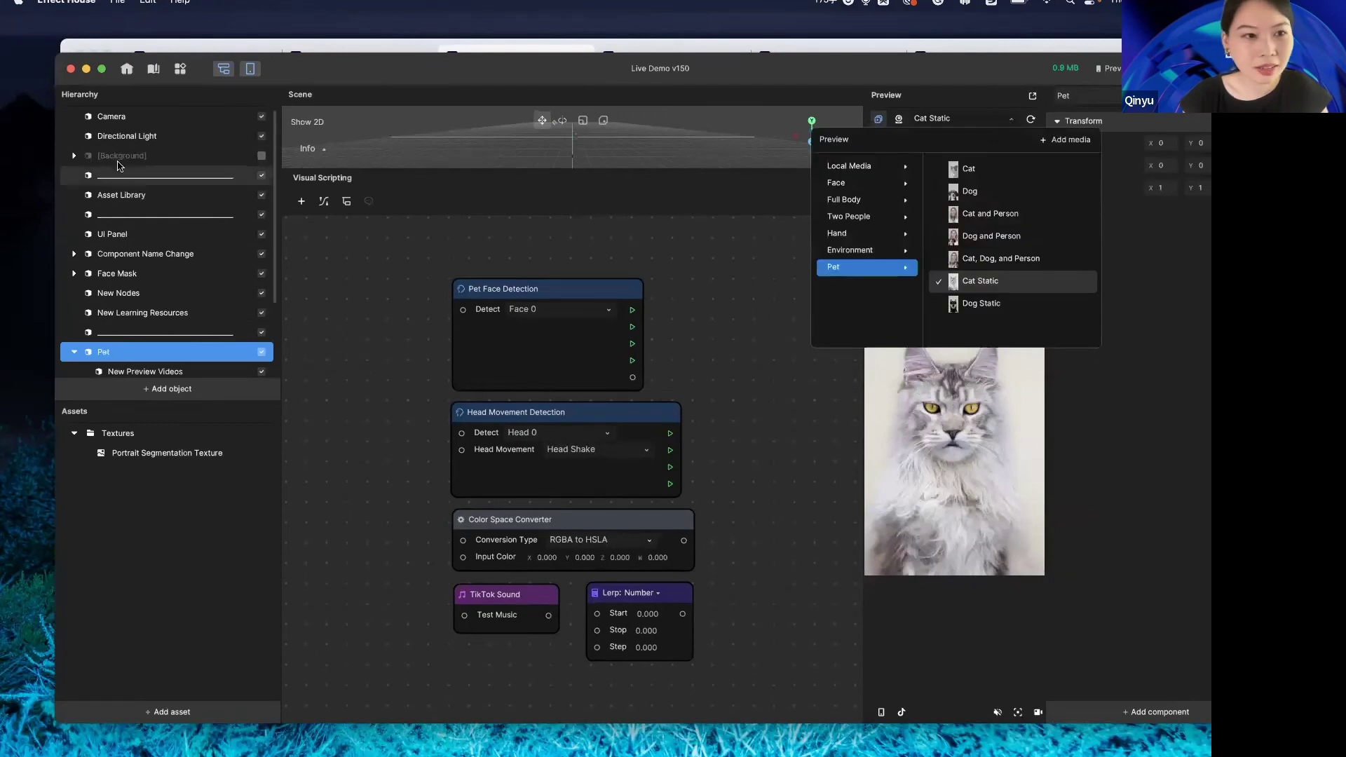
{"action": "left_click", "coordinate": [985, 306]}
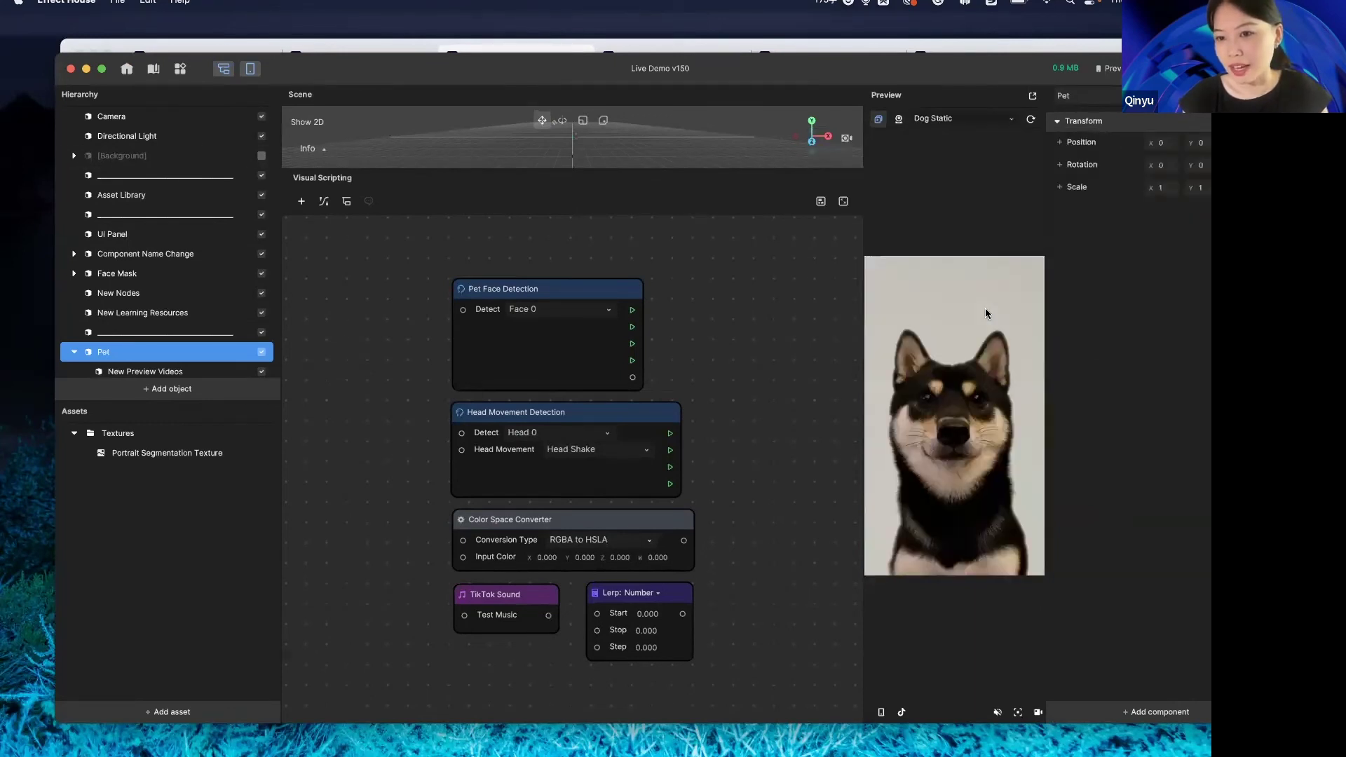
Widen the Preview panel and set the preview media to the Cat video
{"action": "left_click_drag", "start_coordinate": [860, 317], "coordinate": [794, 317]}
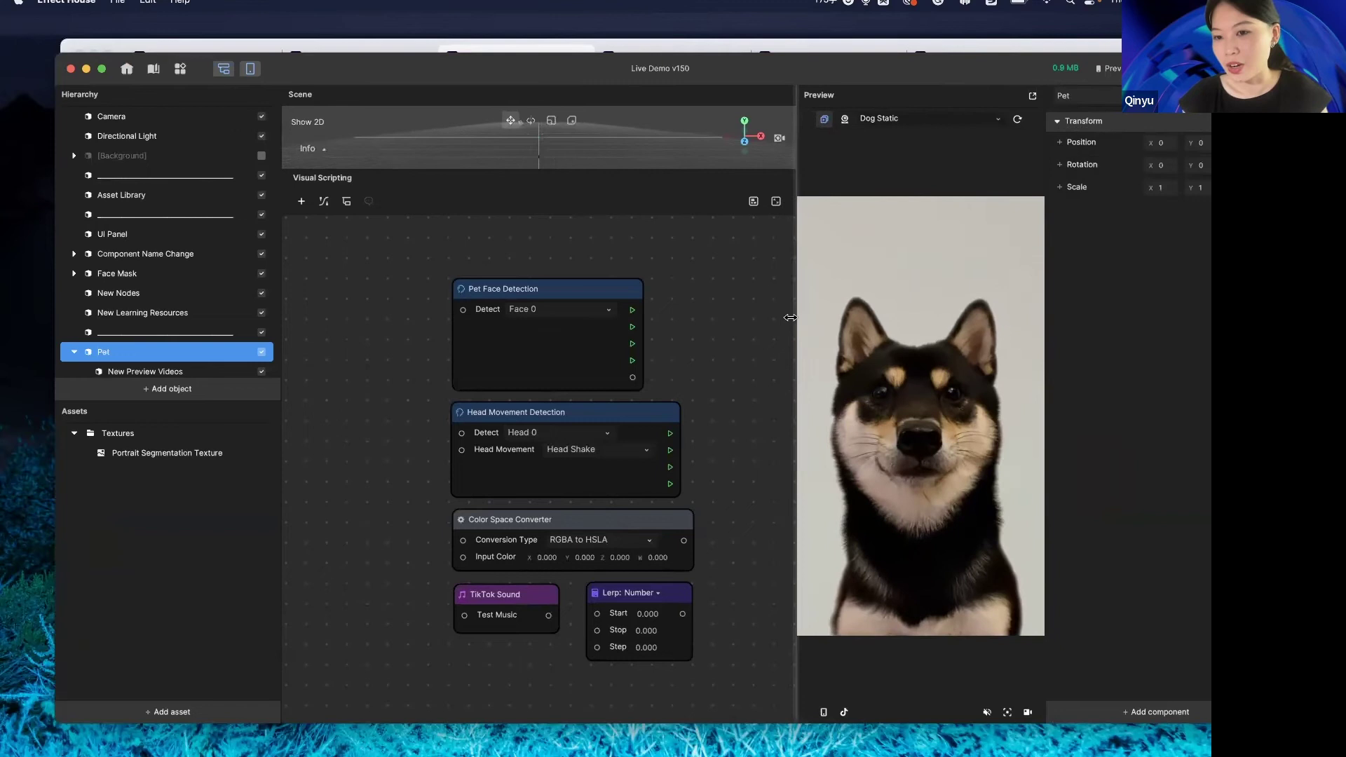
{"action": "left_click", "coordinate": [933, 122]}
{"action": "left_click", "coordinate": [933, 122]}
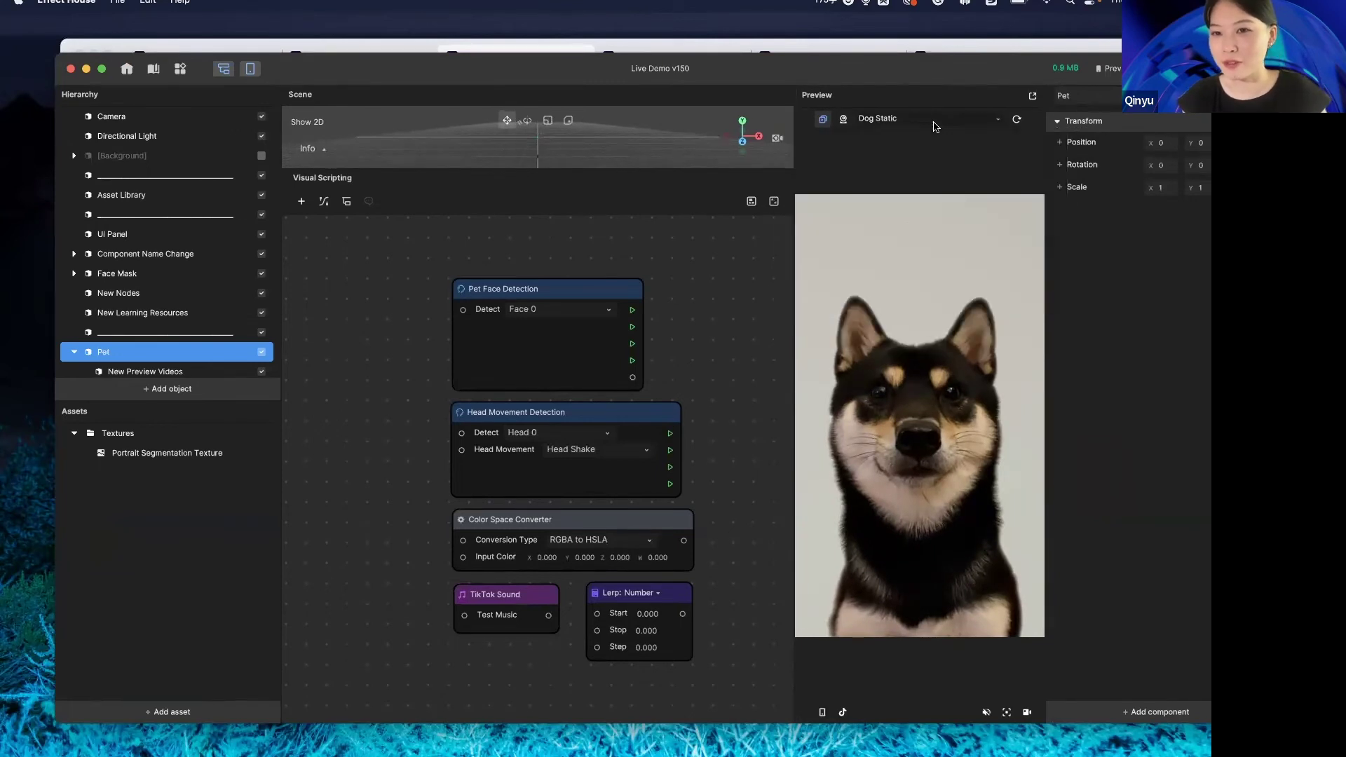
{"action": "left_click", "coordinate": [967, 128]}
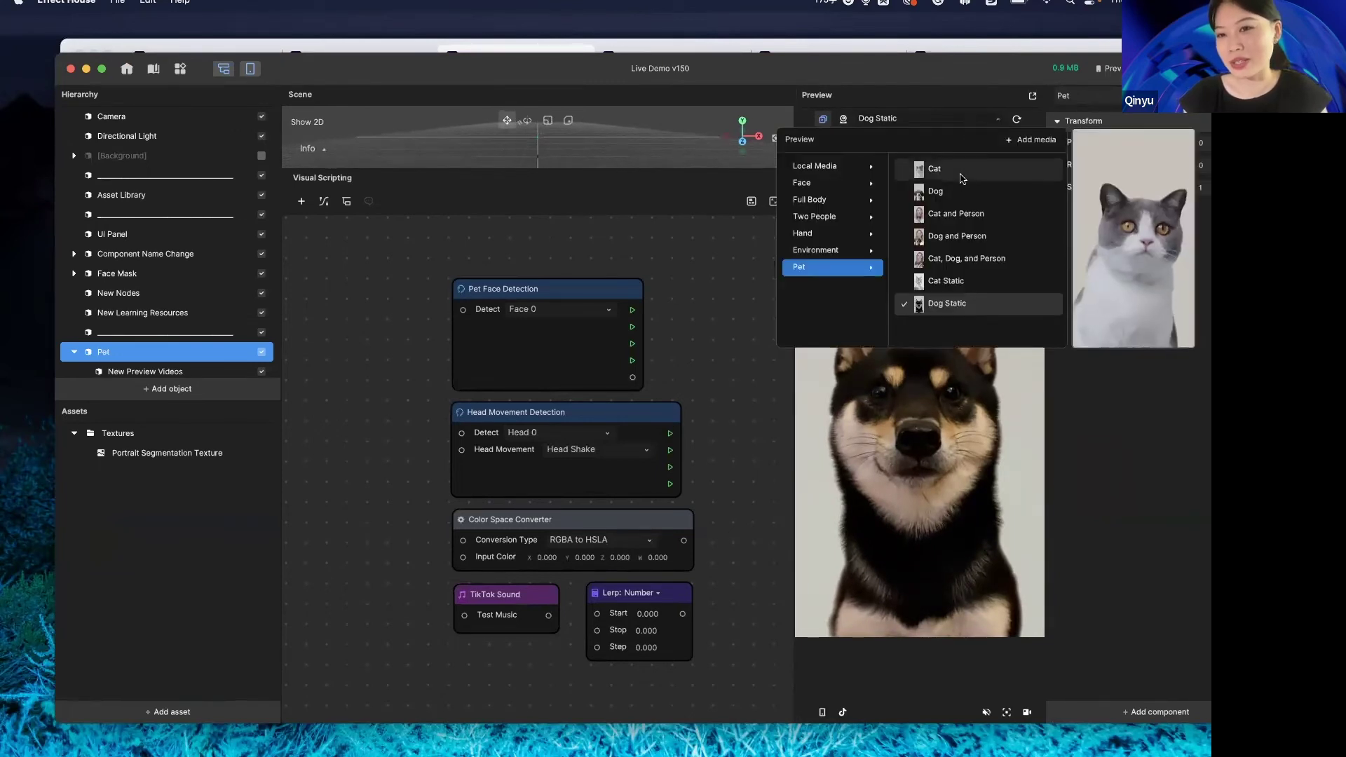
{"action": "left_click", "coordinate": [1010, 171]}
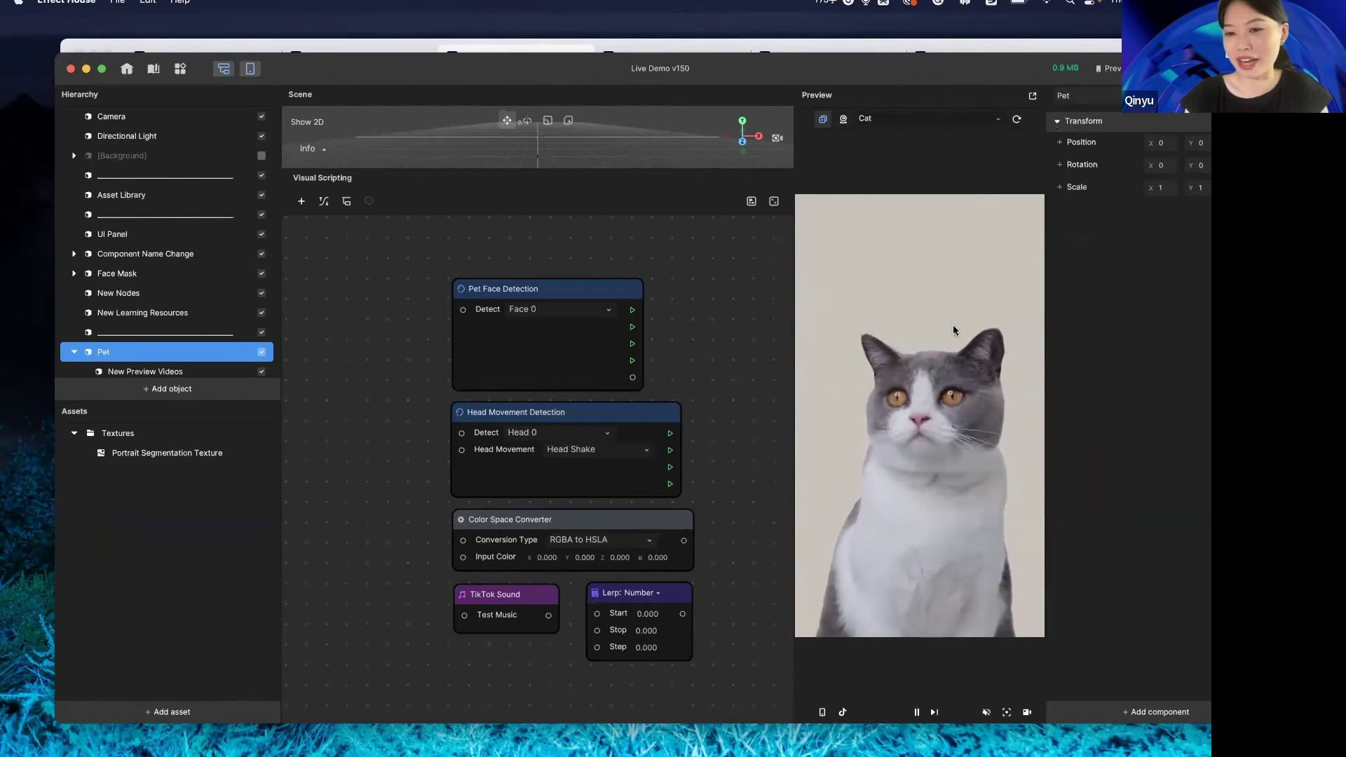
Add a Face Inset face effect and move its Face Binding parent out of the Pet group to below Badge
{"action": "scroll", "coordinate": [170, 321], "scroll_direction": "down", "scroll_amount": 3}
{"action": "scroll", "coordinate": [175, 315], "scroll_direction": "down", "scroll_amount": 1}
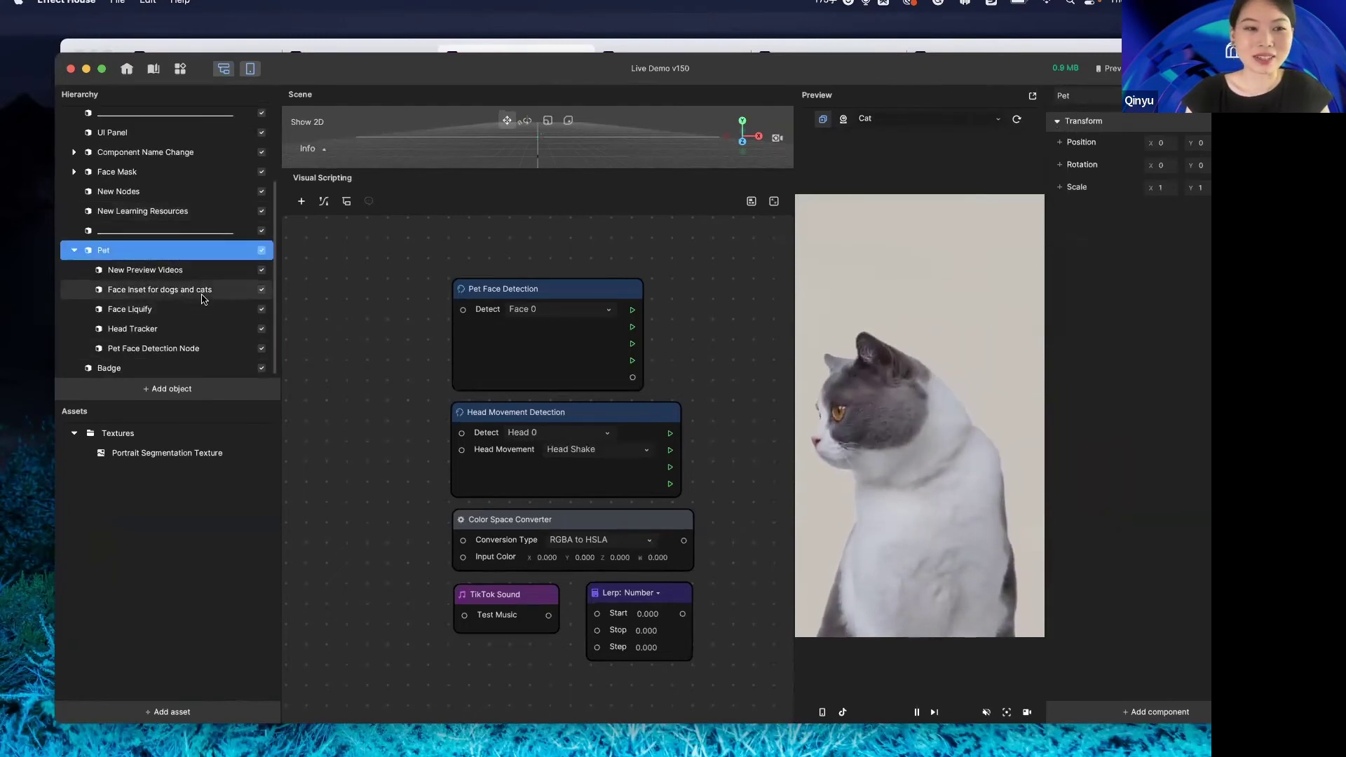
{"action": "left_click", "coordinate": [202, 296]}
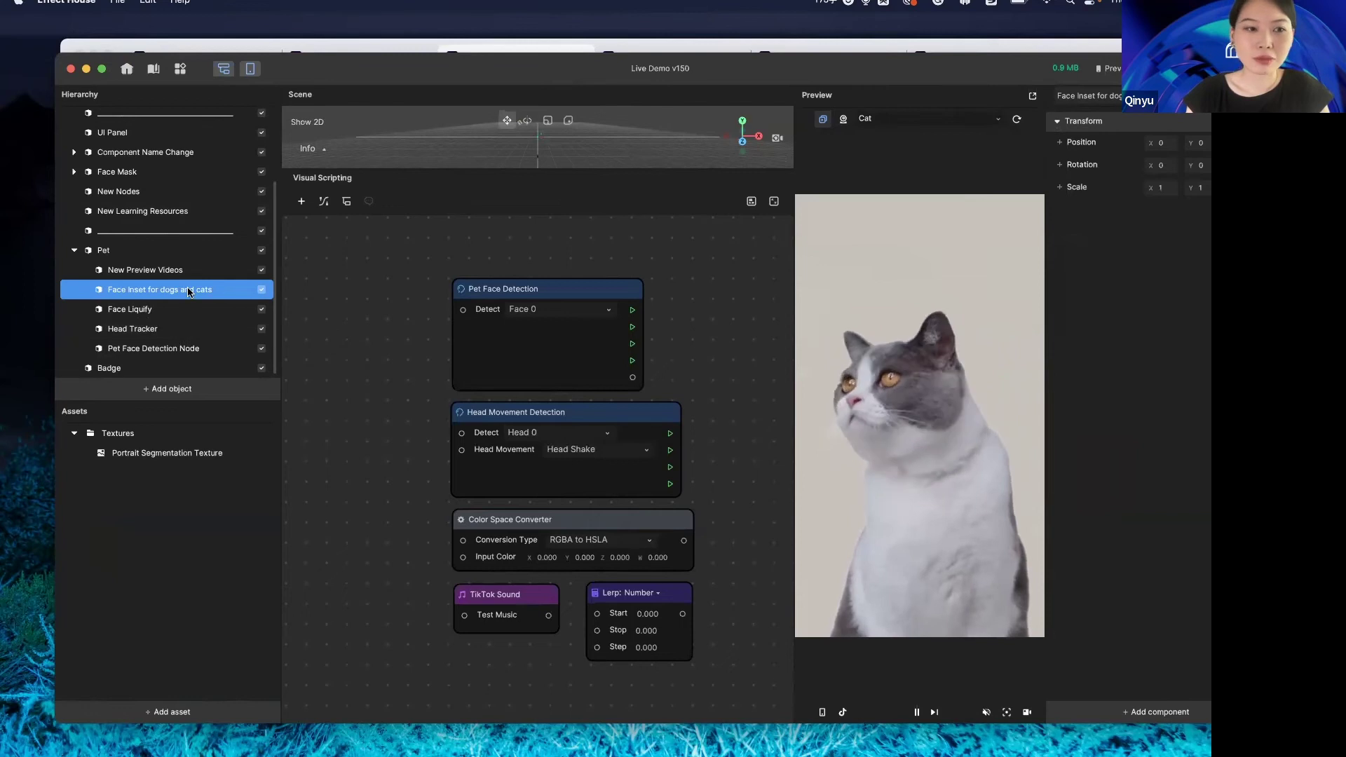
{"action": "left_click", "coordinate": [180, 390]}
{"action": "mouse_move", "coordinate": [222, 297]}
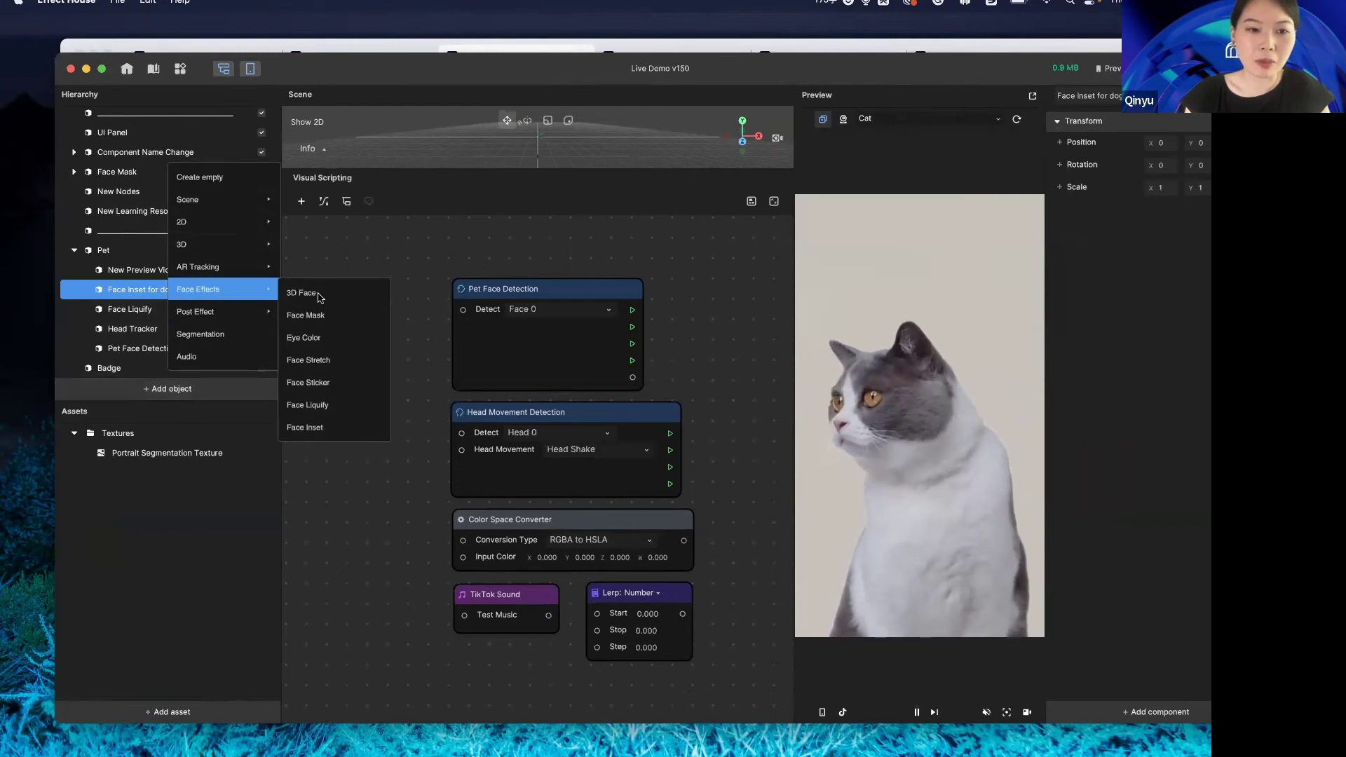
{"action": "left_click", "coordinate": [339, 427]}
{"action": "scroll", "coordinate": [223, 347], "scroll_direction": "down", "scroll_amount": 2}
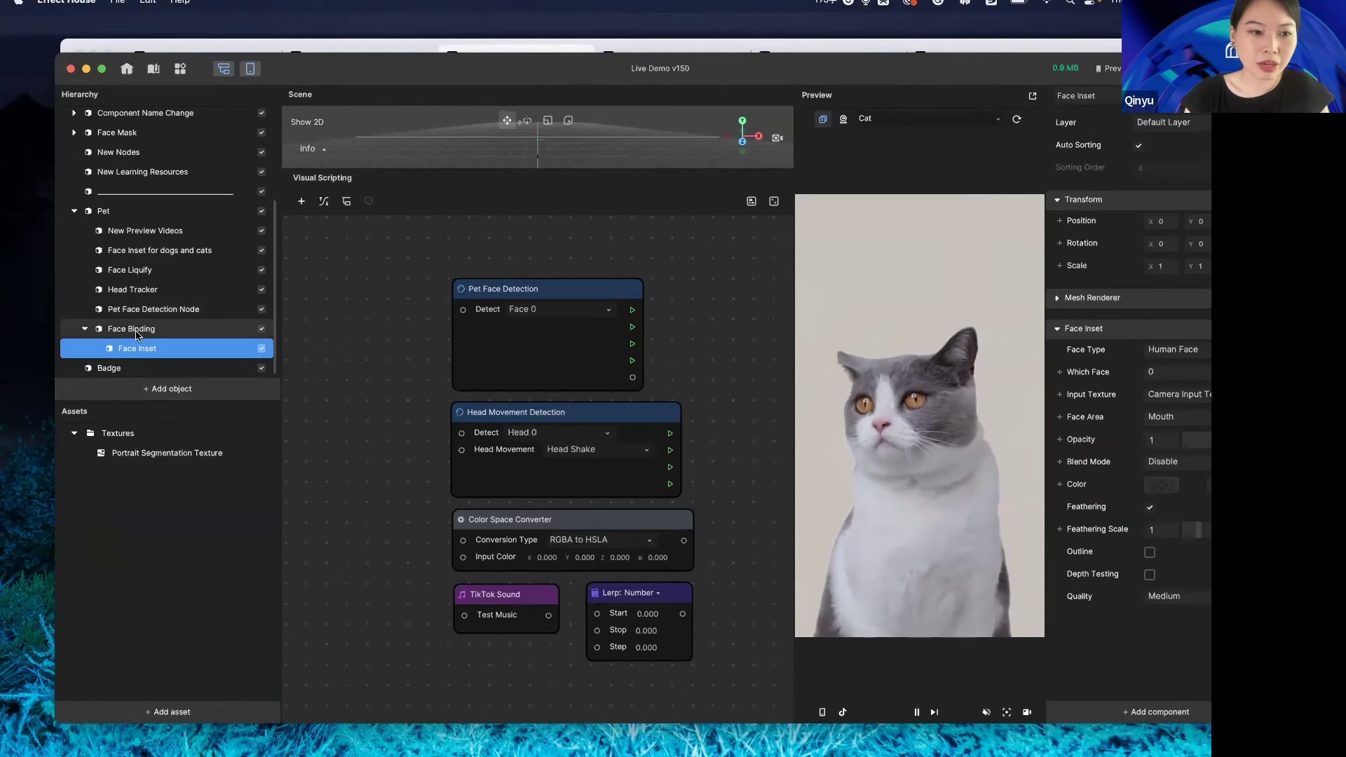
{"action": "left_click_drag", "start_coordinate": [111, 377], "coordinate": [114, 378]}
{"action": "left_click", "coordinate": [129, 374]}
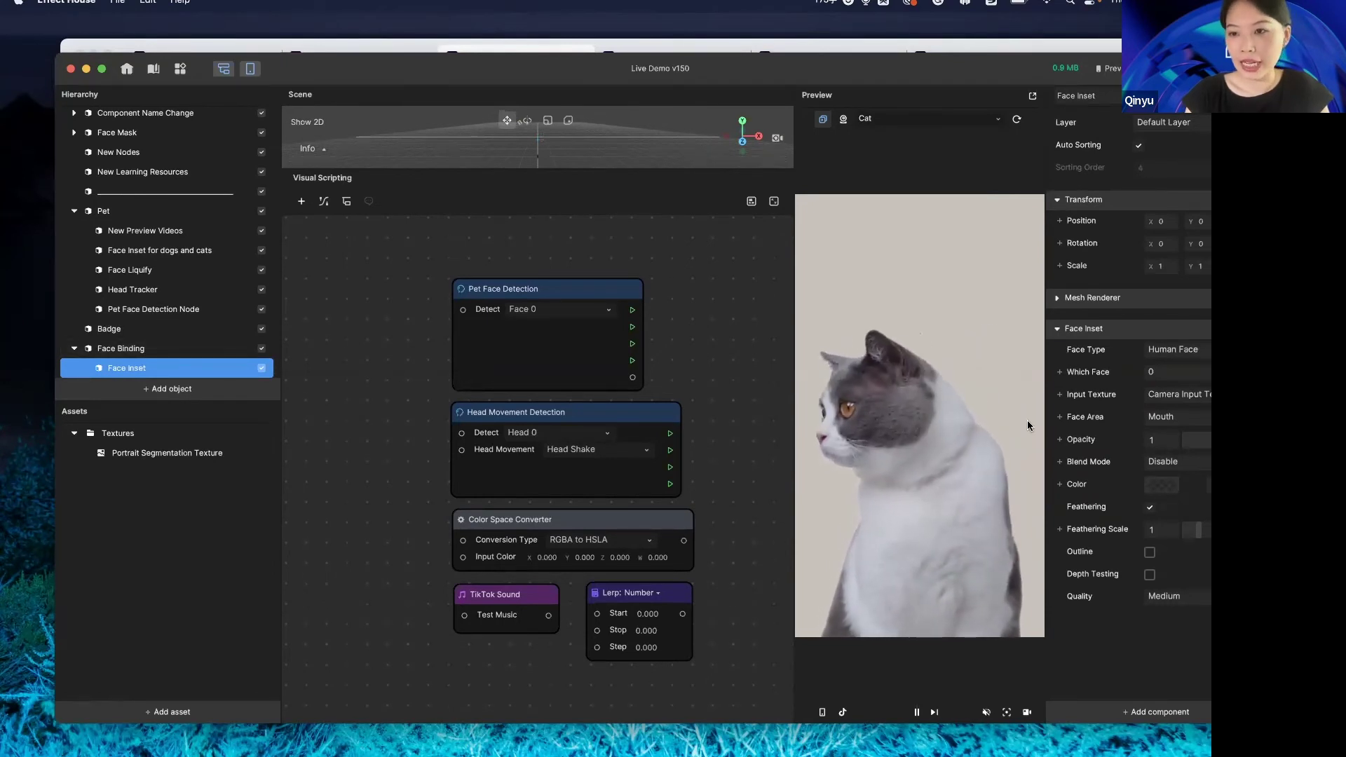
Move the window so the full inspector is in view and set the Face Binding's Tracking Target to Cat
{"action": "left_click", "coordinate": [138, 353]}
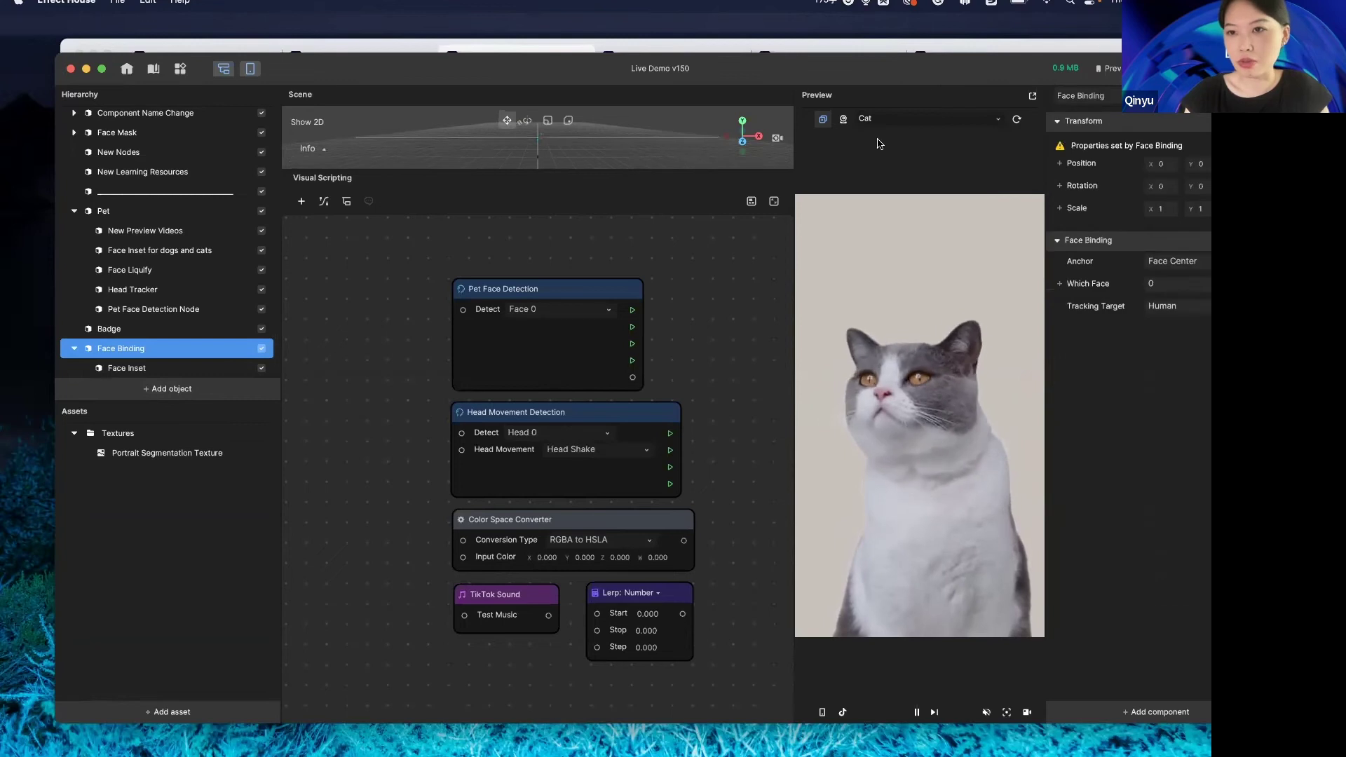
{"action": "left_click_drag", "start_coordinate": [954, 63], "coordinate": [900, 24]}
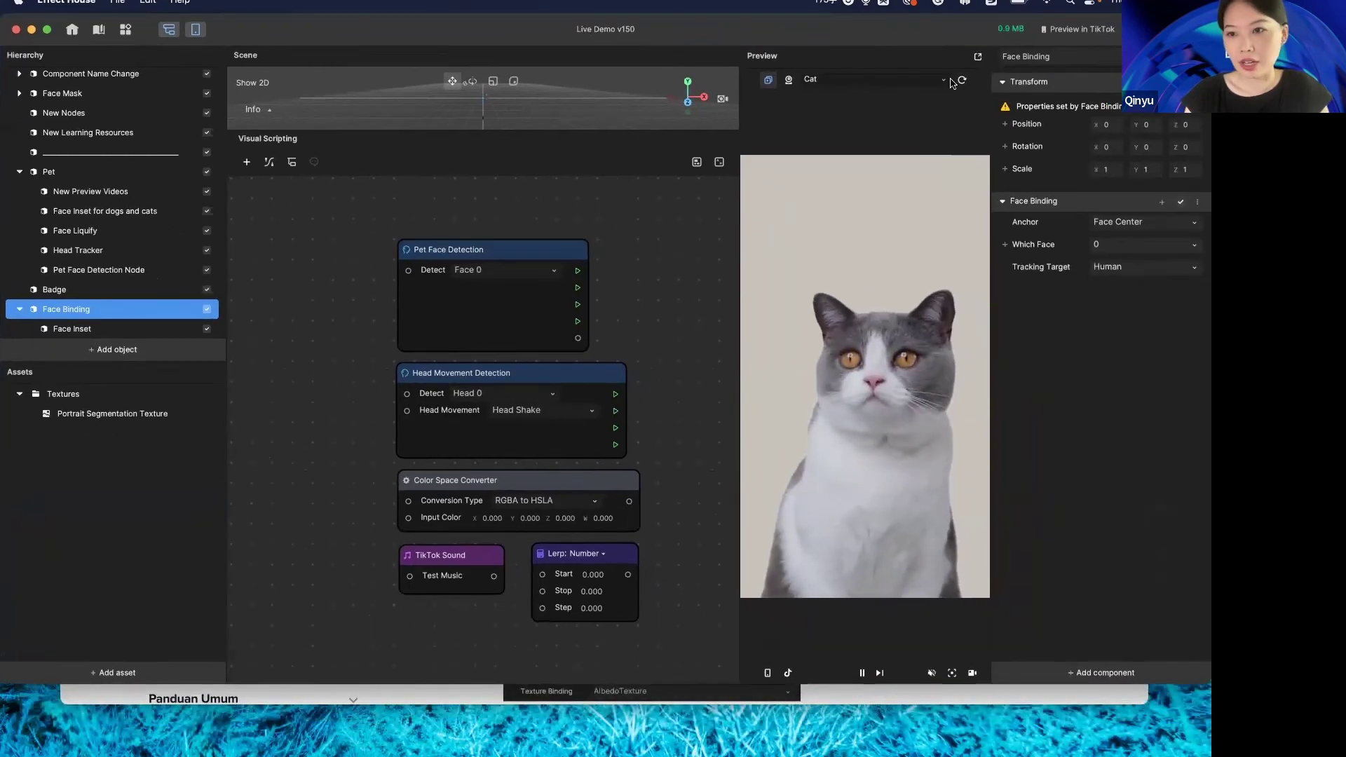
{"action": "left_click", "coordinate": [1132, 273]}
{"action": "left_click", "coordinate": [1124, 300]}
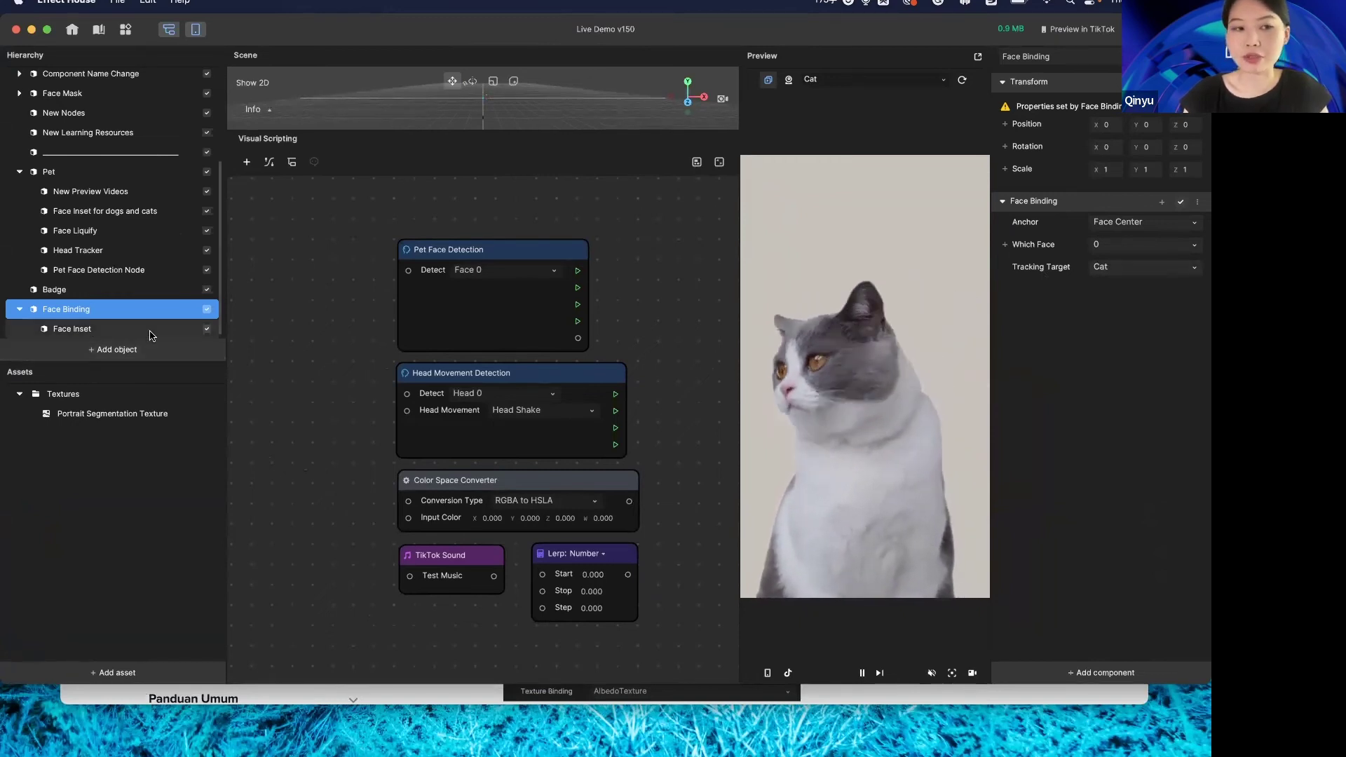
Set the Face Inset's Face Type to Cat Face and view the available Face Area options
{"action": "left_click", "coordinate": [72, 329]}
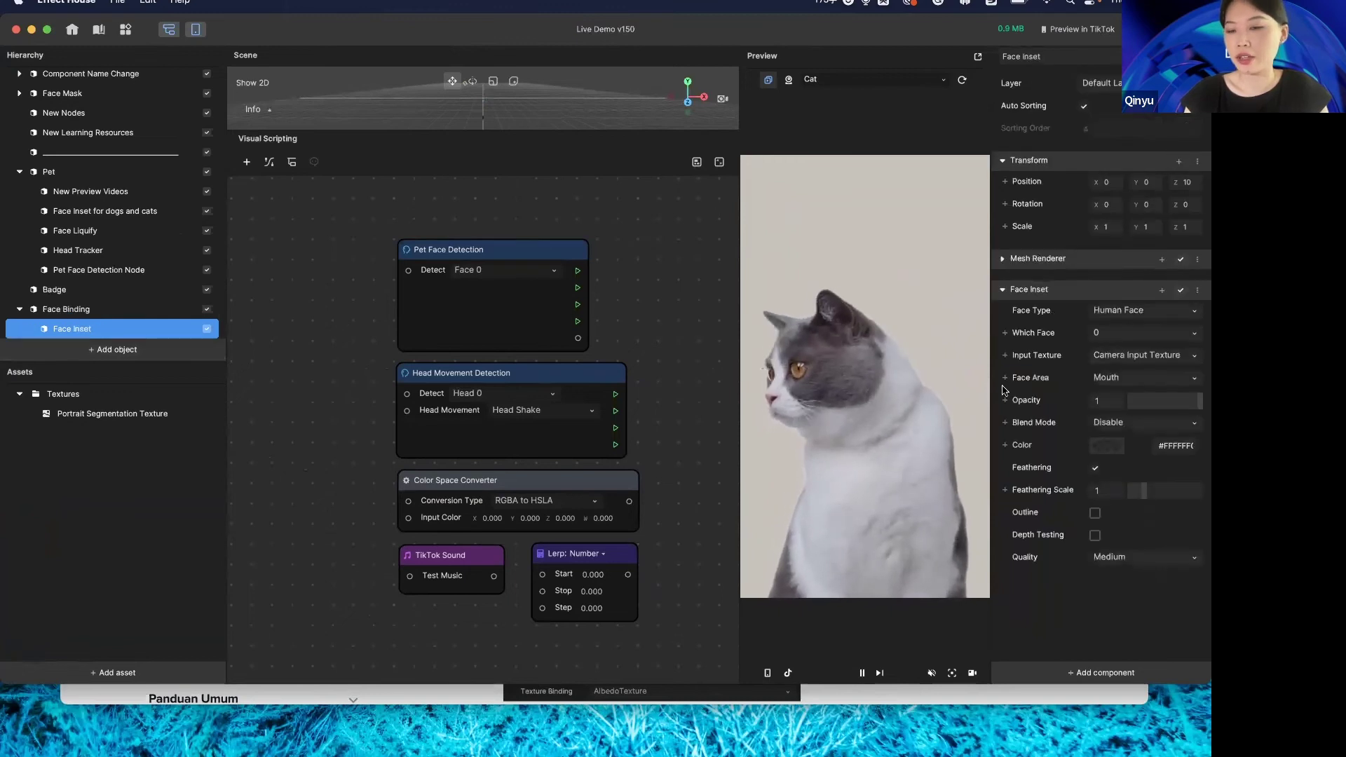
{"action": "left_click", "coordinate": [1122, 311]}
{"action": "left_click", "coordinate": [1121, 346]}
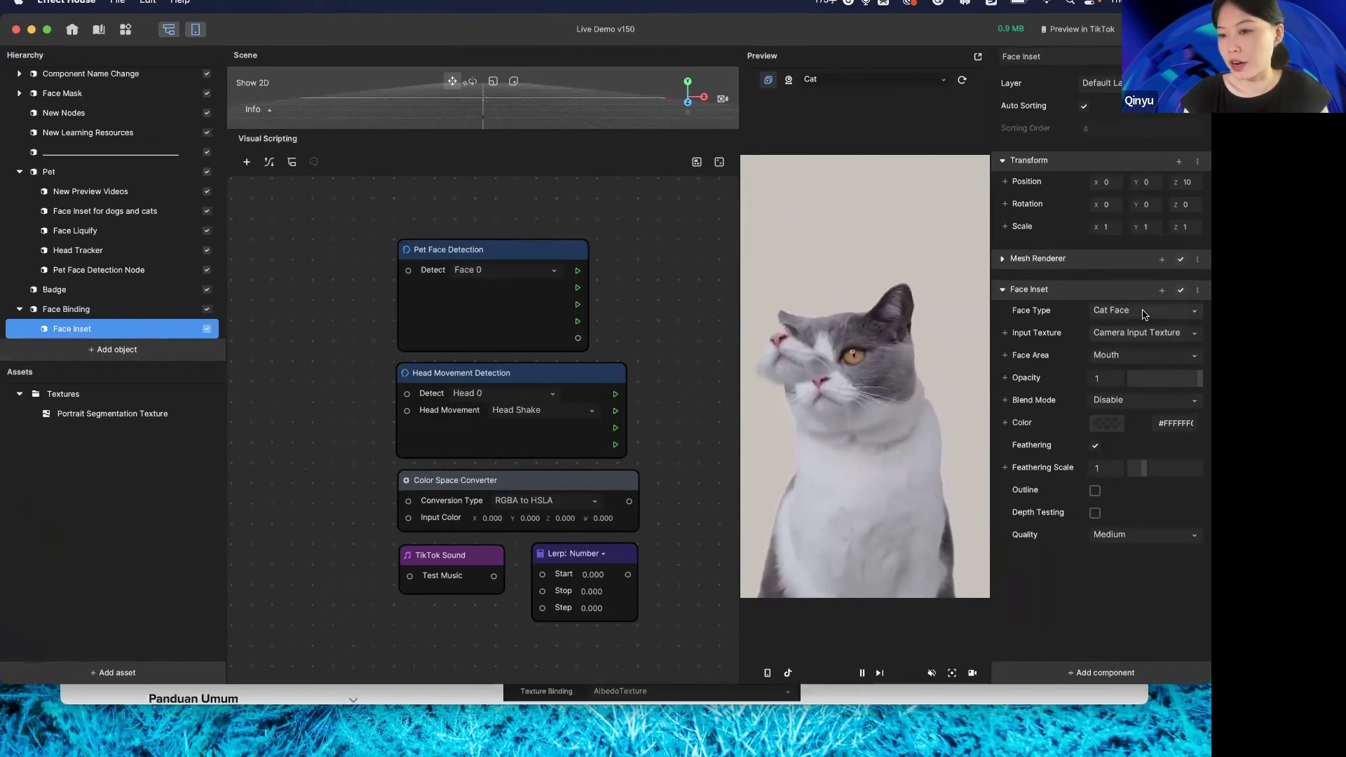
{"action": "left_click", "coordinate": [1129, 356]}
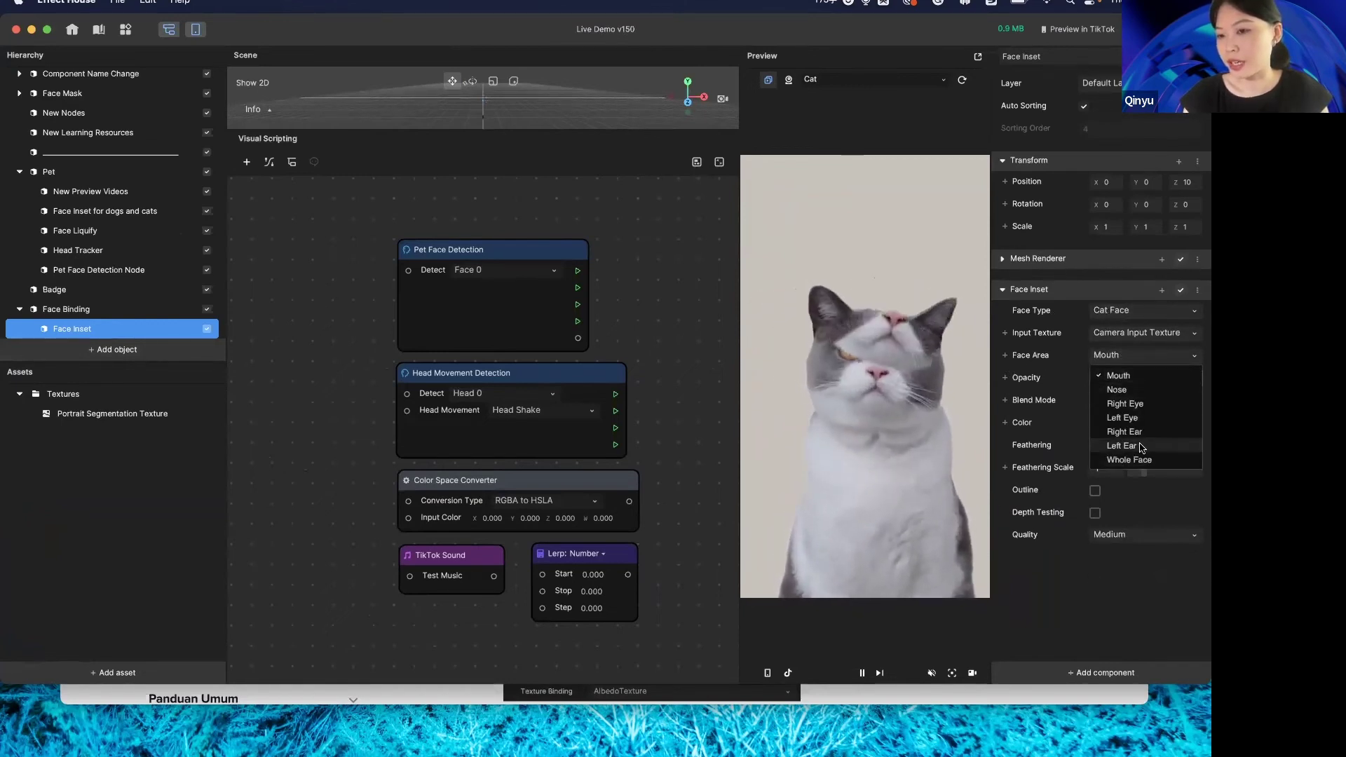
{"action": "left_click", "coordinate": [1080, 629]}
Change the preview media to Cat and Person and set the Face Binding's Tracking Target to Human
{"action": "left_click", "coordinate": [873, 82]}
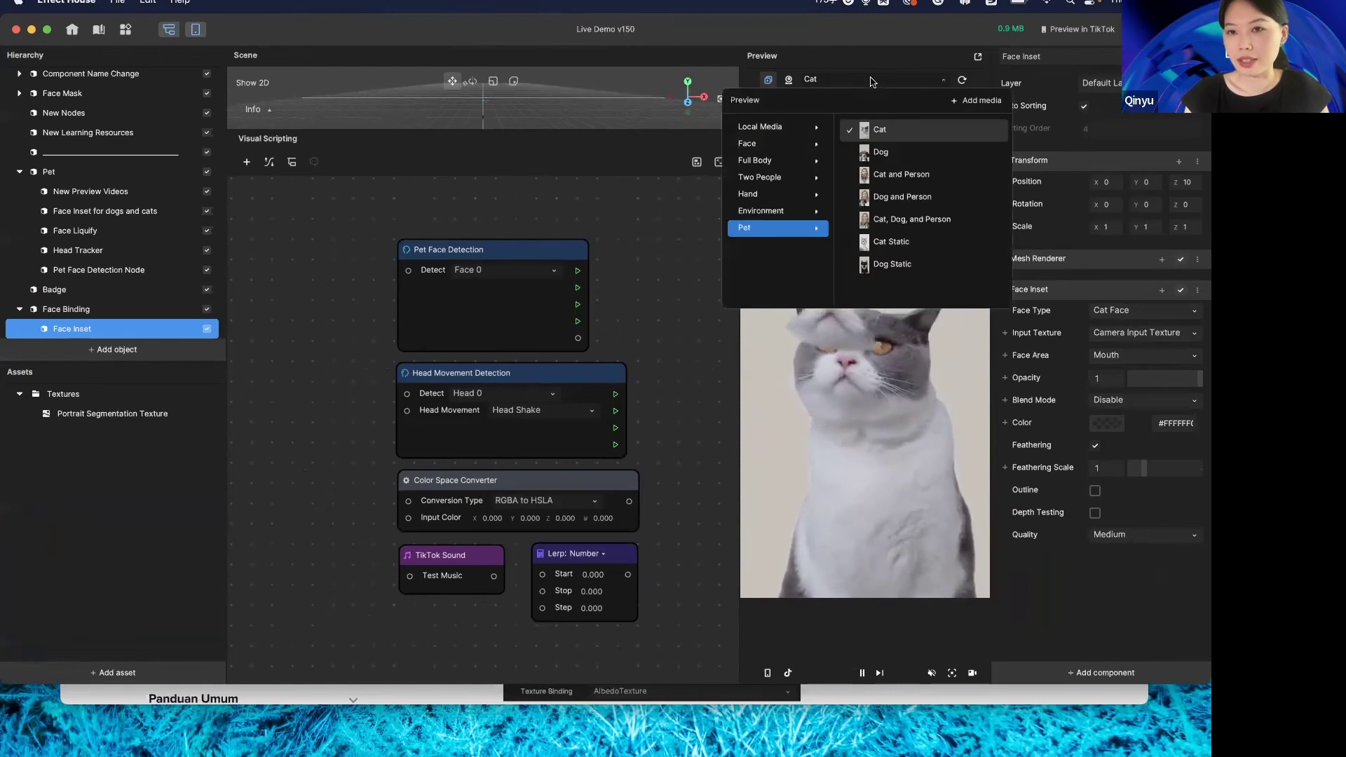
{"action": "left_click", "coordinate": [899, 177]}
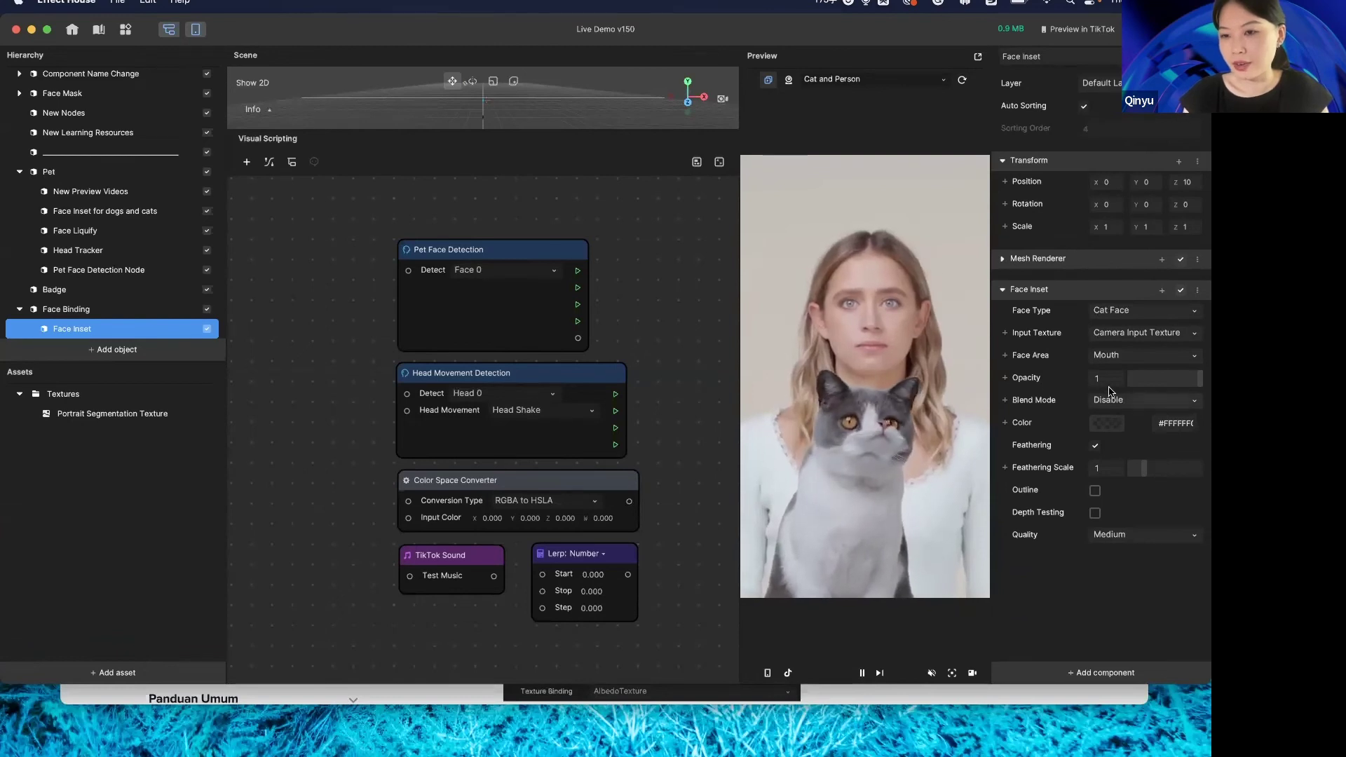
{"action": "left_click", "coordinate": [136, 310]}
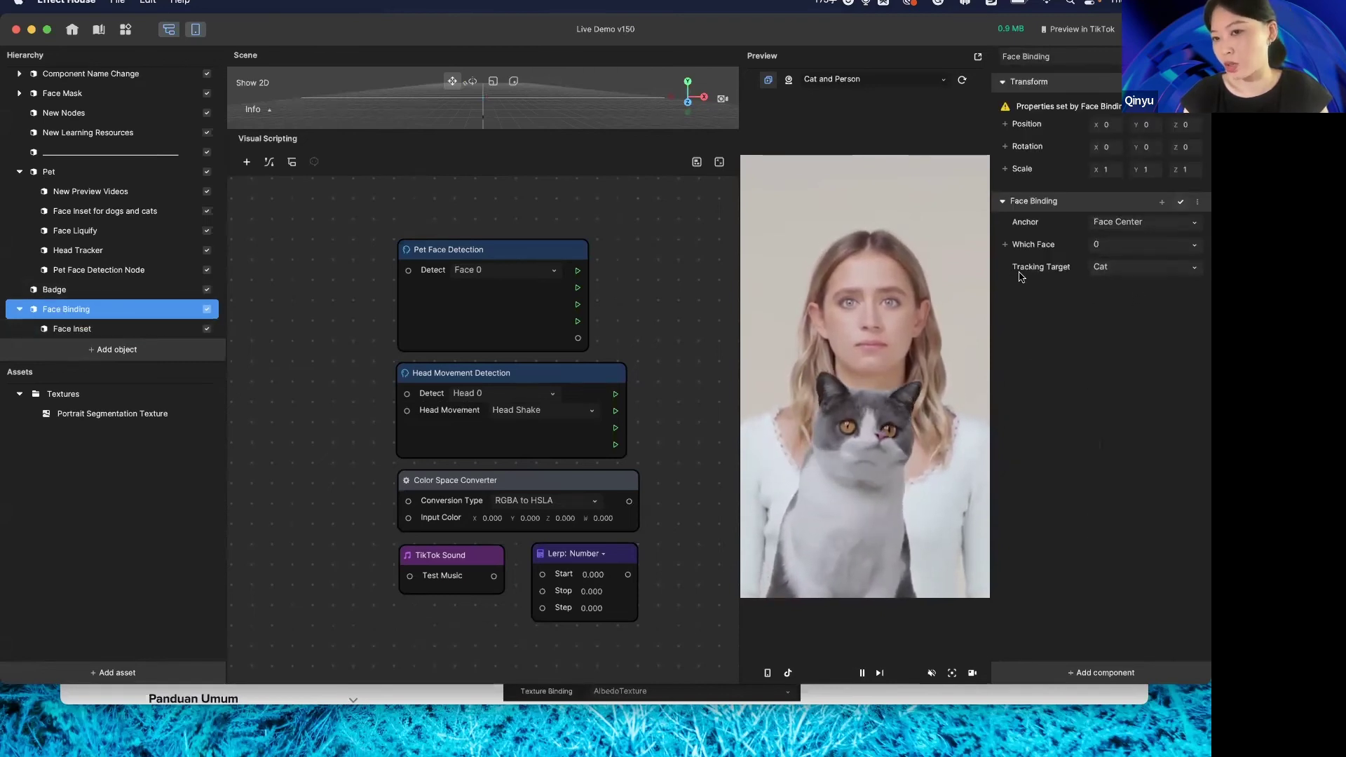
{"action": "left_click", "coordinate": [1135, 273]}
{"action": "left_click", "coordinate": [1120, 283]}
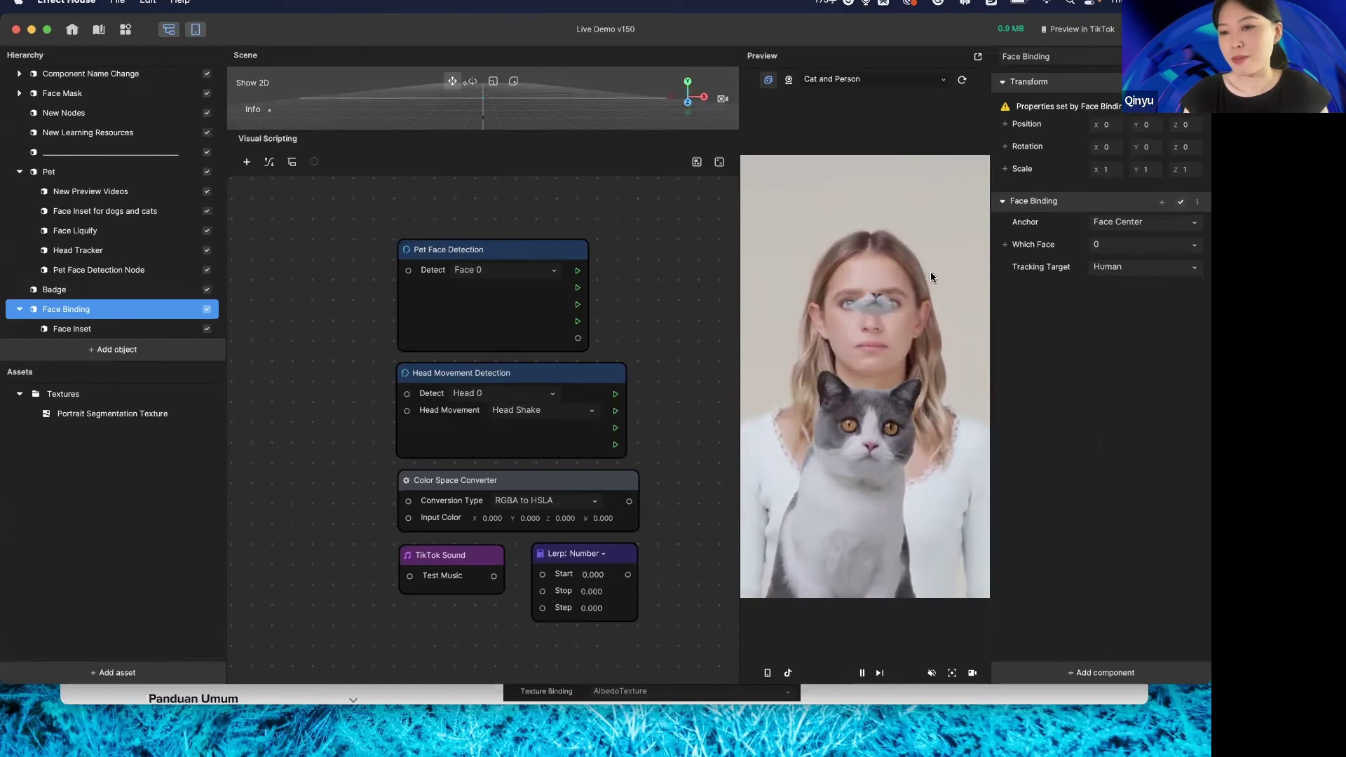
Keep the Face Inset's Face Type as Cat Face and set its Face Area to Whole Face
{"action": "left_click", "coordinate": [175, 329]}
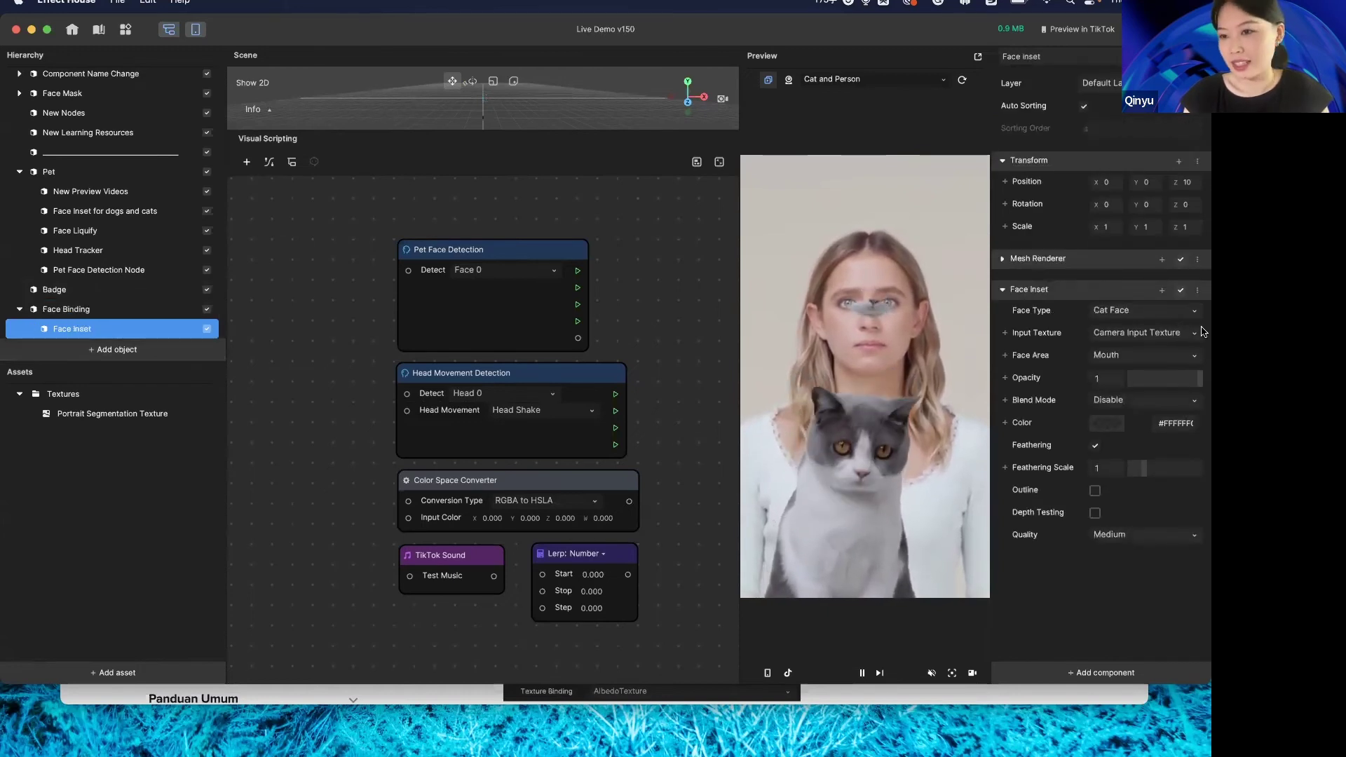
{"action": "left_click", "coordinate": [1160, 310]}
{"action": "left_click", "coordinate": [1122, 342]}
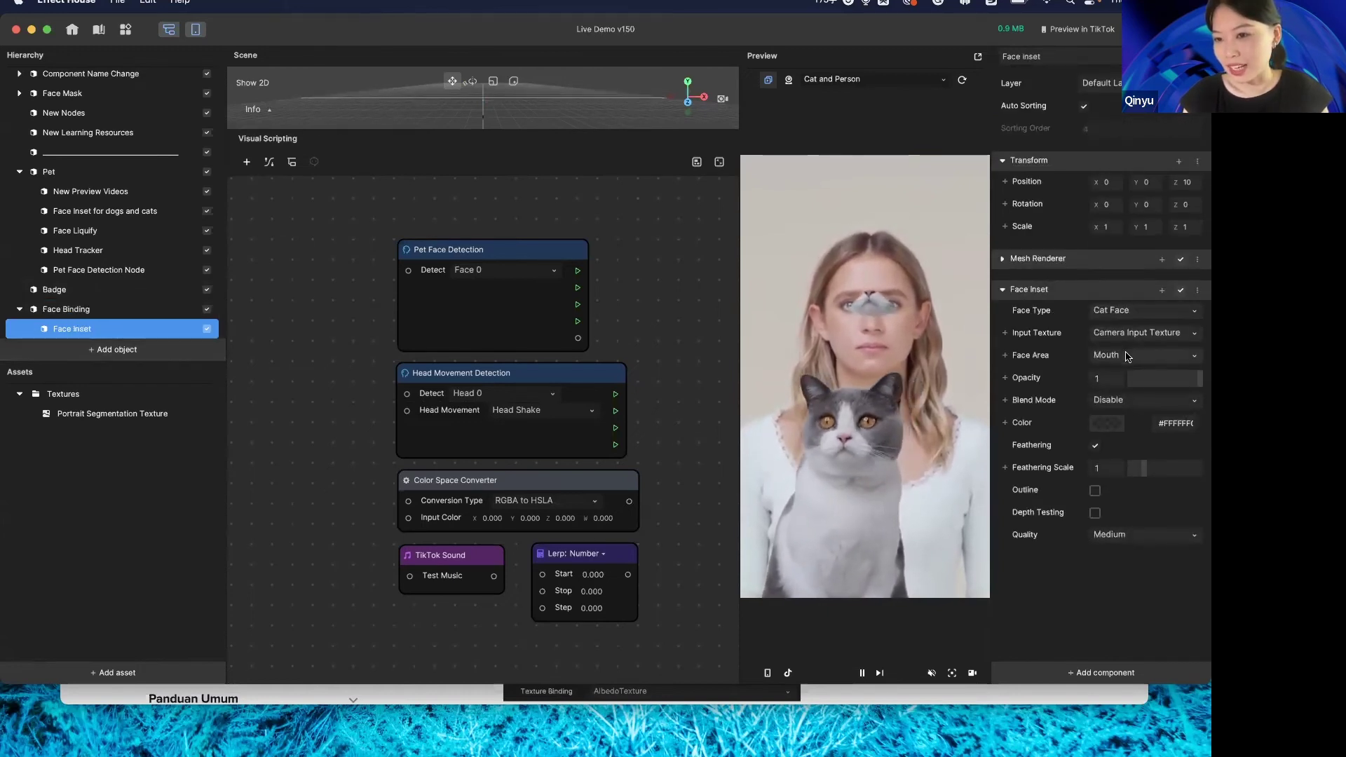
{"action": "left_click", "coordinate": [1125, 355]}
{"action": "left_click", "coordinate": [1123, 459]}
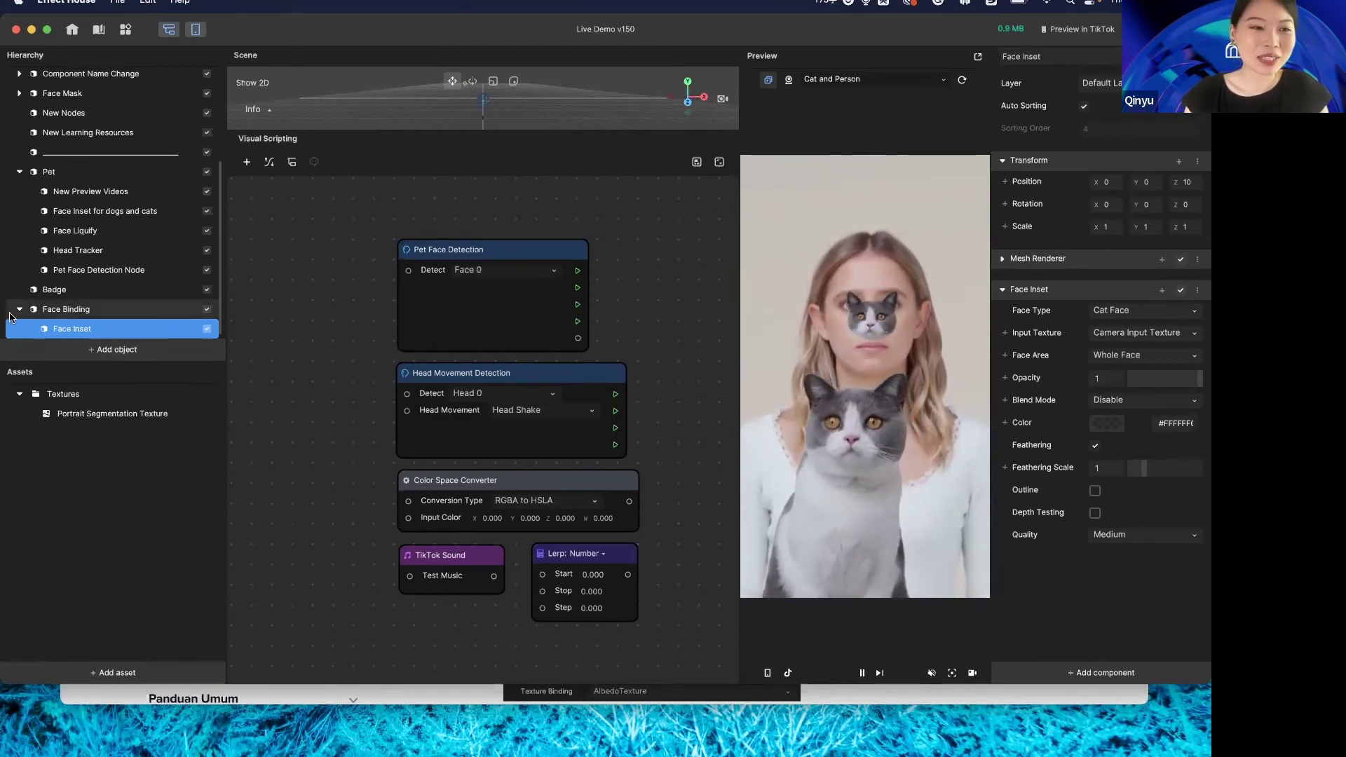
Add an AR tracking Head Tracker inside Face Binding and set its Tracking Target to Cat
{"action": "left_click", "coordinate": [81, 354]}
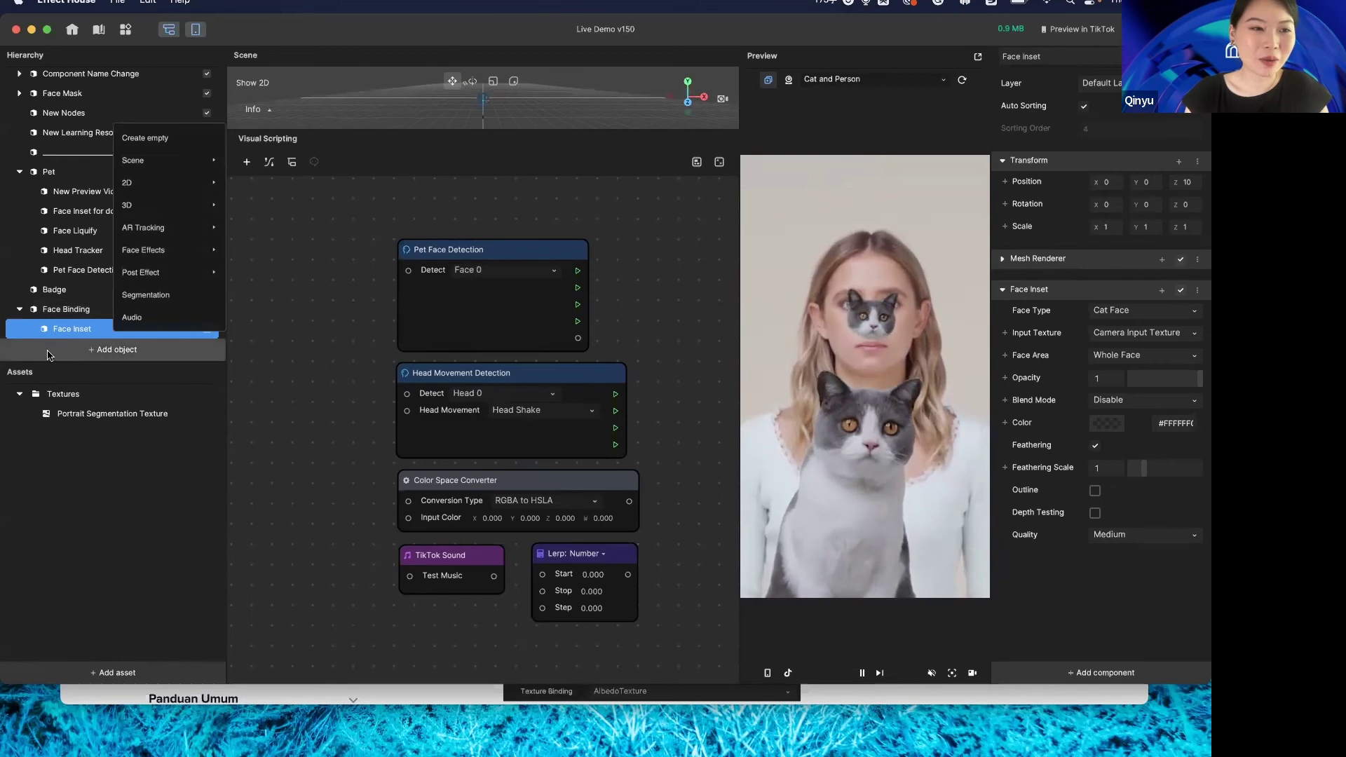
{"action": "mouse_move", "coordinate": [181, 230]}
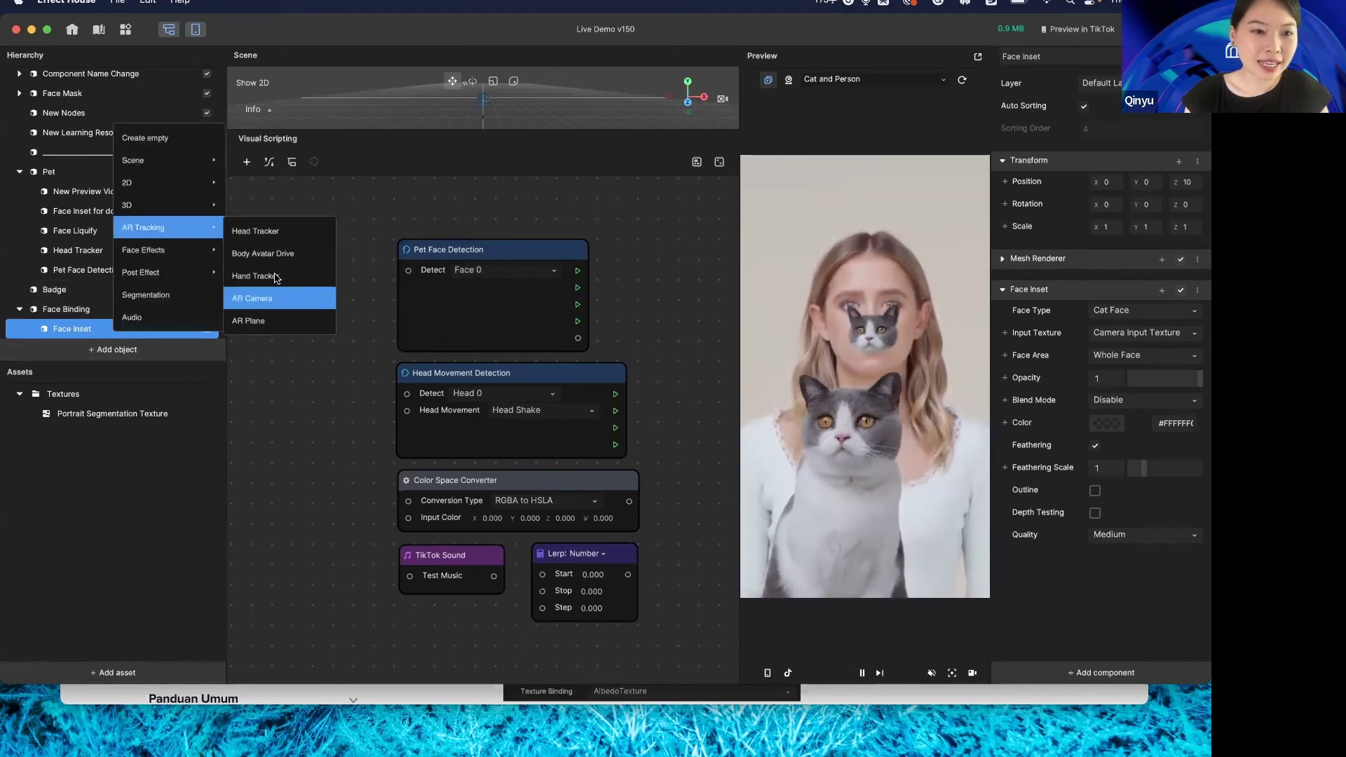
{"action": "key", "text": "Escape"}
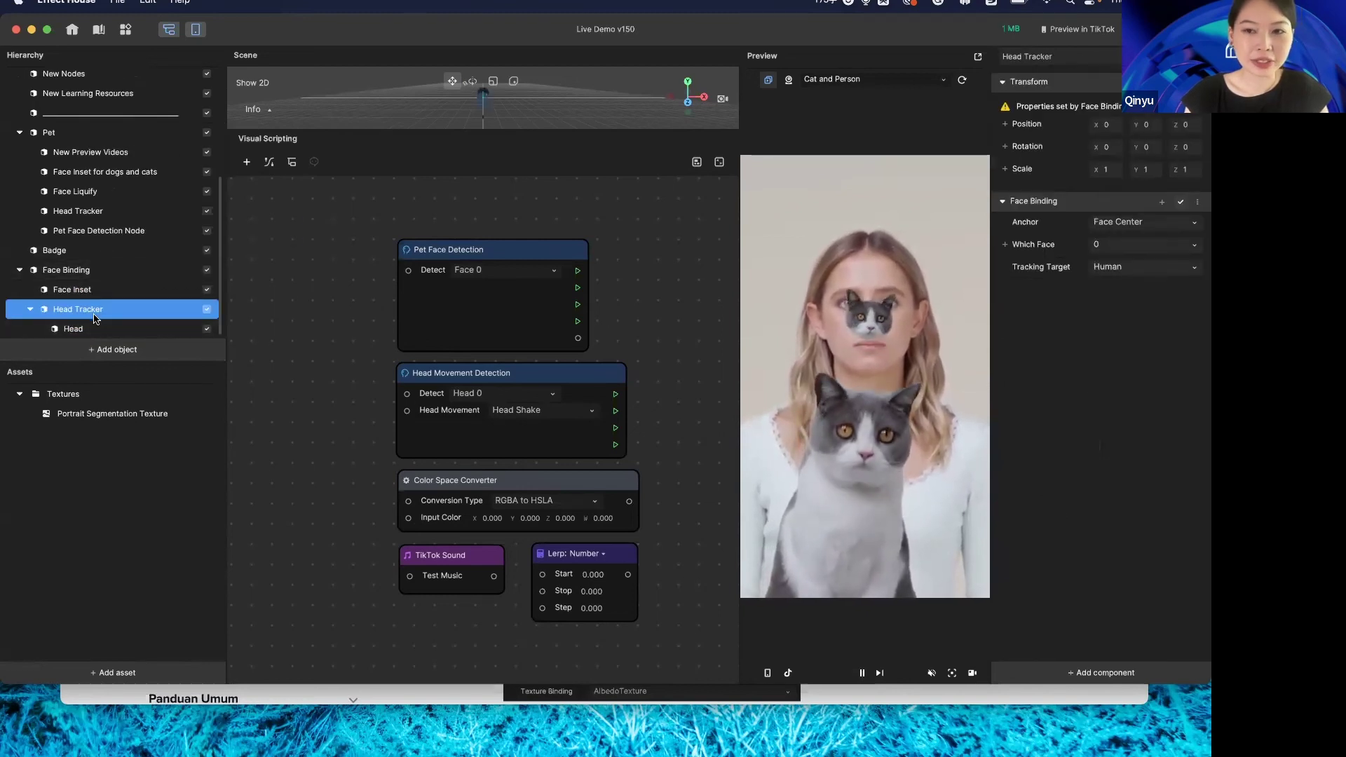
Disable Face Binding with its child objects, and re-enable Face Binding, Face Inset and Head Tracker
{"action": "left_click", "coordinate": [207, 270]}
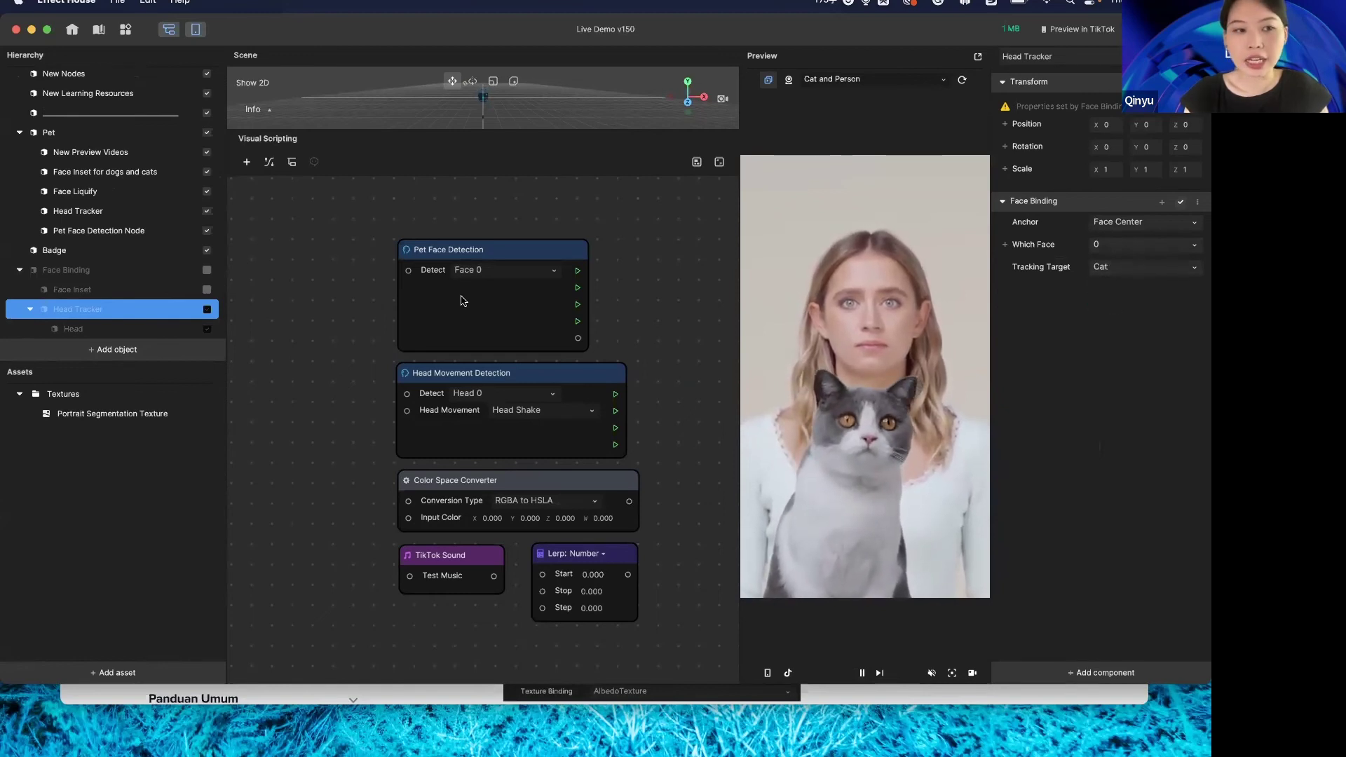
{"action": "right_click", "coordinate": [143, 321]}
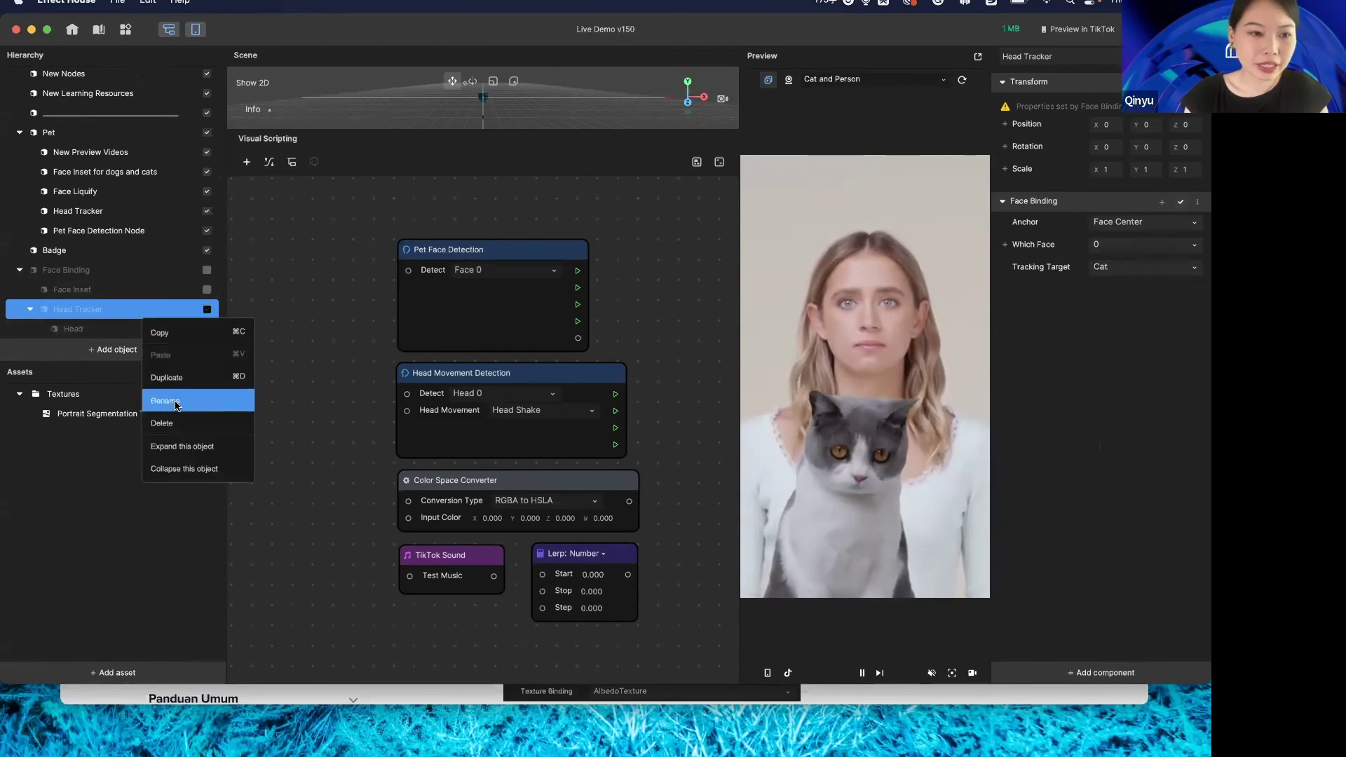
{"action": "left_click", "coordinate": [204, 310]}
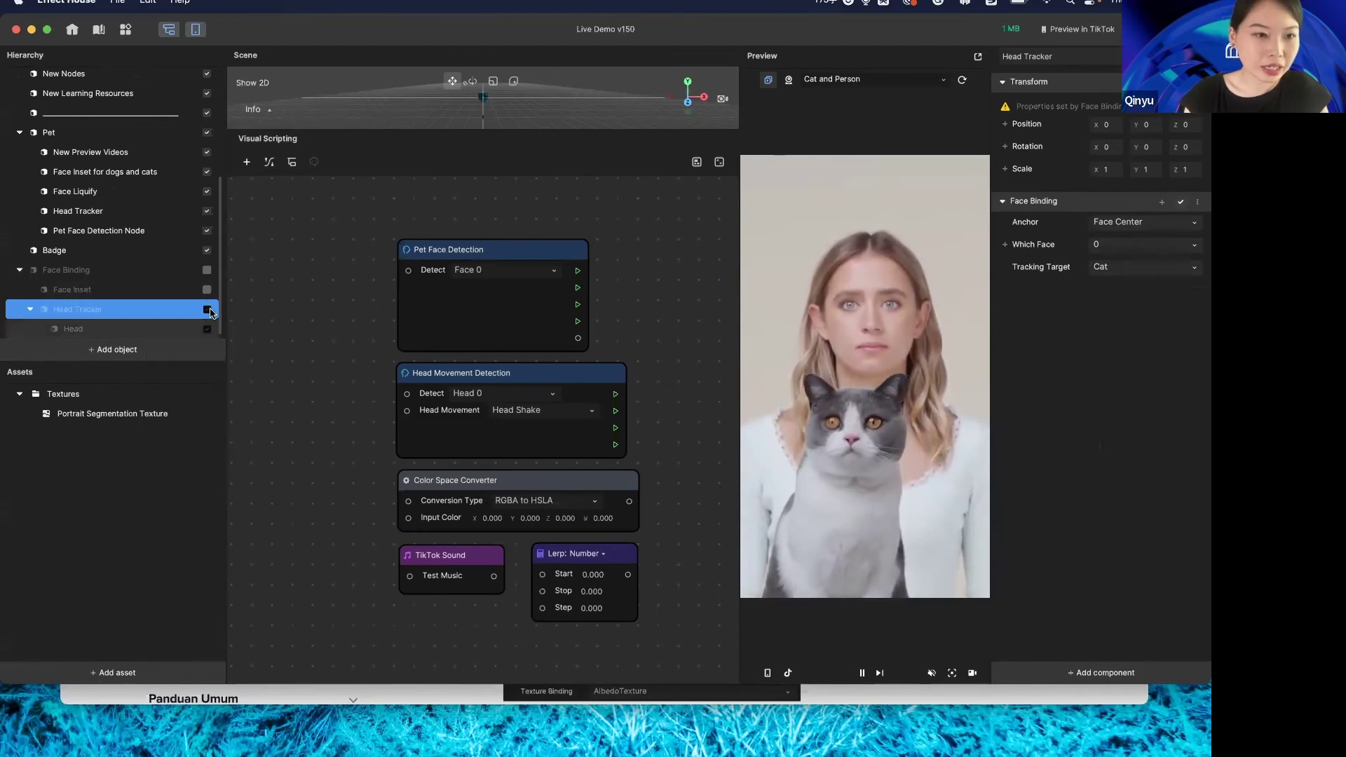
{"action": "left_click", "coordinate": [207, 287]}
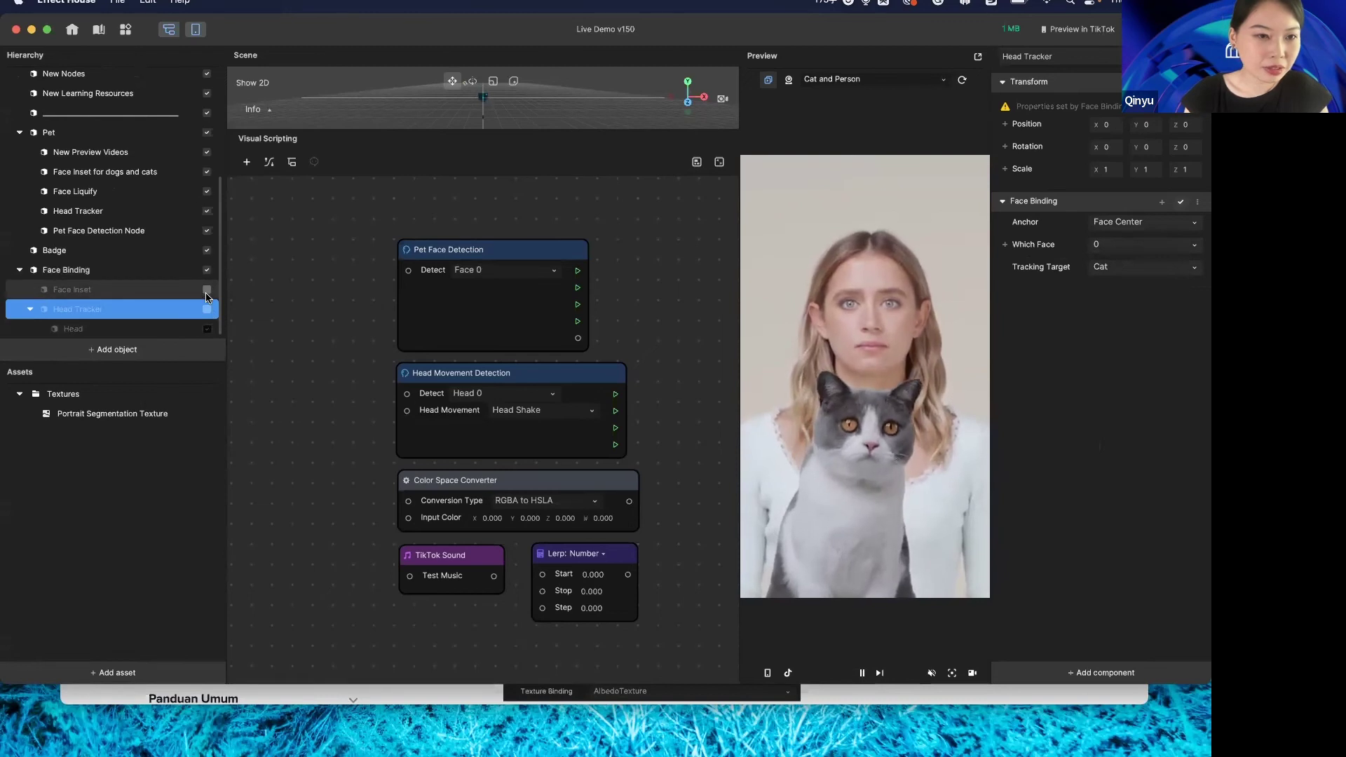
{"action": "left_click", "coordinate": [197, 289]}
{"action": "left_click", "coordinate": [207, 309]}
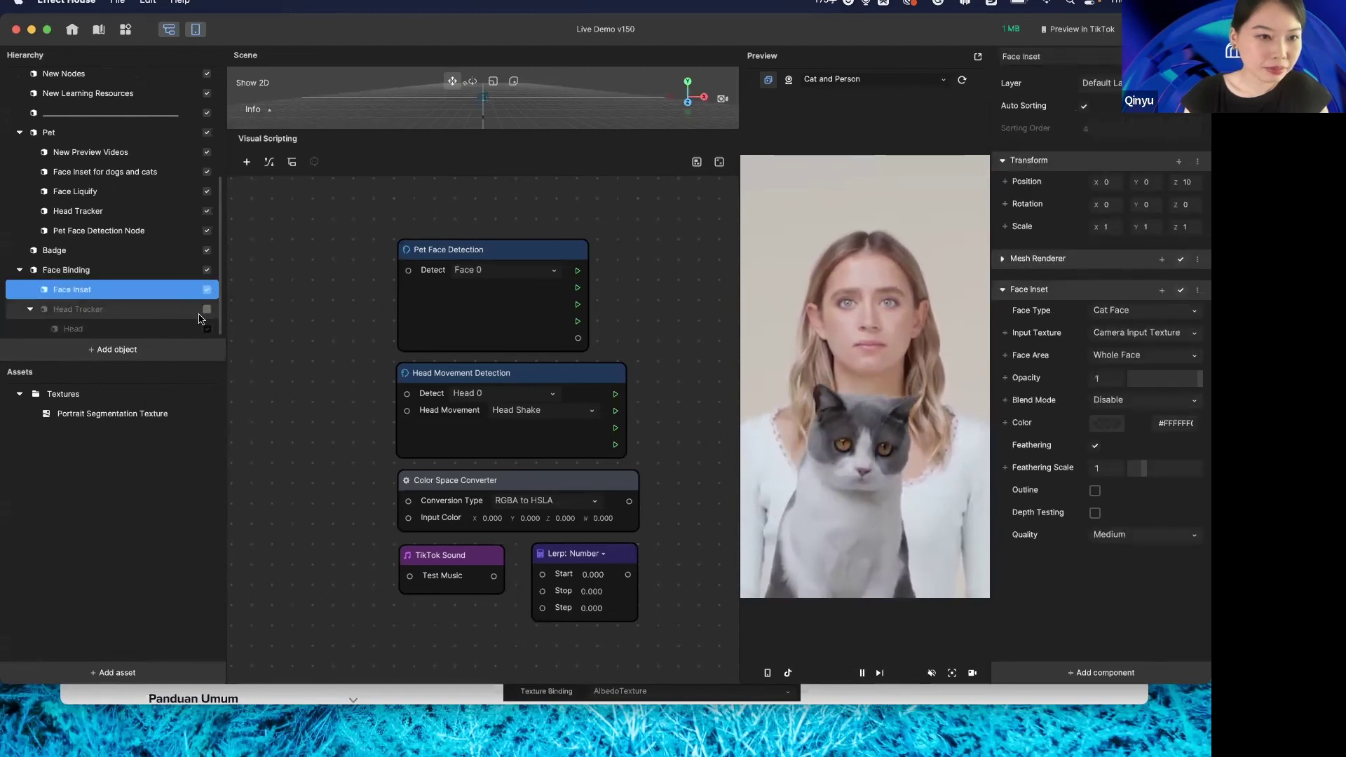
Add a 3D Cube as a child of Head Tracker, keeping its default name
{"action": "right_click", "coordinate": [89, 305]}
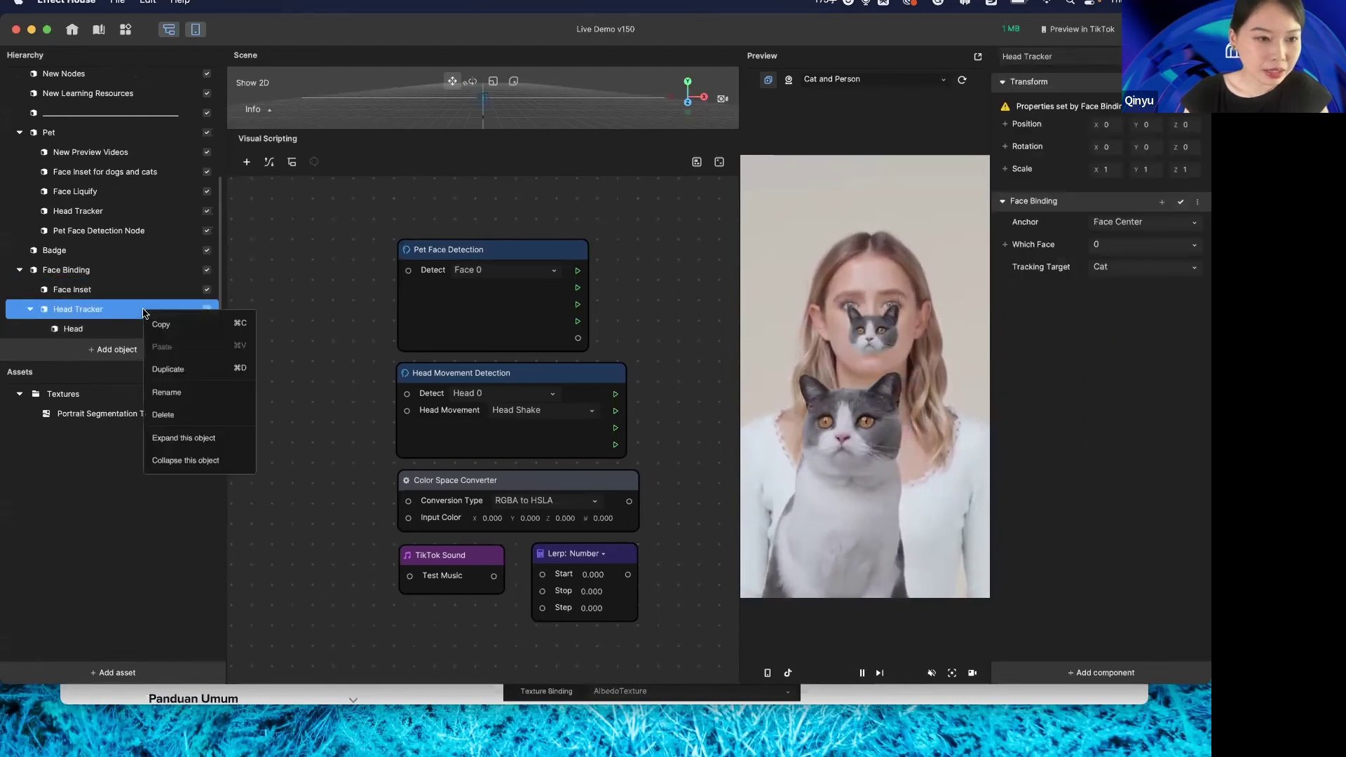
{"action": "left_click", "coordinate": [113, 349]}
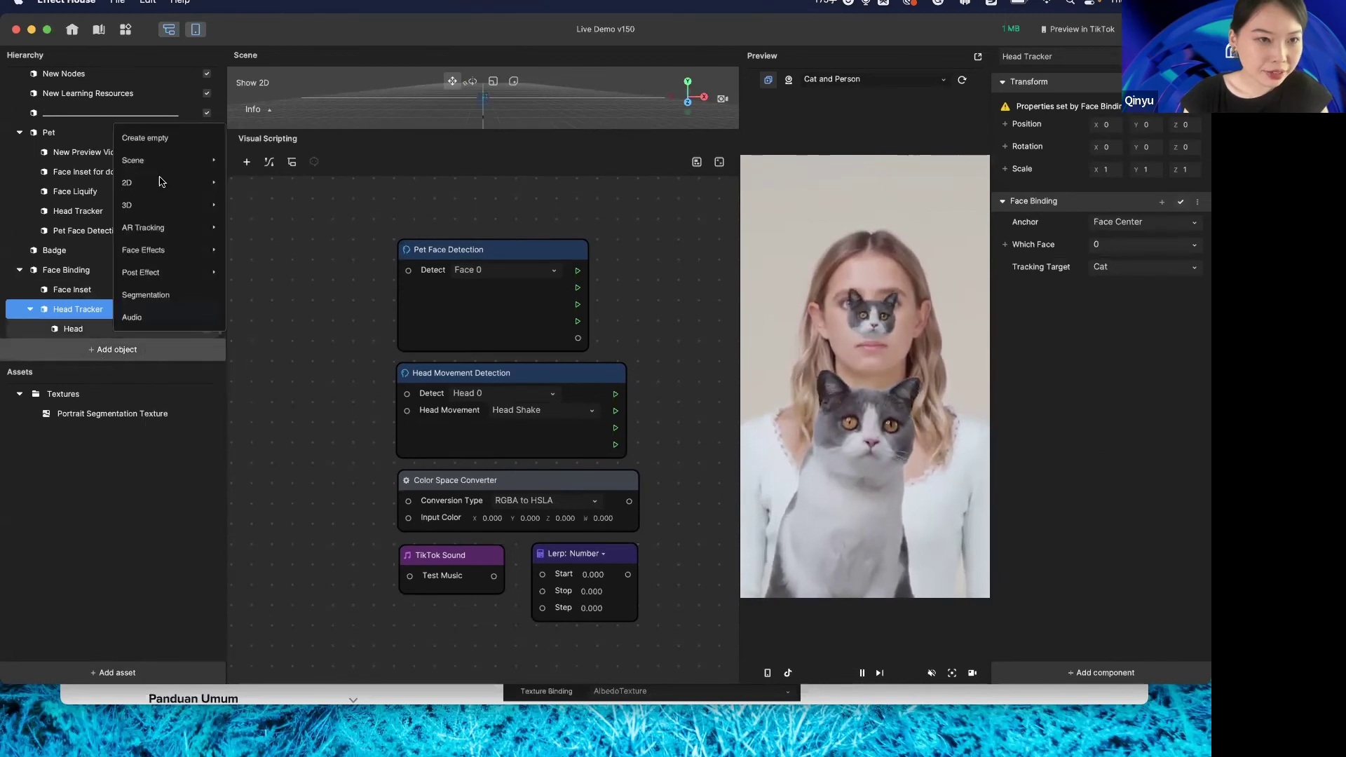
{"action": "mouse_move", "coordinate": [203, 205]}
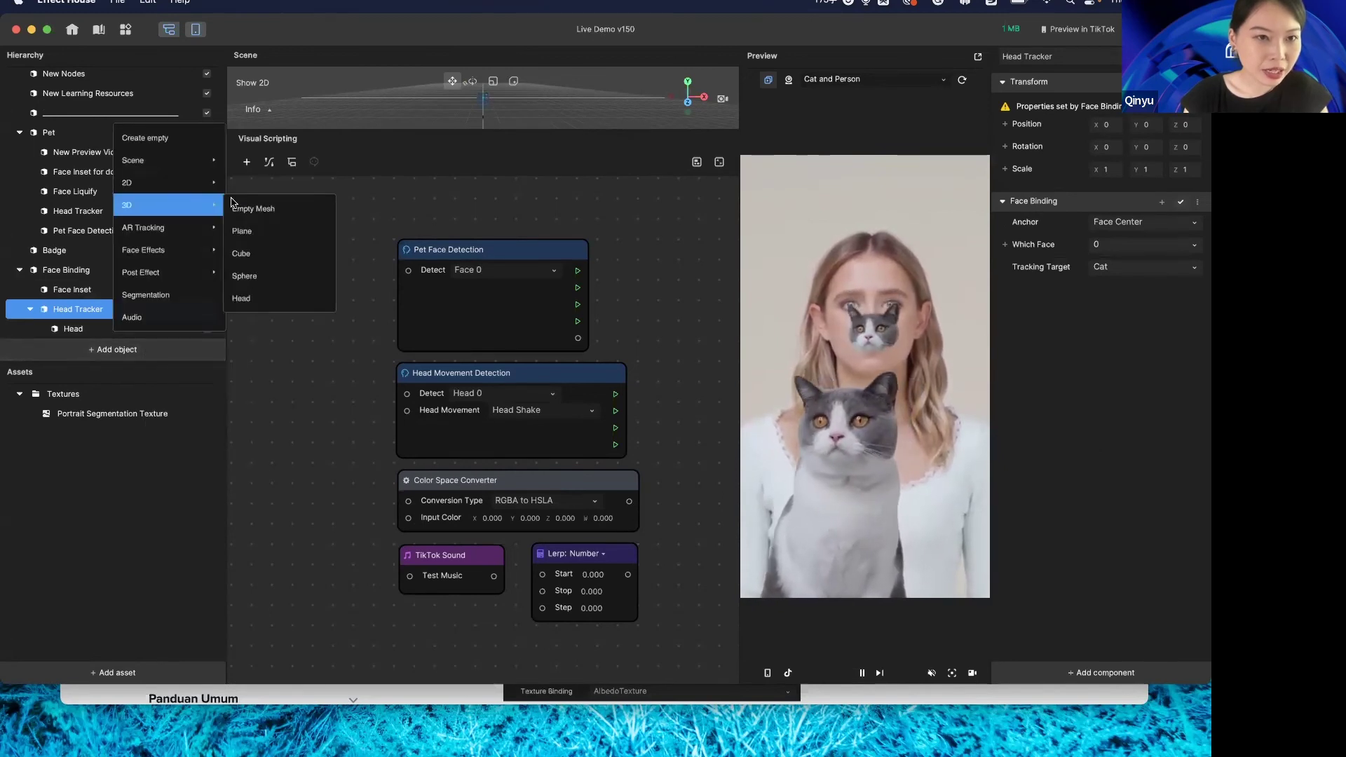
{"action": "left_click", "coordinate": [241, 253]}
{"action": "mouse_move", "coordinate": [127, 329]}
{"action": "left_mouse_down"}
{"action": "mouse_move", "coordinate": [124, 312]}
{"action": "mouse_move", "coordinate": [140, 320]}
{"action": "left_mouse_up"}
{"action": "double_click", "coordinate": [144, 327]}
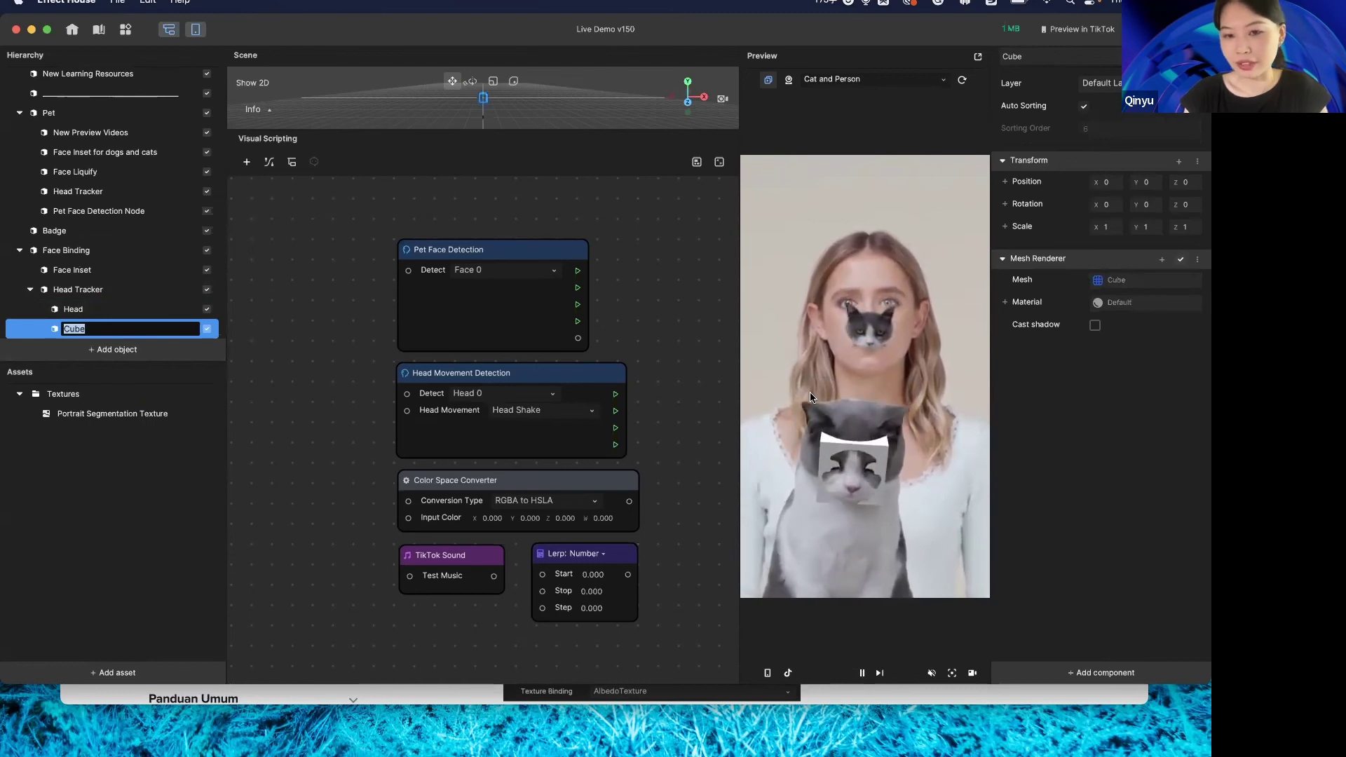
{"action": "left_click", "coordinate": [31, 333]}
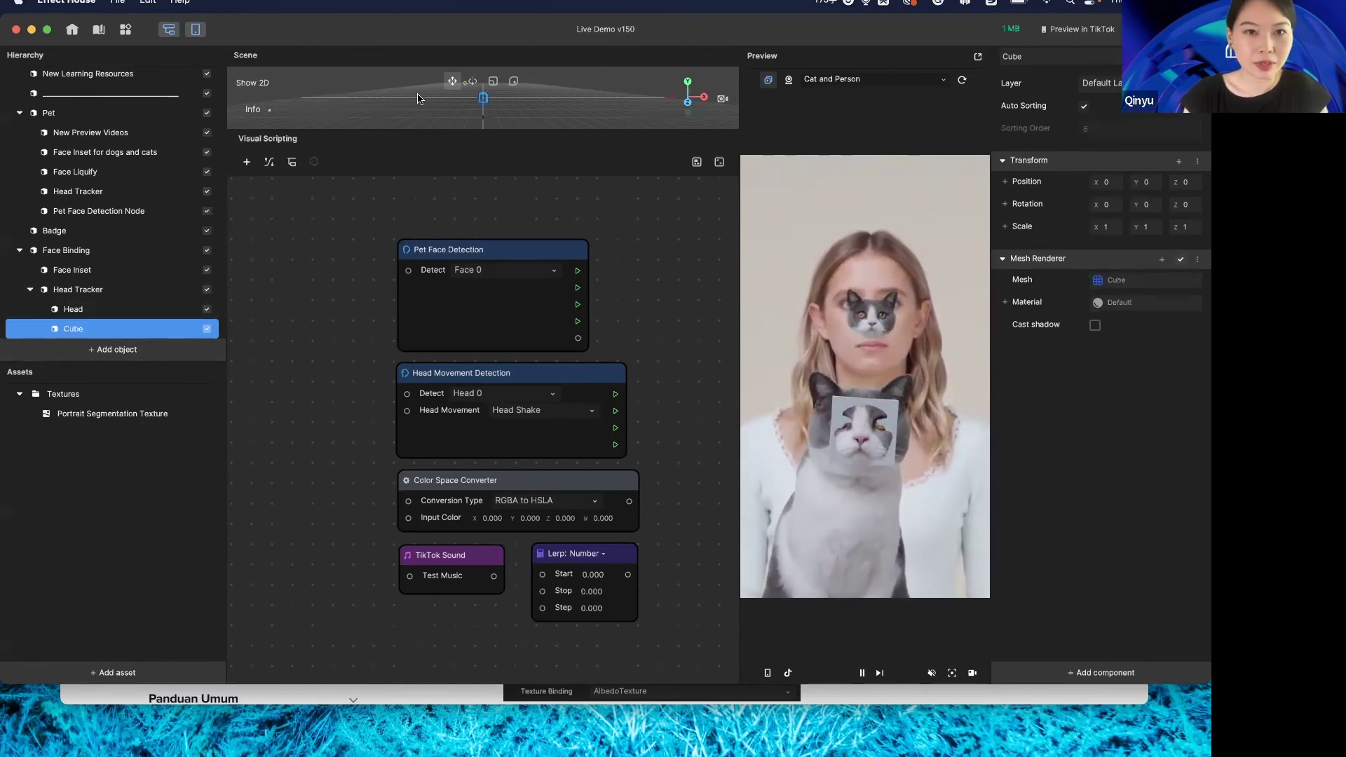
Enlarge the Scene panel and raise the Cube along the Y axis to about 7.12
{"action": "left_click_drag", "start_coordinate": [502, 137], "coordinate": [491, 357]}
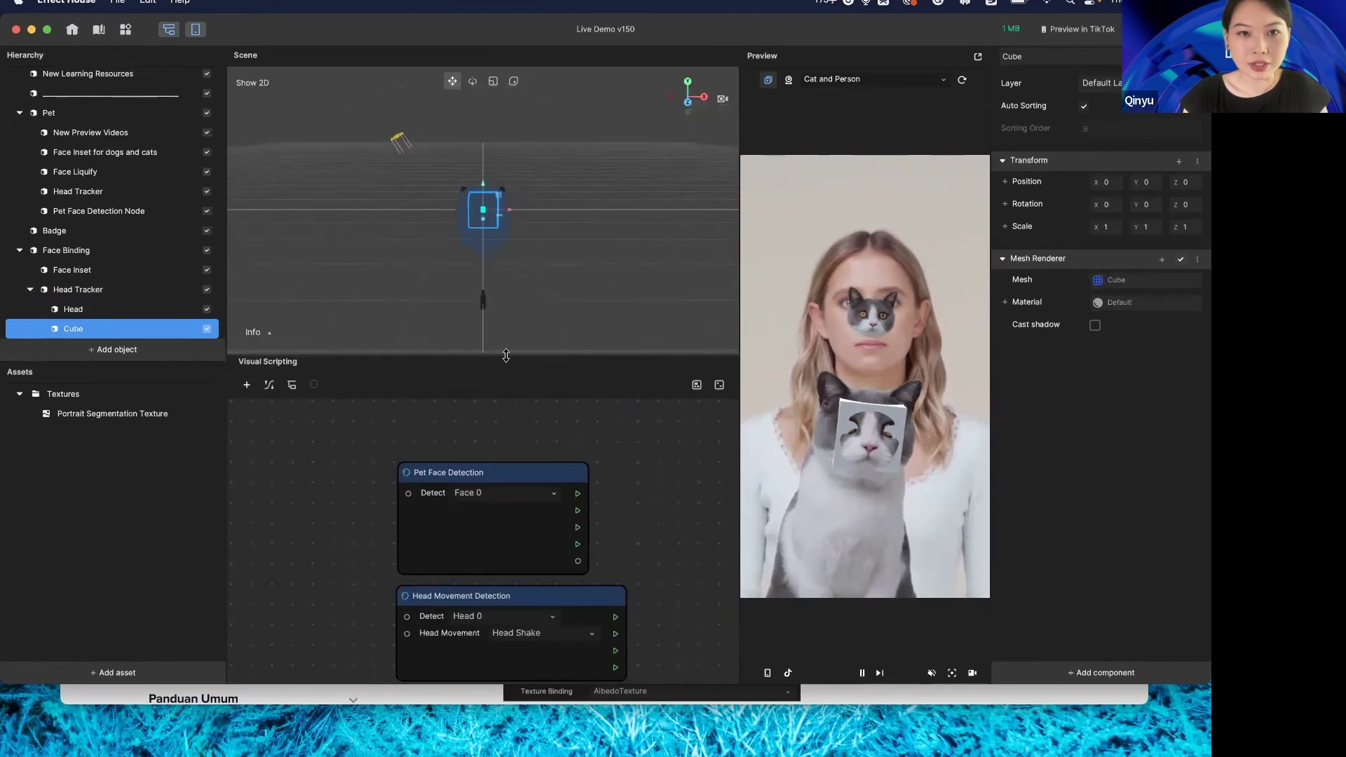
{"action": "left_click_drag", "start_coordinate": [483, 185], "coordinate": [483, 163]}
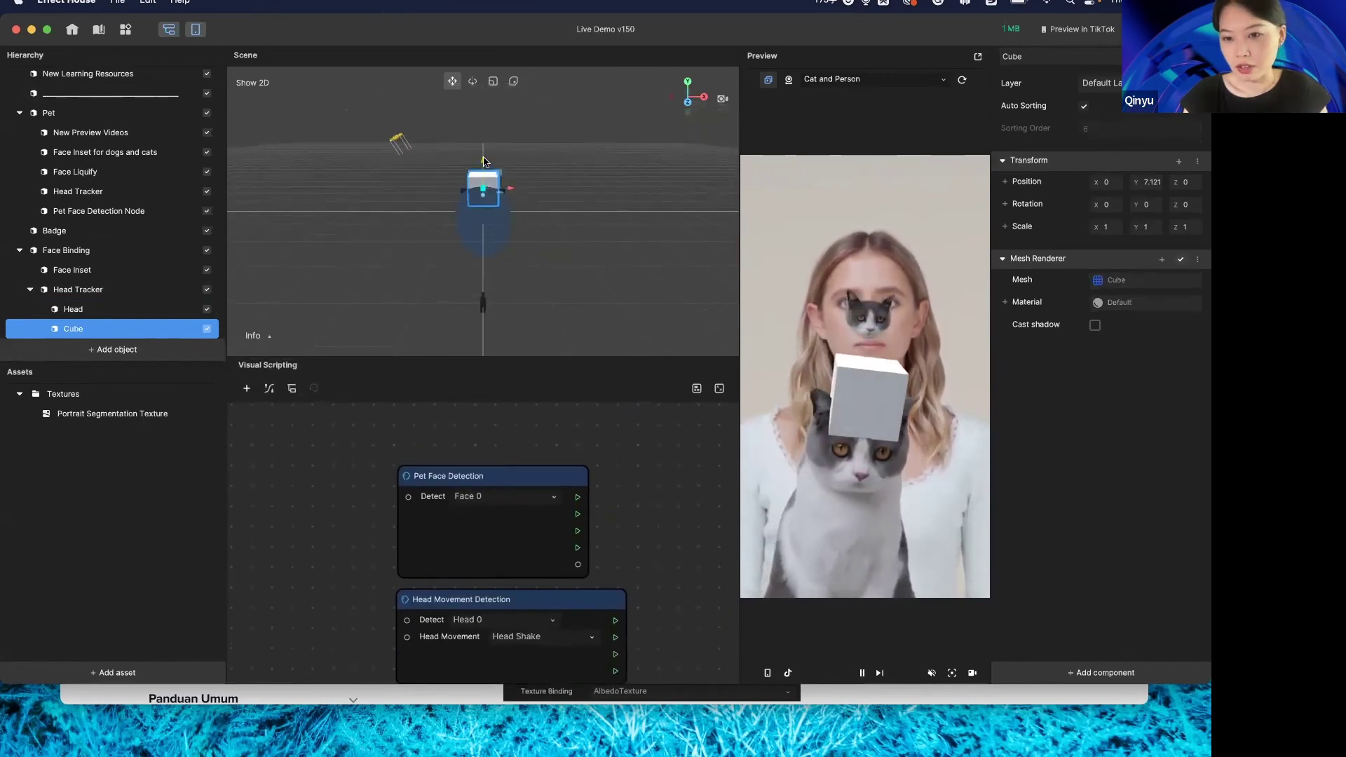
Add a Face Liquify face effect below the Head Tracker inside the existing Face Binding
{"action": "left_click", "coordinate": [152, 290]}
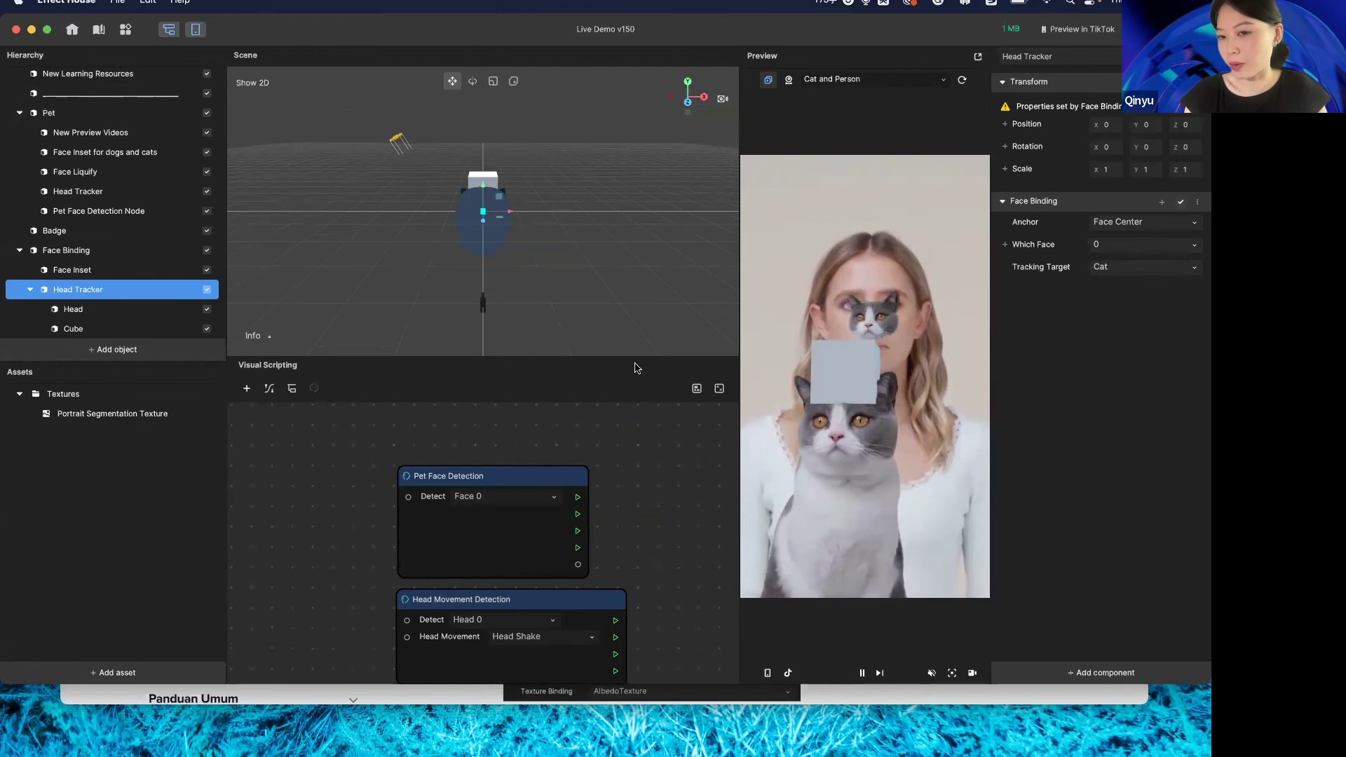
{"action": "left_click", "coordinate": [69, 353]}
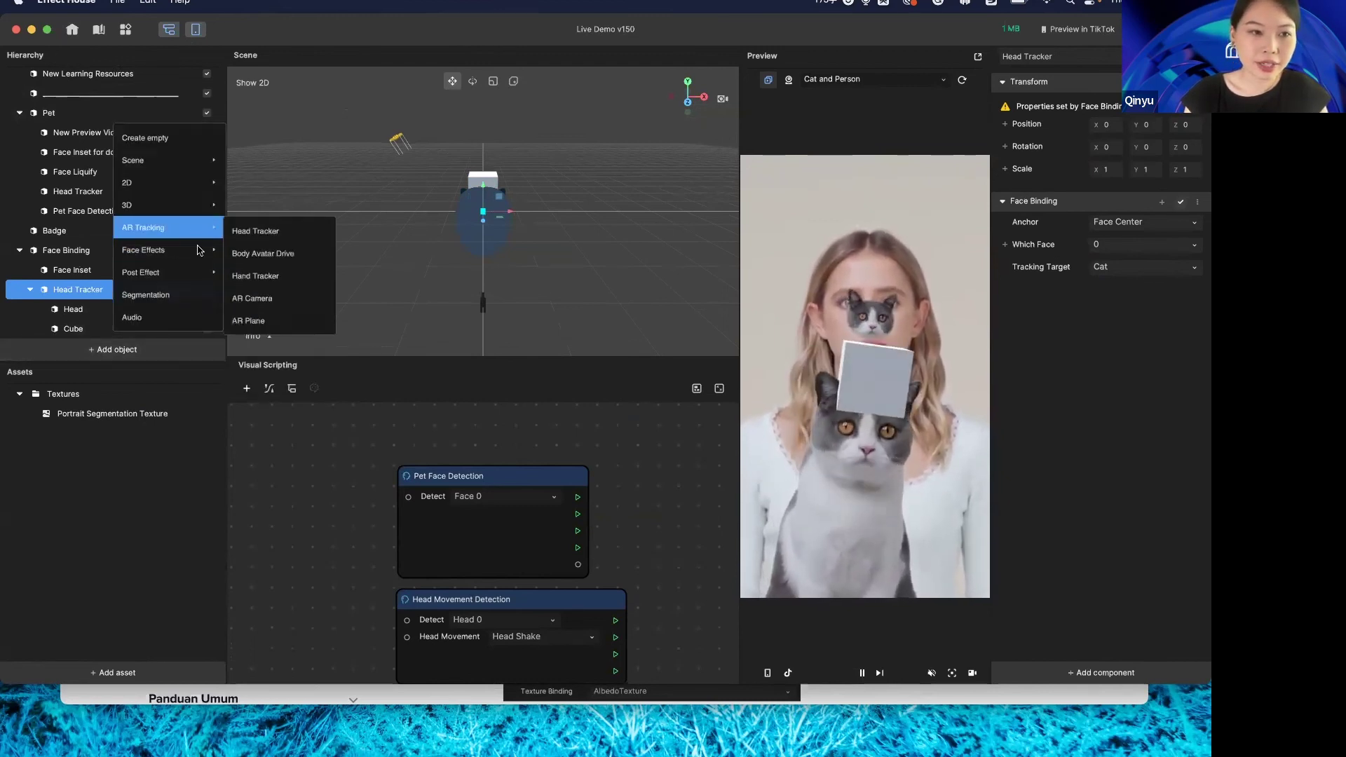
{"action": "mouse_move", "coordinate": [208, 252]}
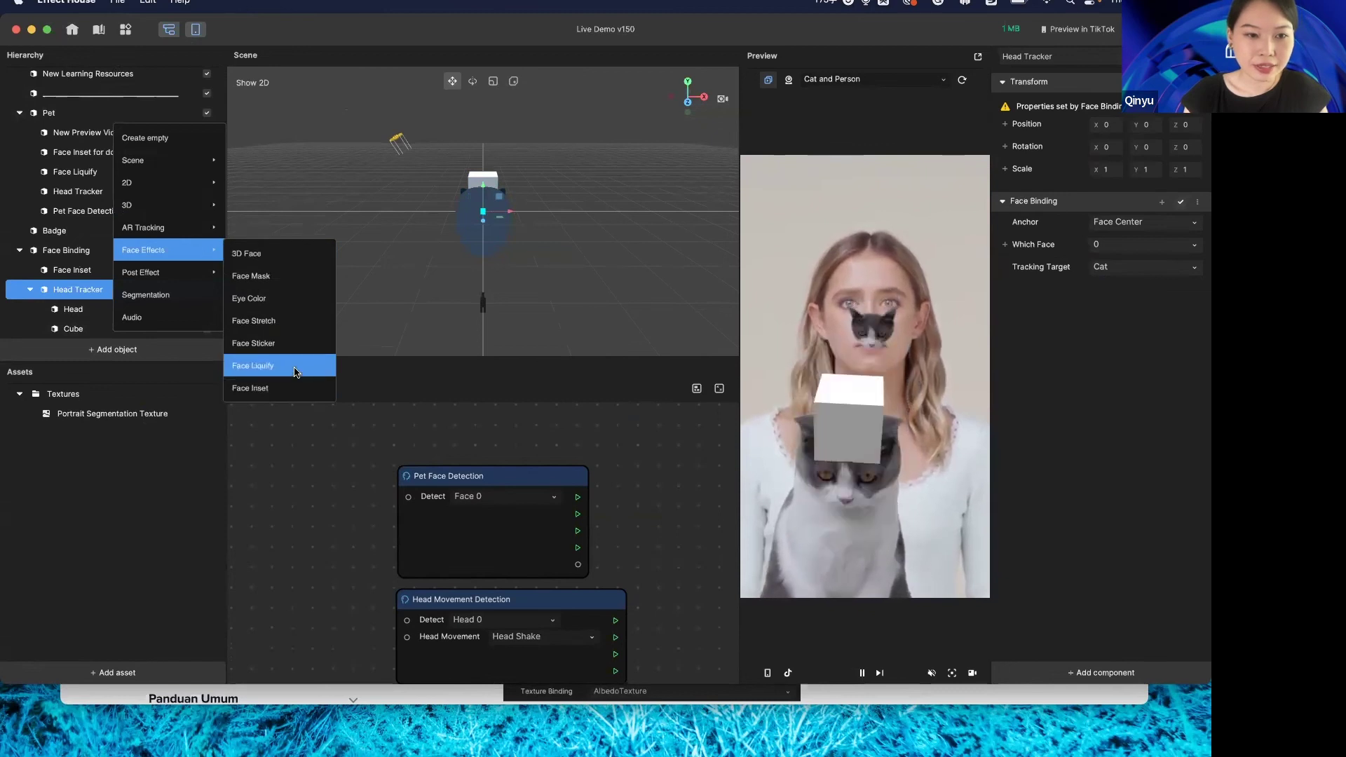
{"action": "left_click", "coordinate": [263, 365]}
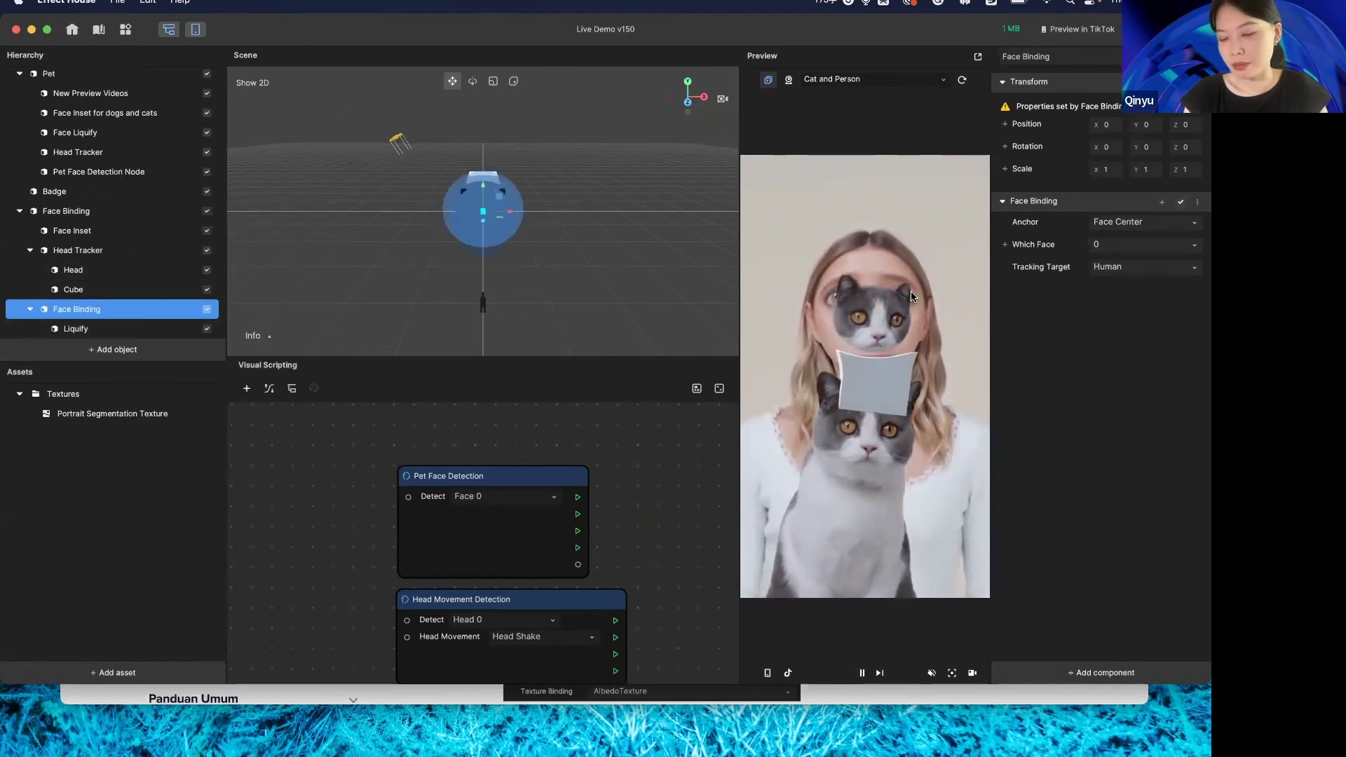
Disable Face Inset and Cube, and set the Tracking Target of Liquify's Face Binding to Cat
{"action": "left_click", "coordinate": [206, 231]}
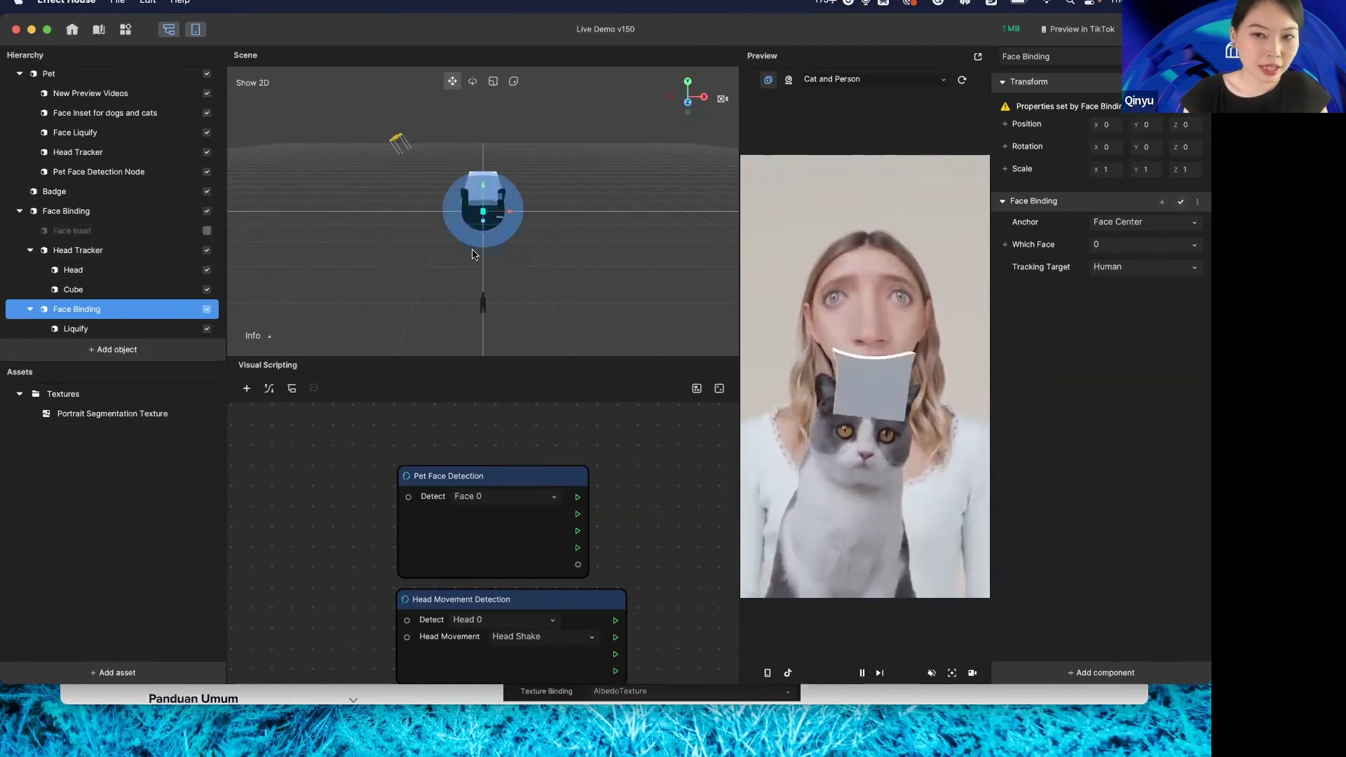
{"action": "left_click", "coordinate": [207, 290]}
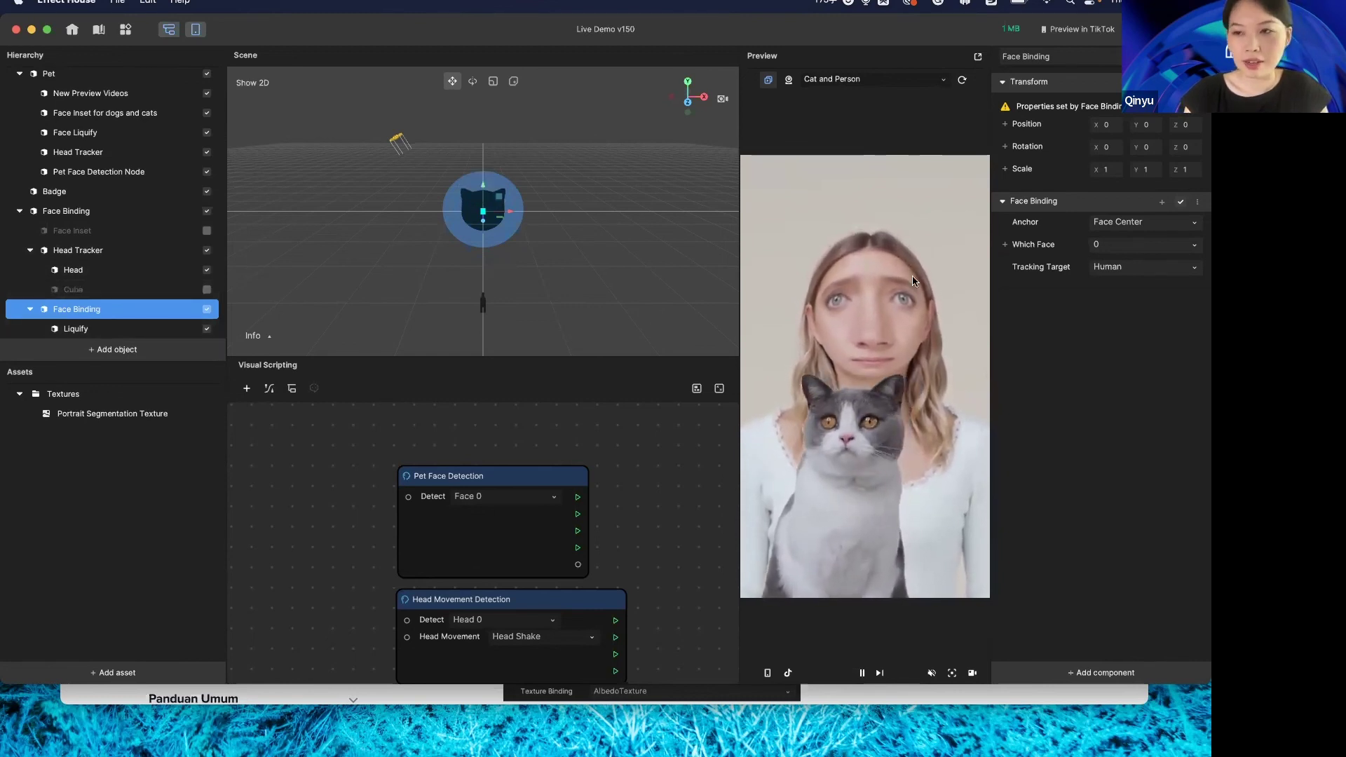
{"action": "left_click", "coordinate": [1164, 274]}
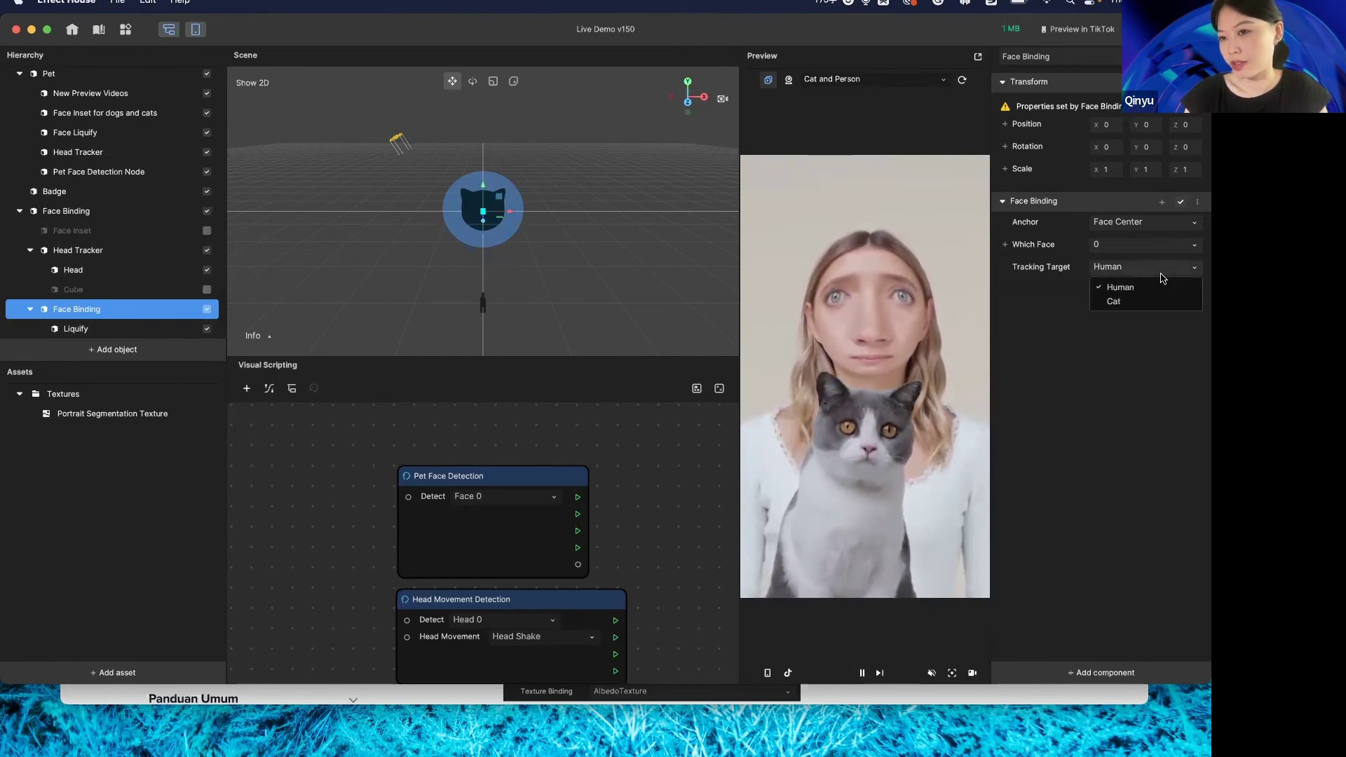
{"action": "left_click", "coordinate": [1120, 301]}
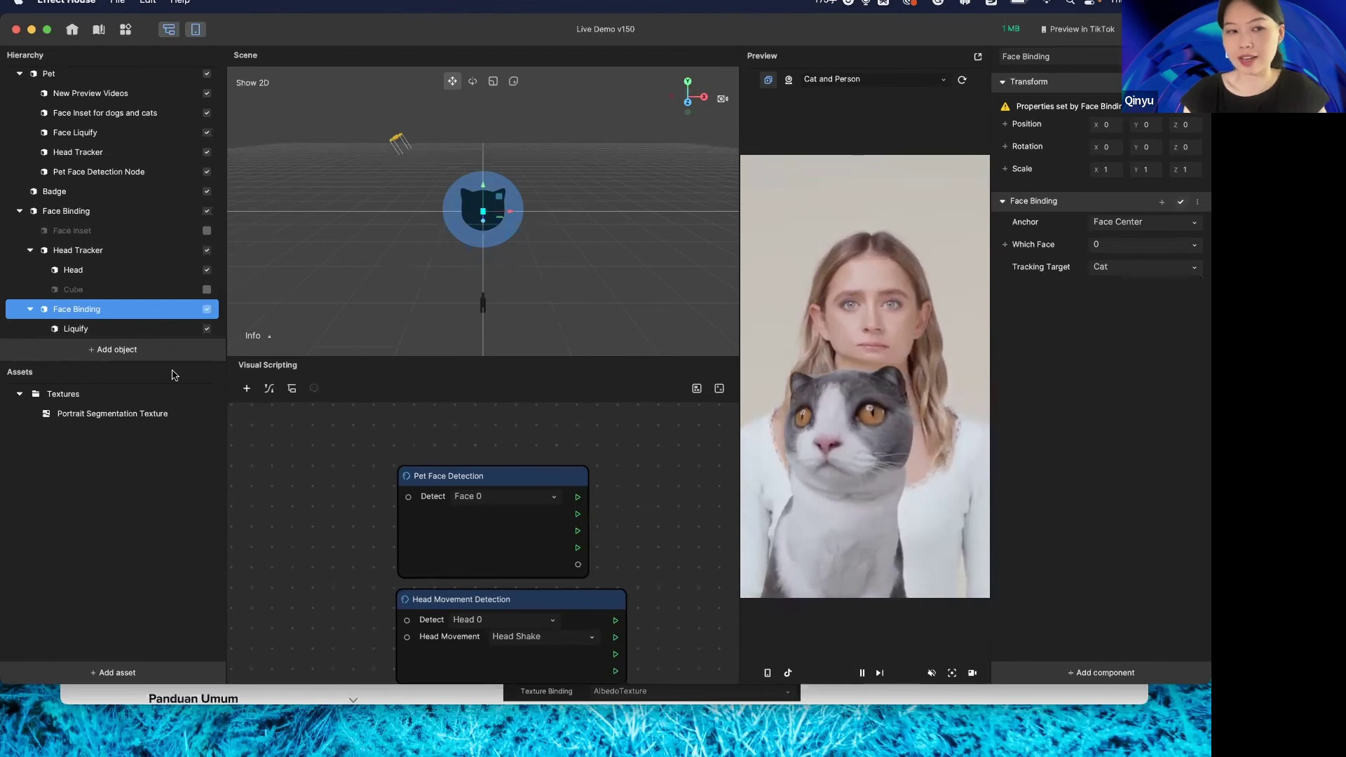
Set the Liquify object's Intensity X to -0.37 and shift the window slightly
{"action": "left_click", "coordinate": [142, 330]}
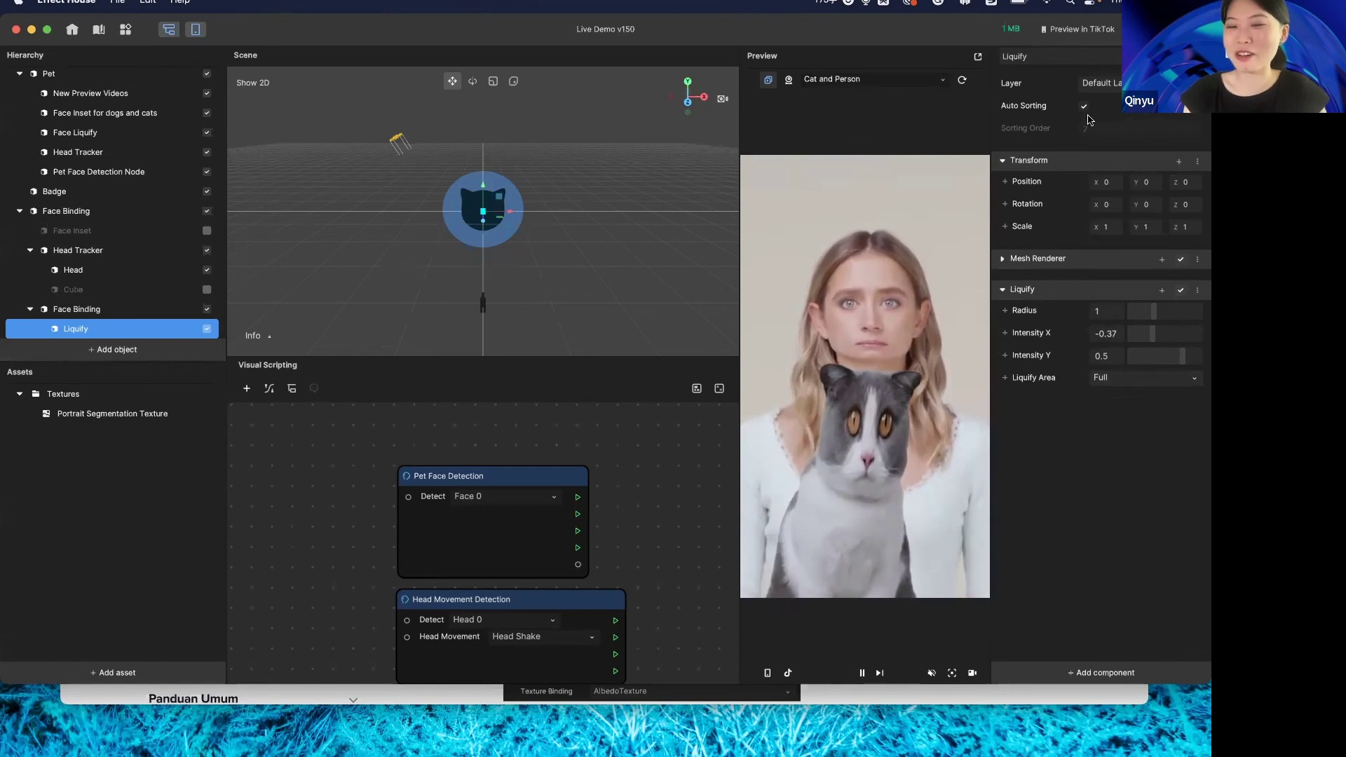
{"action": "left_click_drag", "start_coordinate": [241, 37], "coordinate": [247, 46]}
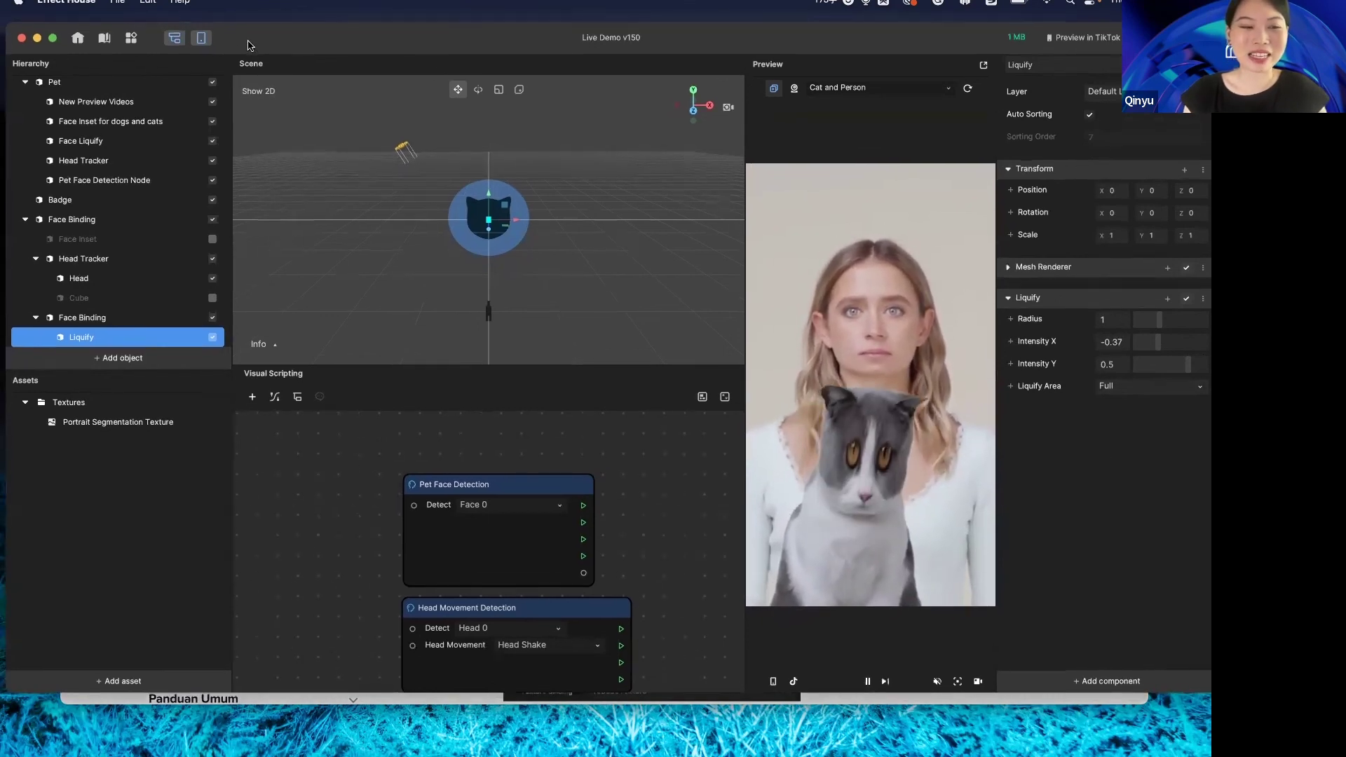
Select the Pet Face Detection node in the visual scripting graph and shift it left, away from the nodes below it
{"action": "scroll", "coordinate": [46, 226], "scroll_direction": "up", "scroll_amount": 5}
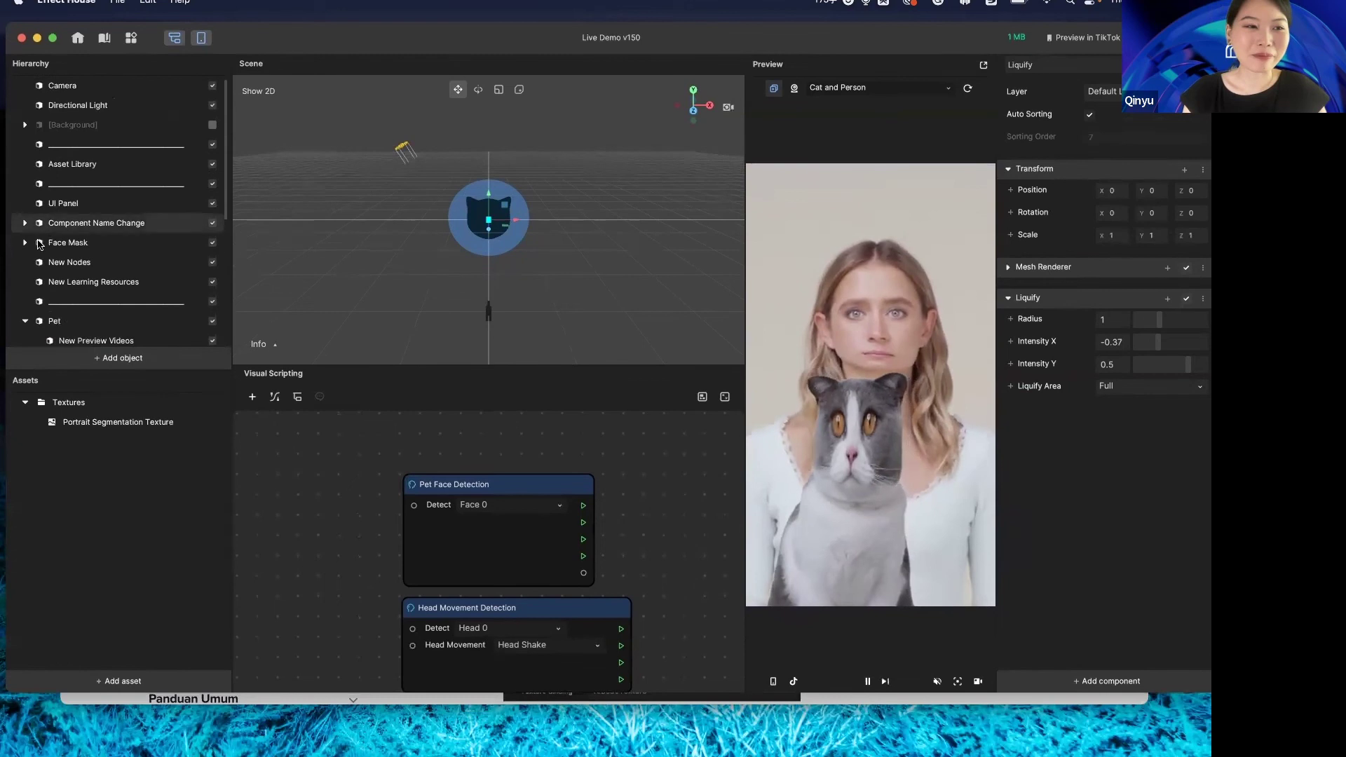
{"action": "scroll", "coordinate": [60, 275], "scroll_direction": "down", "scroll_amount": 4}
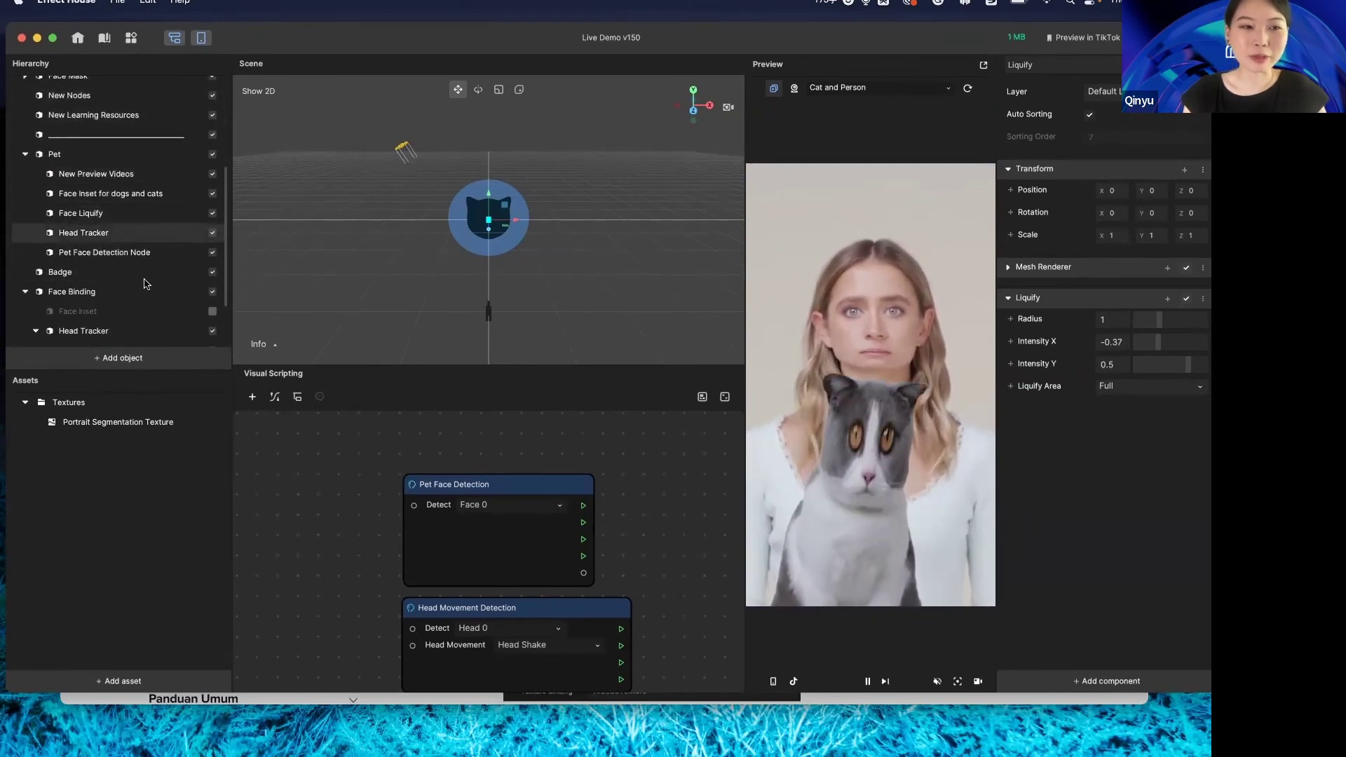
{"action": "scroll", "coordinate": [291, 514], "scroll_direction": "down", "scroll_amount": 3}
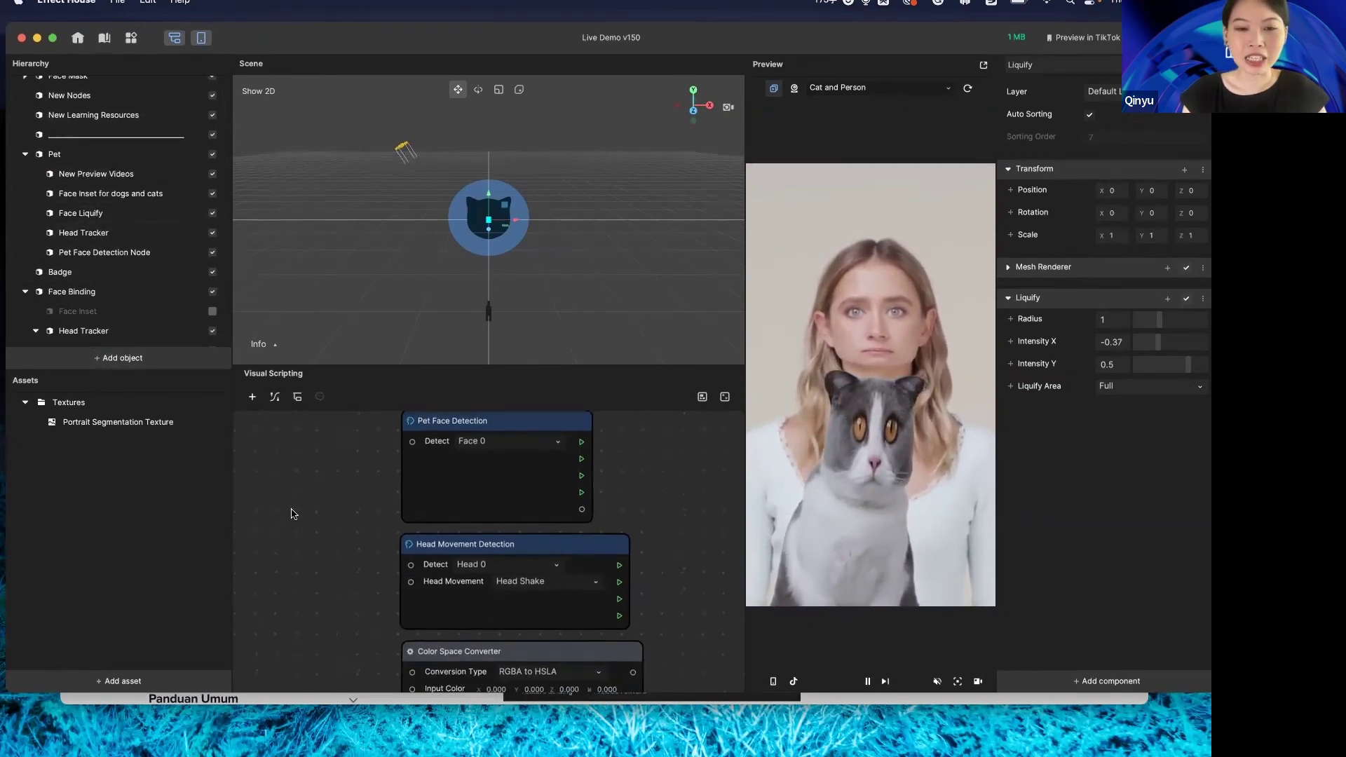
{"action": "left_click", "coordinate": [452, 432]}
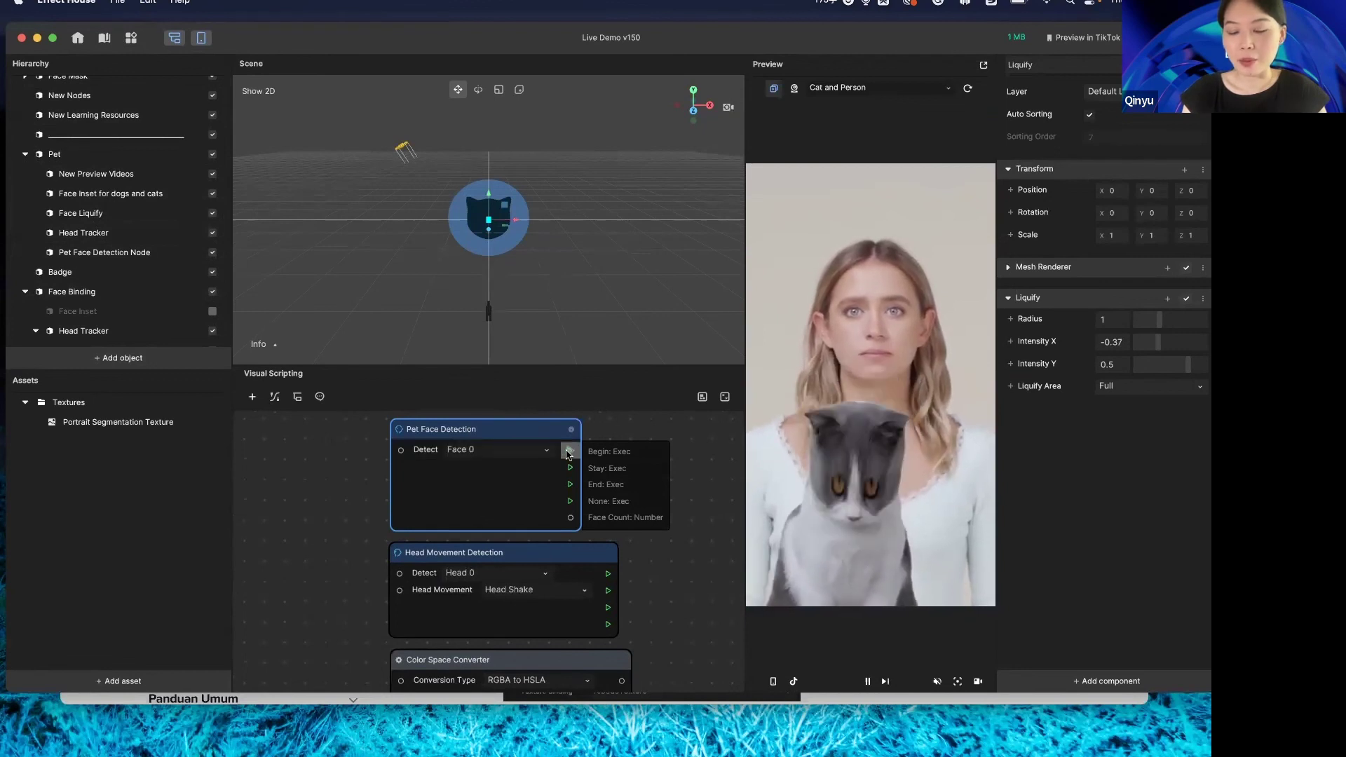
{"action": "left_click_drag", "start_coordinate": [533, 437], "coordinate": [455, 437]}
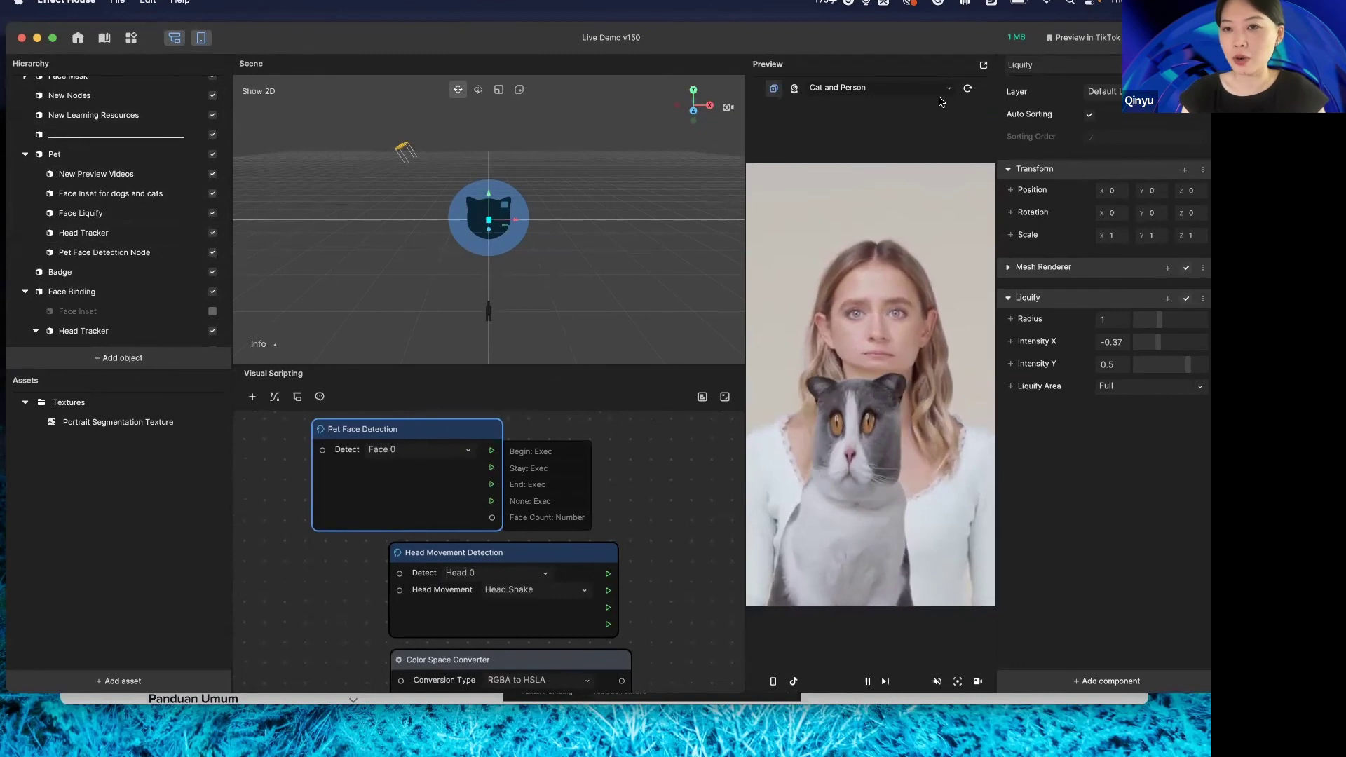
Switch the preview video to Dog and collapse the Pet group in the hierarchy
{"action": "left_click", "coordinate": [873, 88]}
{"action": "left_click", "coordinate": [904, 160]}
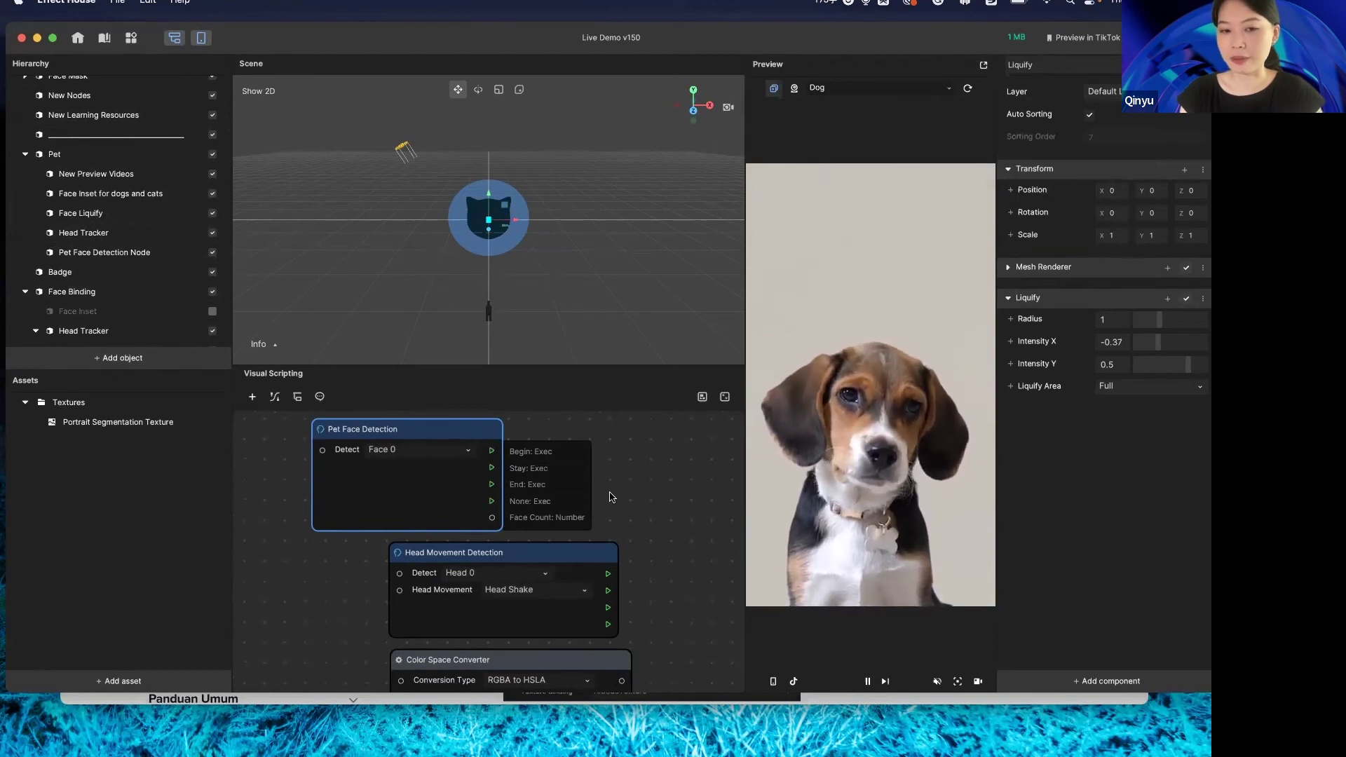
{"action": "scroll", "coordinate": [147, 273], "scroll_direction": "down", "scroll_amount": 3}
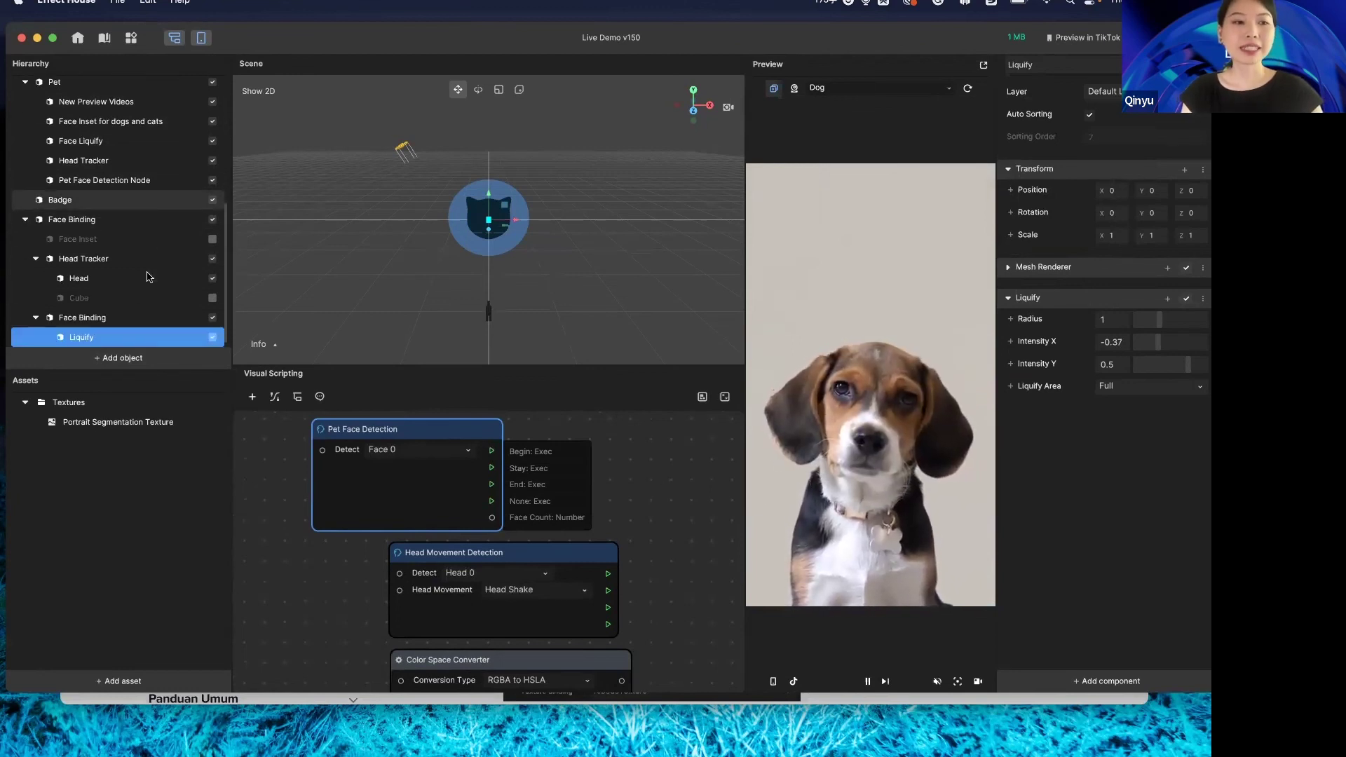
{"action": "scroll", "coordinate": [147, 276], "scroll_direction": "up", "scroll_amount": 4}
{"action": "left_click", "coordinate": [25, 180]}
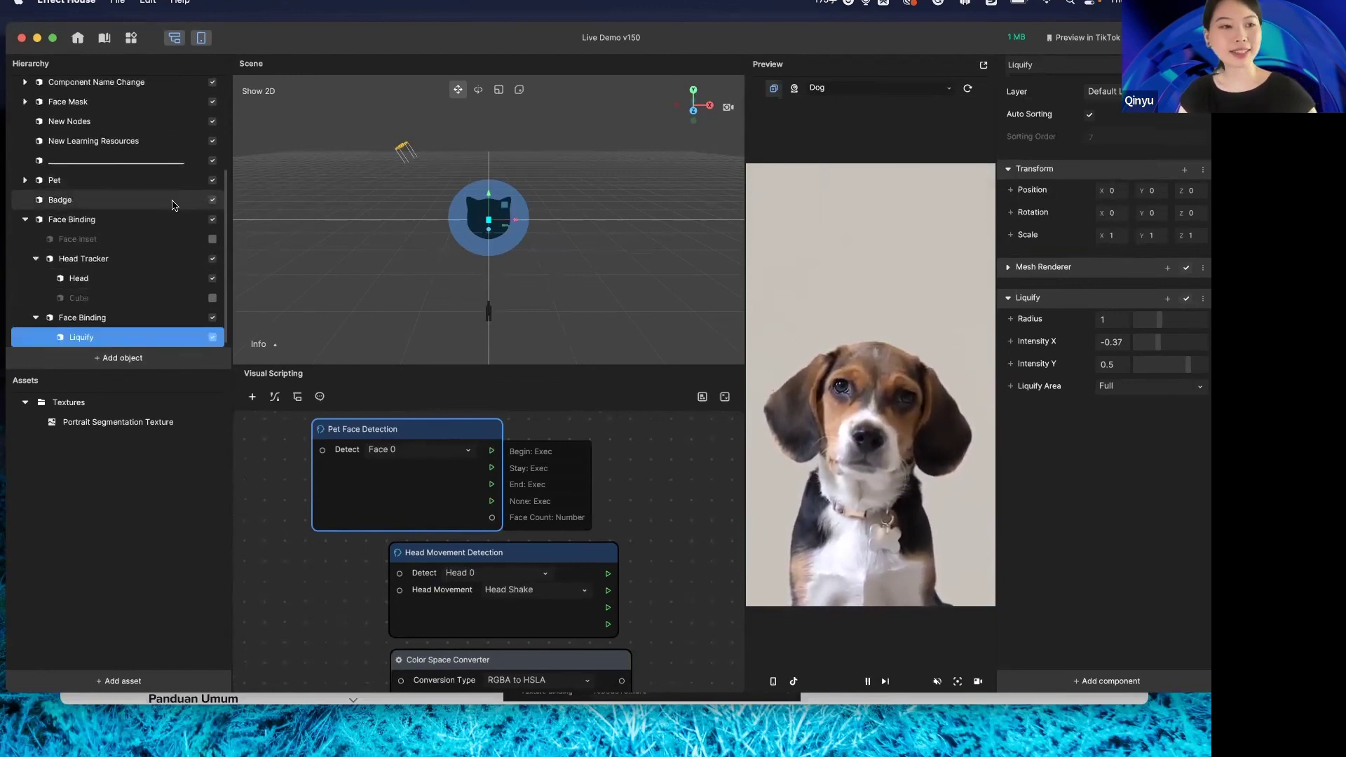